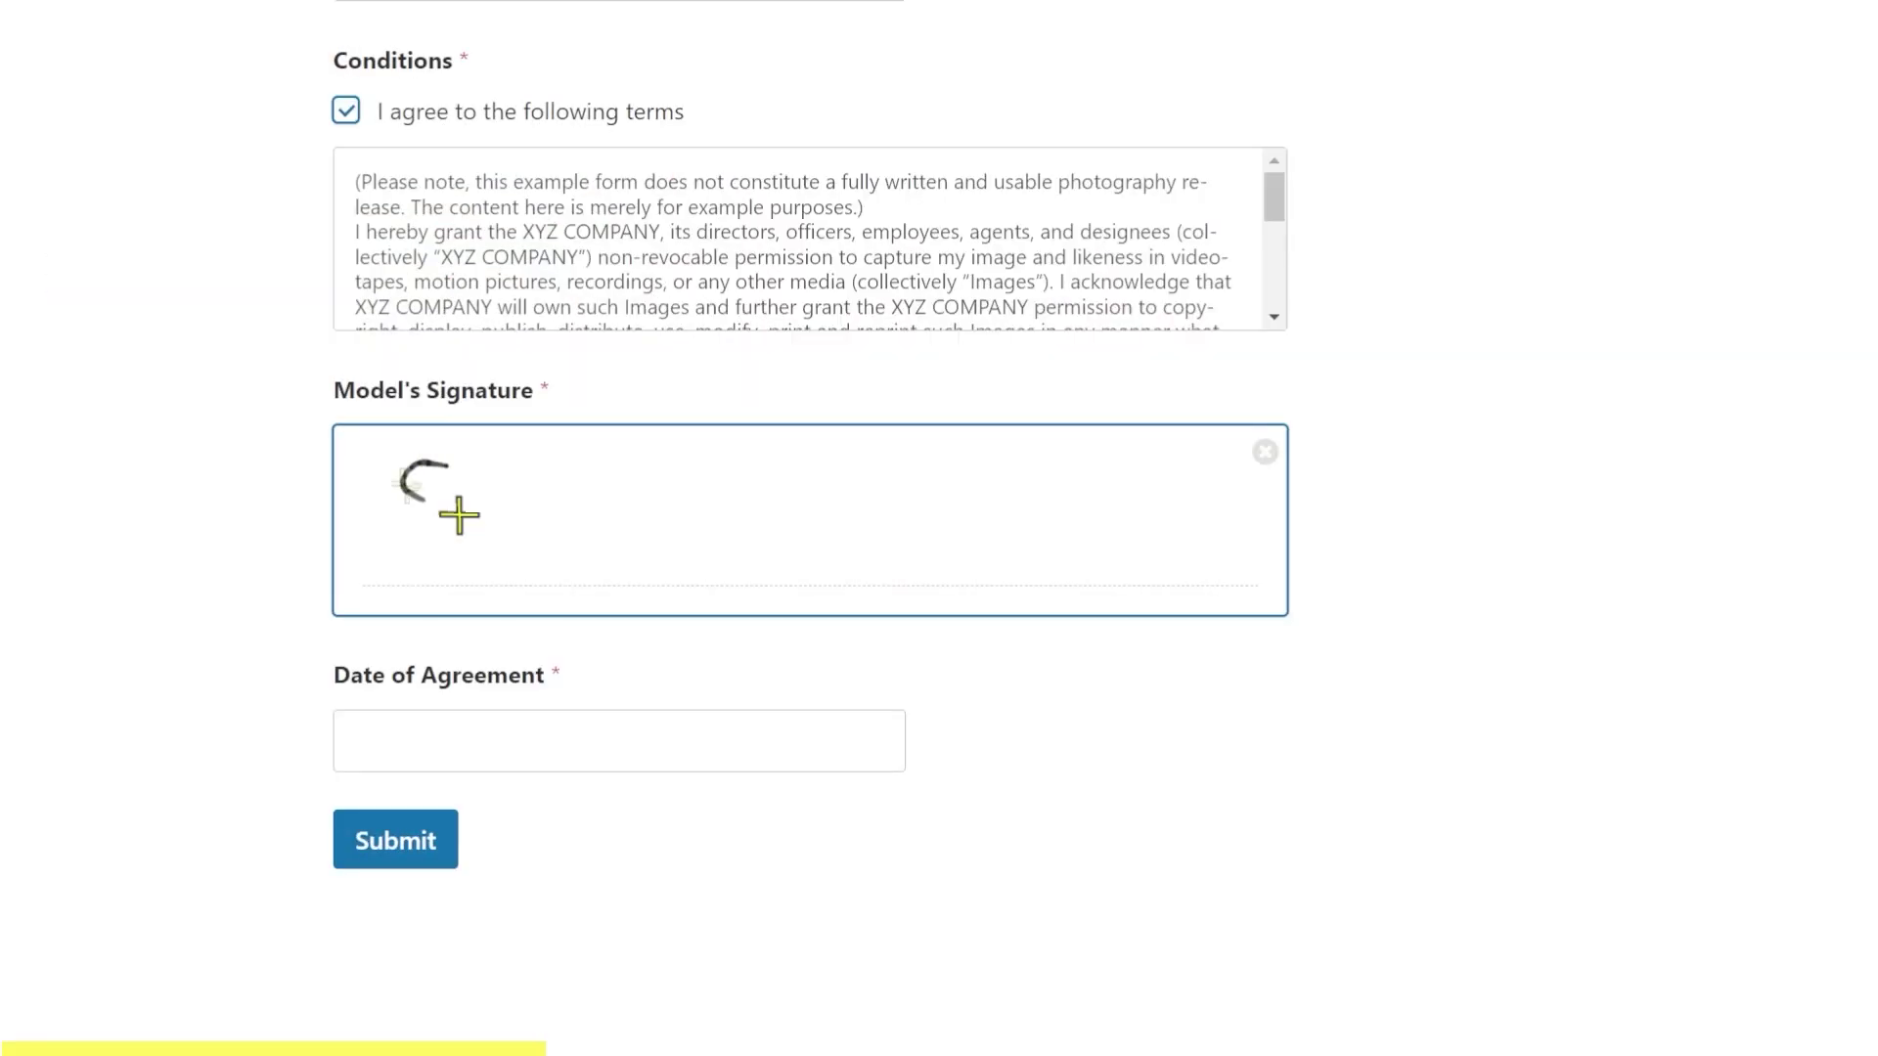
- Draw a handwritten signature in the Model's Signature field of the release form
{"action": "mouse_move", "coordinate": [437, 512]}
{"action": "left_mouse_down"}
{"action": "mouse_move", "coordinate": [545, 495]}
{"action": "mouse_move", "coordinate": [654, 519]}
{"action": "left_mouse_up"}
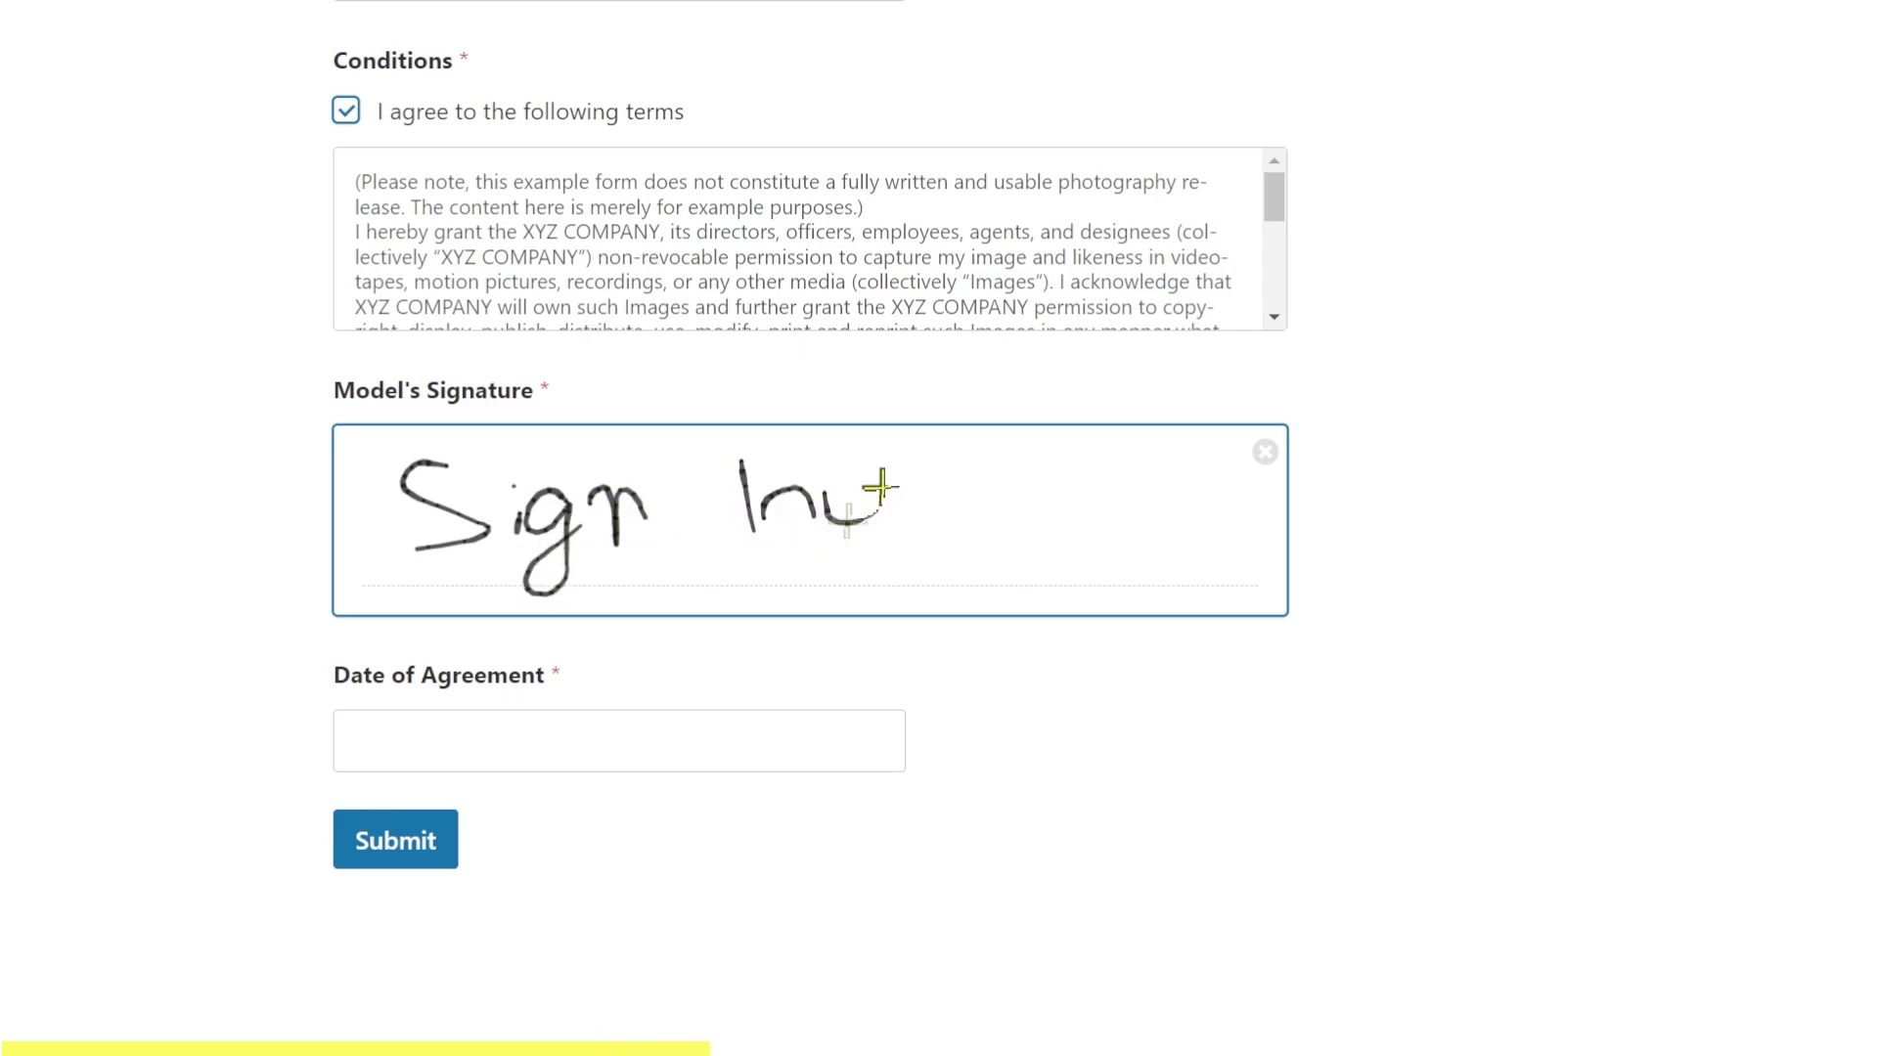
{"action": "left_click_drag", "start_coordinate": [1010, 515], "coordinate": [1048, 501]}
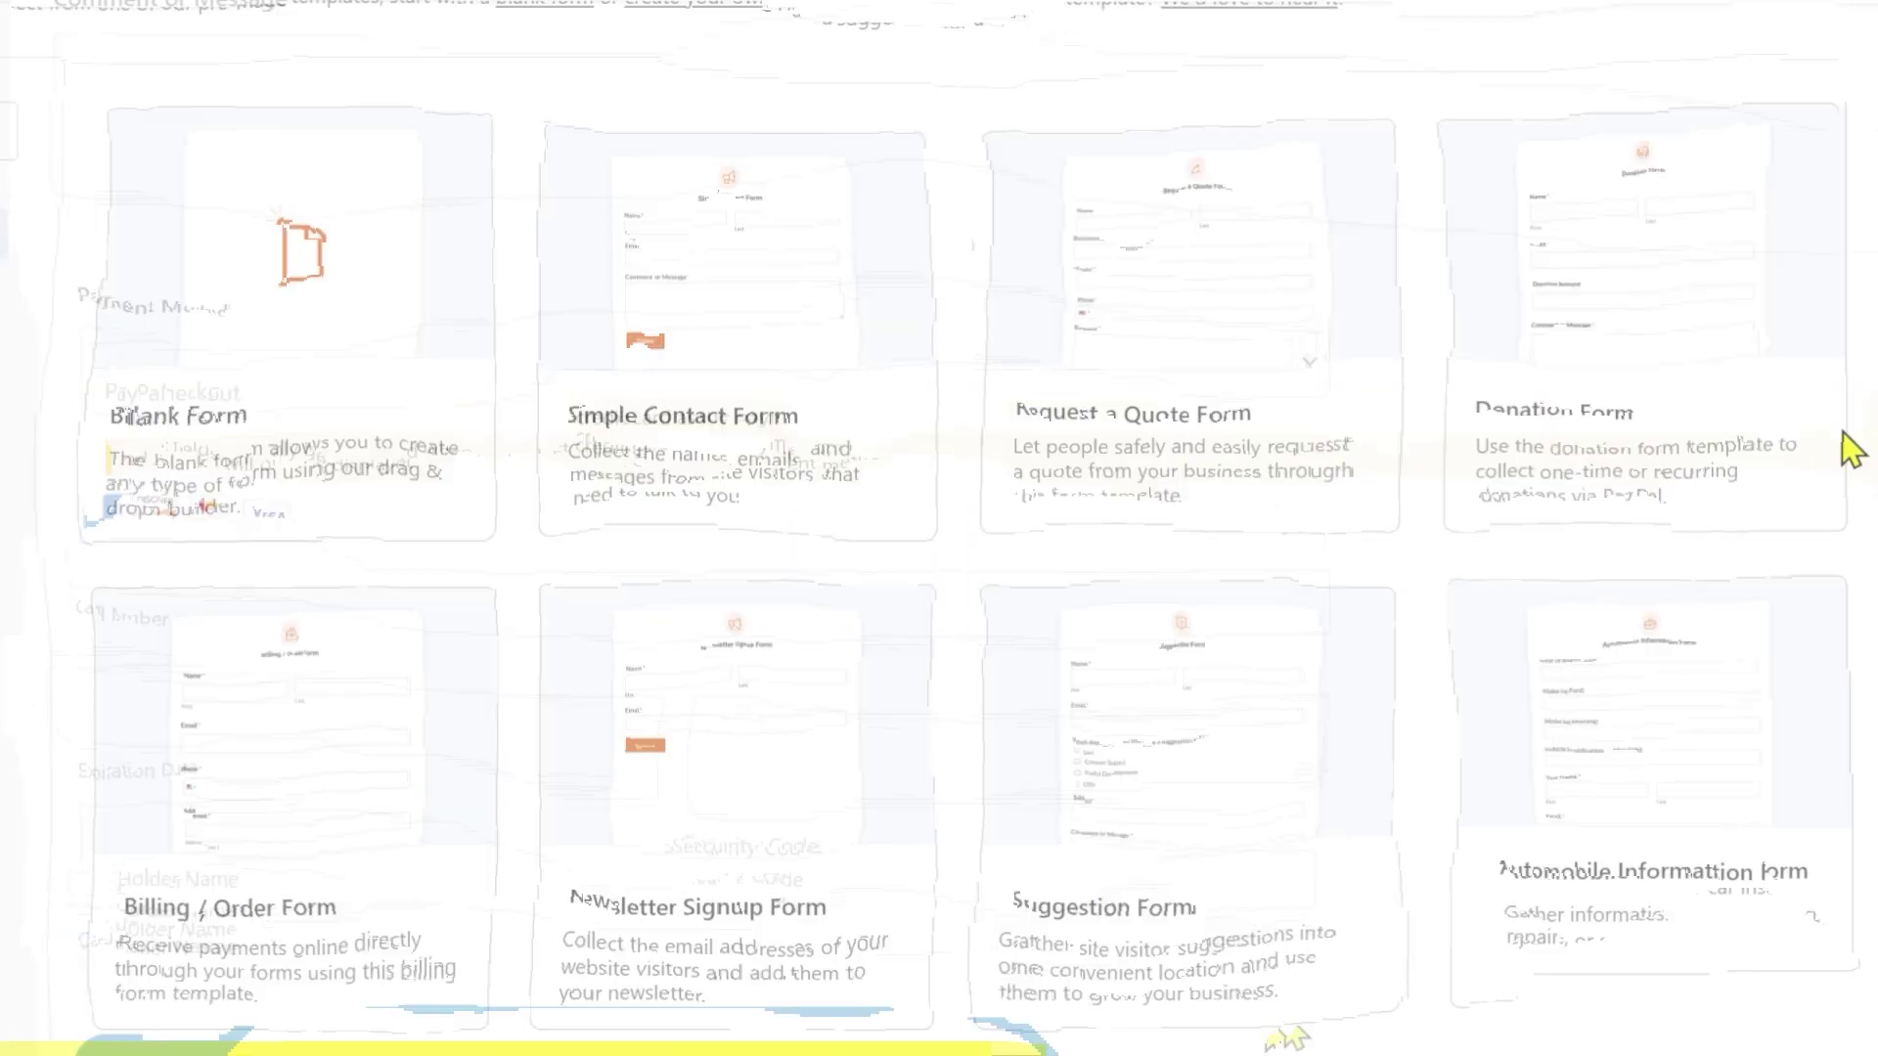
{"action": "scroll", "coordinate": [1830, 440], "scroll_direction": "down", "scroll_amount": 15}
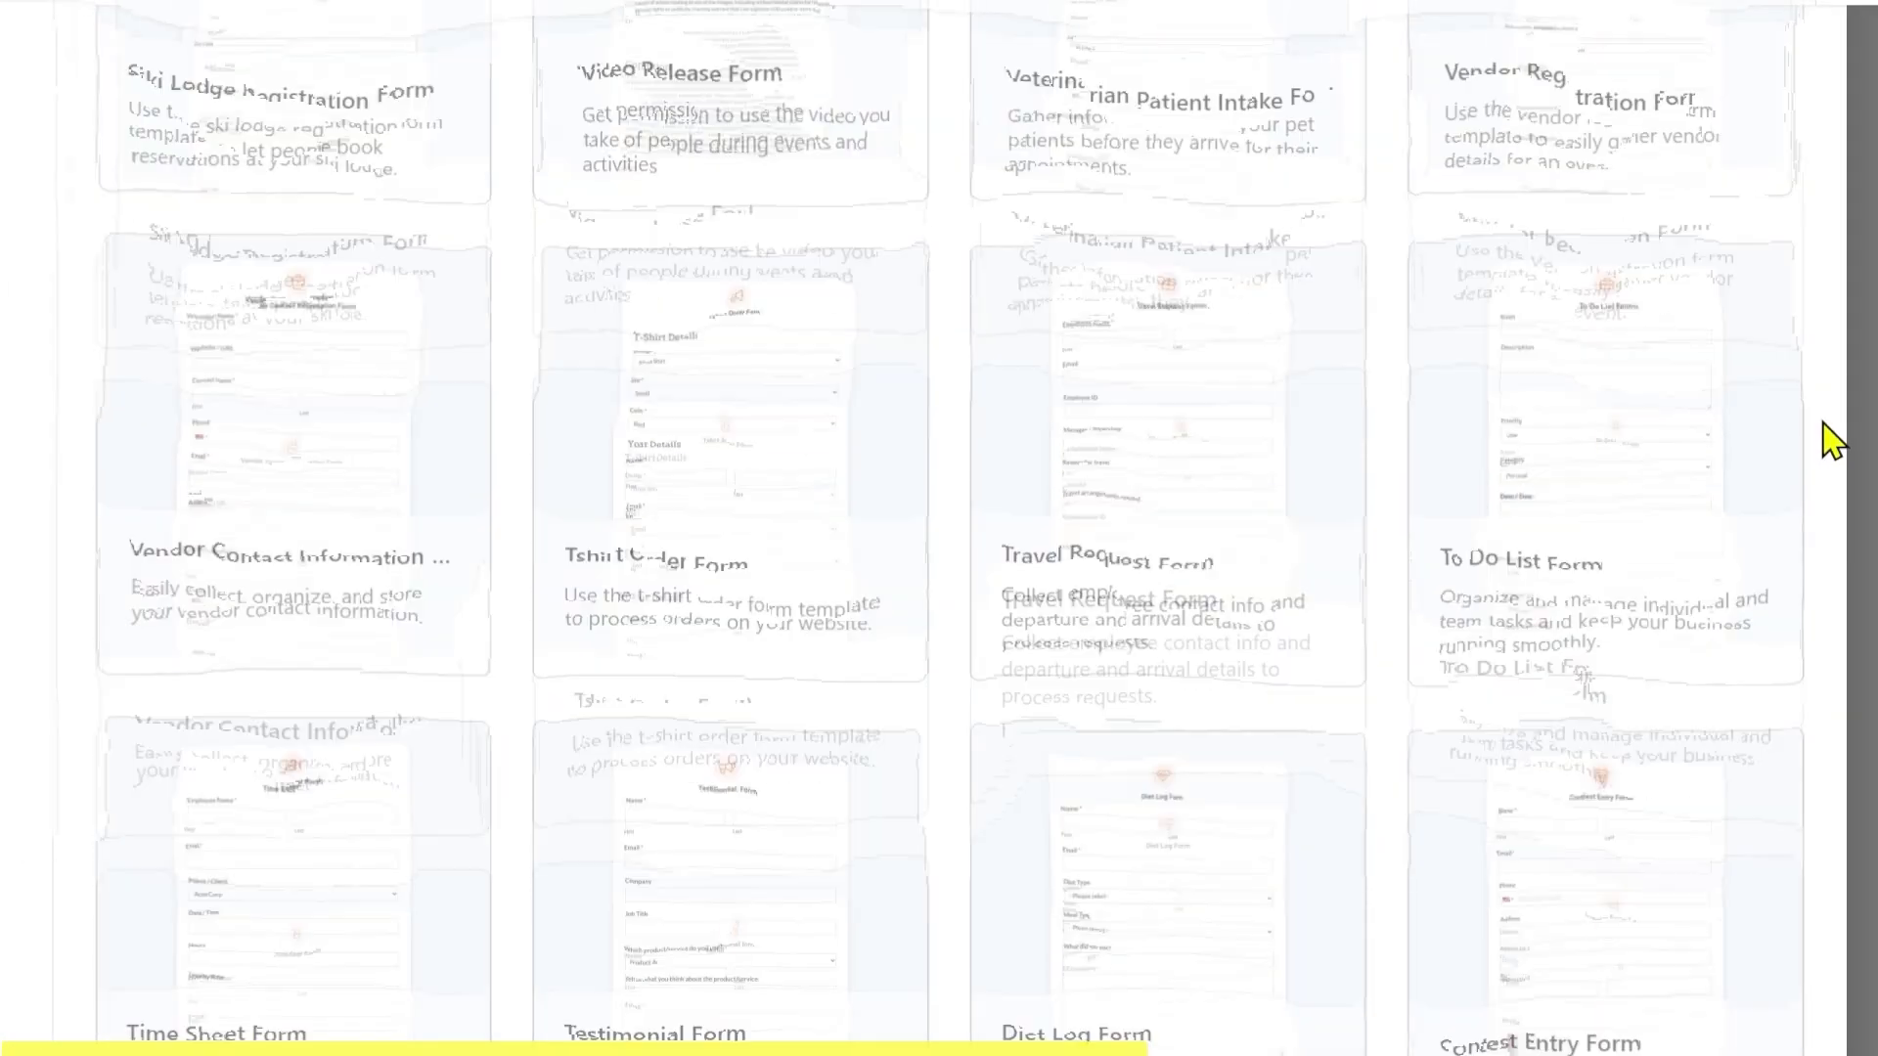
{"action": "scroll", "coordinate": [1830, 440], "scroll_direction": "down", "scroll_amount": 20}
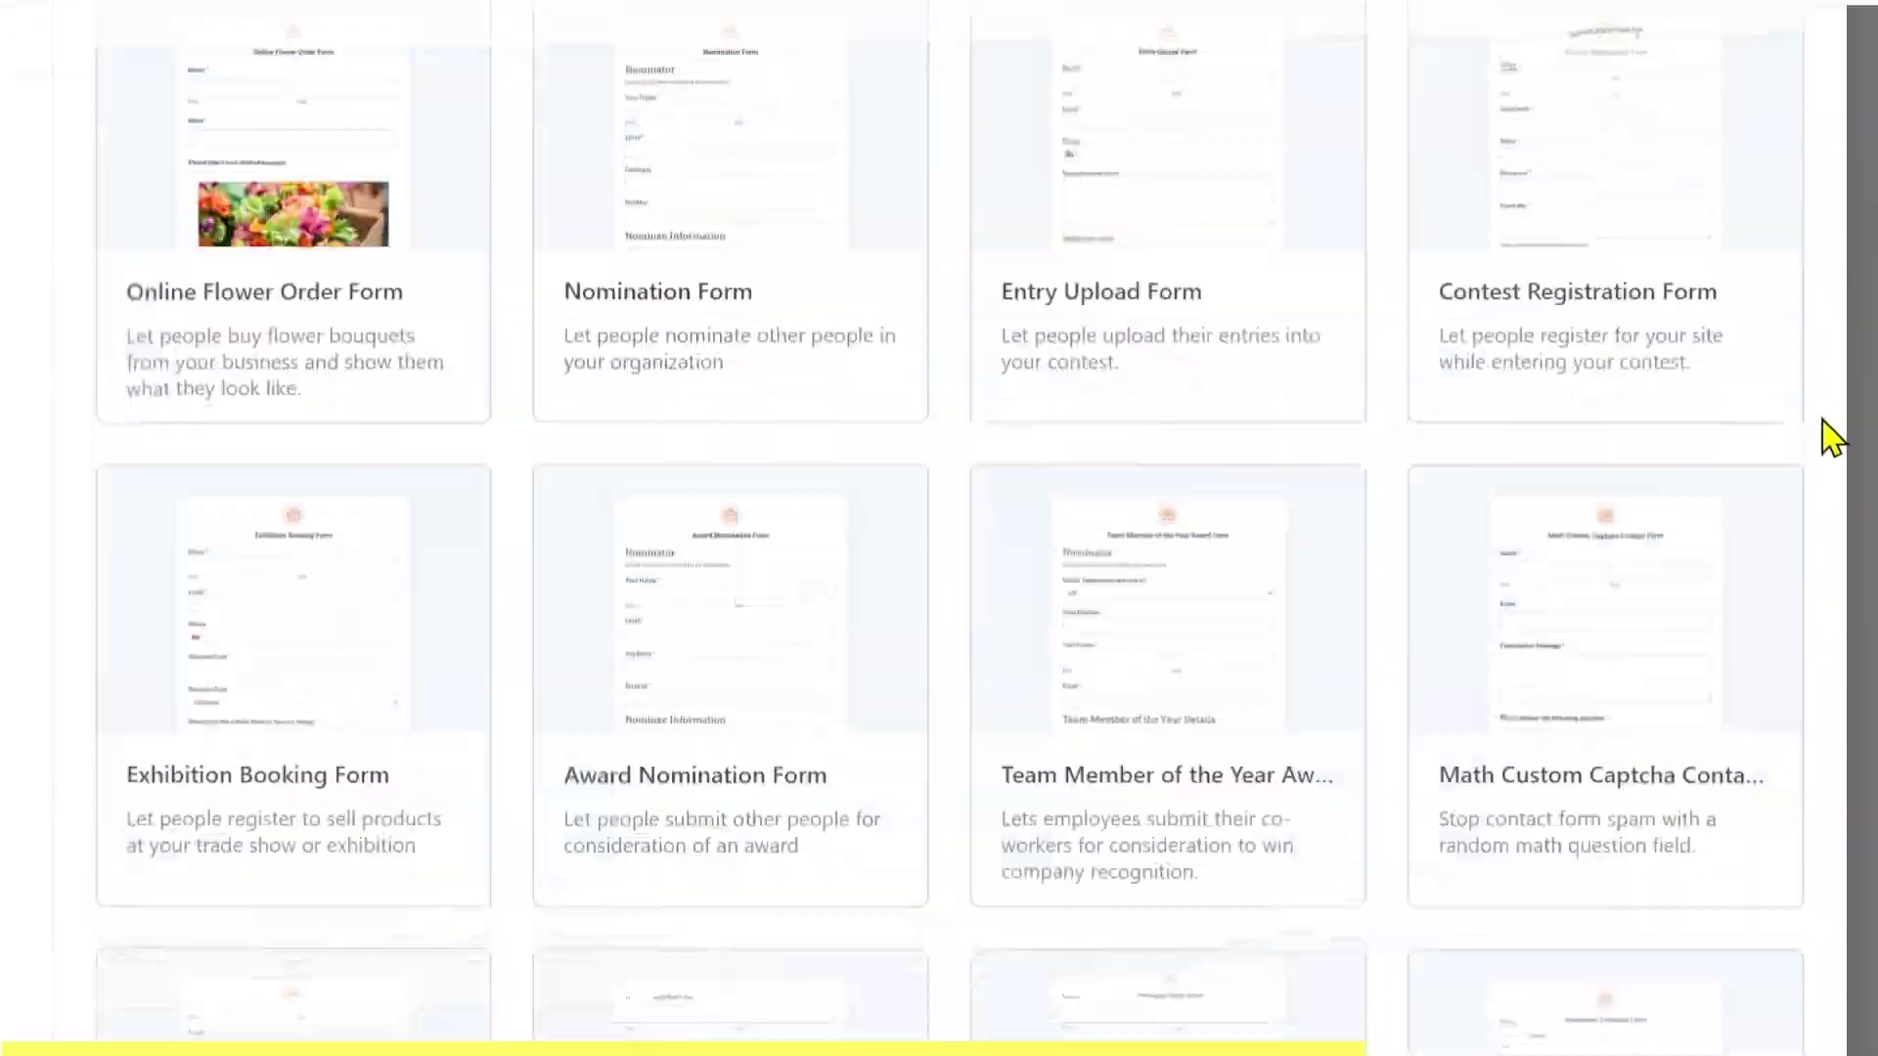
{"action": "scroll", "coordinate": [1831, 441], "scroll_direction": "down", "scroll_amount": 10}
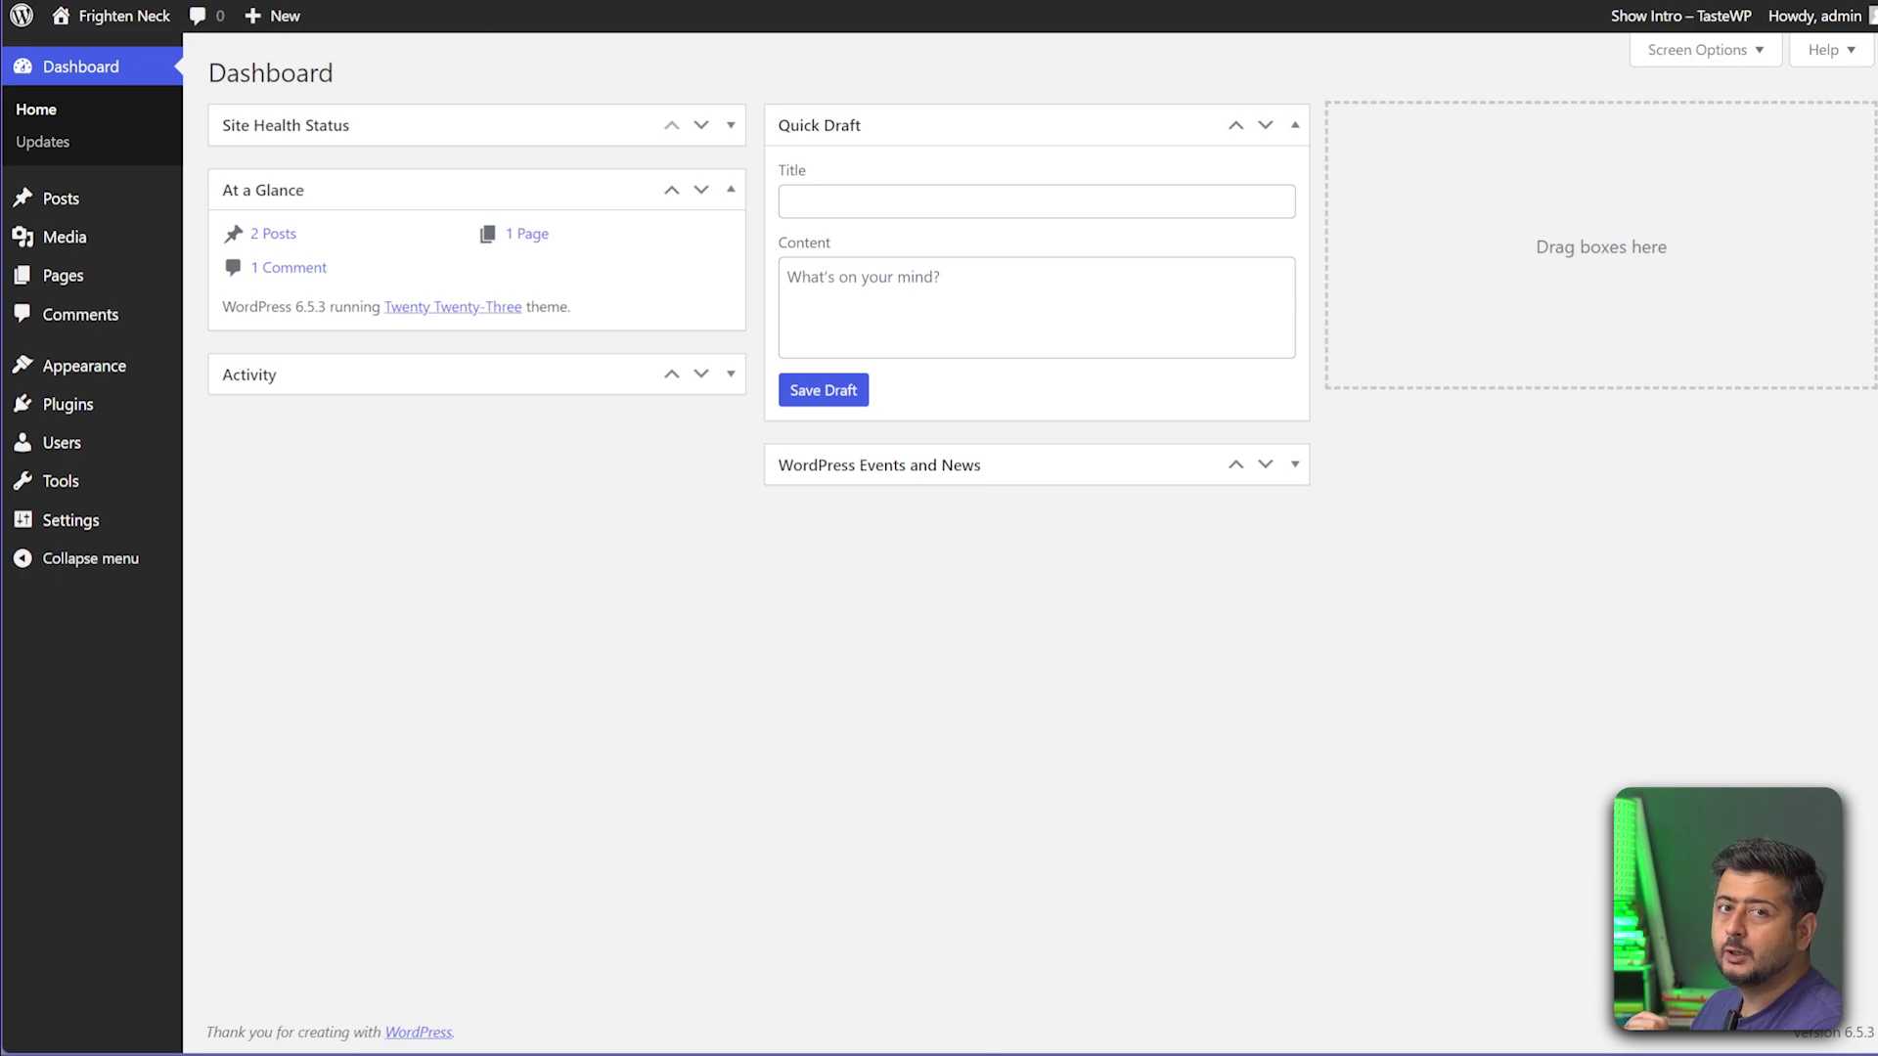
- Search for new WordPress plugins with the keyword "optinmonster"
{"action": "mouse_move", "coordinate": [69, 404]}
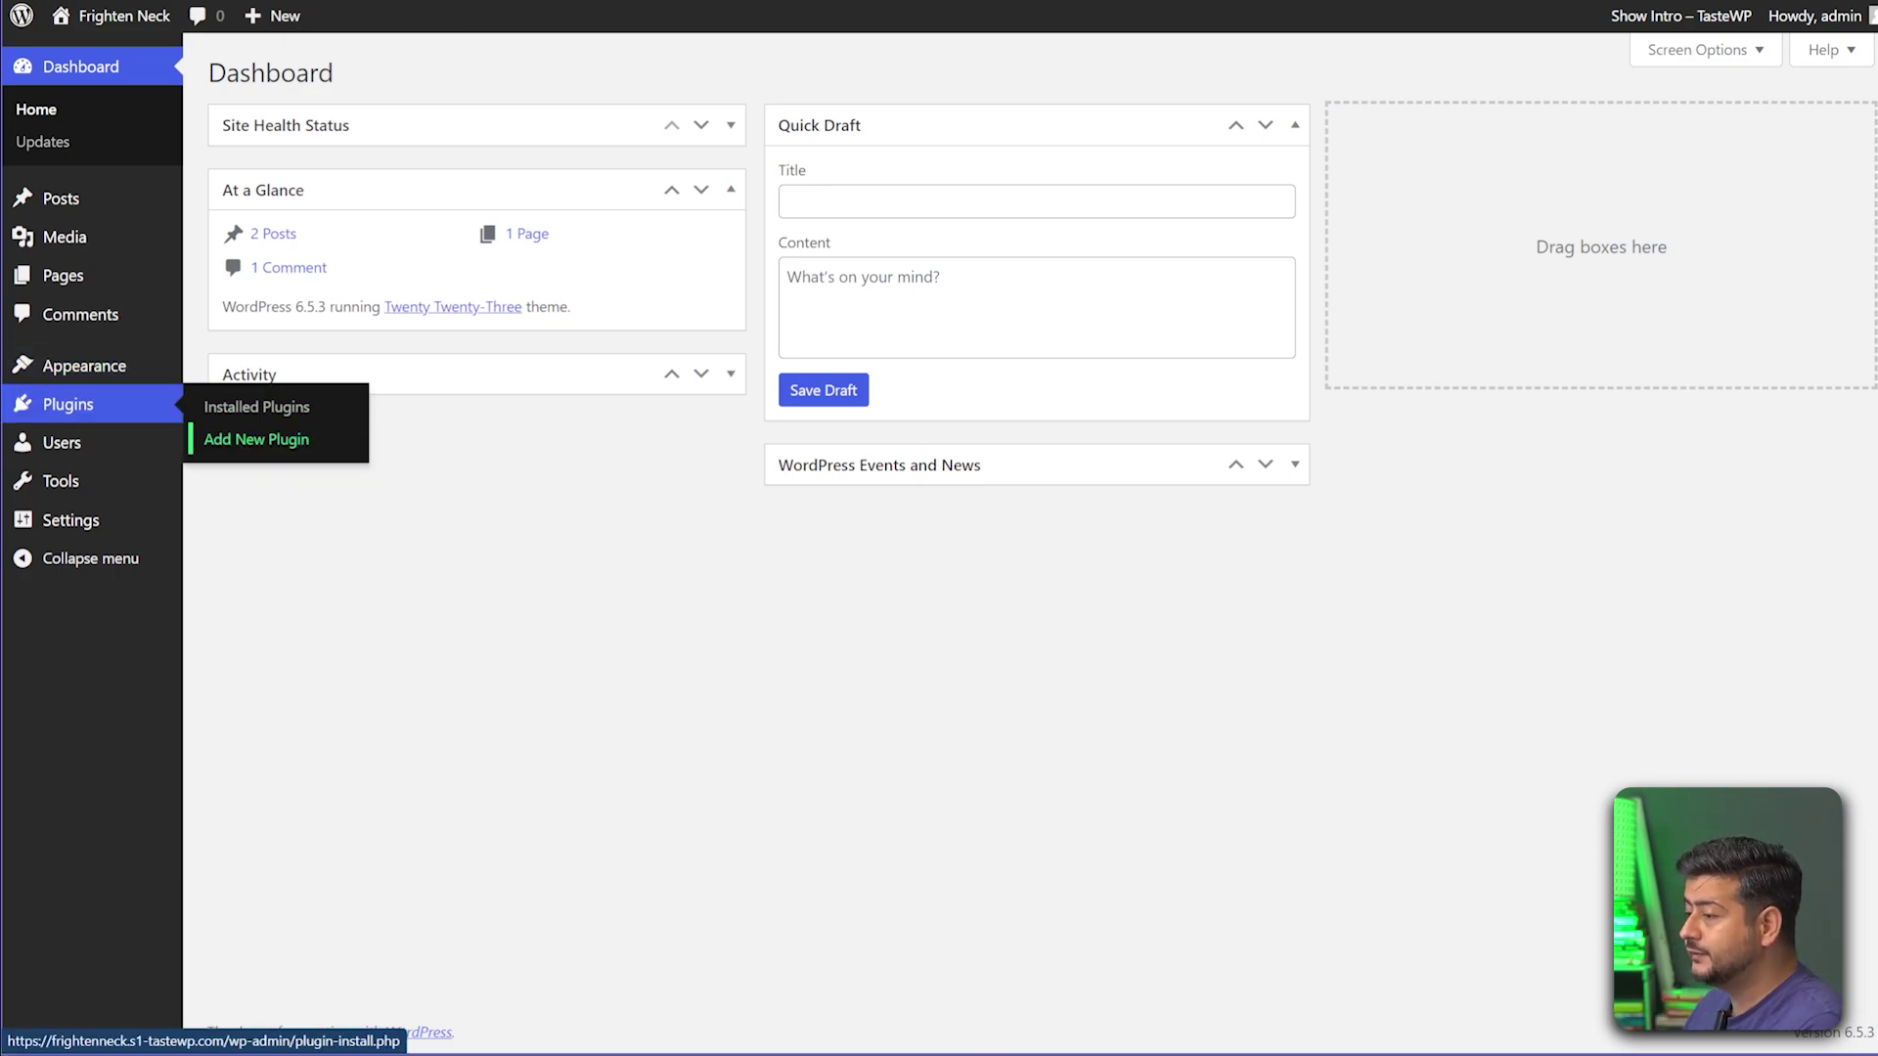
{"action": "left_click", "coordinate": [257, 440]}
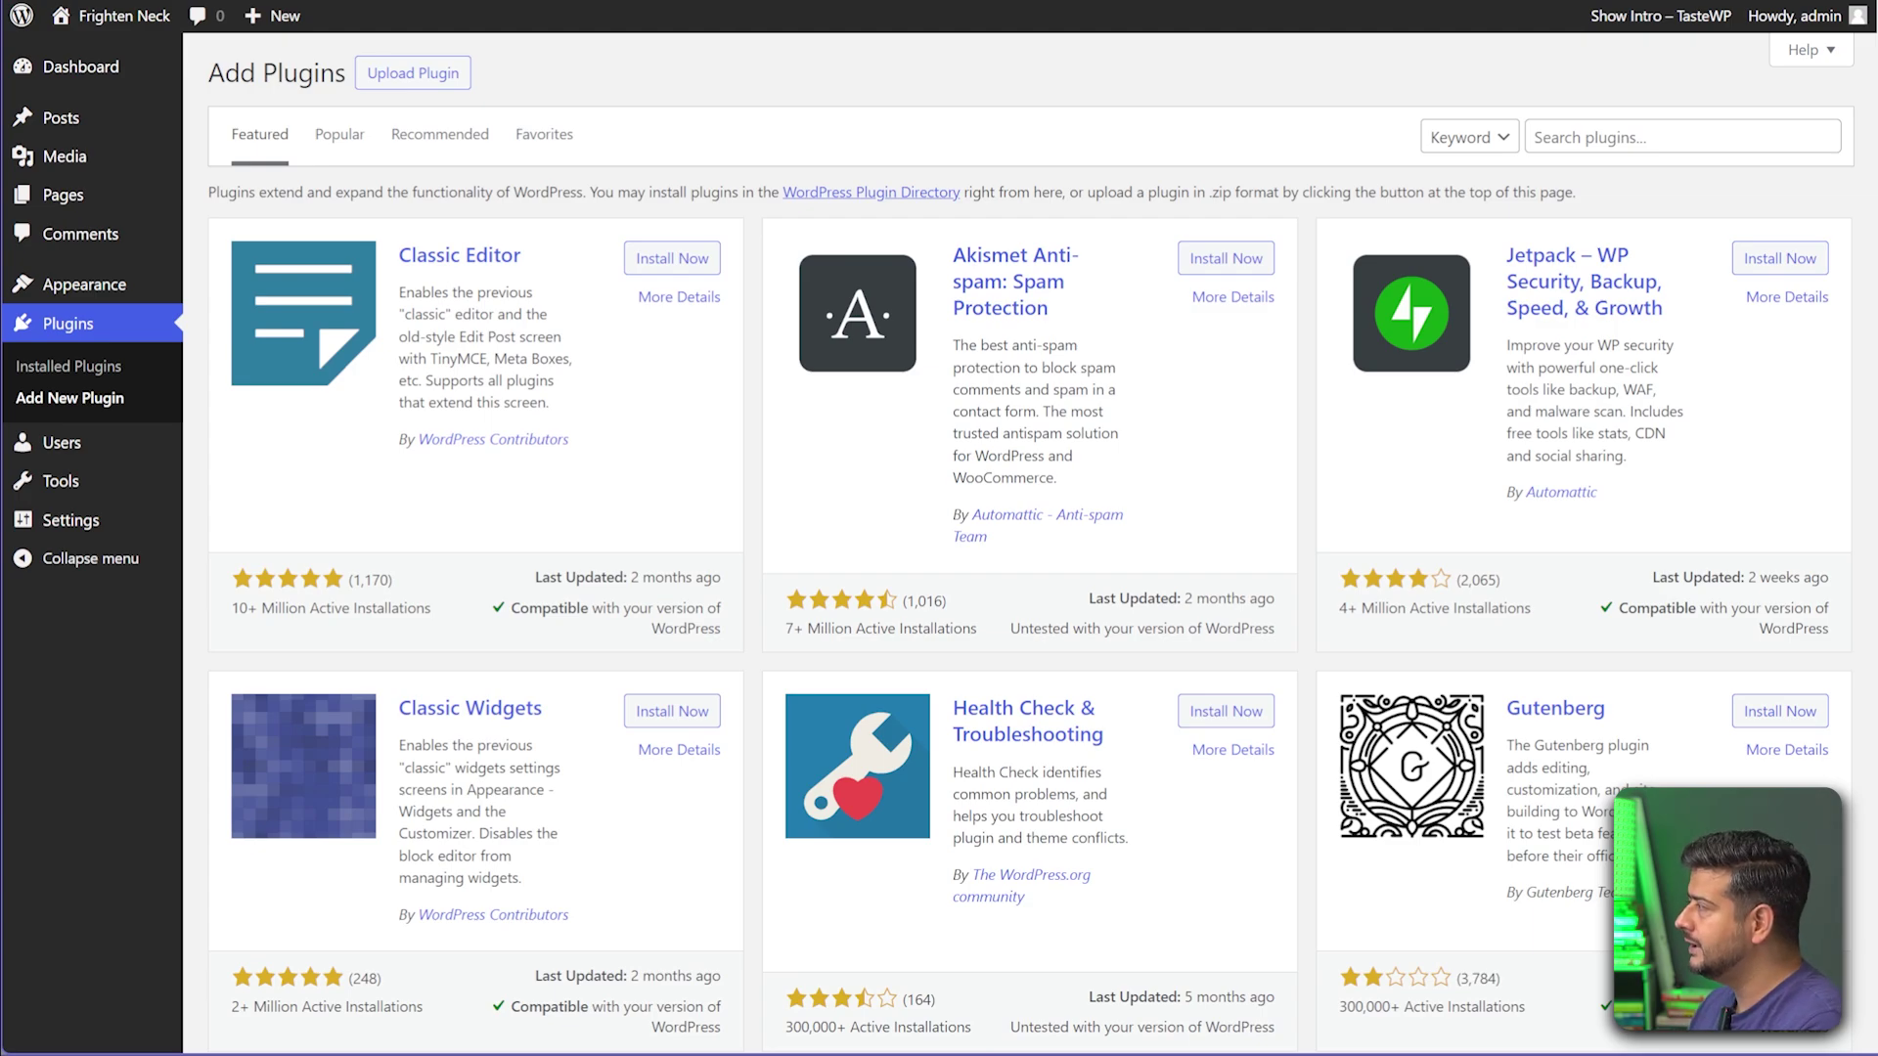
{"action": "left_click", "coordinate": [1663, 137]}
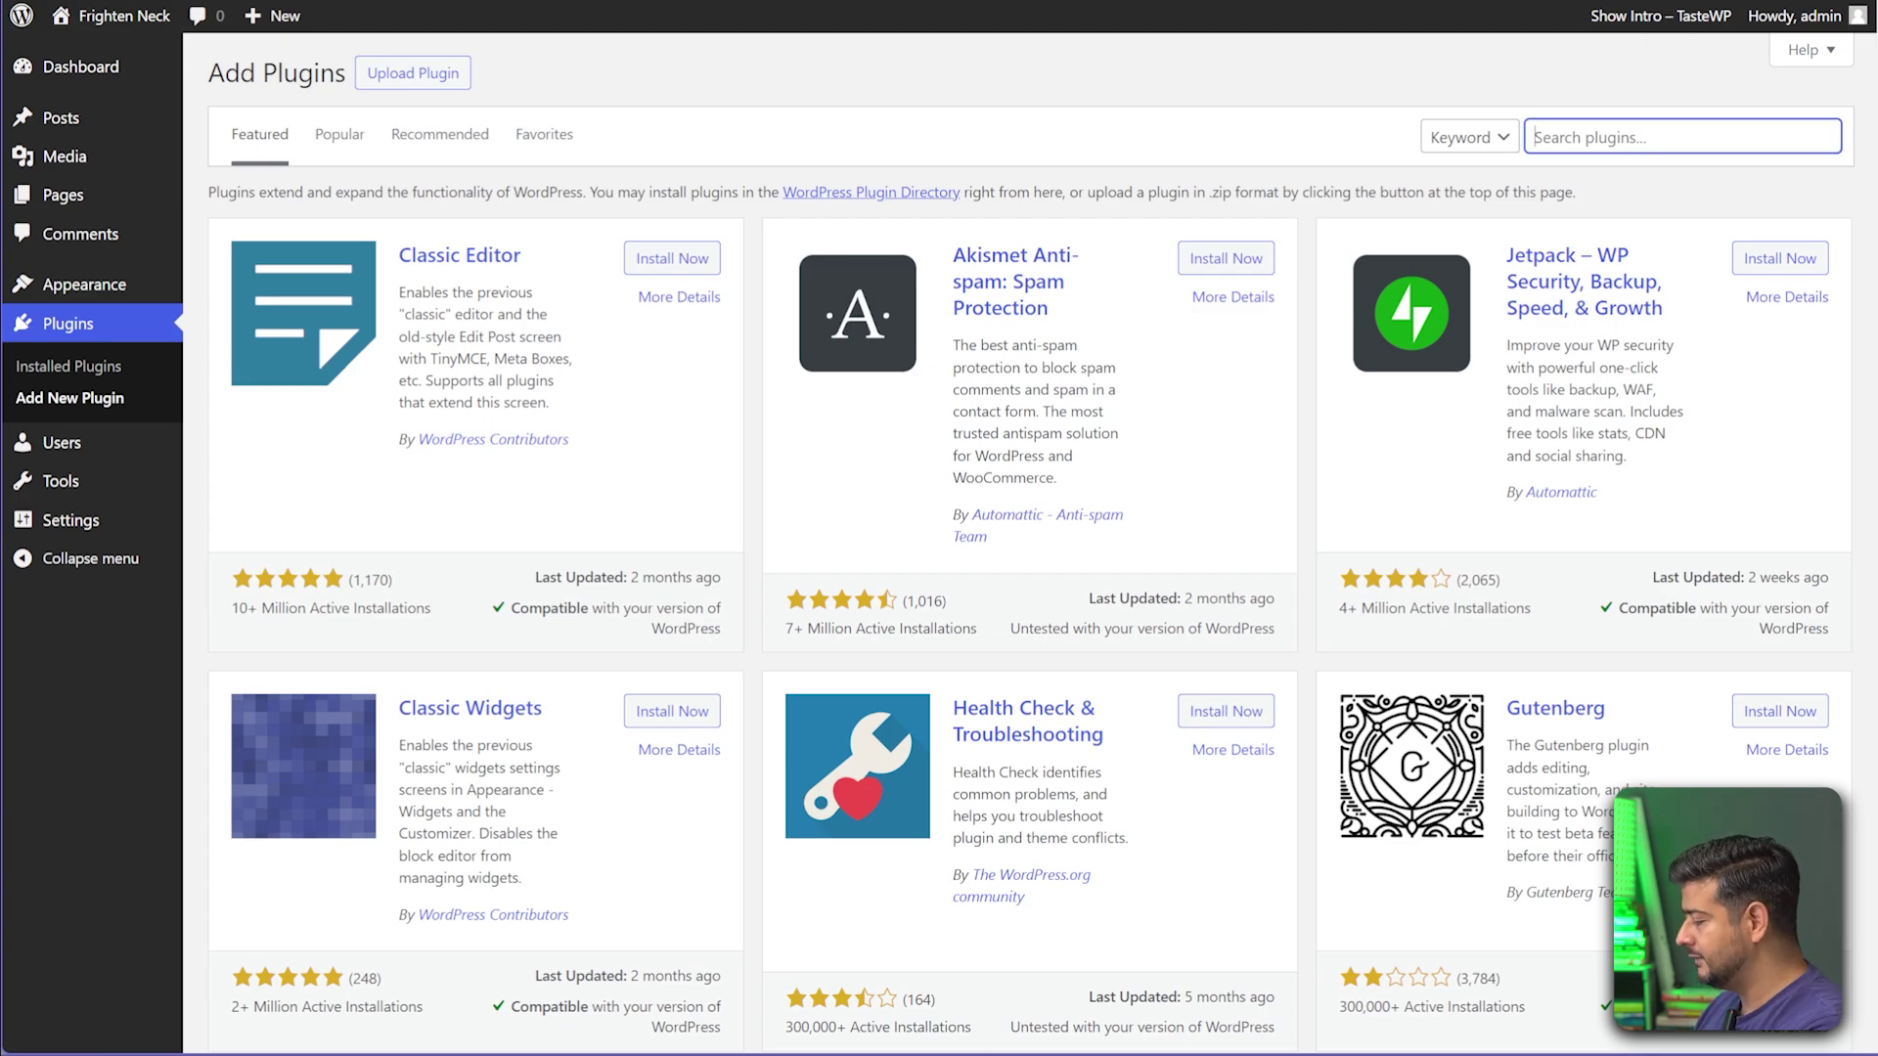
{"action": "type", "text": "optinmon"}
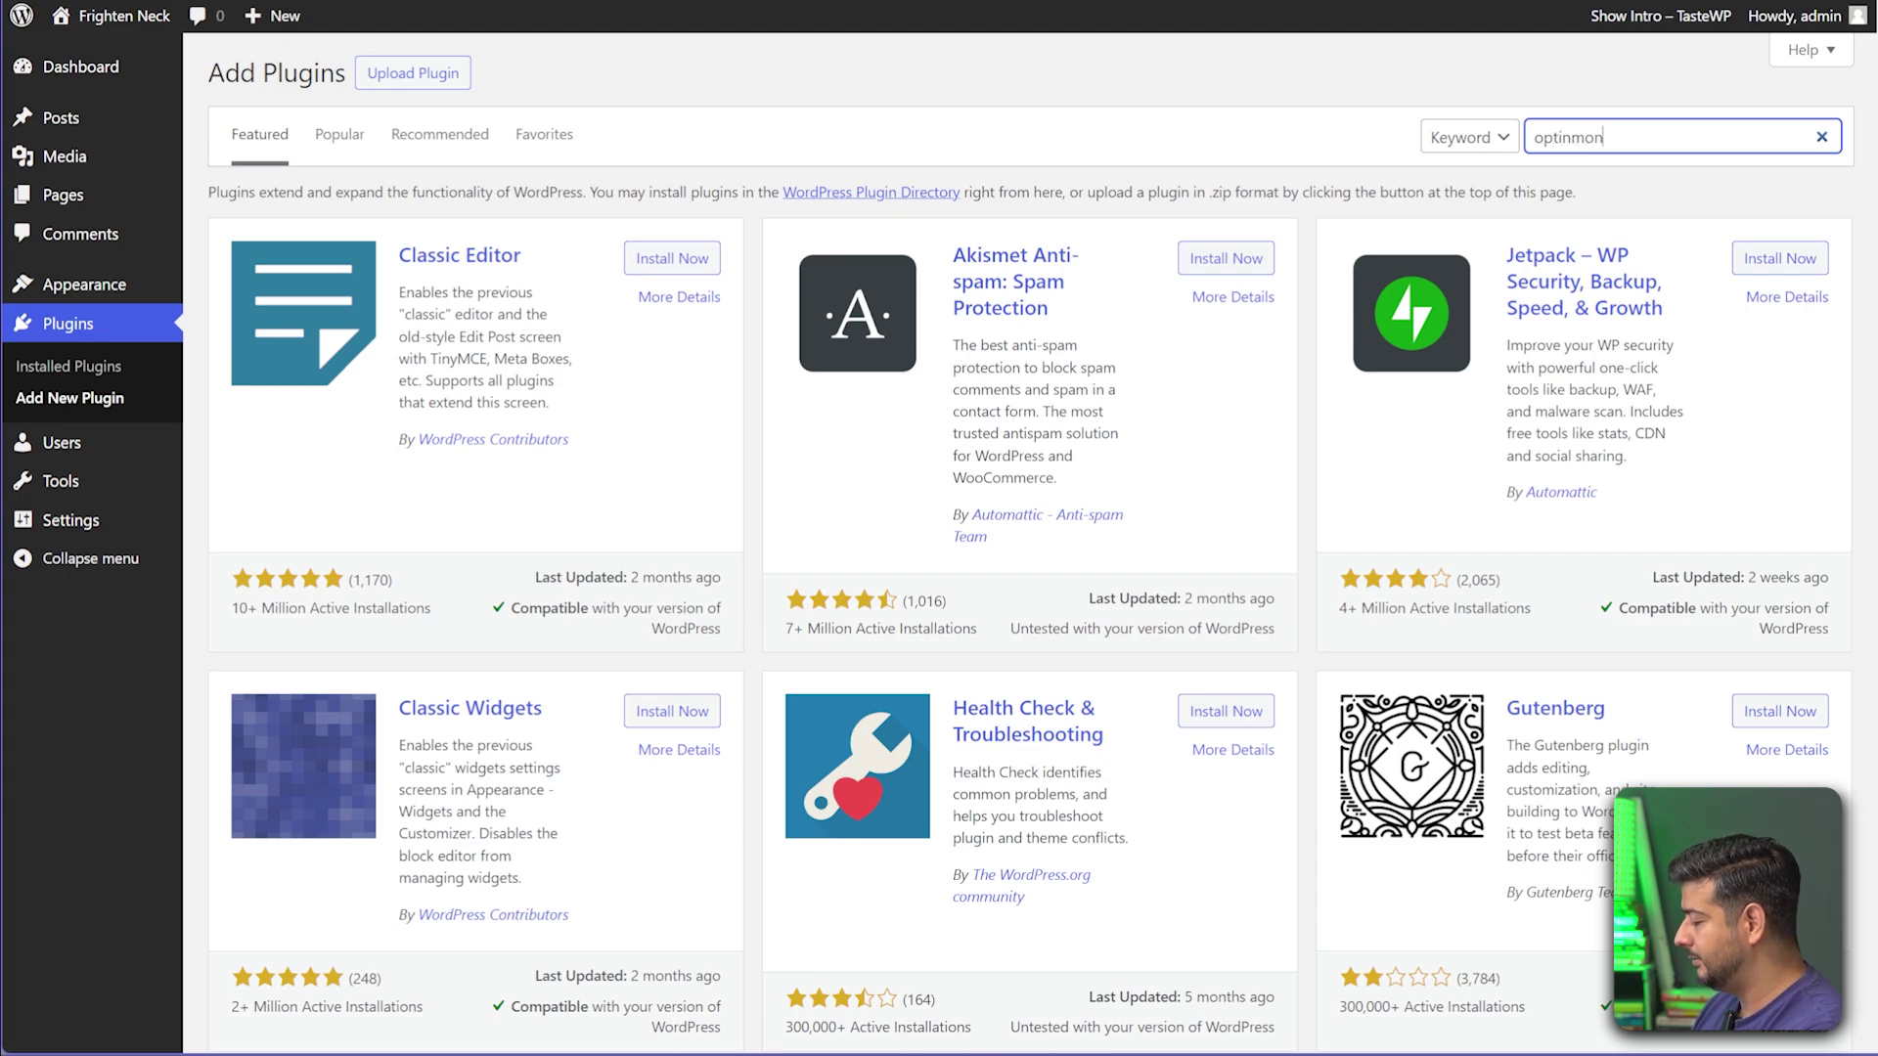
{"action": "type", "text": "ster"}
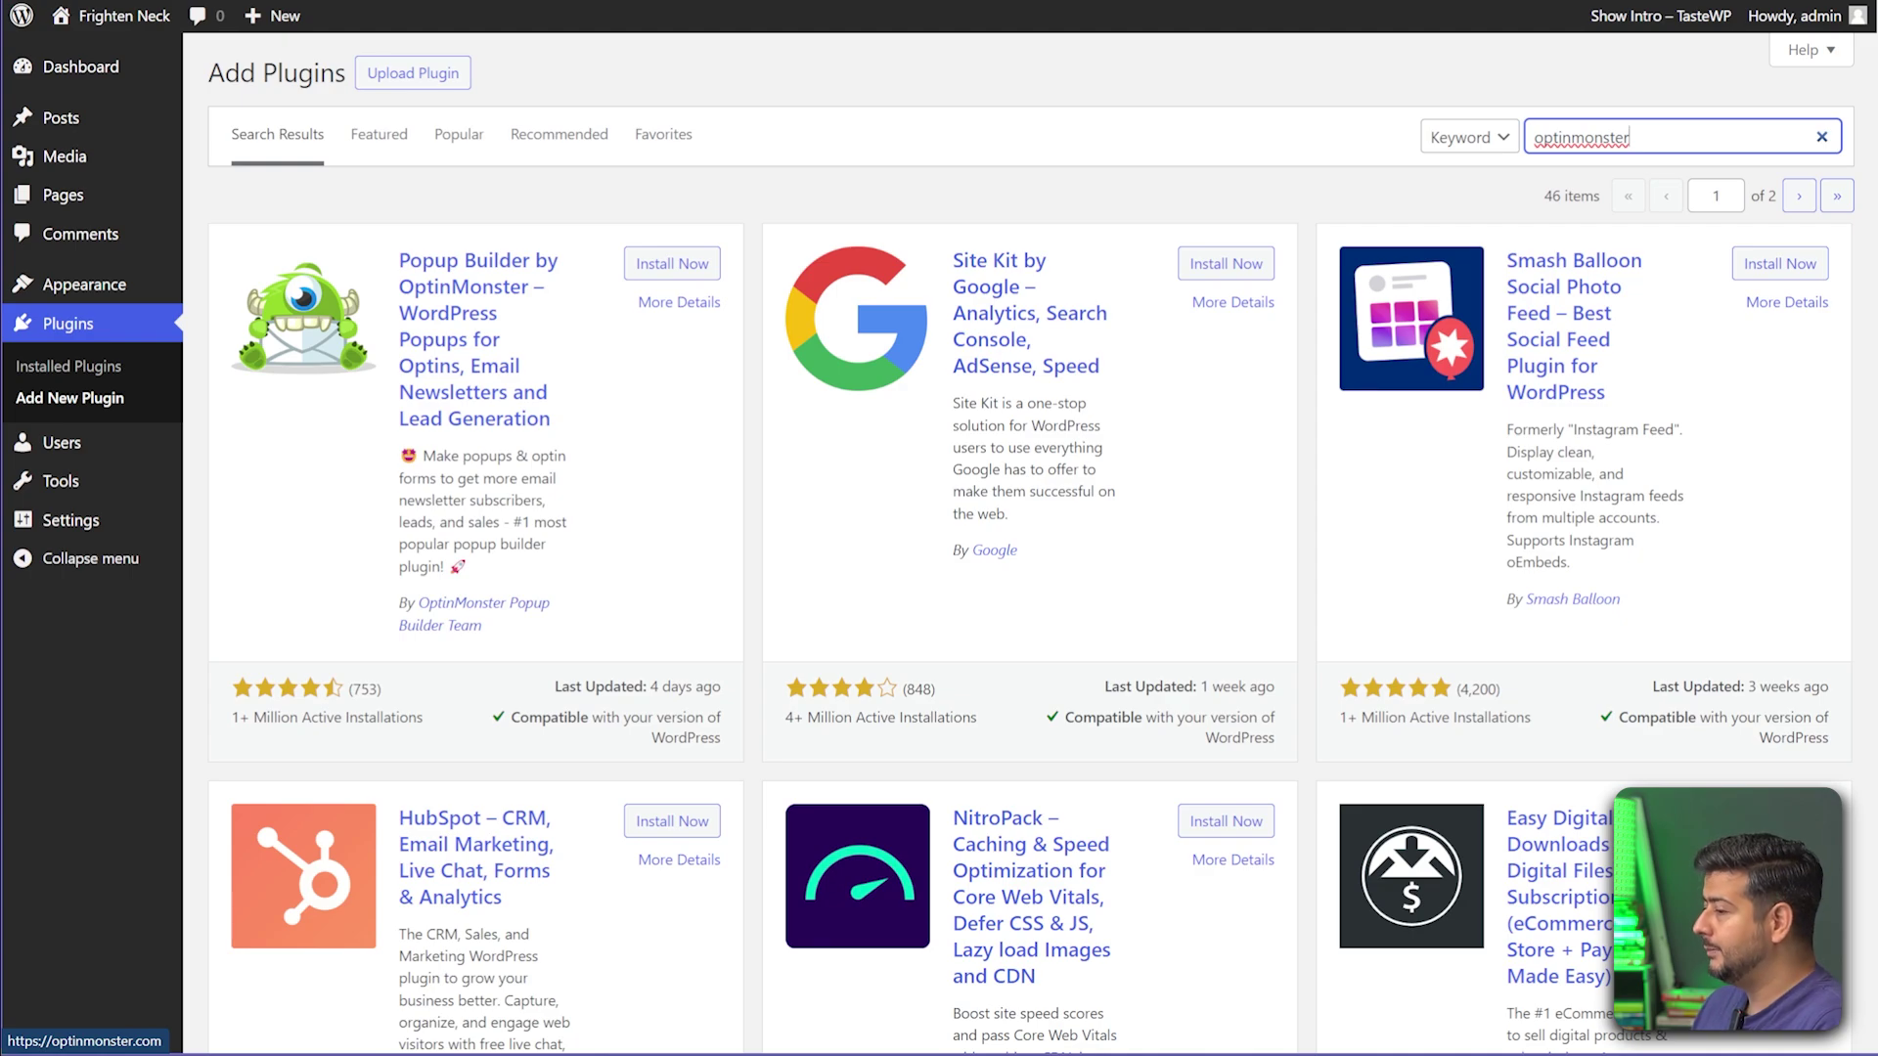
- Install and activate the Popup Builder by OptinMonster plugin, and refresh the page to load it
{"action": "left_click", "coordinate": [672, 263]}
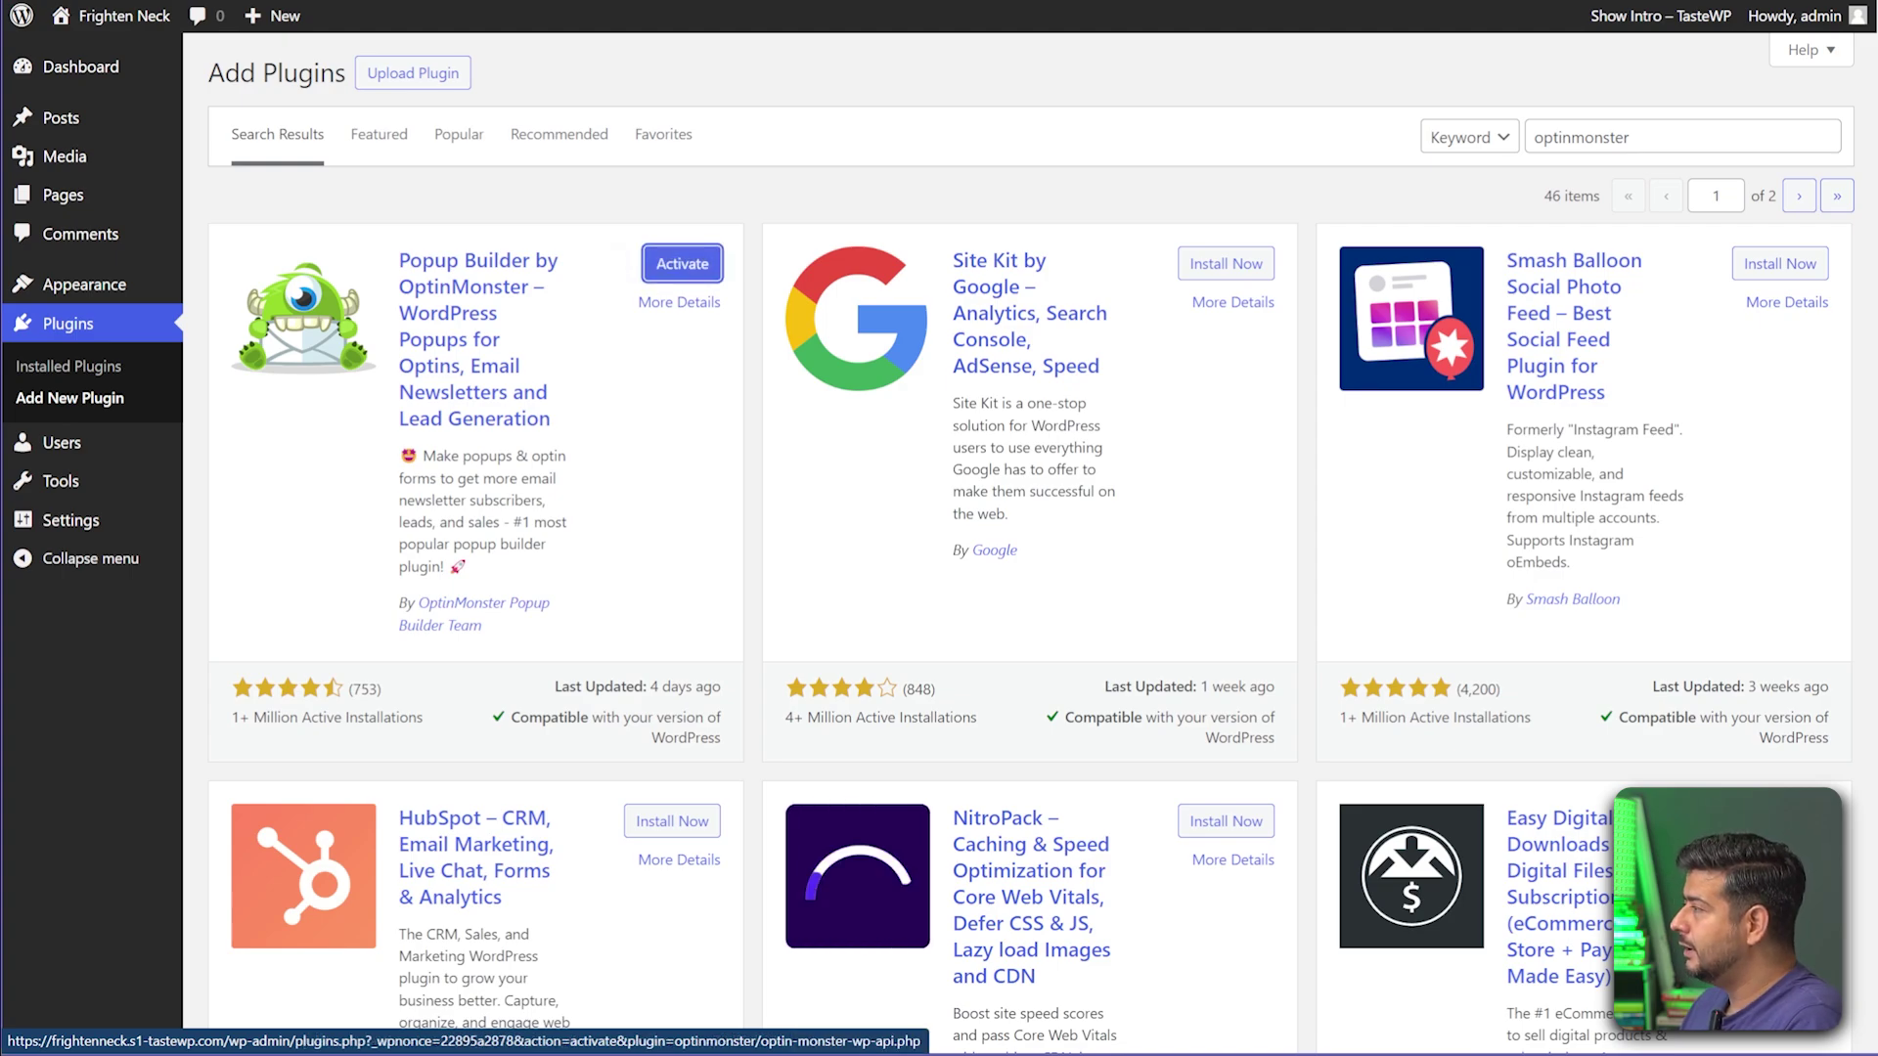
{"action": "left_click", "coordinate": [682, 263]}
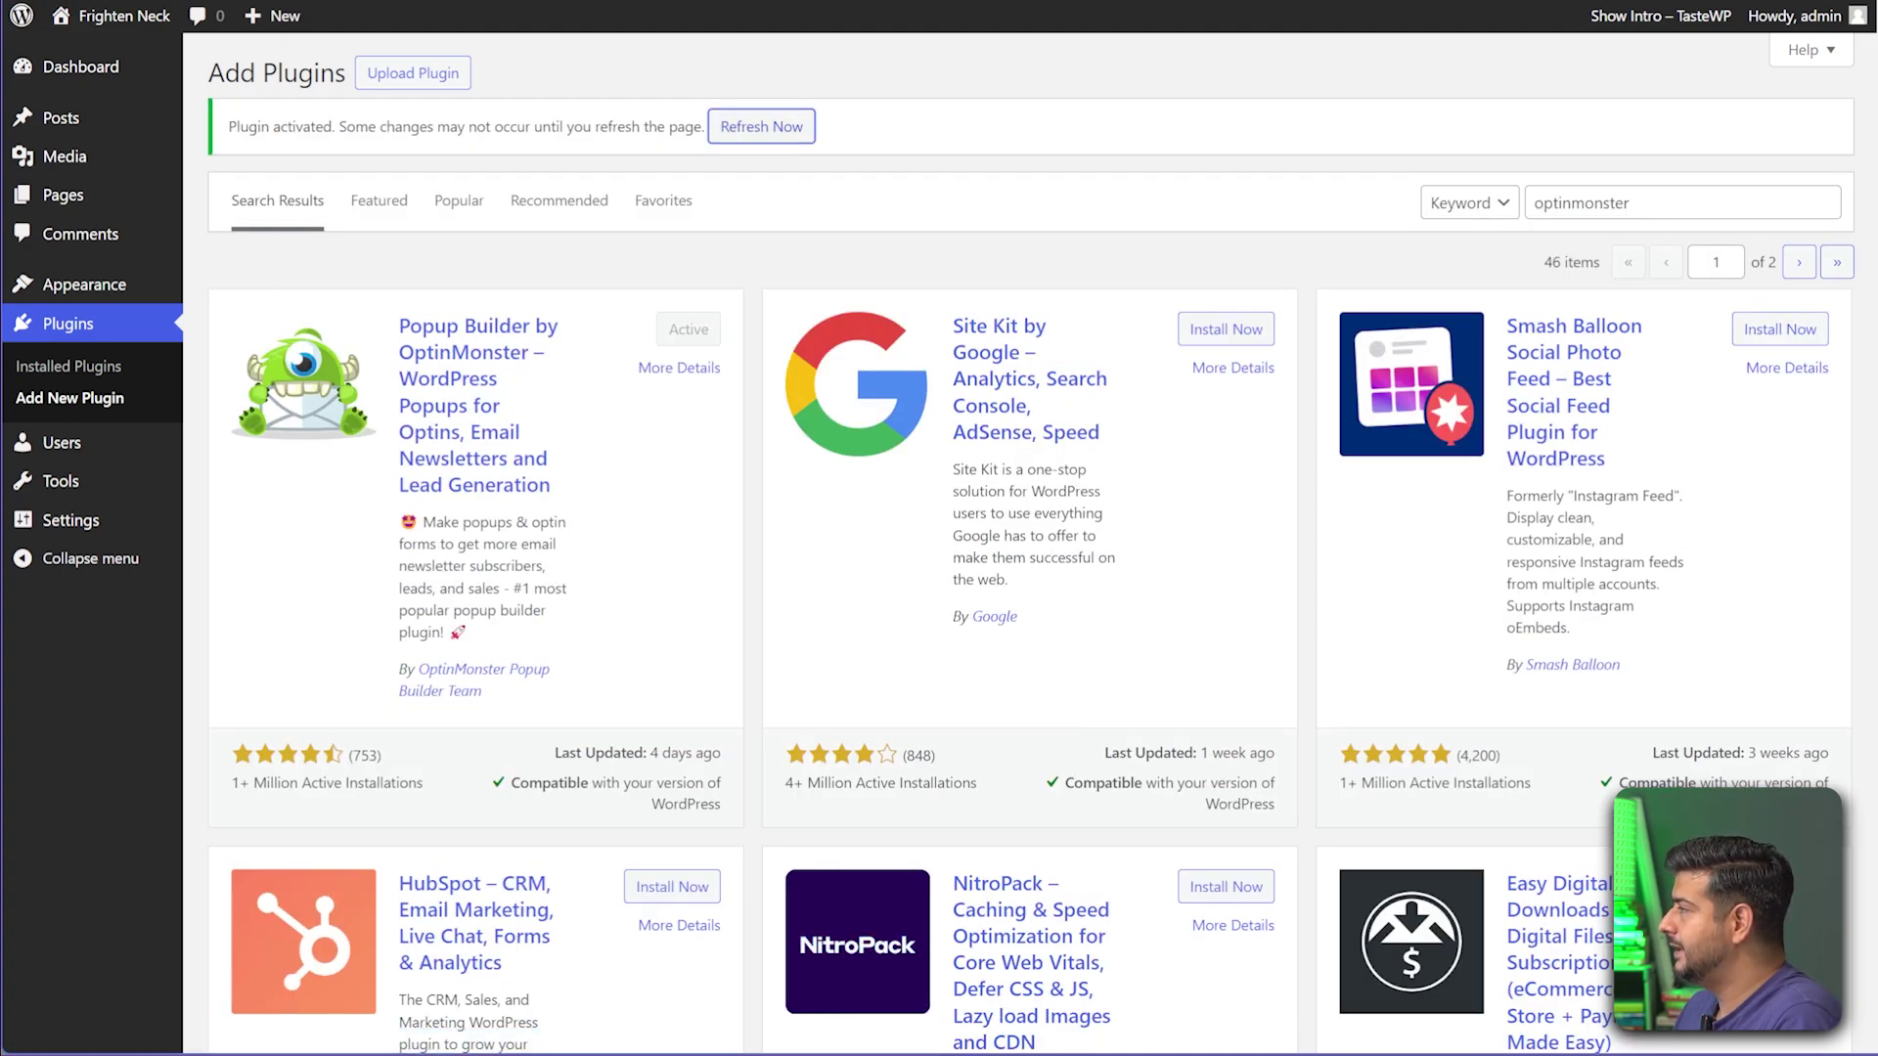
{"action": "left_click", "coordinate": [761, 127]}
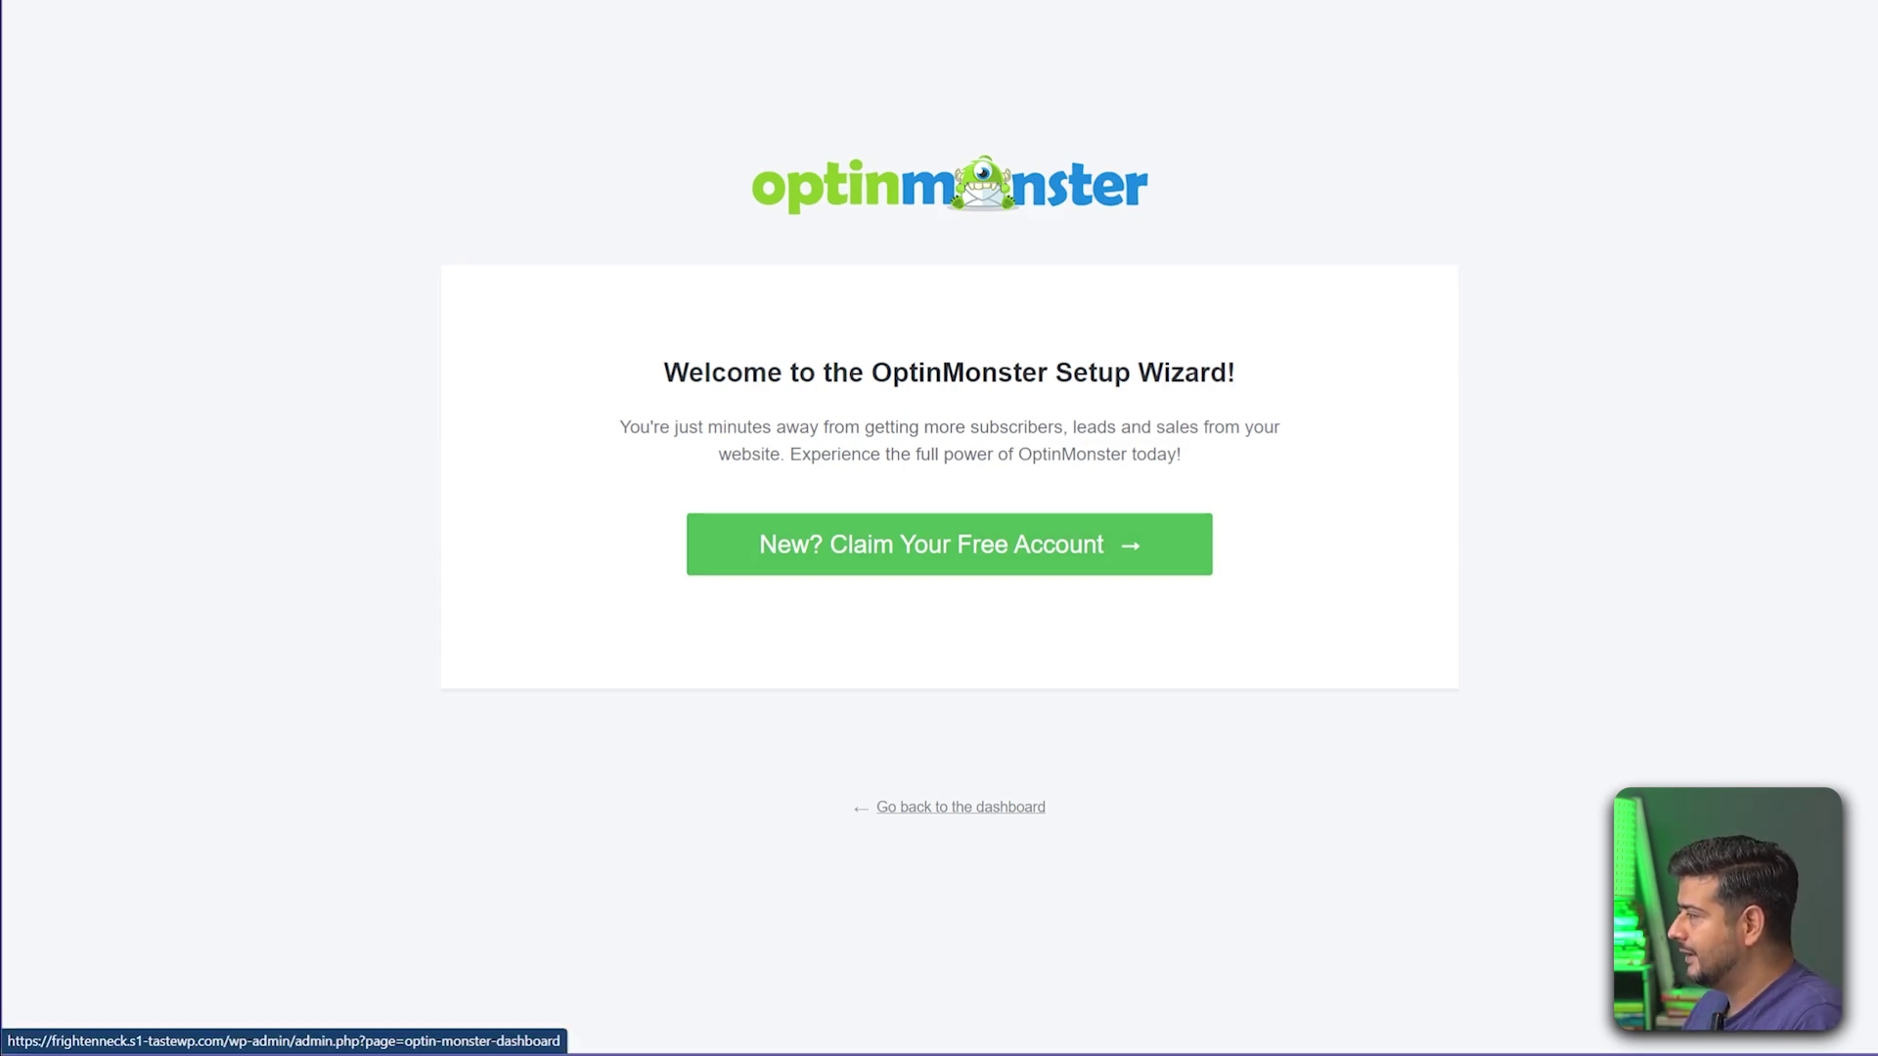
- Connect the WordPress site to an existing OptinMonster account from the plugin's dashboard
{"action": "left_click", "coordinate": [960, 807]}
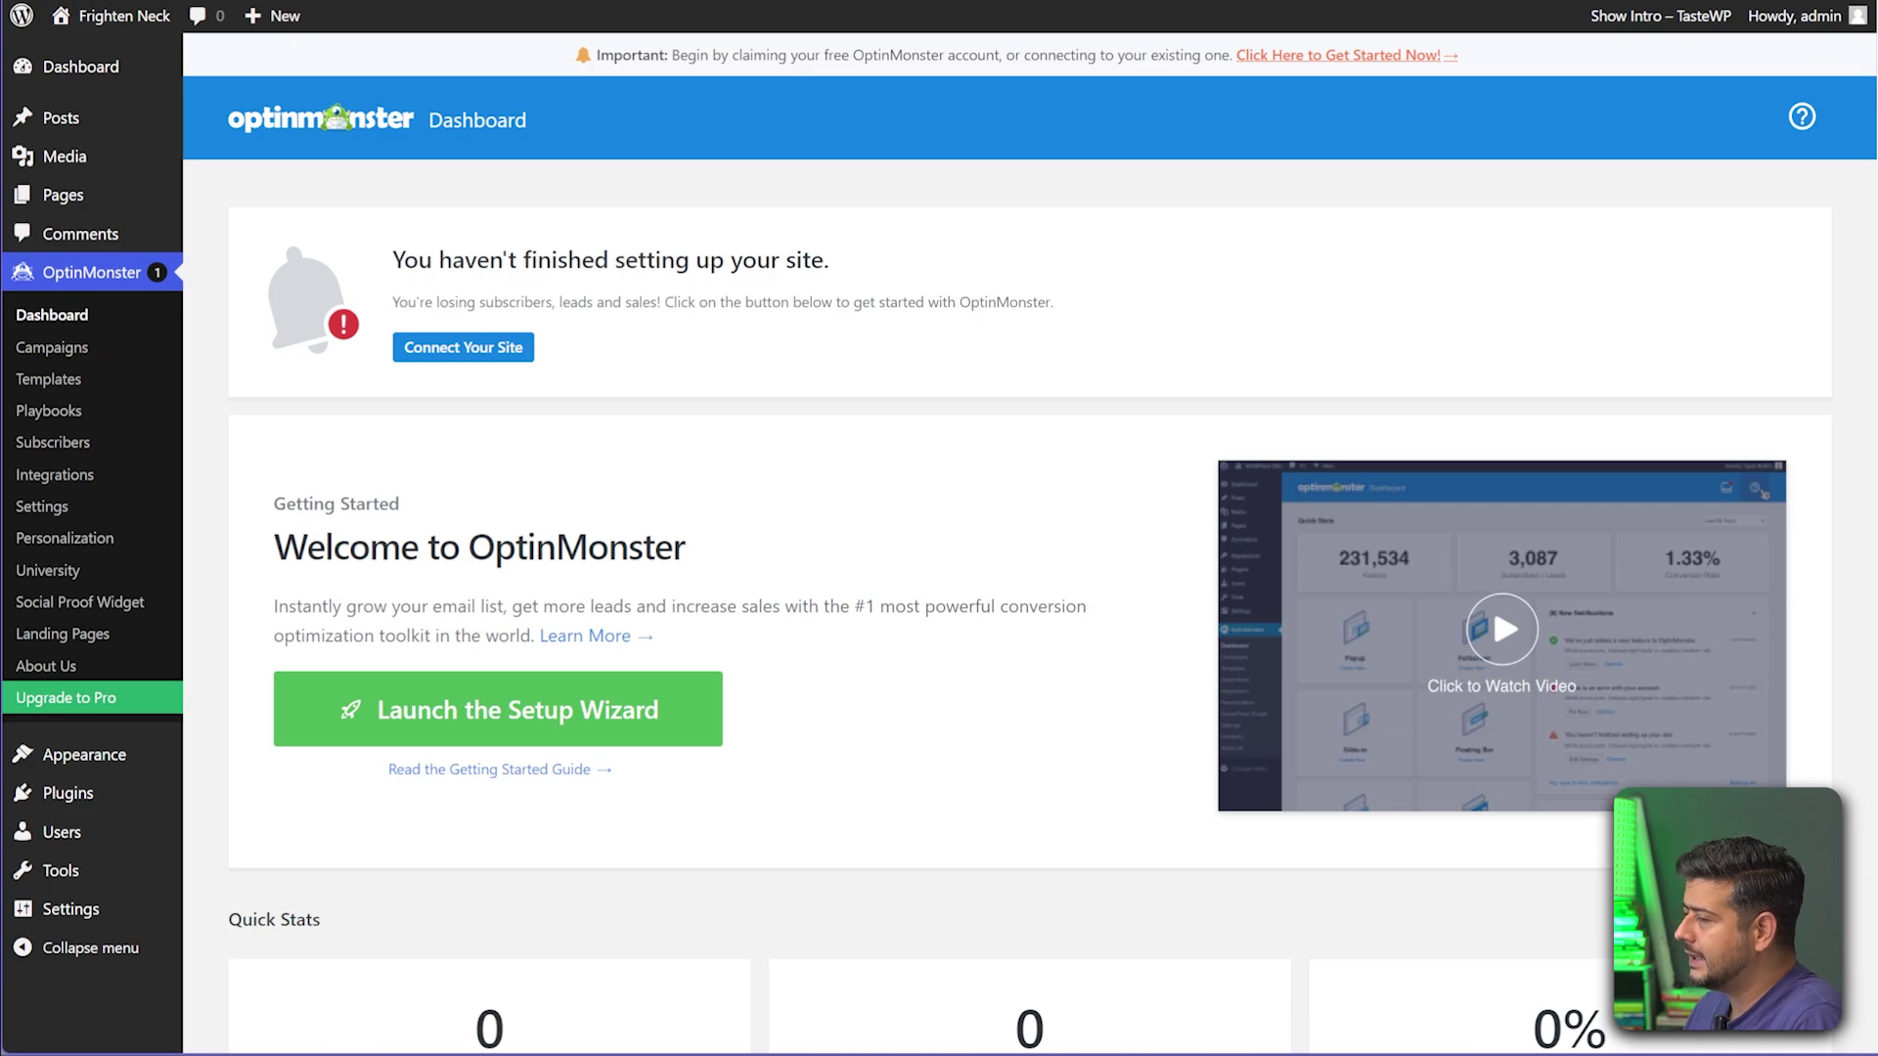
{"action": "left_click", "coordinate": [463, 348]}
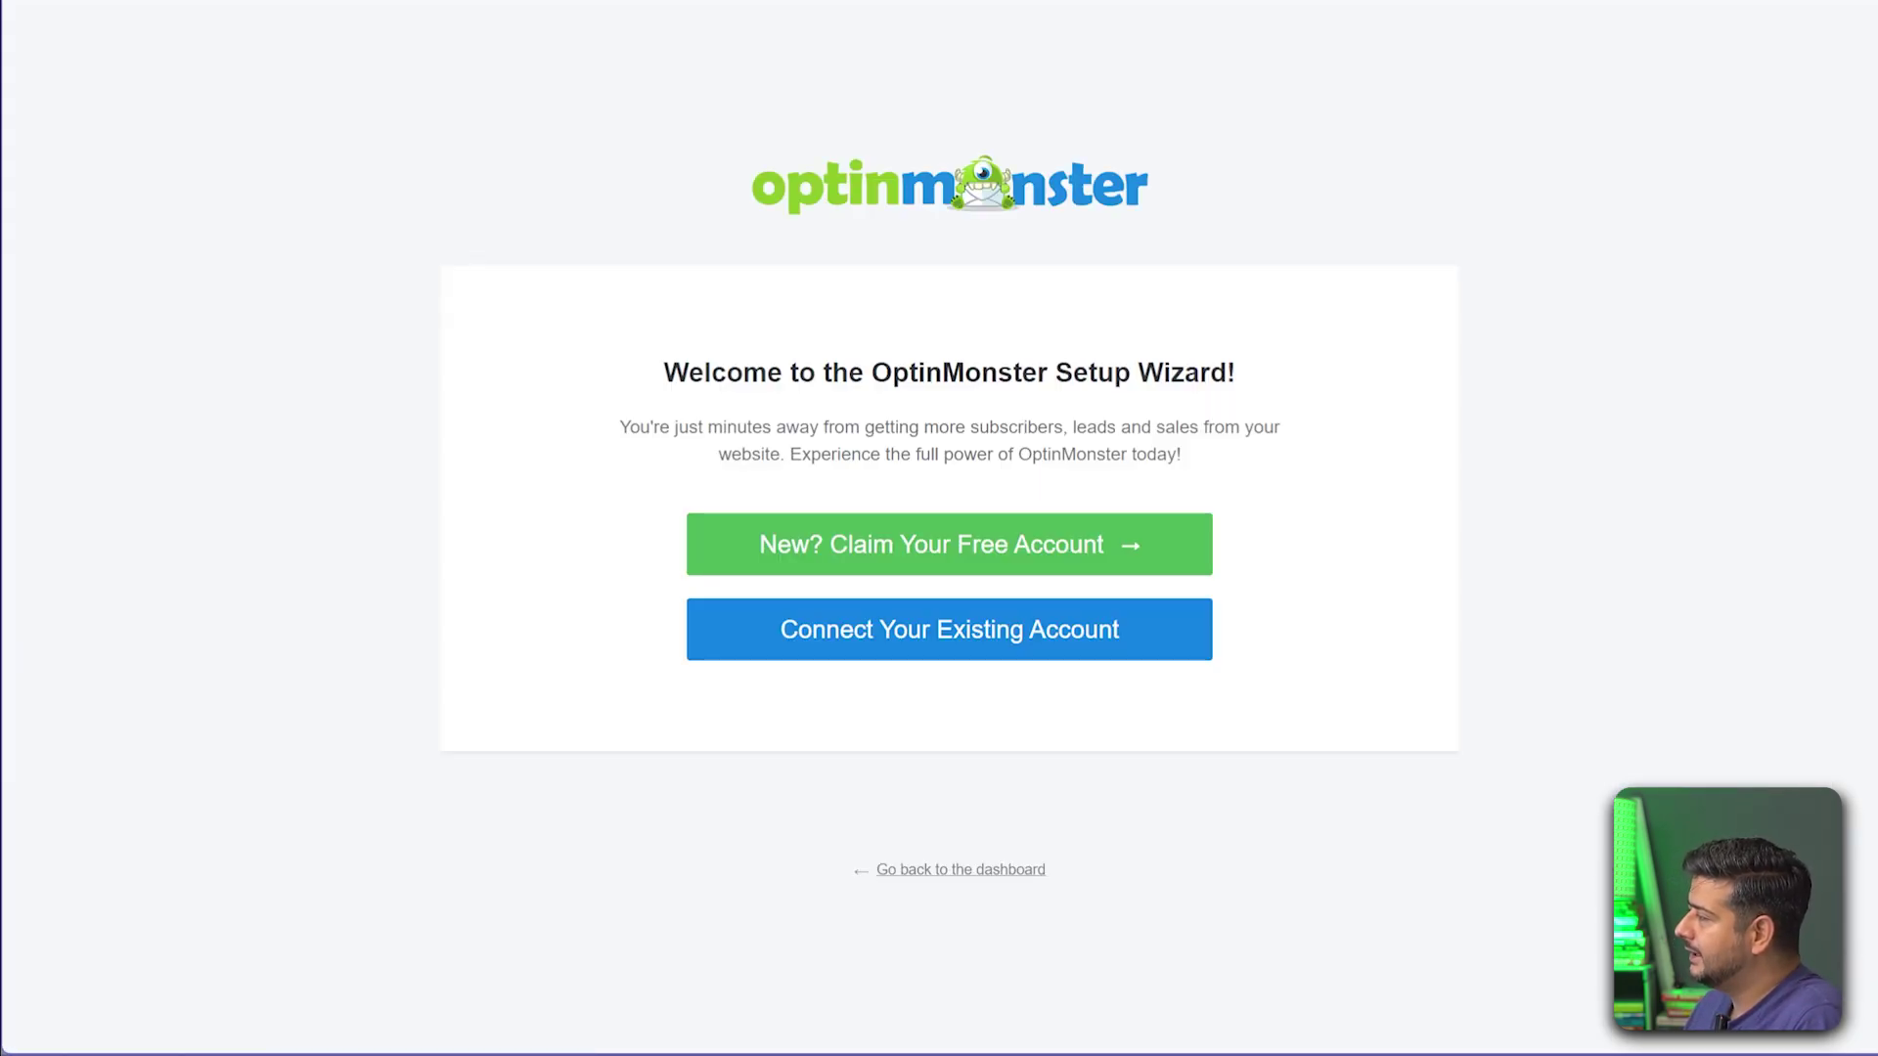
{"action": "left_click", "coordinate": [948, 629]}
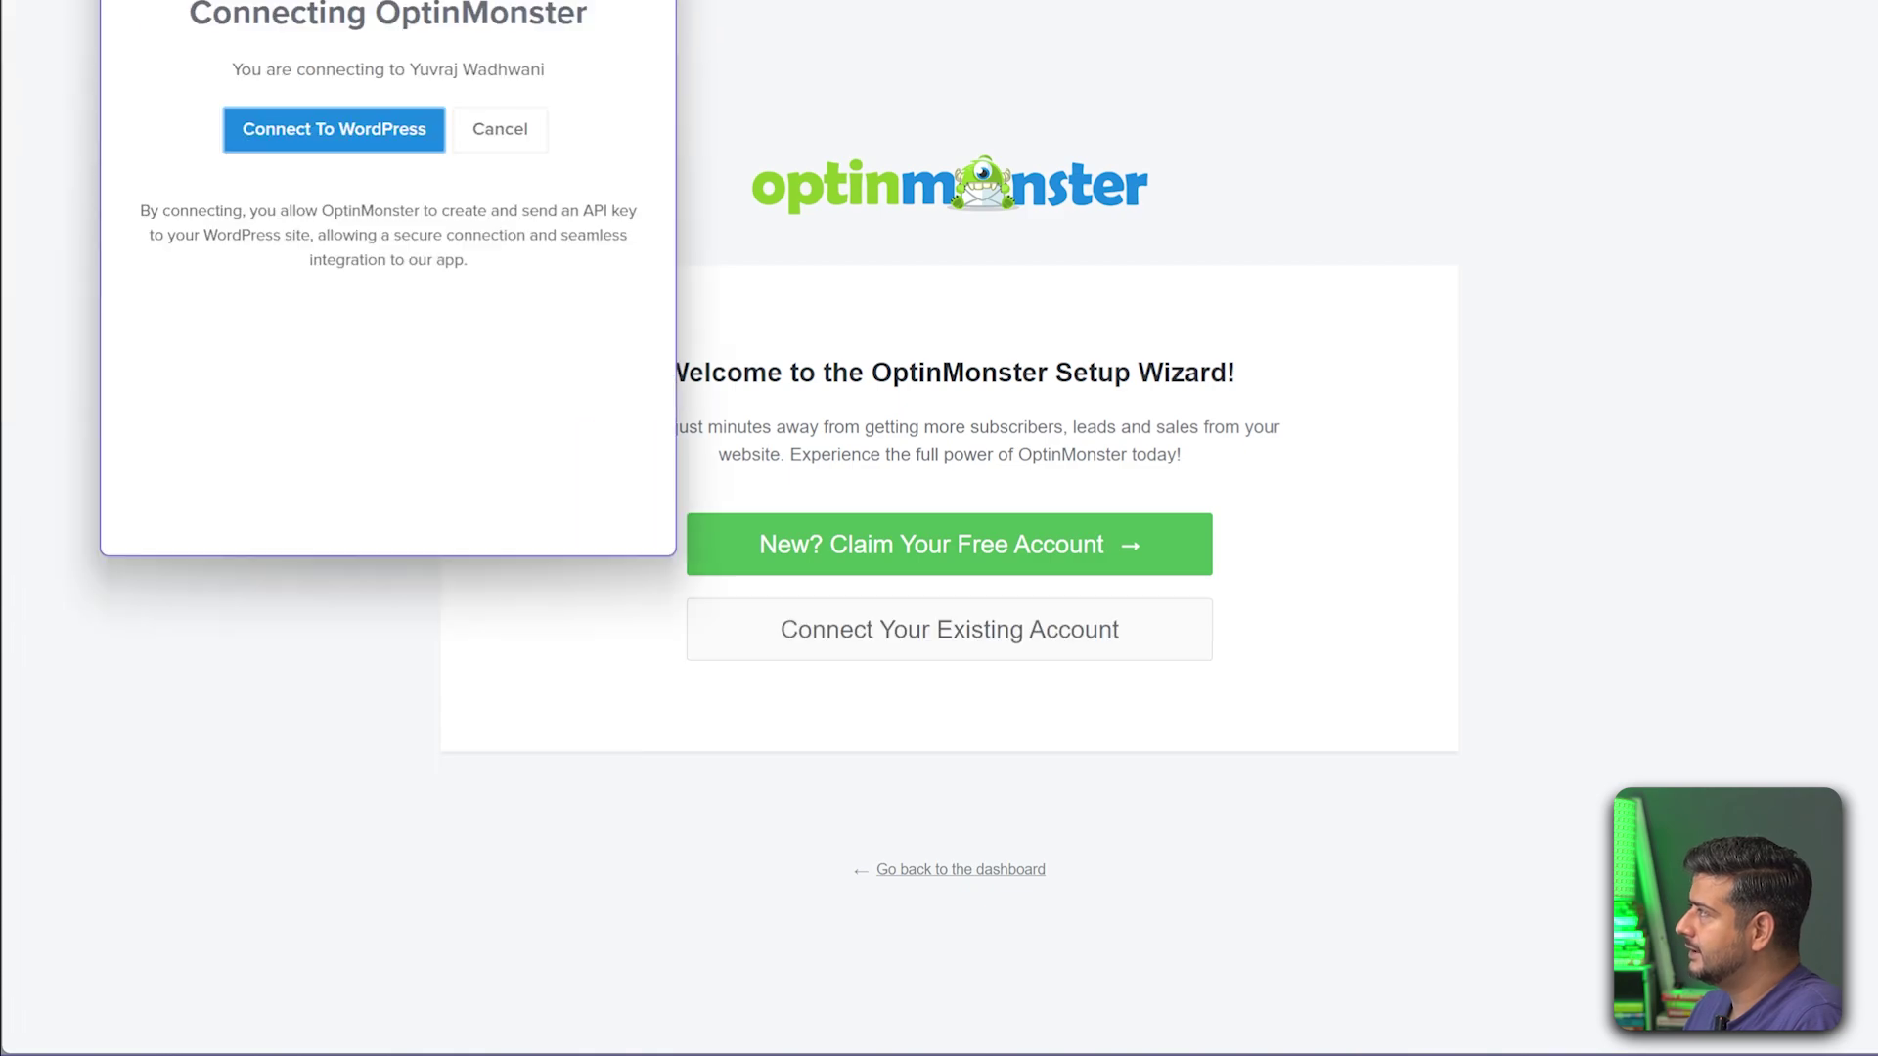
{"action": "left_click_drag", "start_coordinate": [859, 176], "coordinate": [865, 70]}
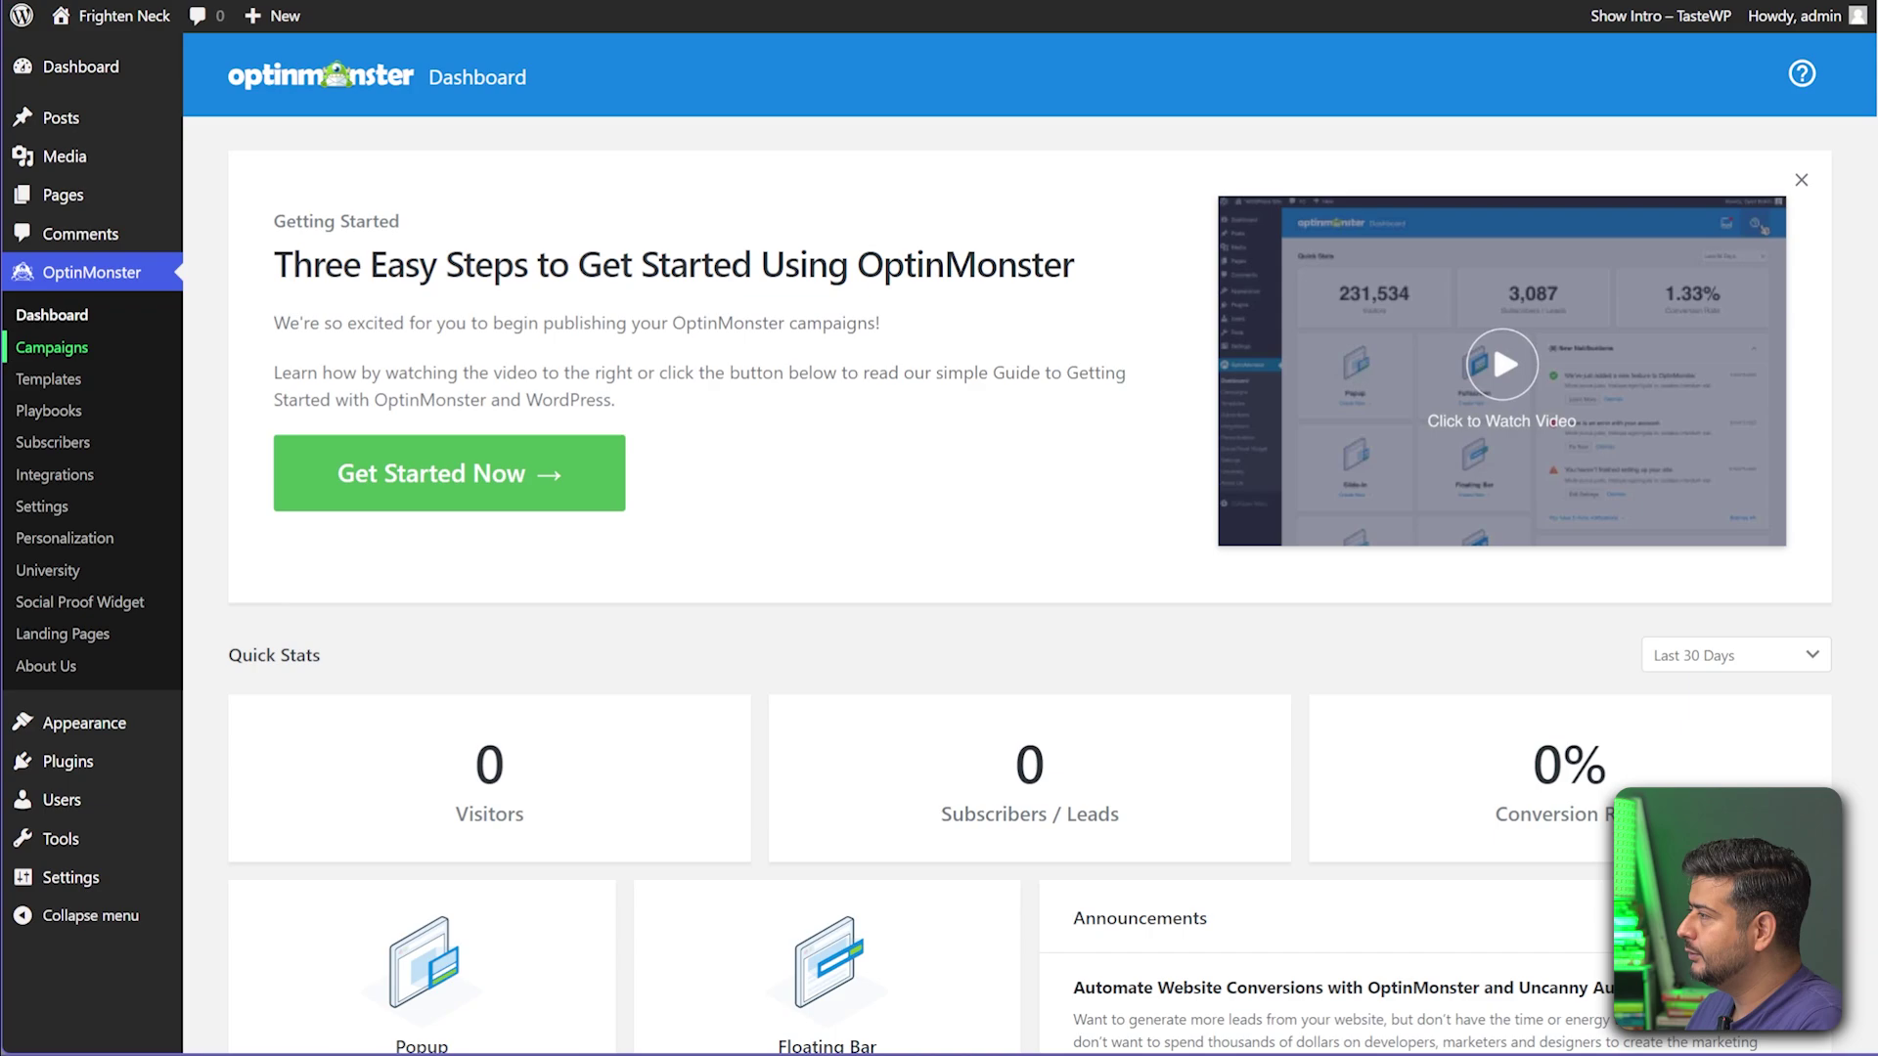
- Go to the OptinMonster campaigns and start creating the first campaign
{"action": "left_click", "coordinate": [52, 348]}
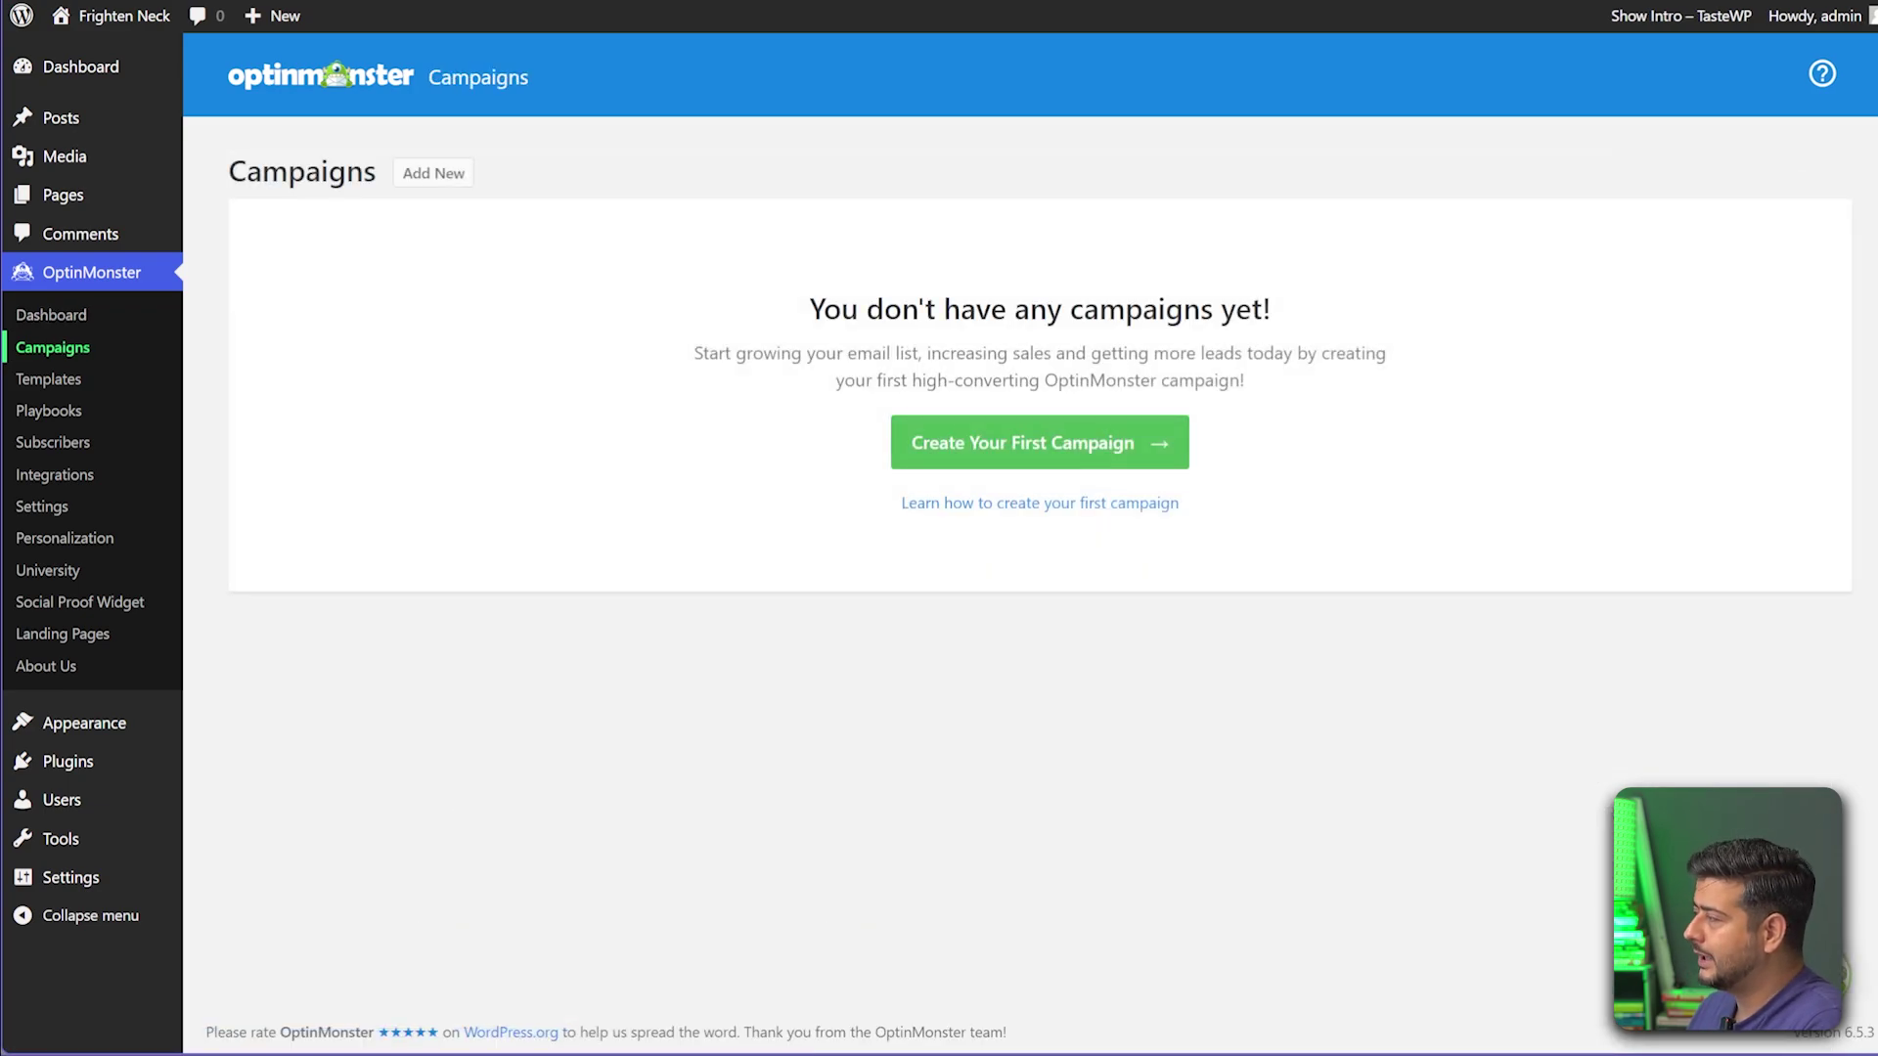
{"action": "left_click", "coordinate": [1040, 442]}
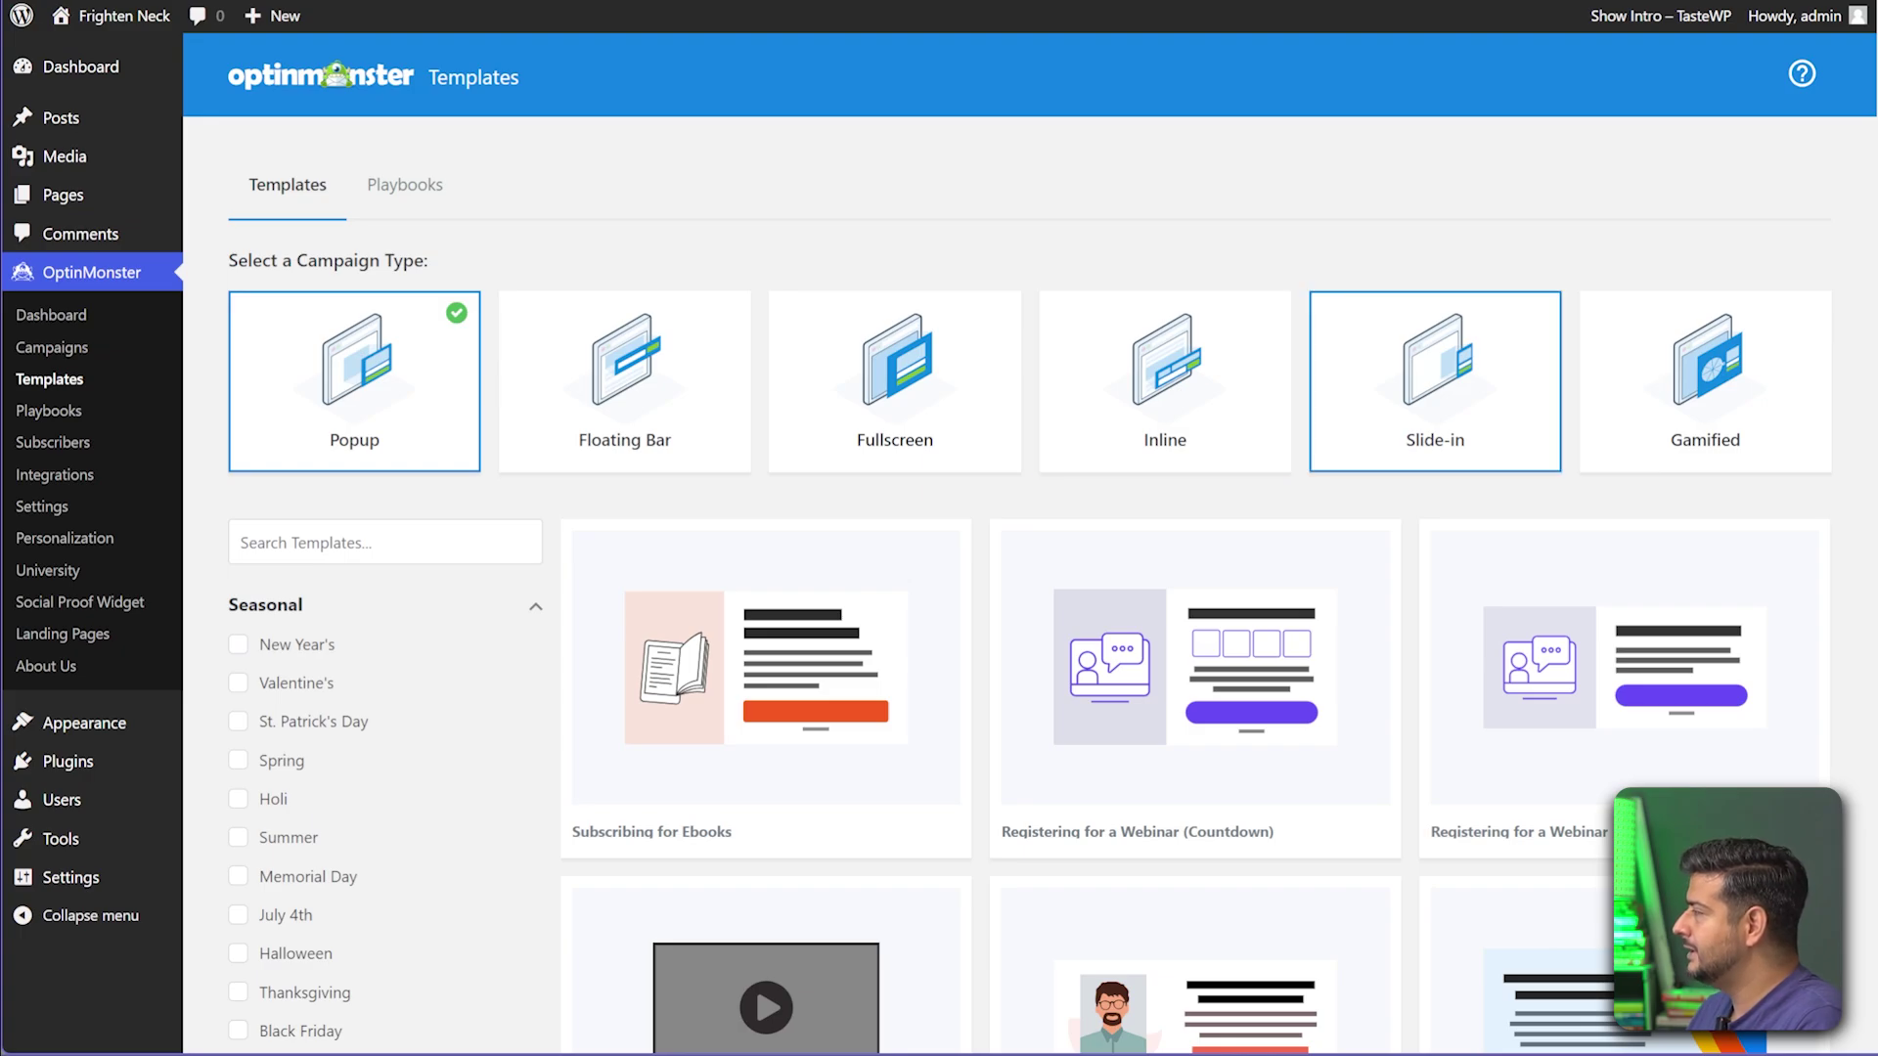
- Browse the Popup campaign templates and the available template filters
{"action": "scroll", "coordinate": [1028, 541], "scroll_direction": "down", "scroll_amount": 20}
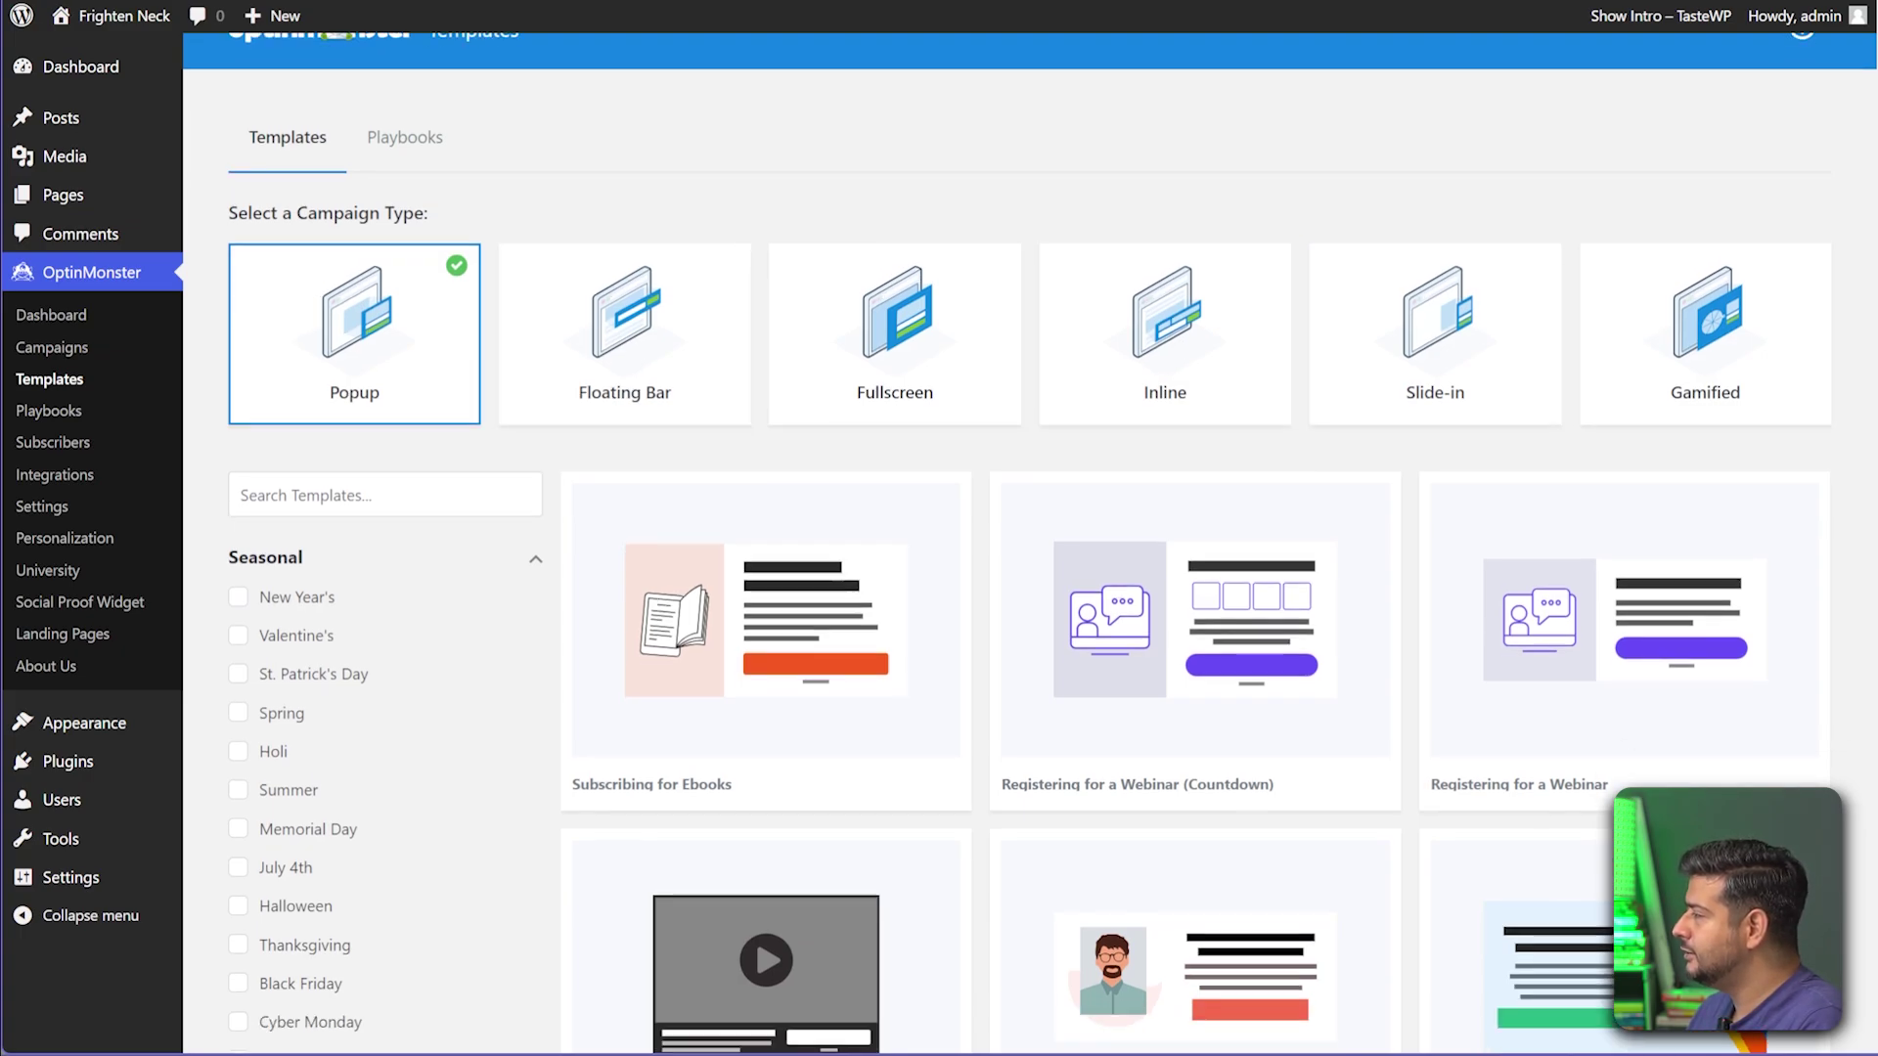
{"action": "scroll", "coordinate": [1196, 543], "scroll_direction": "down", "scroll_amount": 20}
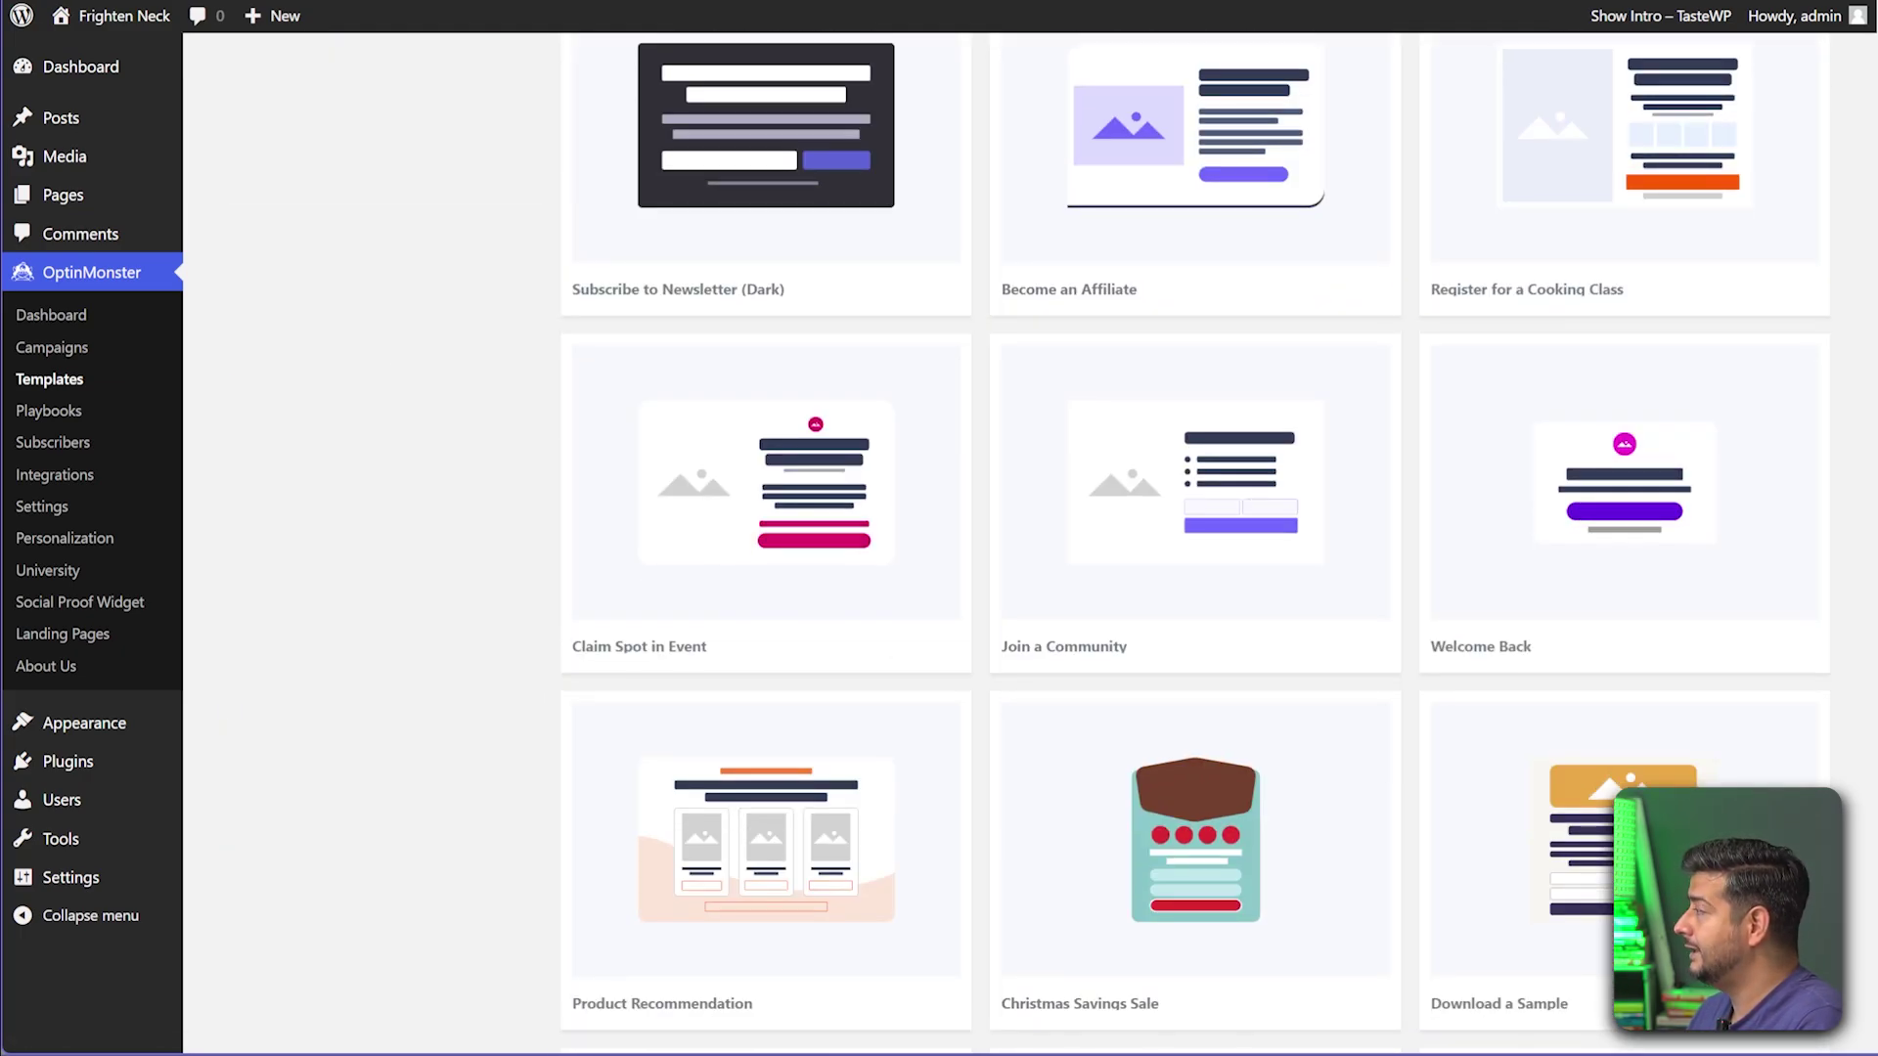
{"action": "scroll", "coordinate": [1195, 543], "scroll_direction": "up", "scroll_amount": 20}
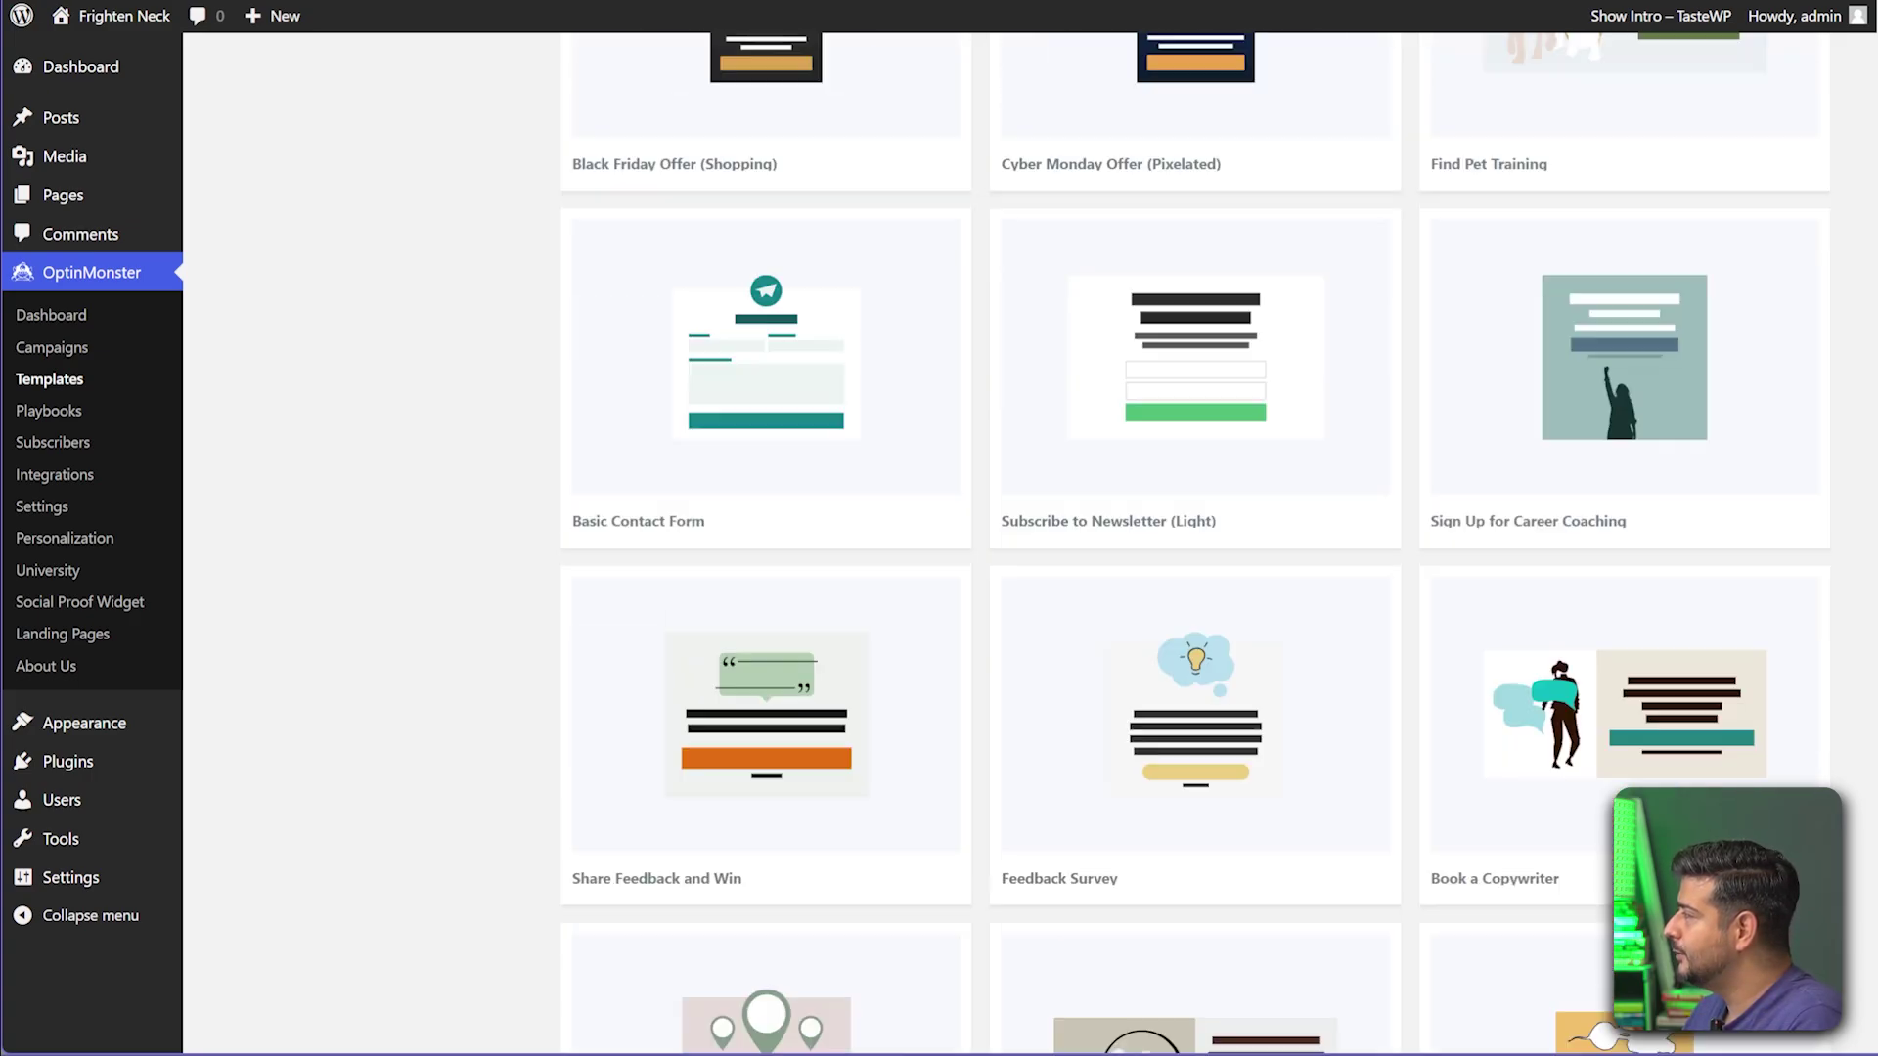
{"action": "scroll", "coordinate": [1195, 440], "scroll_direction": "down", "scroll_amount": 2}
{"action": "scroll", "coordinate": [1195, 440], "scroll_direction": "down", "scroll_amount": 10}
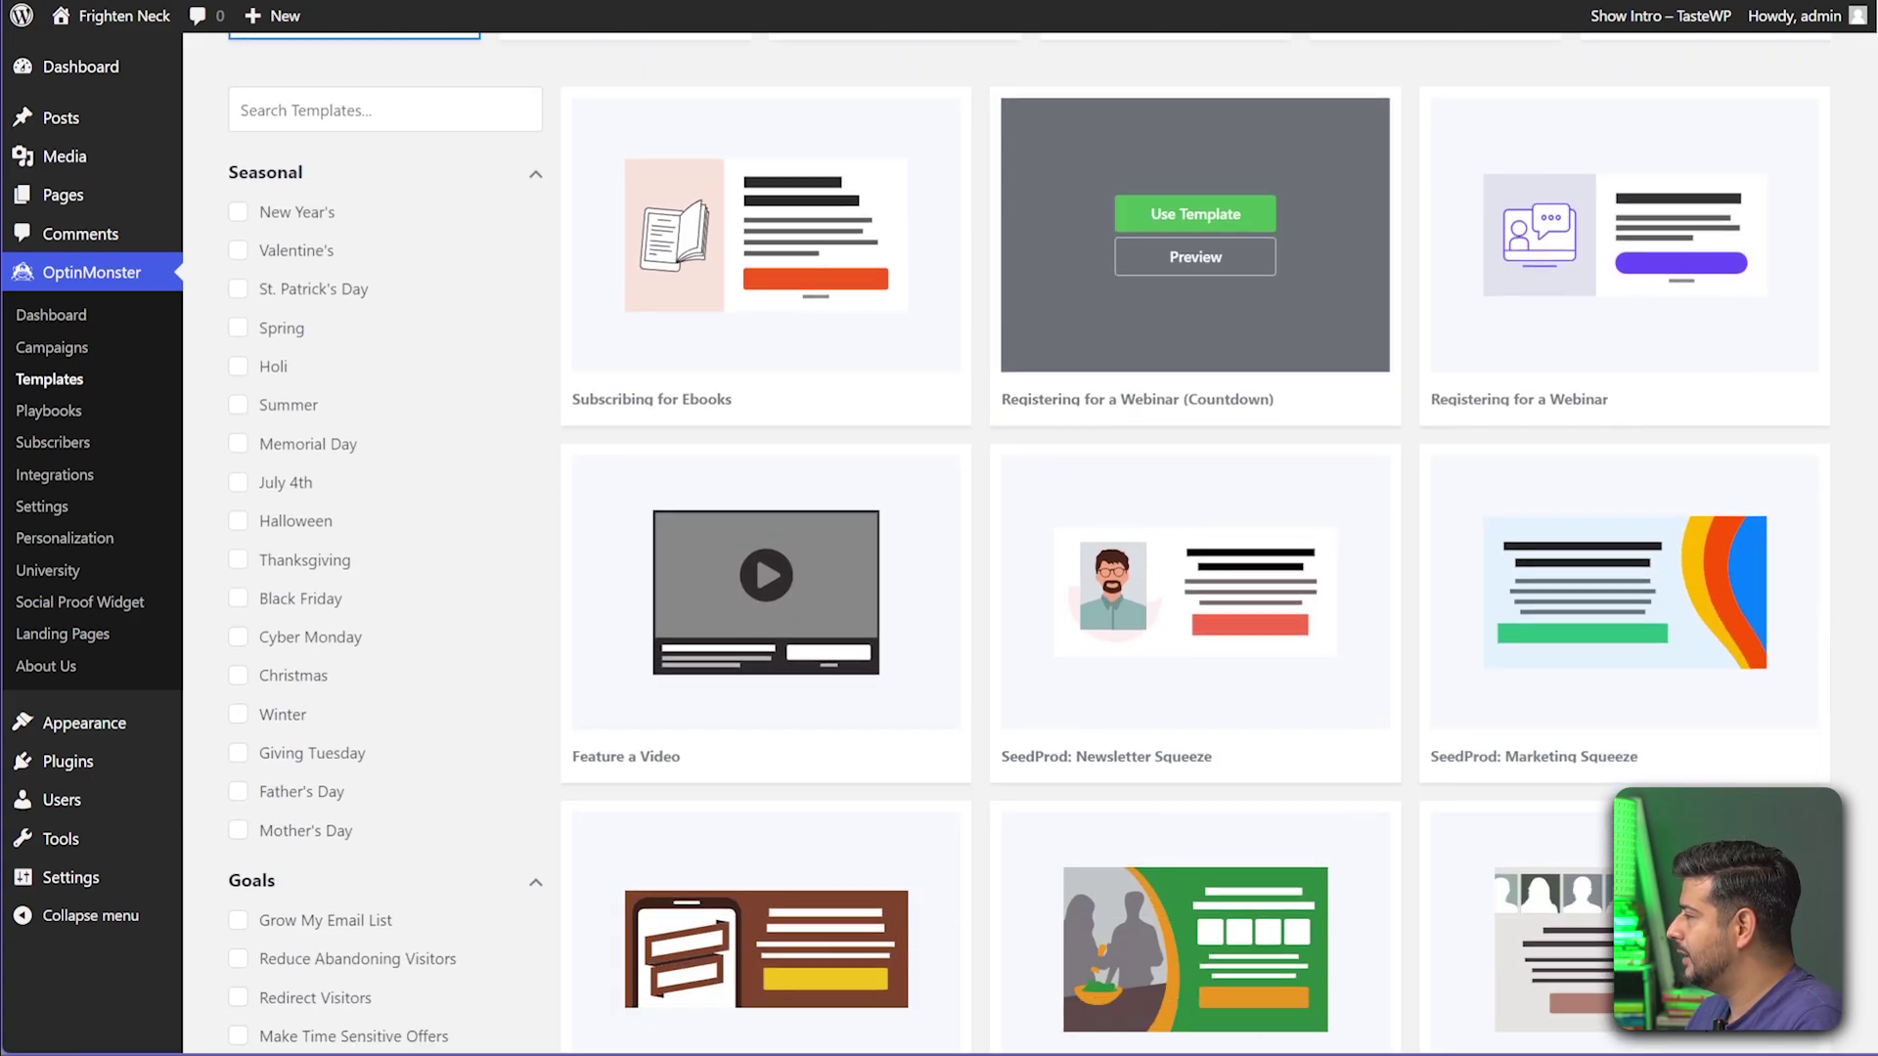
{"action": "scroll", "coordinate": [1195, 225], "scroll_direction": "down", "scroll_amount": 6}
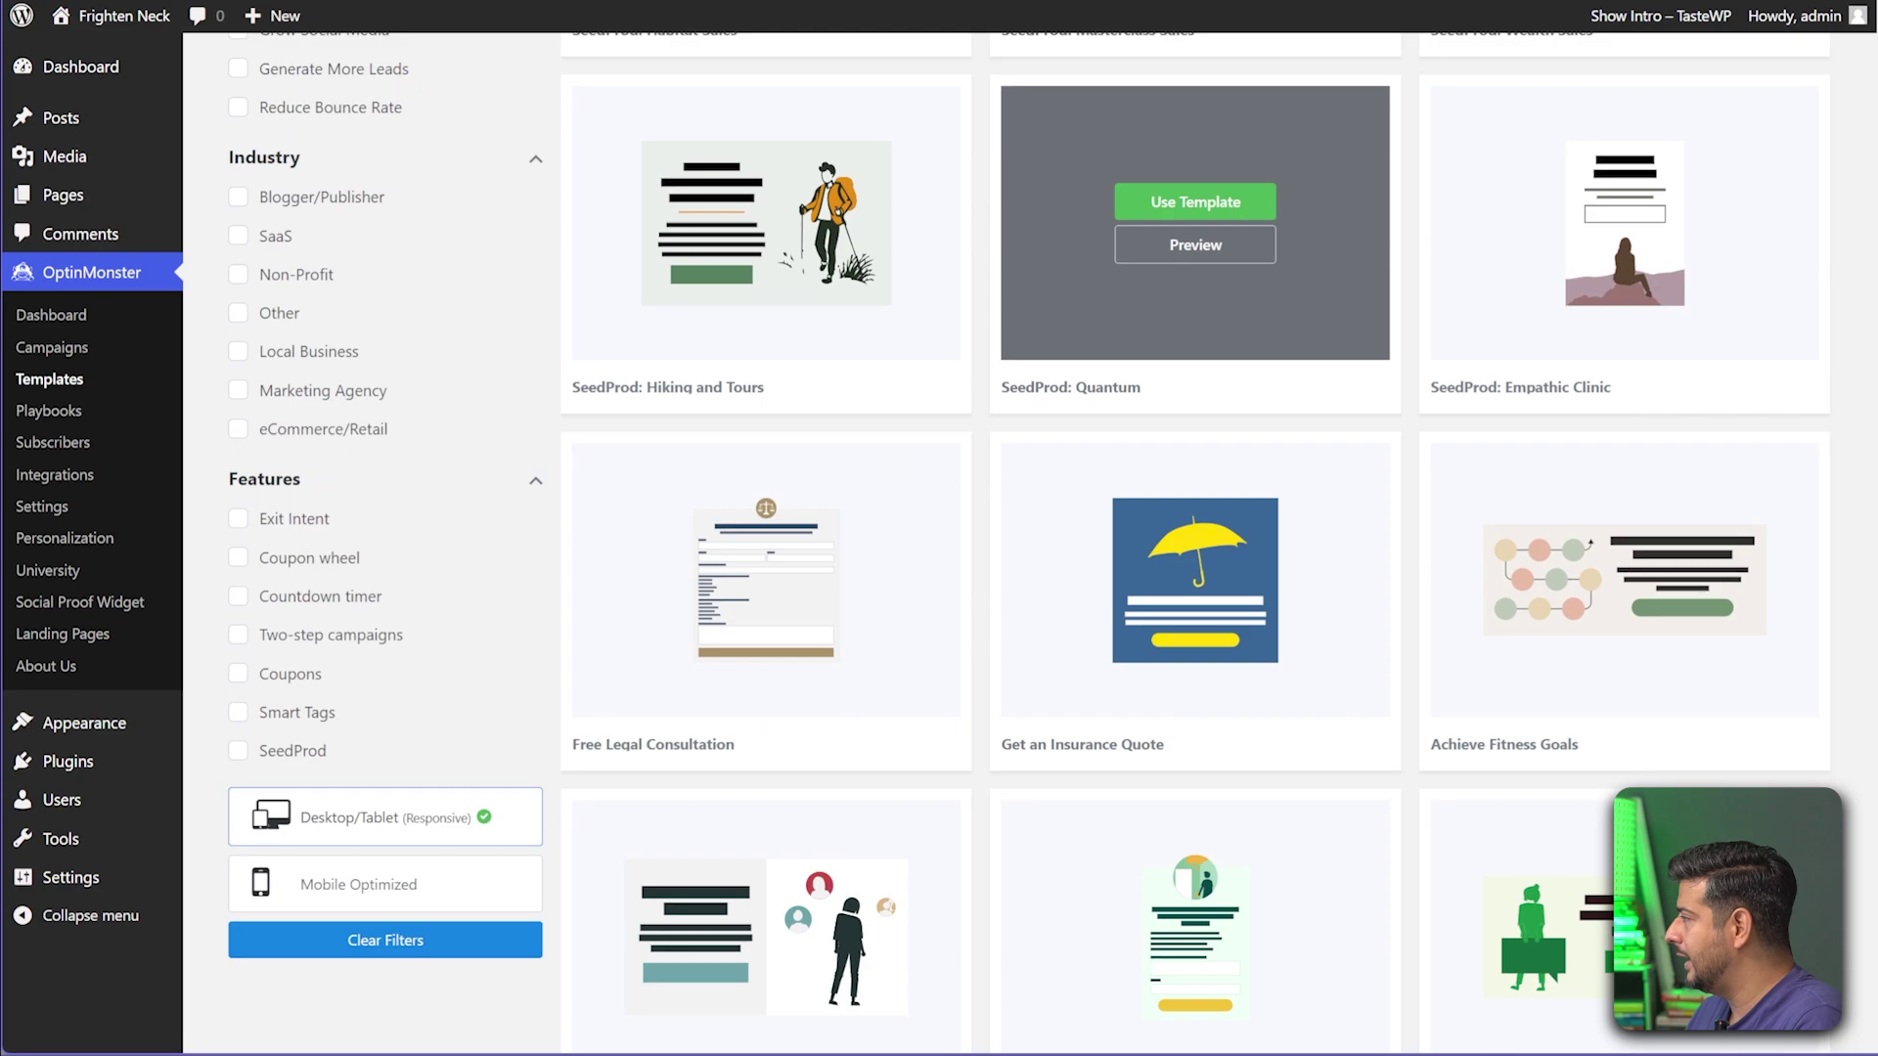
{"action": "scroll", "coordinate": [1196, 283], "scroll_direction": "down", "scroll_amount": 8}
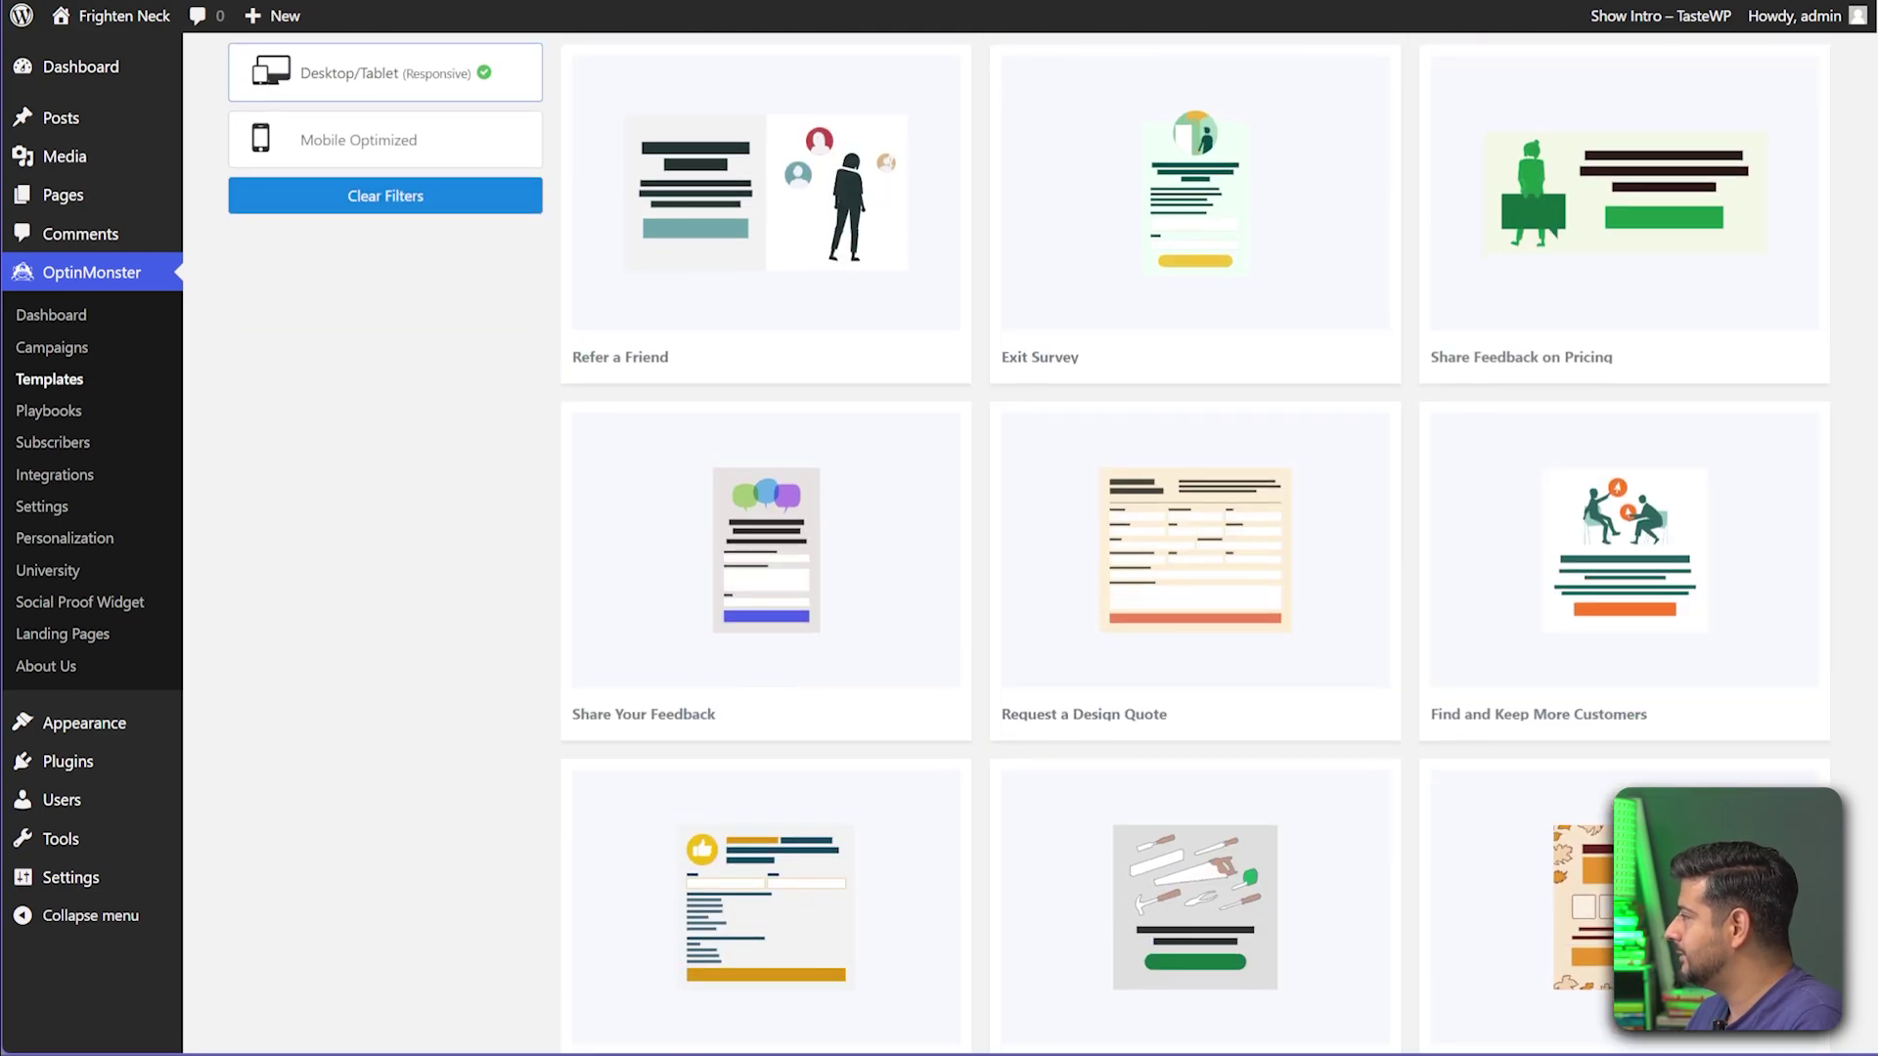
{"action": "scroll", "coordinate": [1195, 538], "scroll_direction": "down", "scroll_amount": 7}
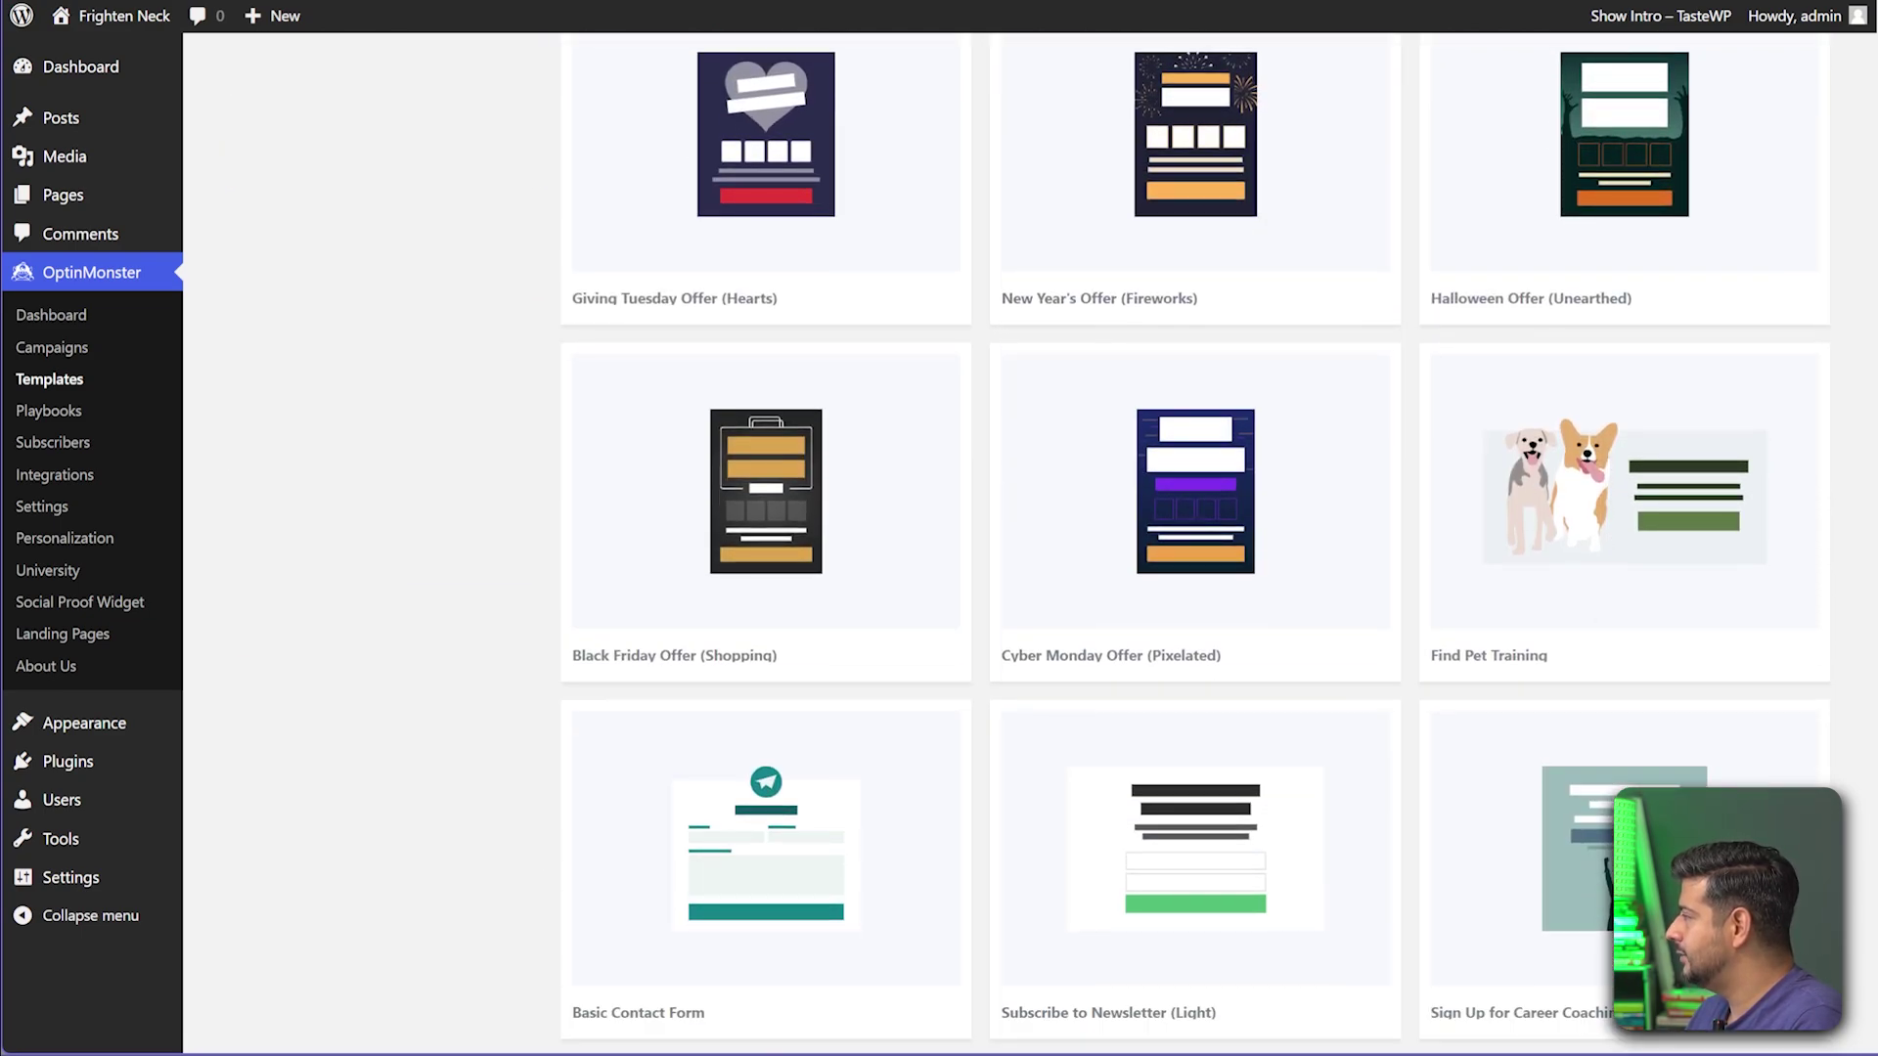
{"action": "scroll", "coordinate": [1195, 538], "scroll_direction": "up", "scroll_amount": 20}
{"action": "scroll", "coordinate": [1624, 293], "scroll_direction": "down", "scroll_amount": 5}
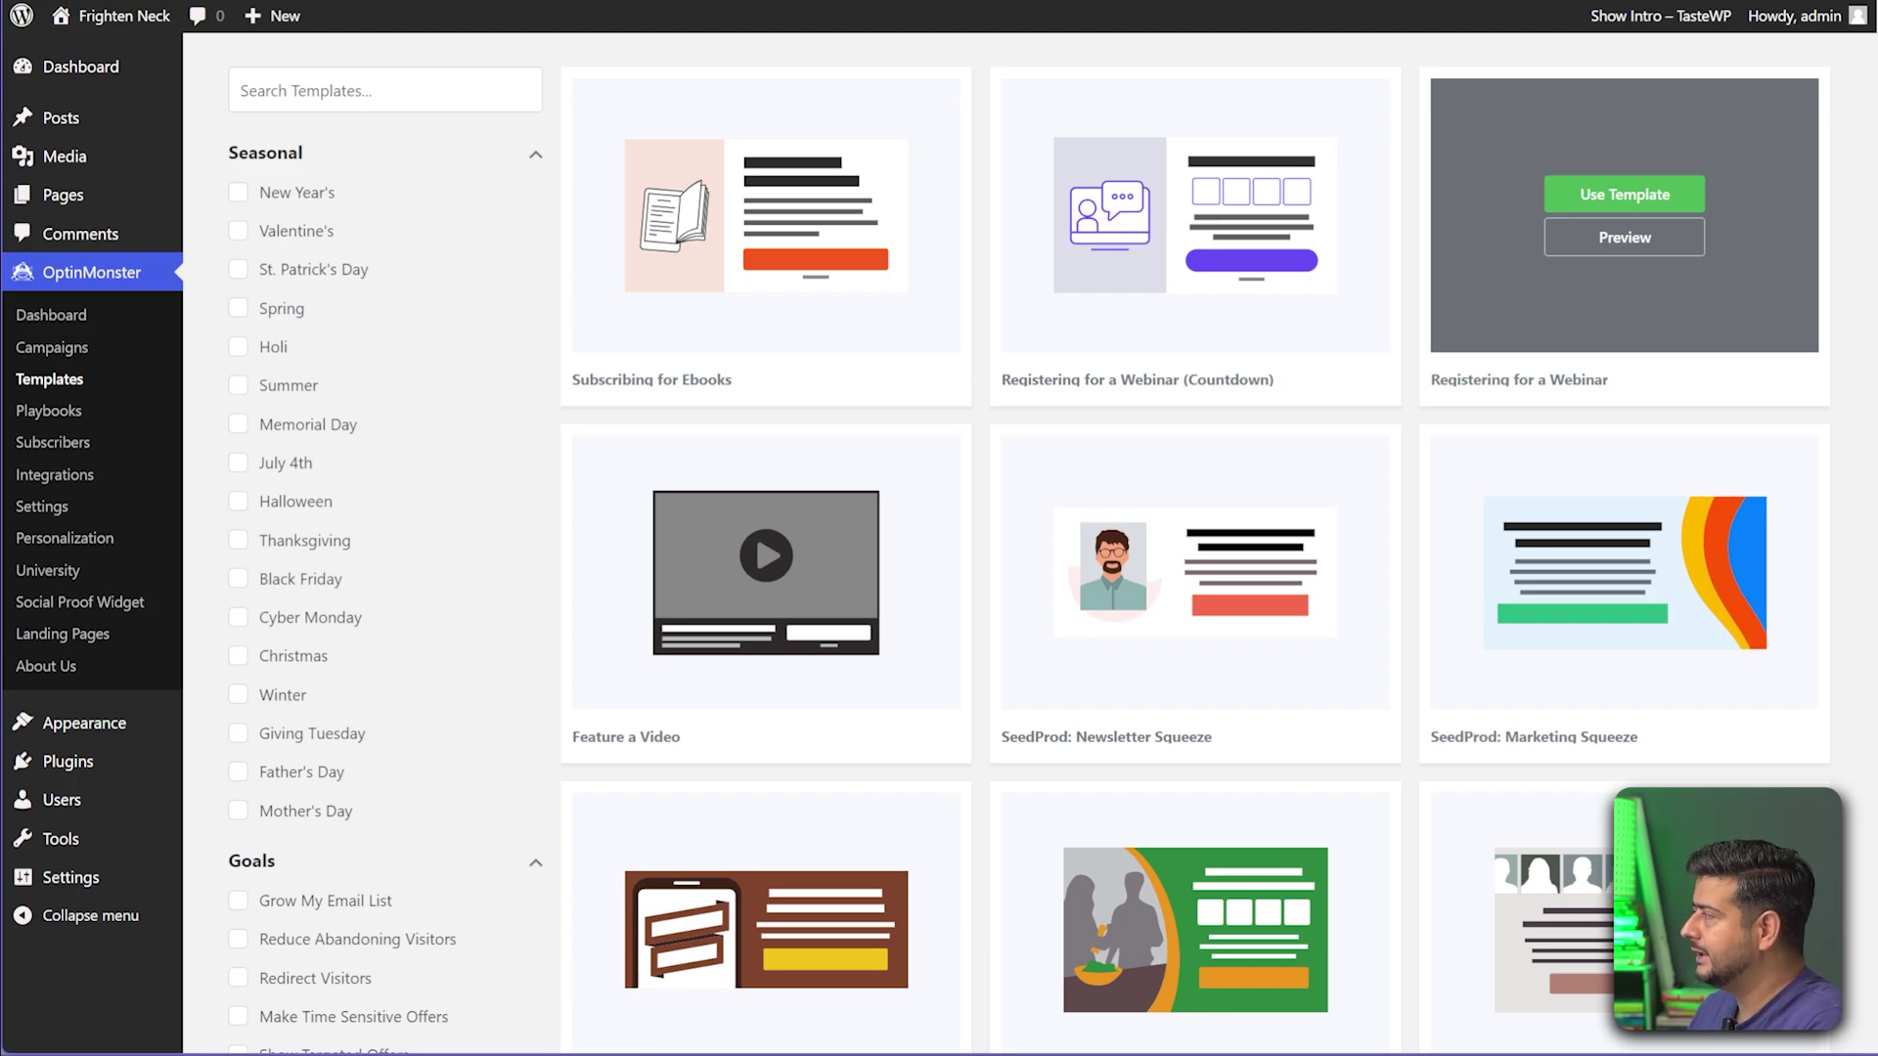
- Create a popup campaign named "Webinar" from the Registering for a Webinar template
{"action": "left_click", "coordinate": [1623, 194]}
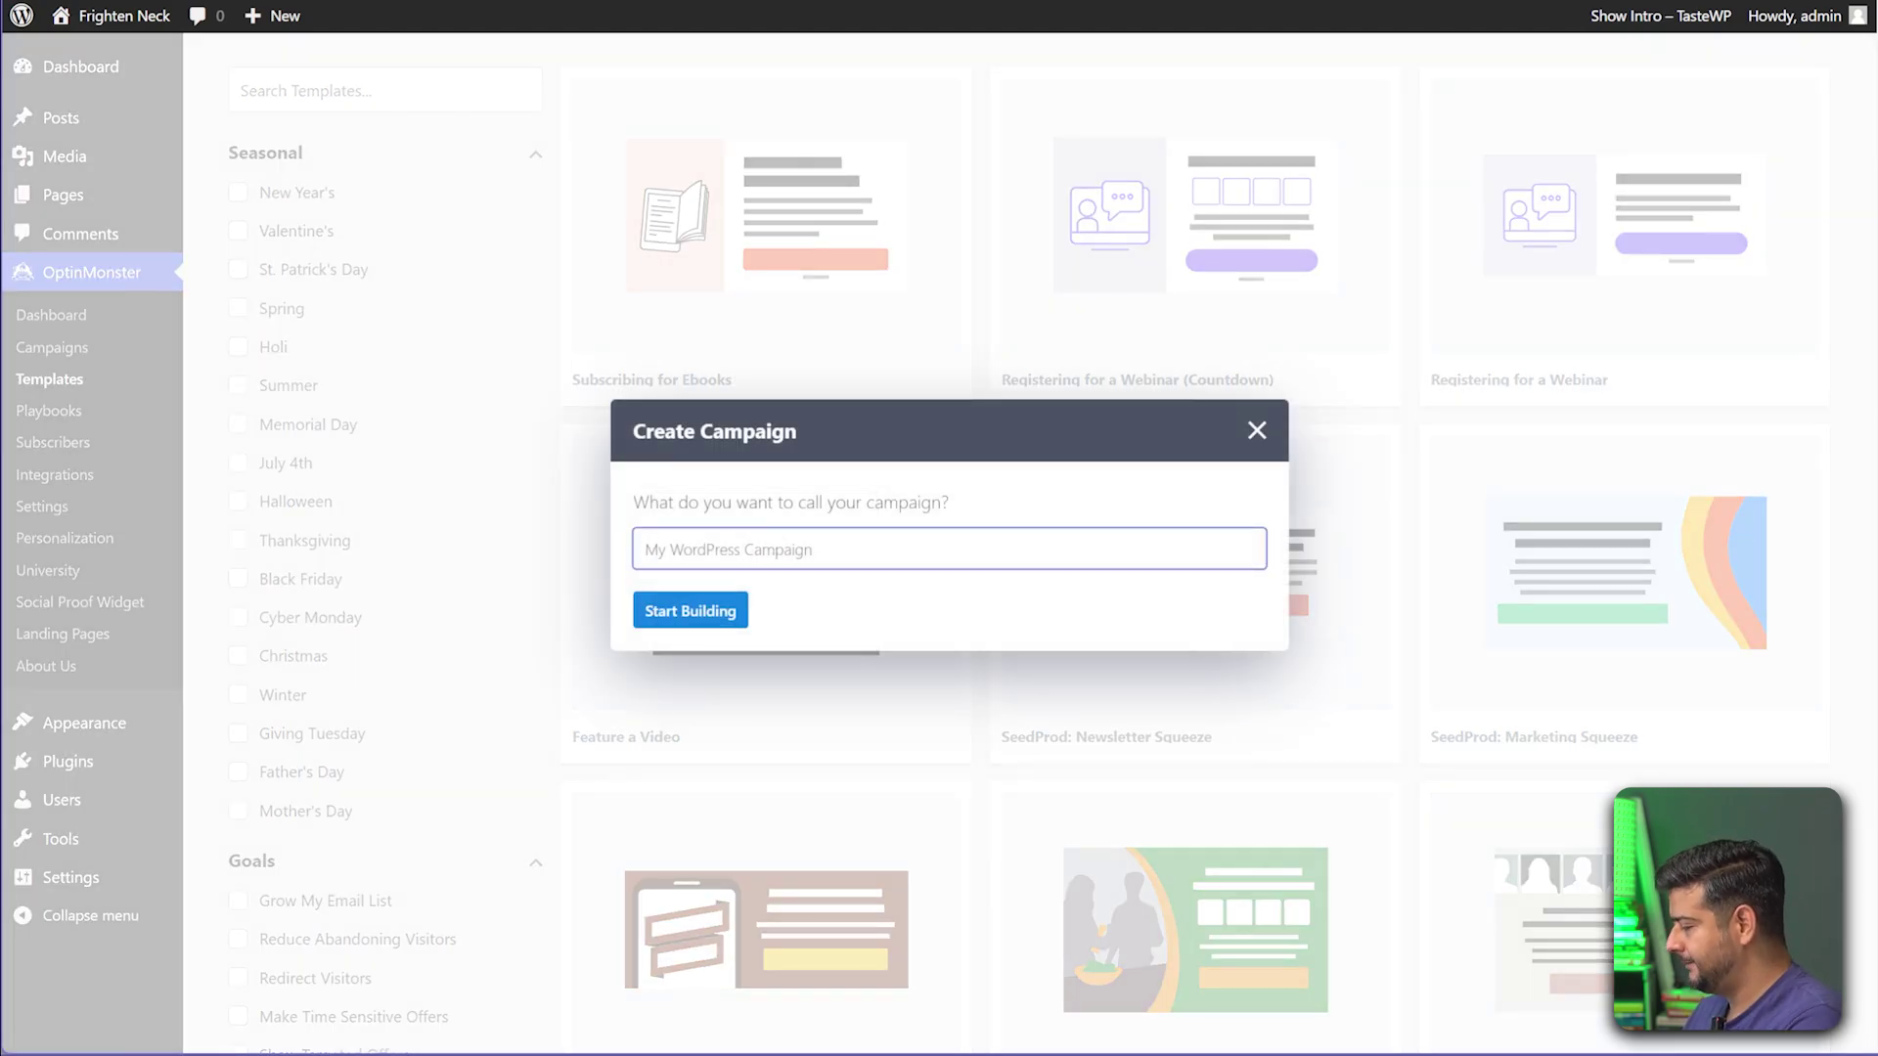
{"action": "type", "text": "Webinar"}
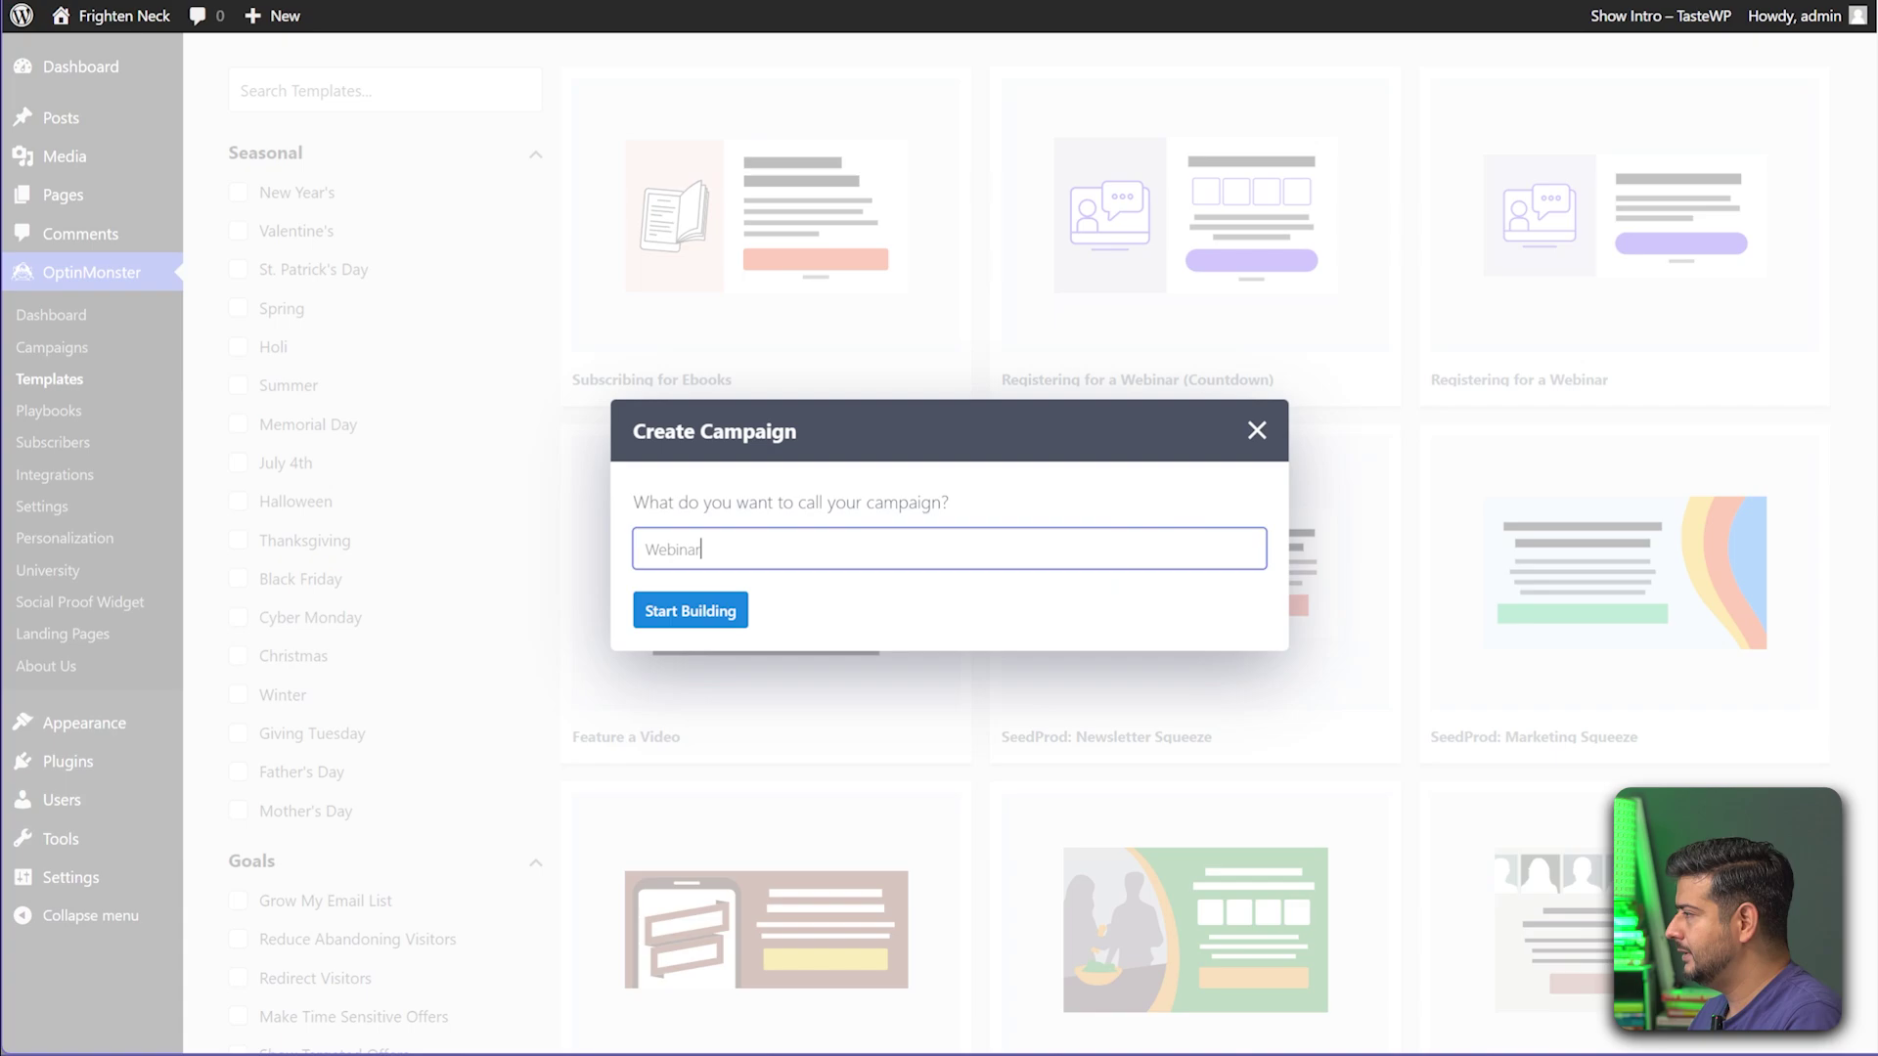
{"action": "key", "text": "Return"}
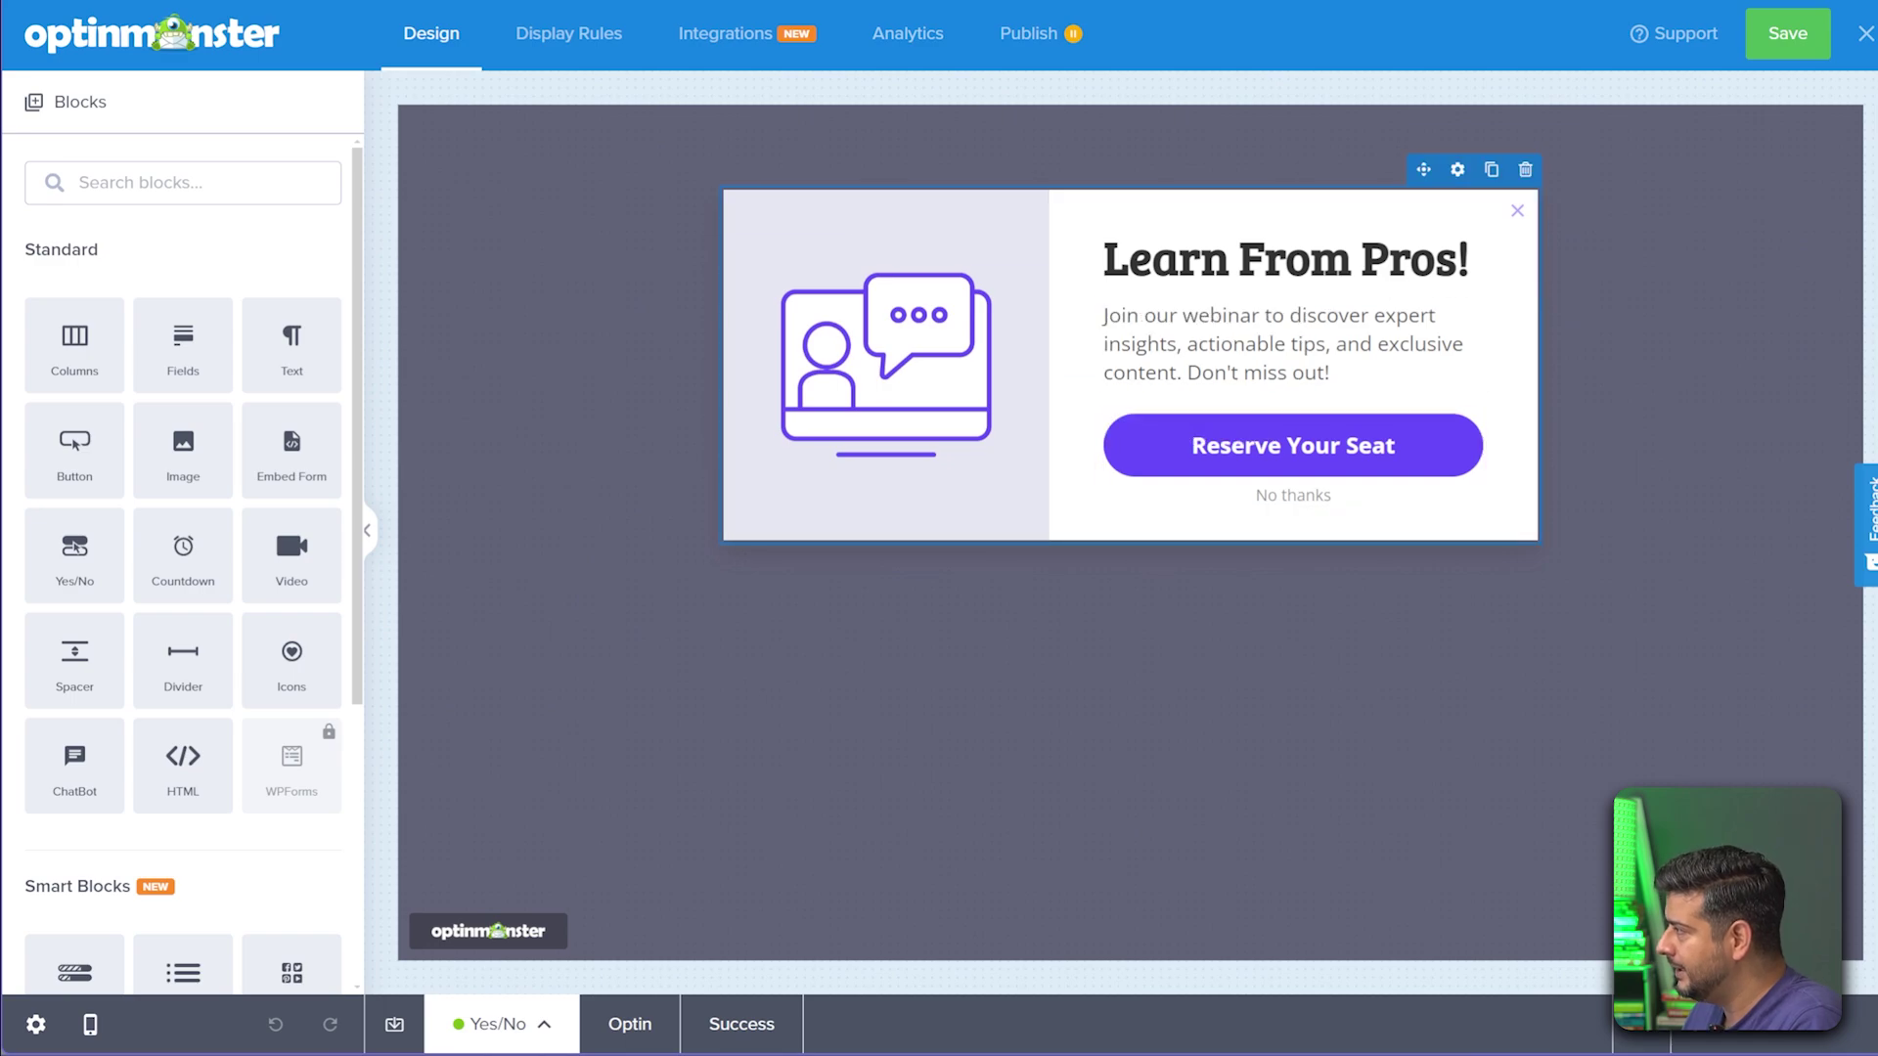
- Examine the available design blocks and the Name field settings in the campaign's Optin view
{"action": "scroll", "coordinate": [292, 643], "scroll_direction": "down", "scroll_amount": 4}
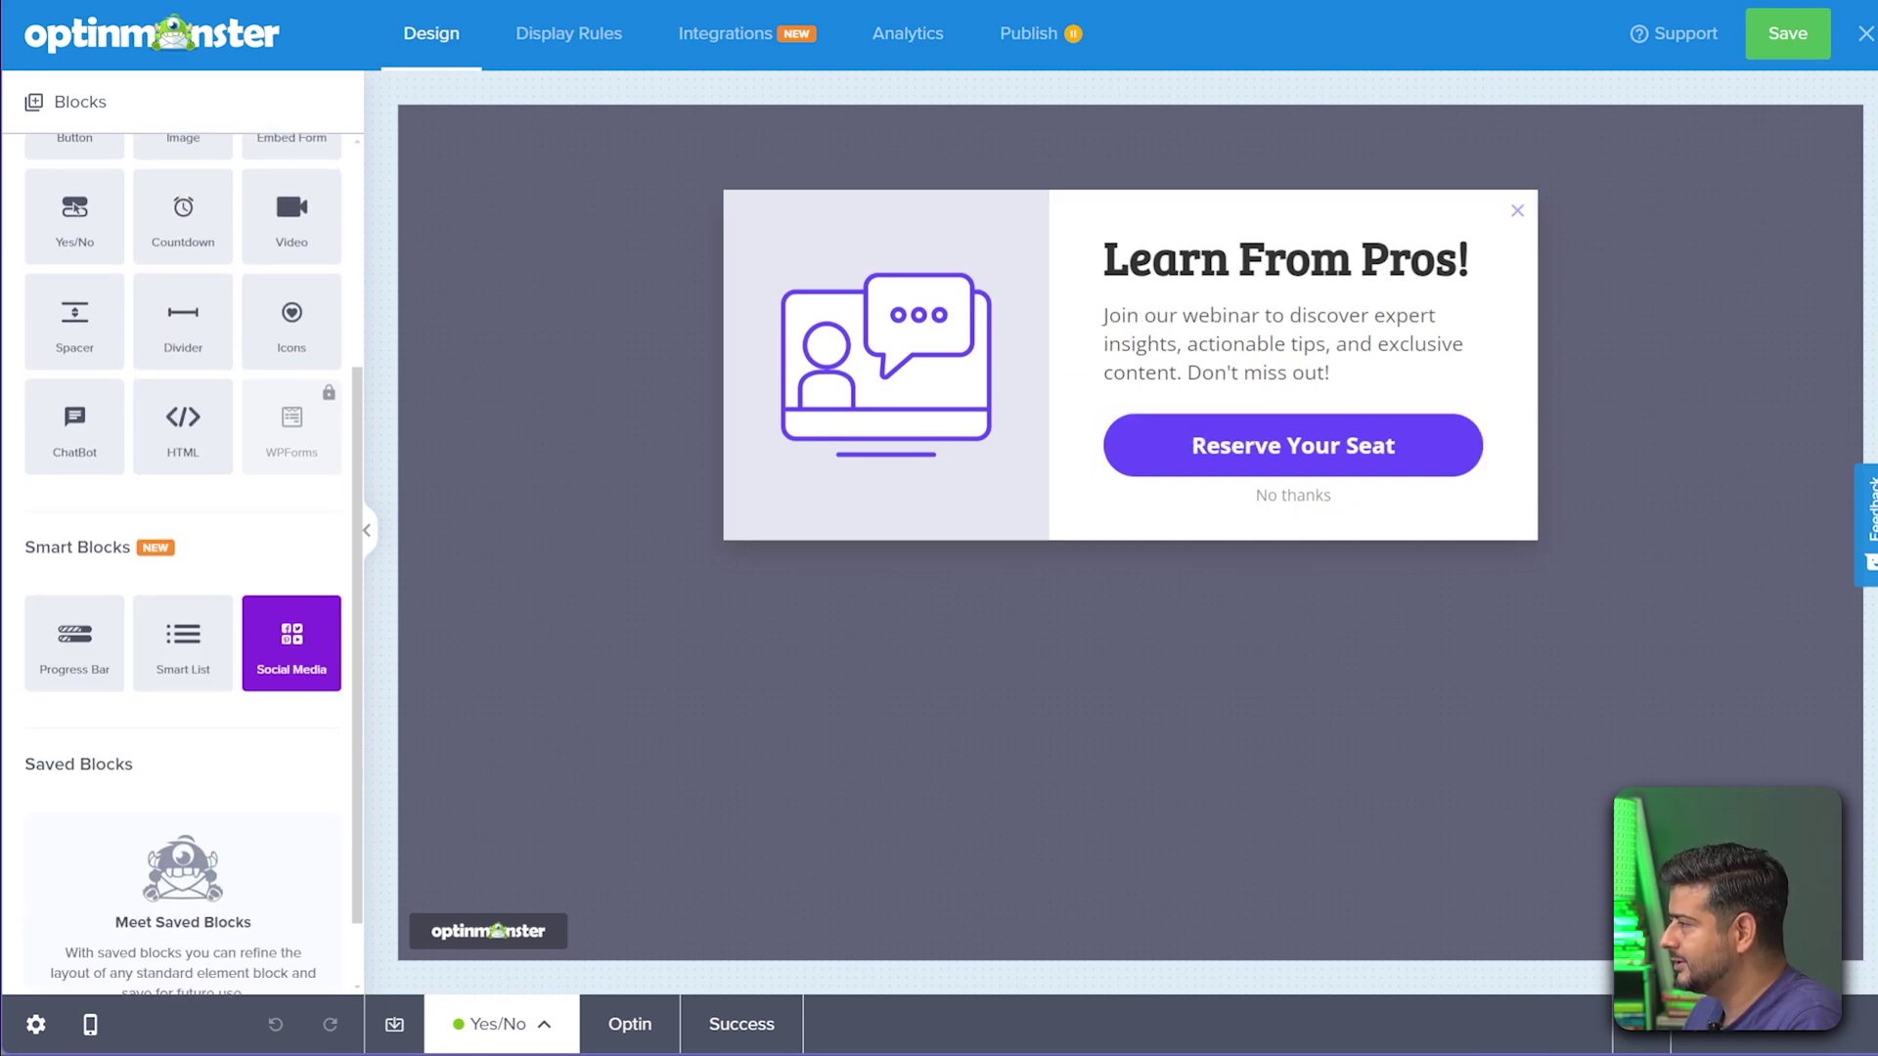
{"action": "scroll", "coordinate": [183, 431], "scroll_direction": "up", "scroll_amount": 4}
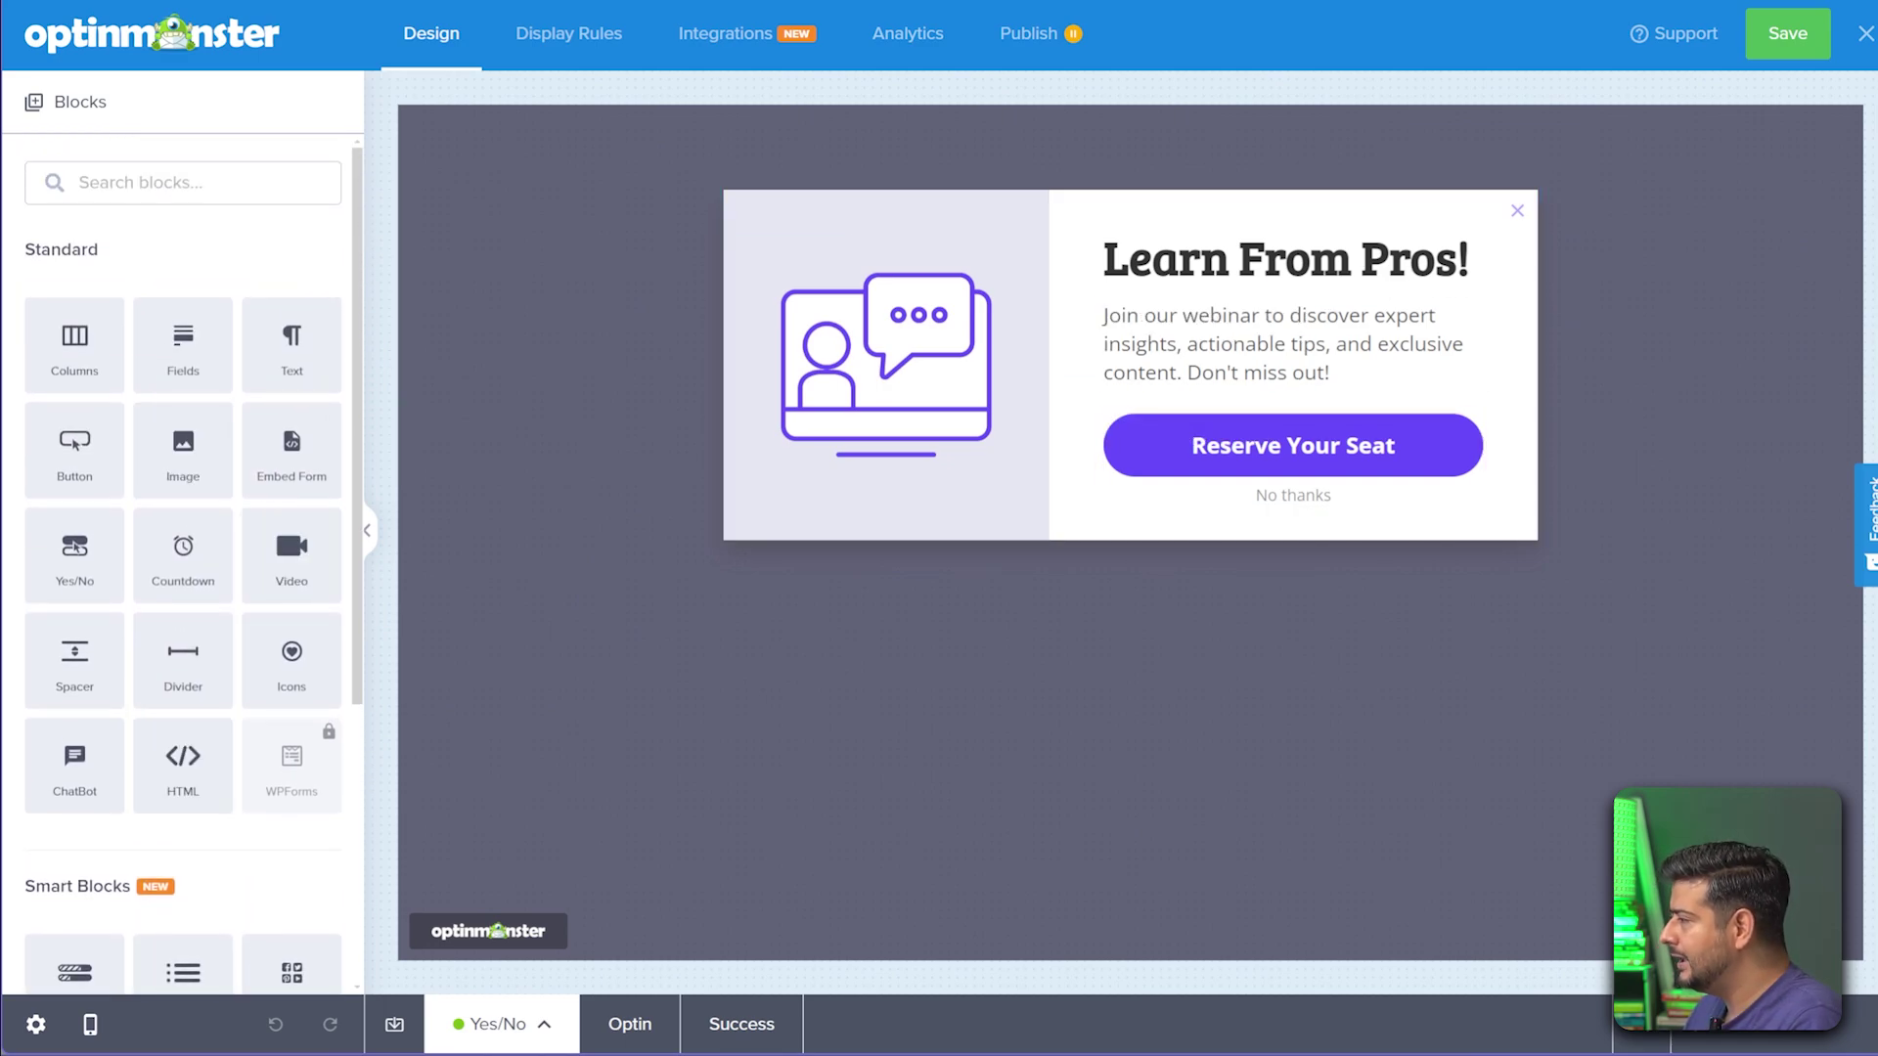
{"action": "left_click", "coordinate": [630, 1024]}
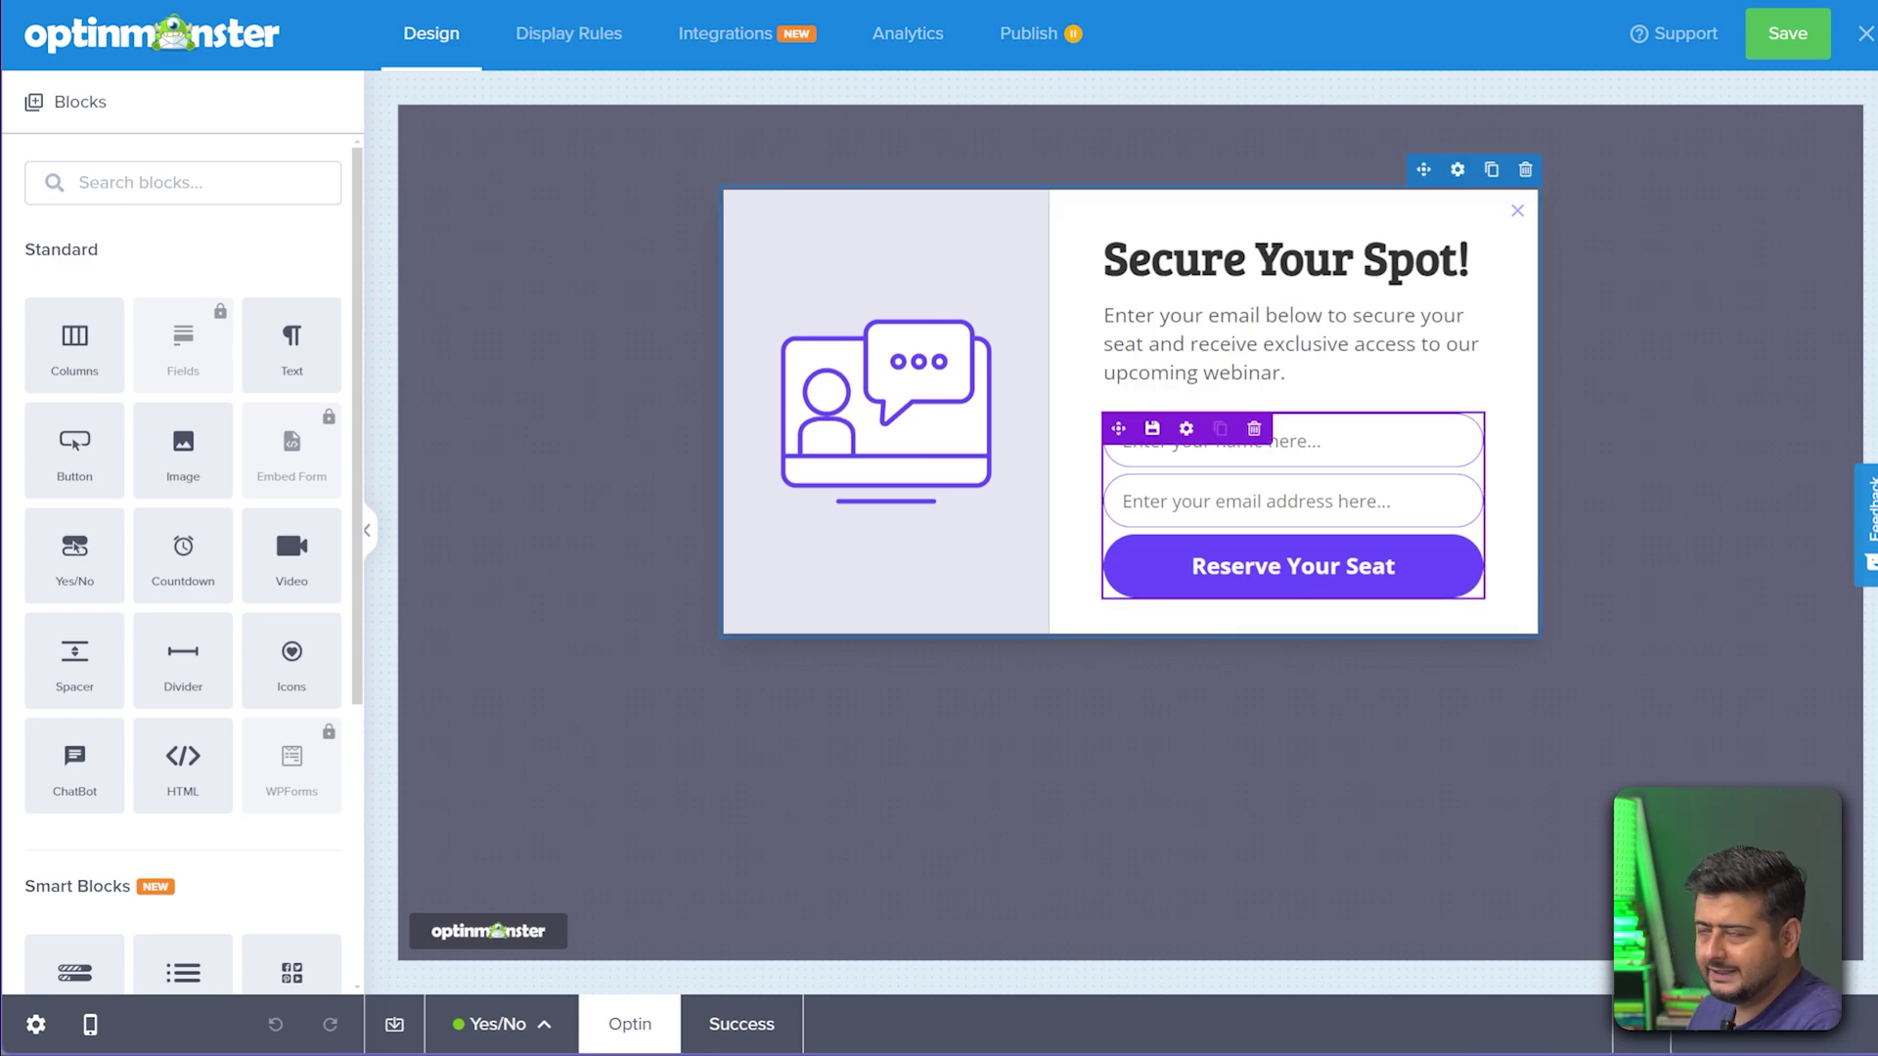
{"action": "left_click", "coordinate": [1291, 442]}
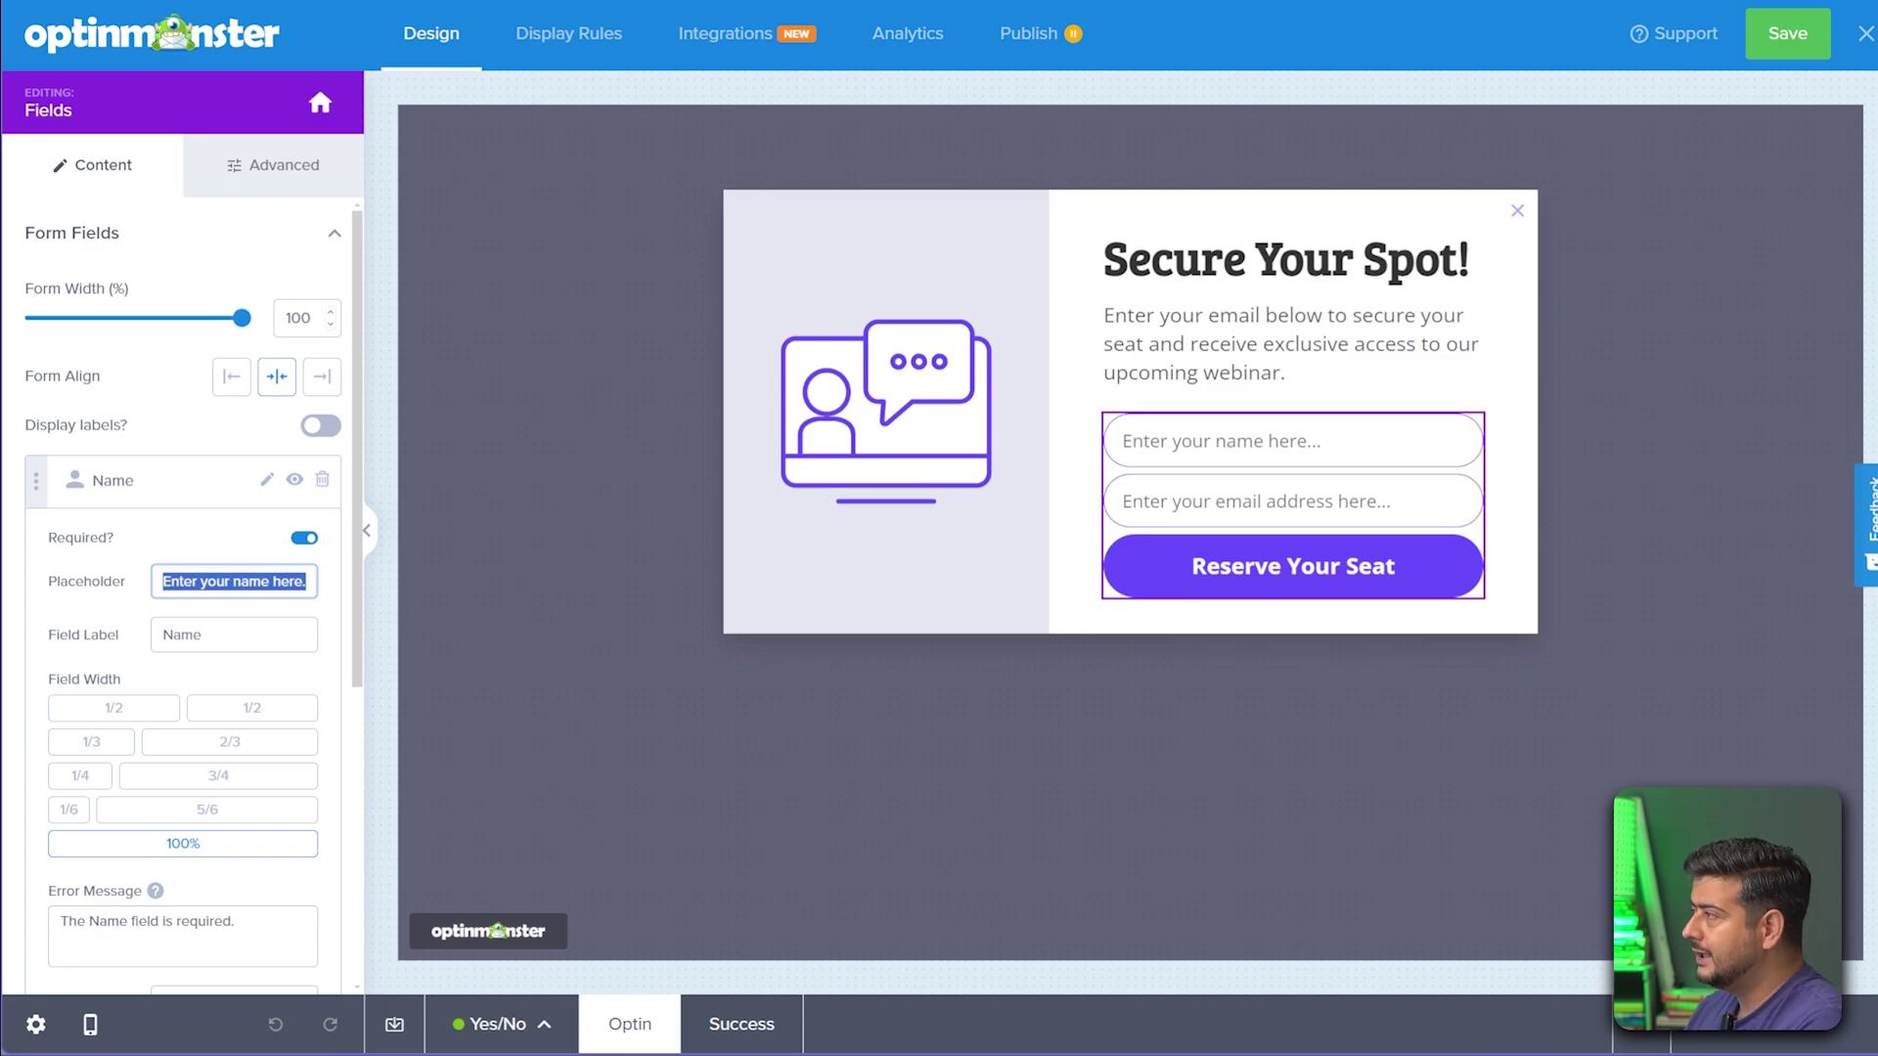
{"action": "left_click", "coordinate": [319, 102]}
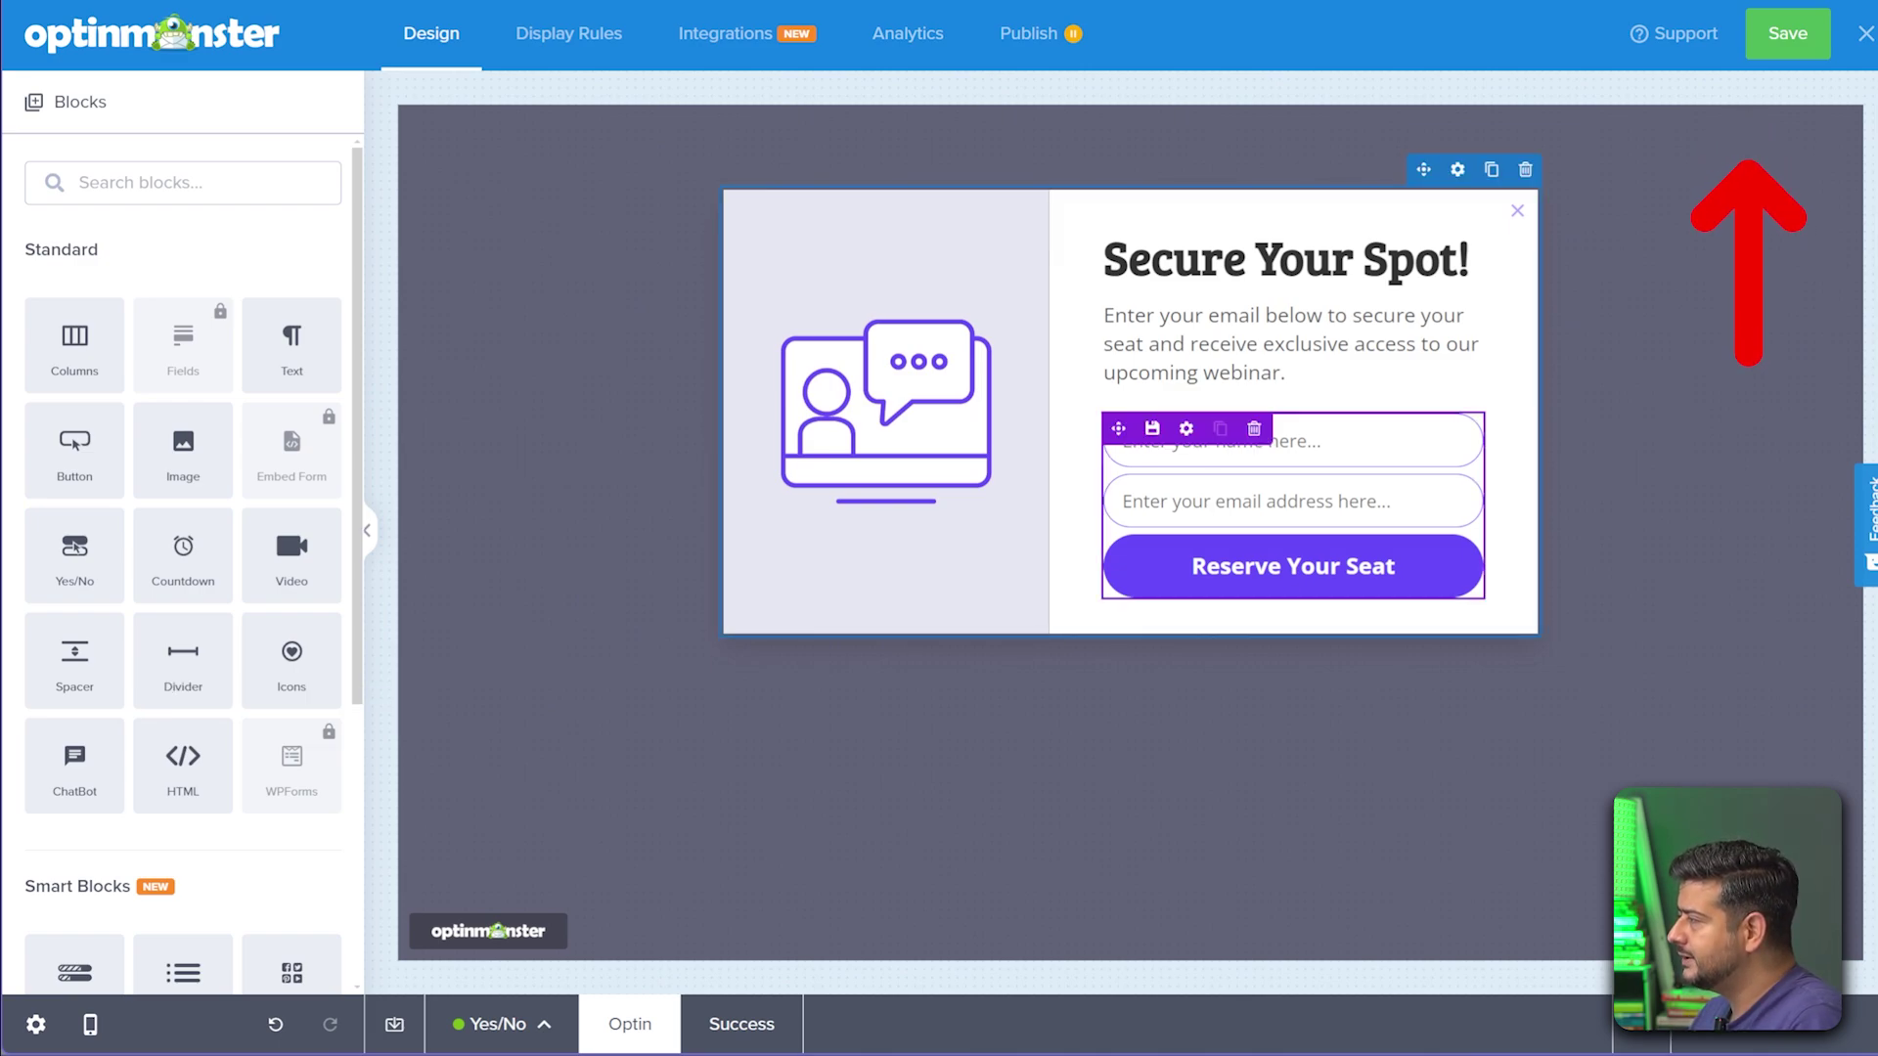
- Examine the Name and Email field settings of the popup's signup form
{"action": "left_click", "coordinate": [1292, 442]}
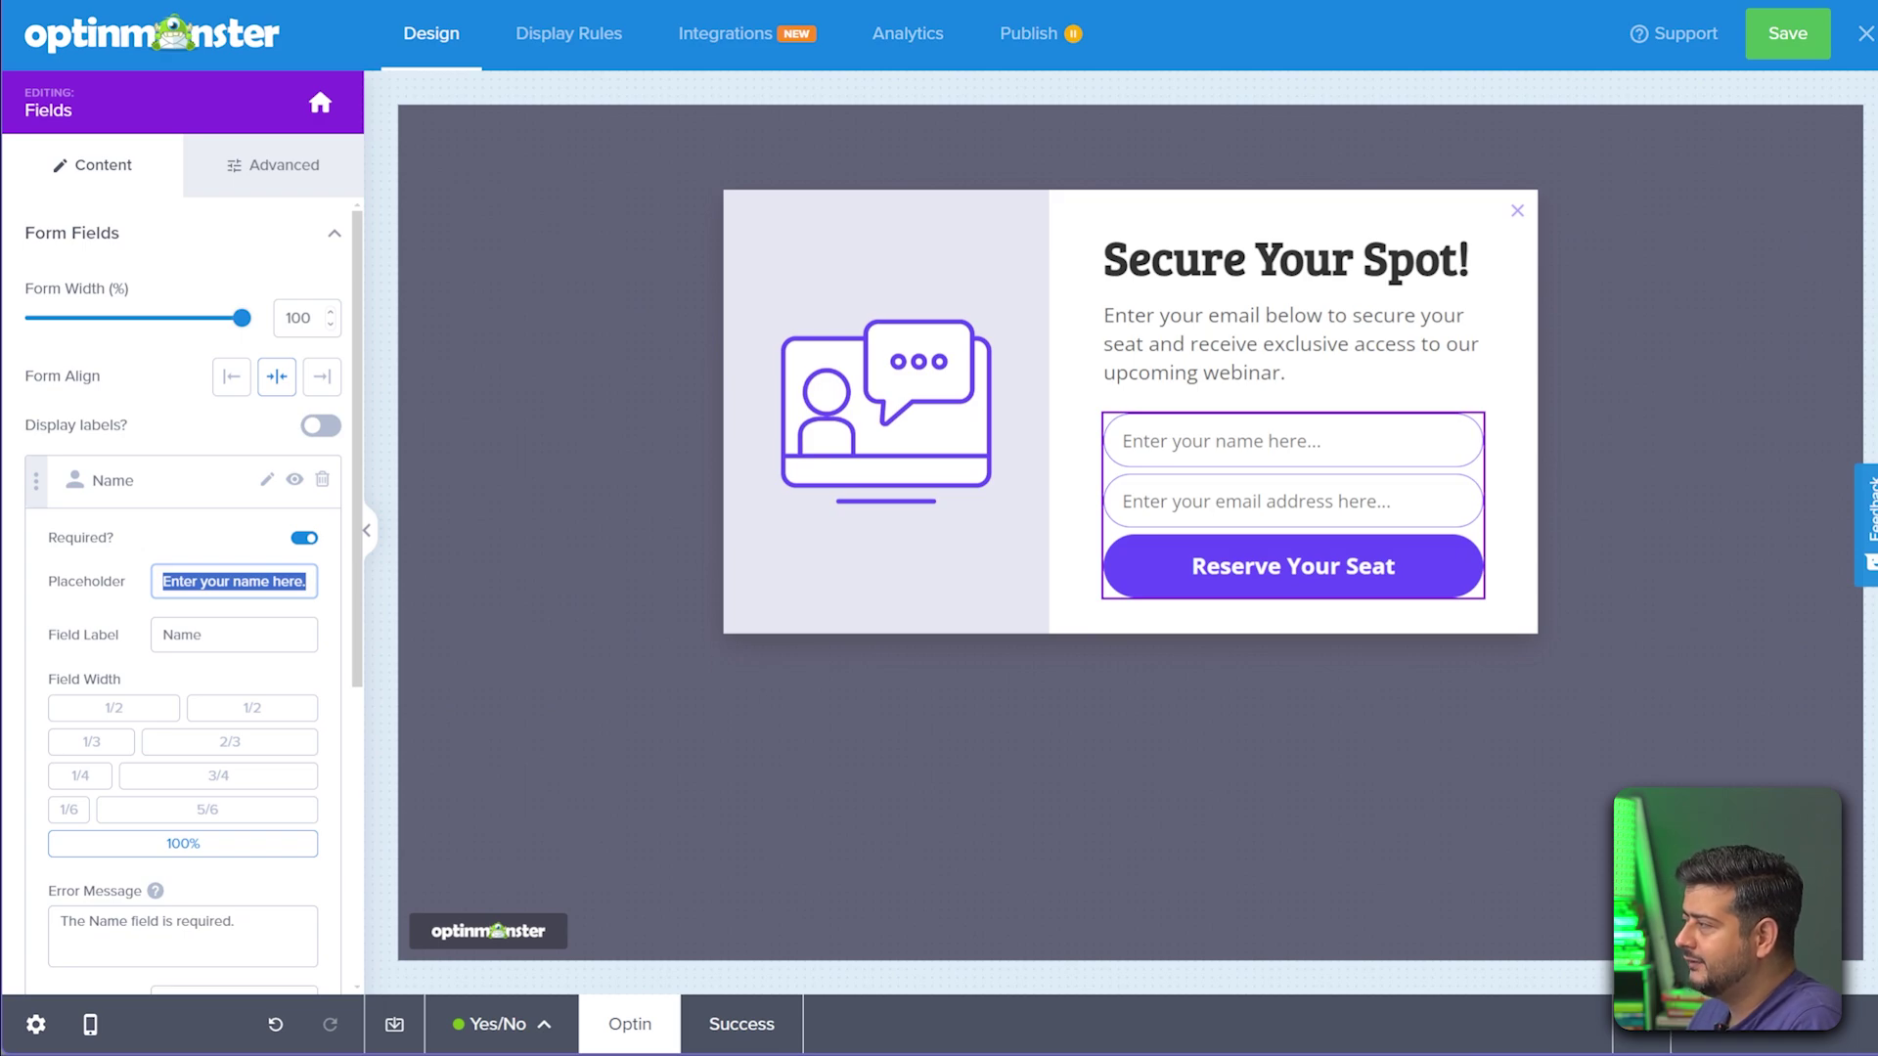
{"action": "scroll", "coordinate": [182, 602], "scroll_direction": "down", "scroll_amount": 3}
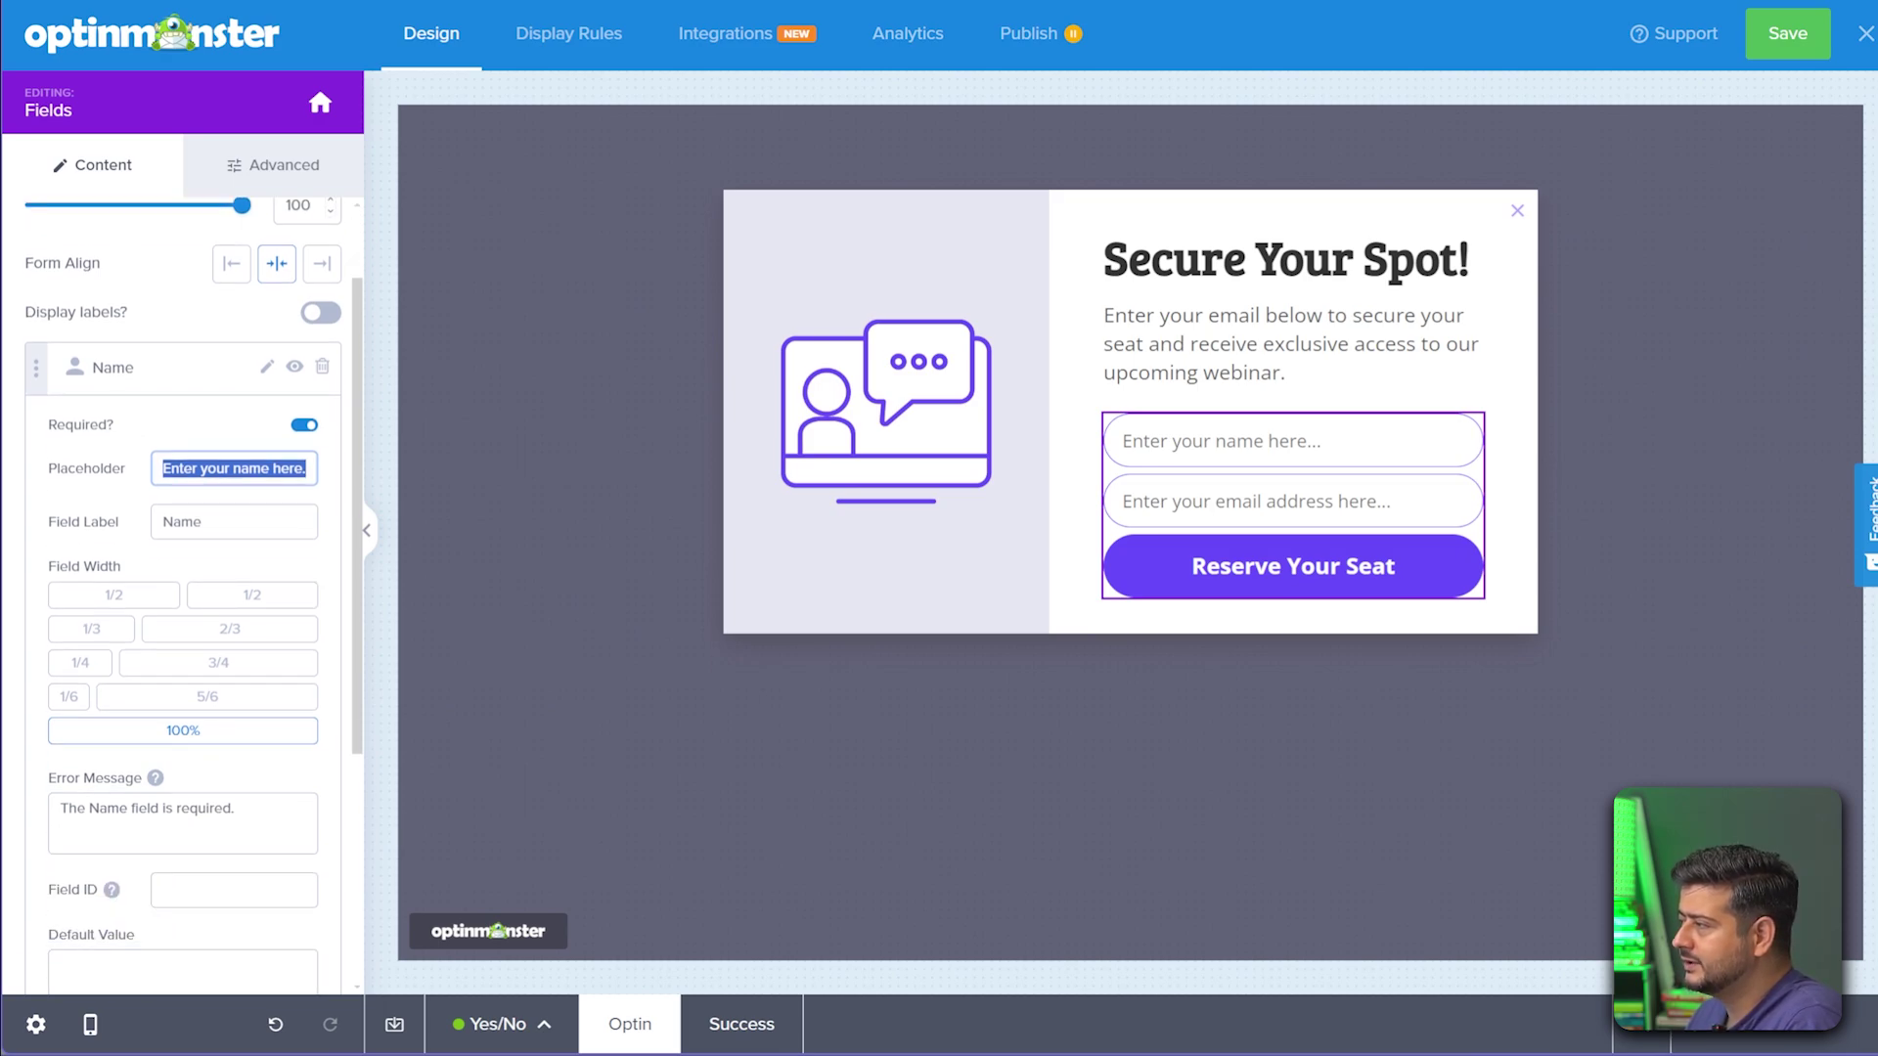
{"action": "scroll", "coordinate": [183, 597], "scroll_direction": "down", "scroll_amount": 3}
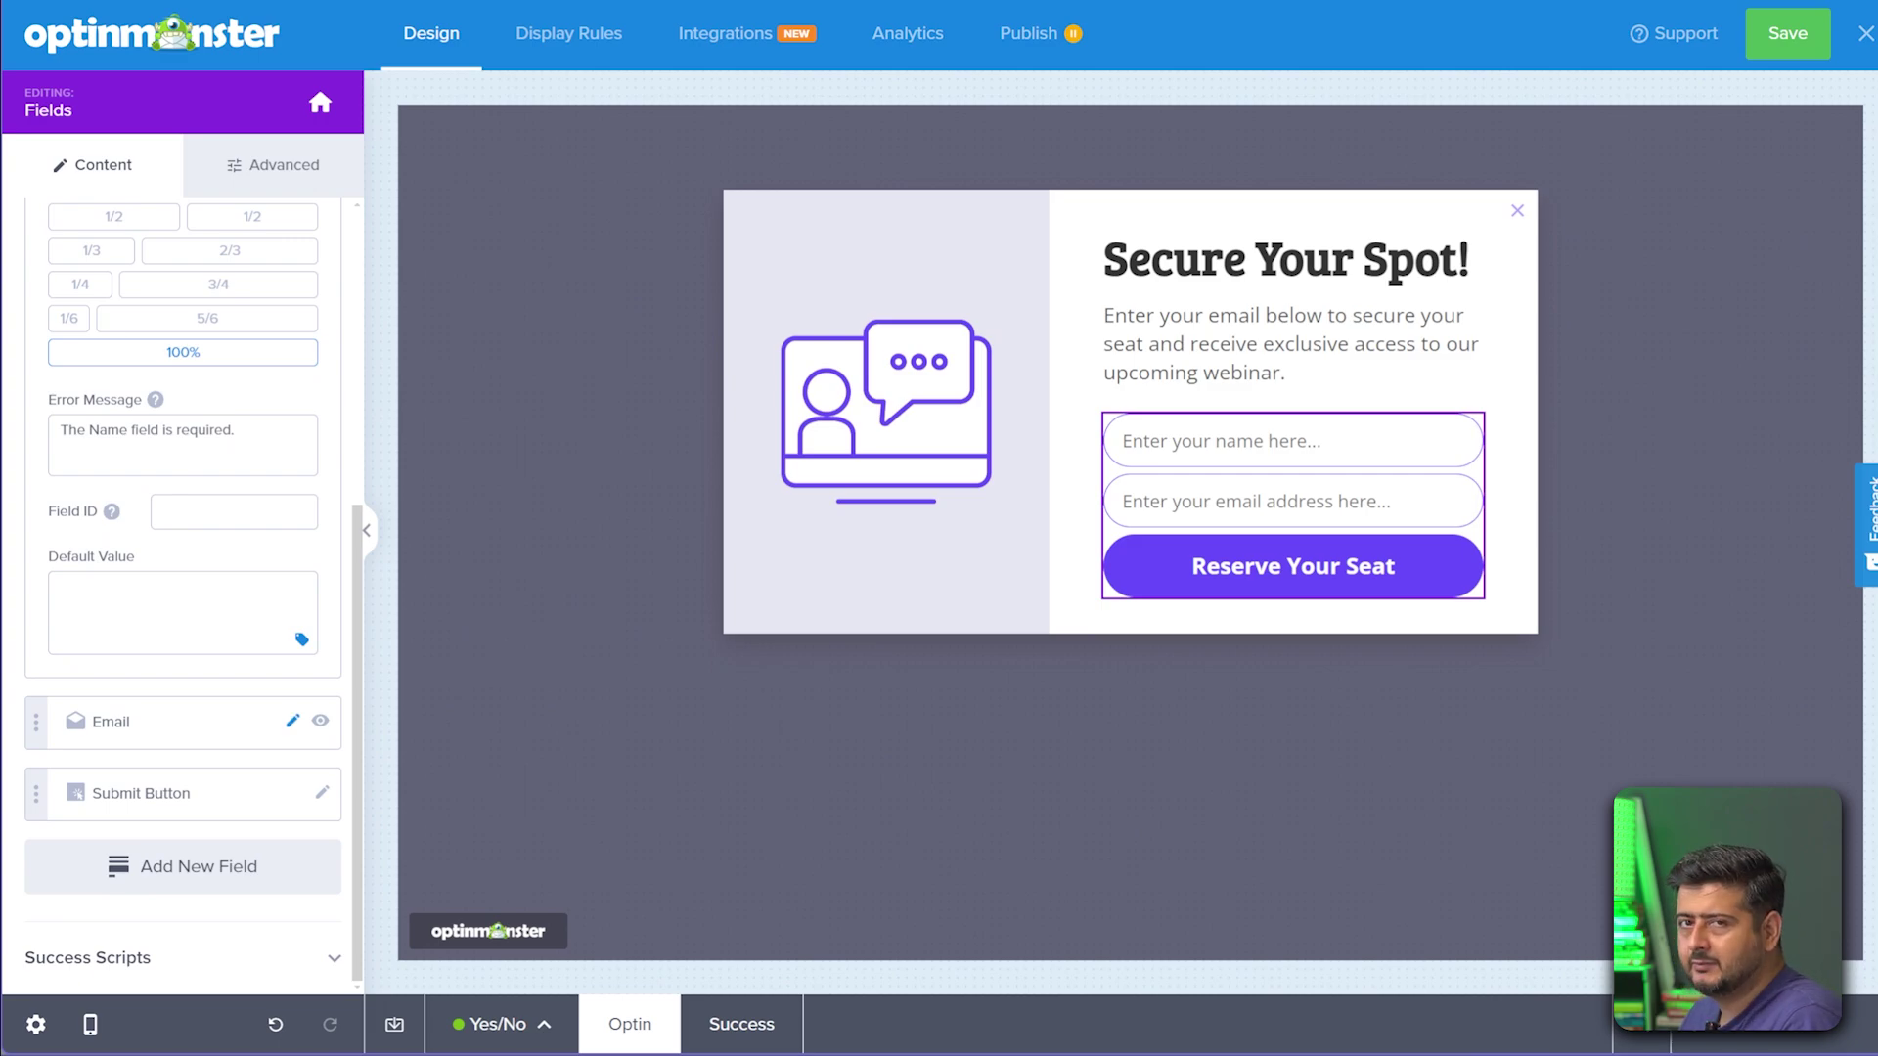
{"action": "left_click", "coordinate": [293, 721]}
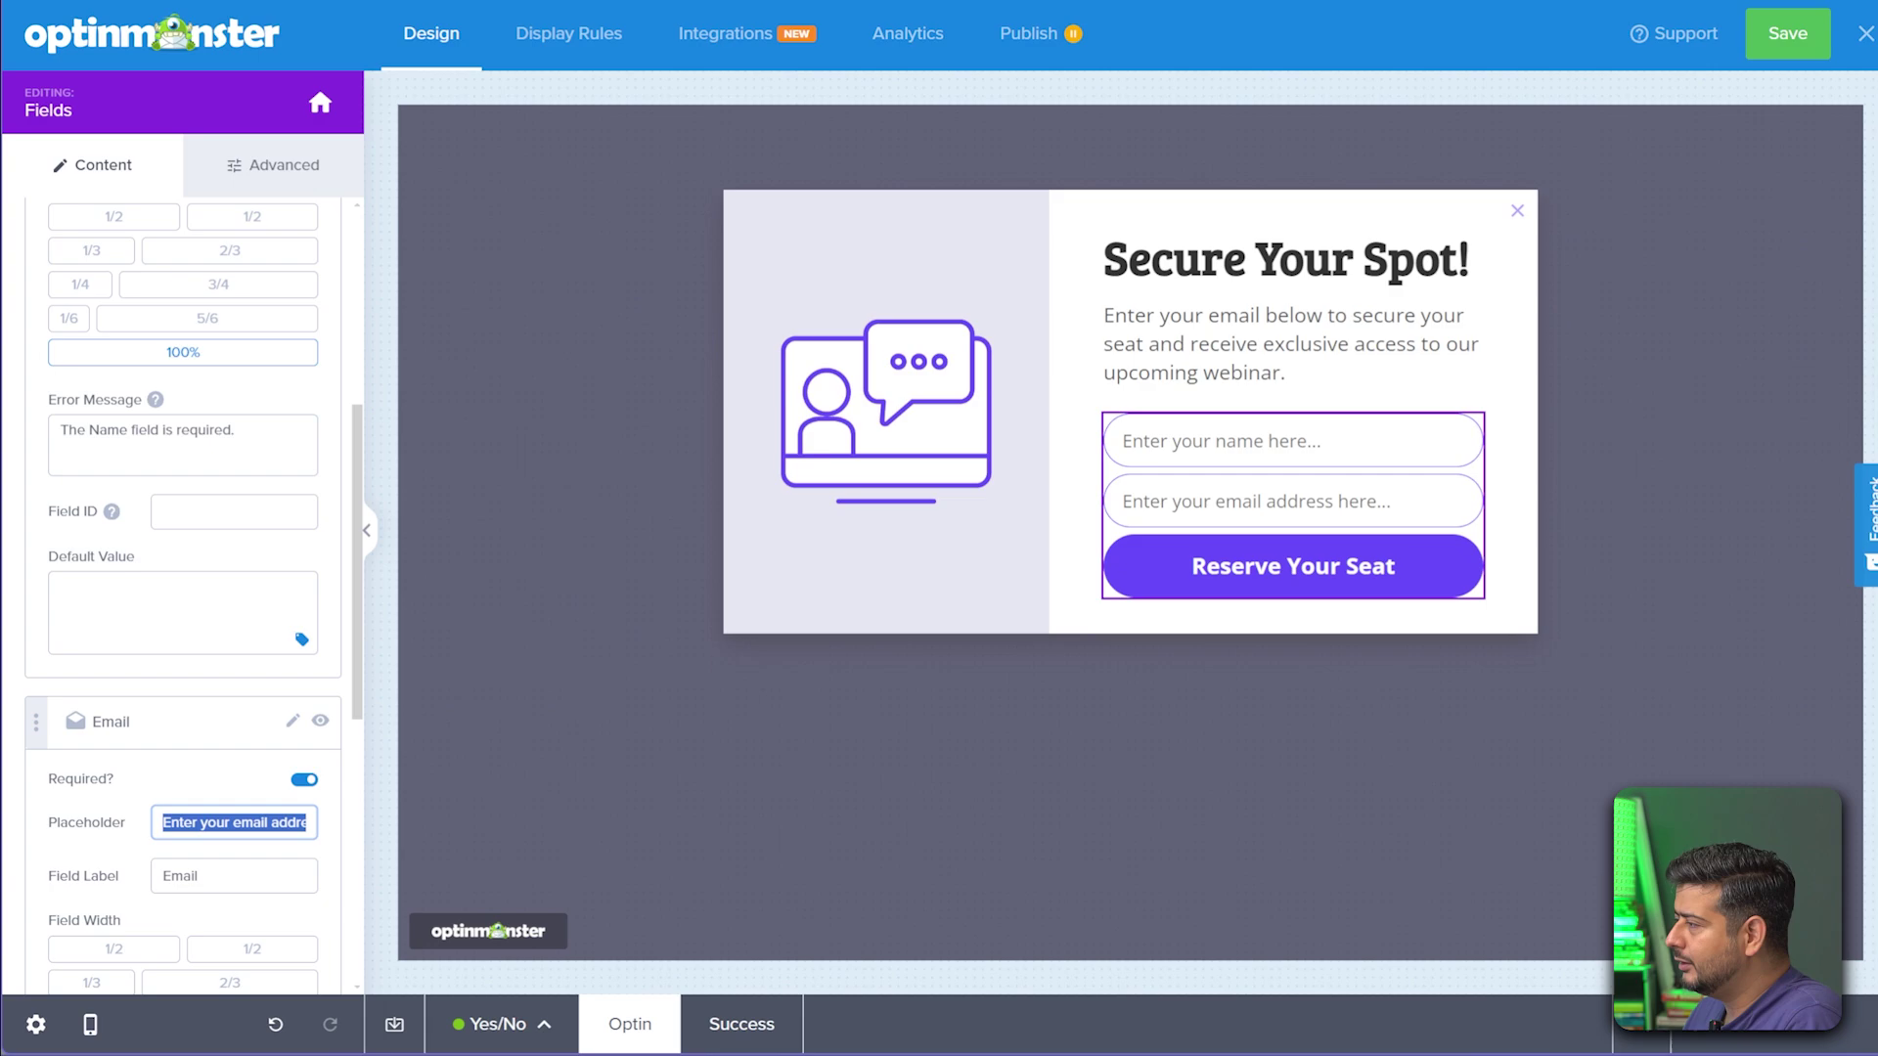
{"action": "scroll", "coordinate": [183, 587], "scroll_direction": "down", "scroll_amount": 2}
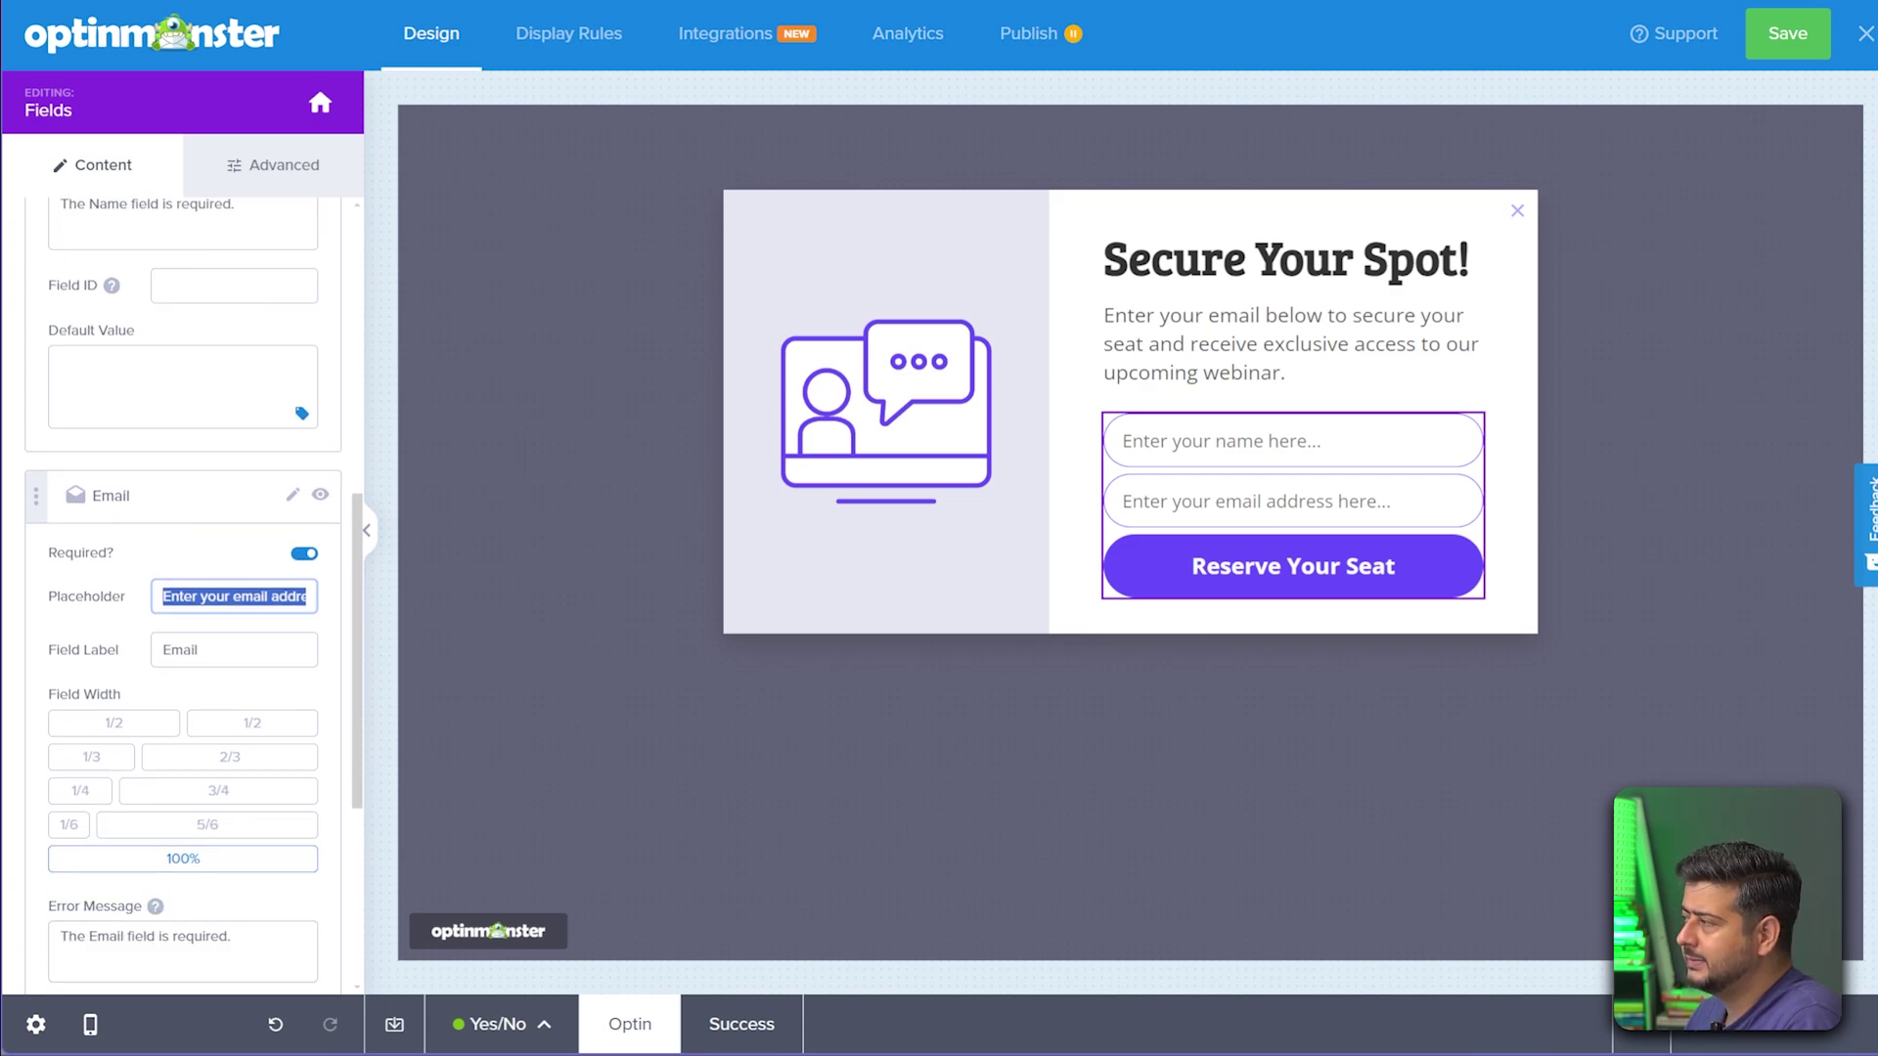
{"action": "scroll", "coordinate": [183, 587], "scroll_direction": "down", "scroll_amount": 2}
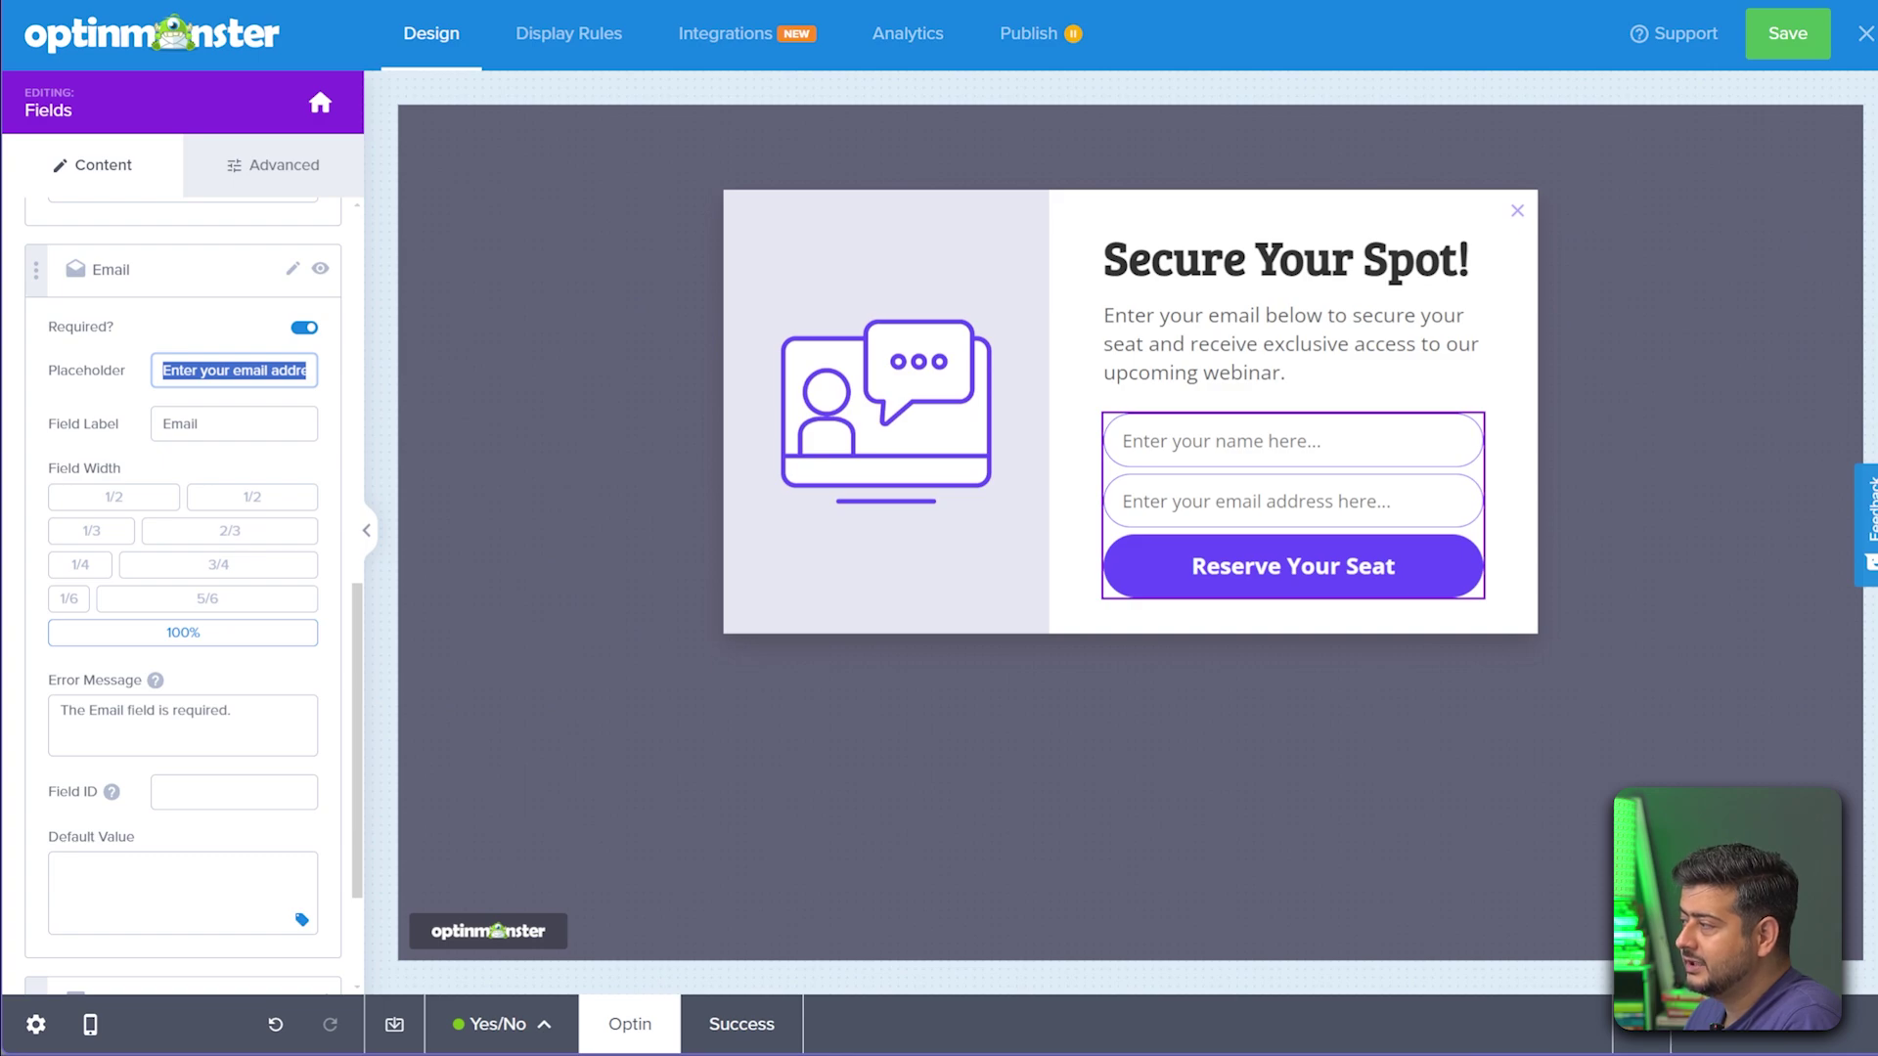
- Change the submit button's text to "Book Your Seat"
{"action": "scroll", "coordinate": [182, 587], "scroll_direction": "down", "scroll_amount": 2}
{"action": "left_click", "coordinate": [322, 792]}
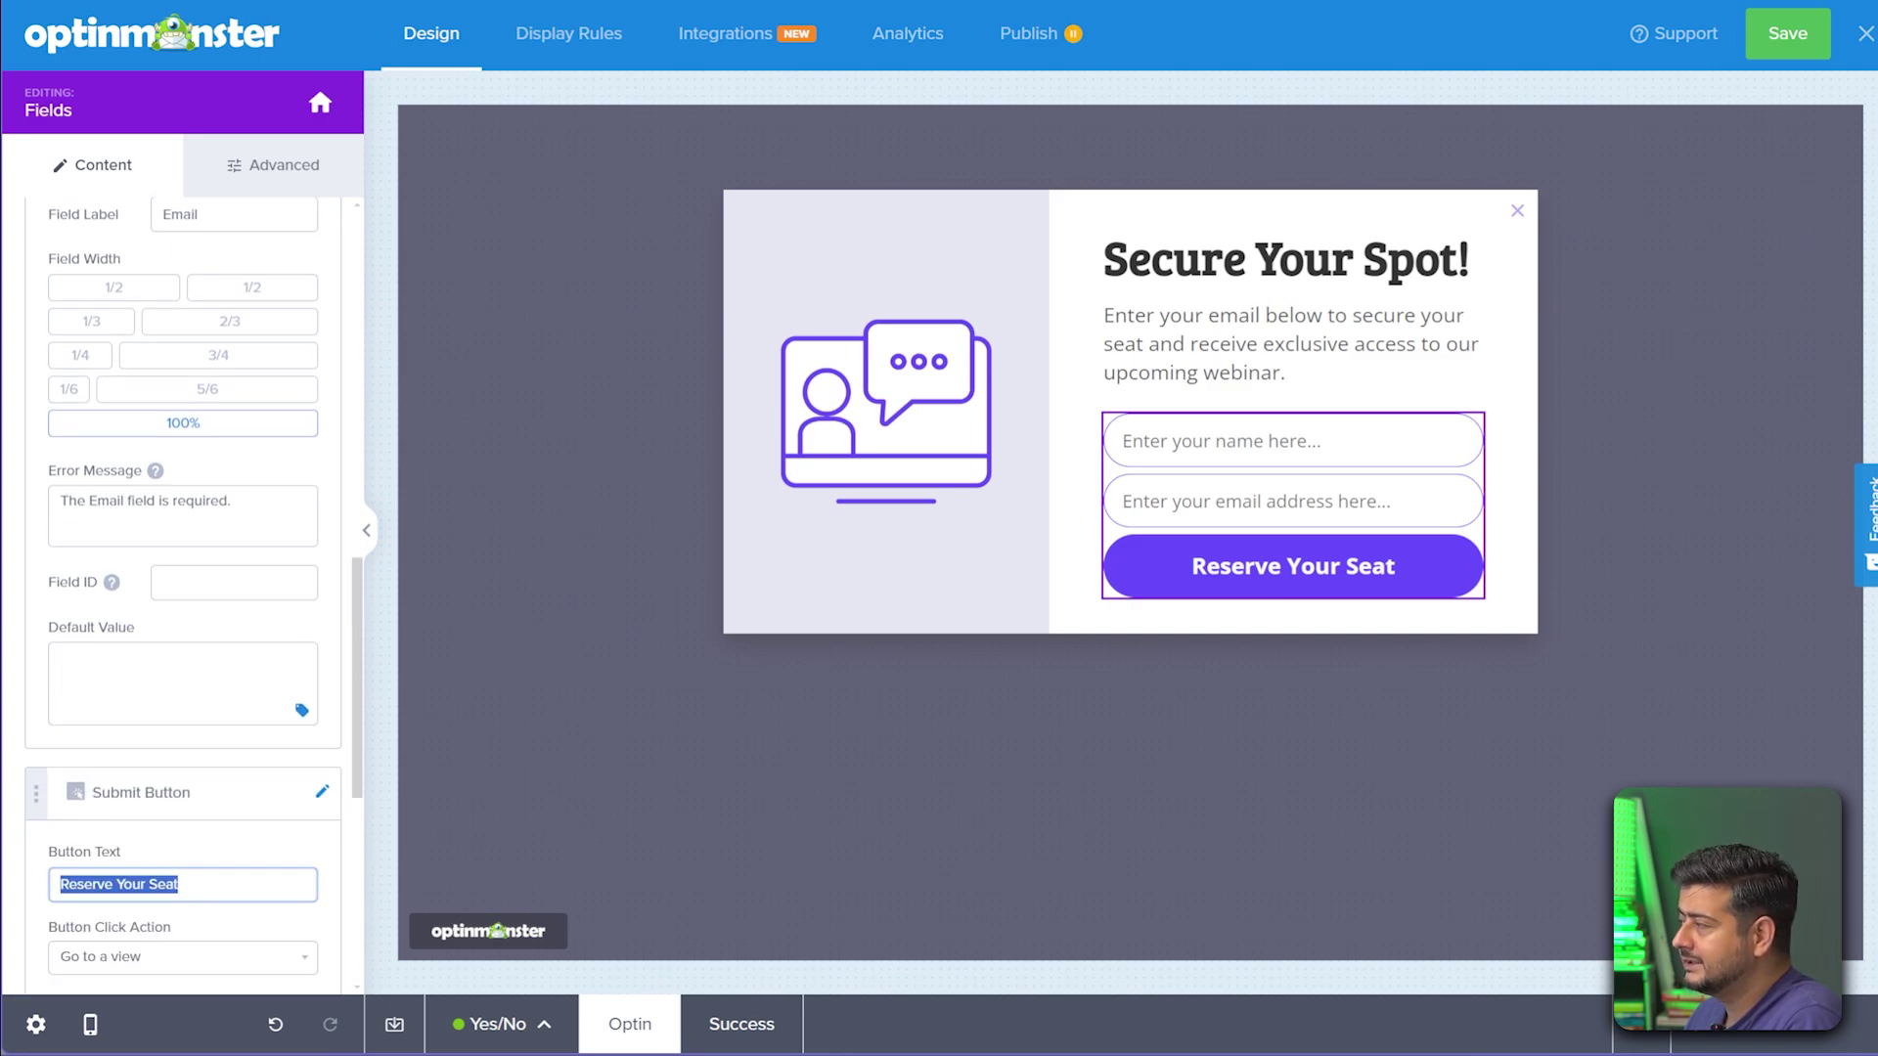
{"action": "scroll", "coordinate": [183, 587], "scroll_direction": "down", "scroll_amount": 2}
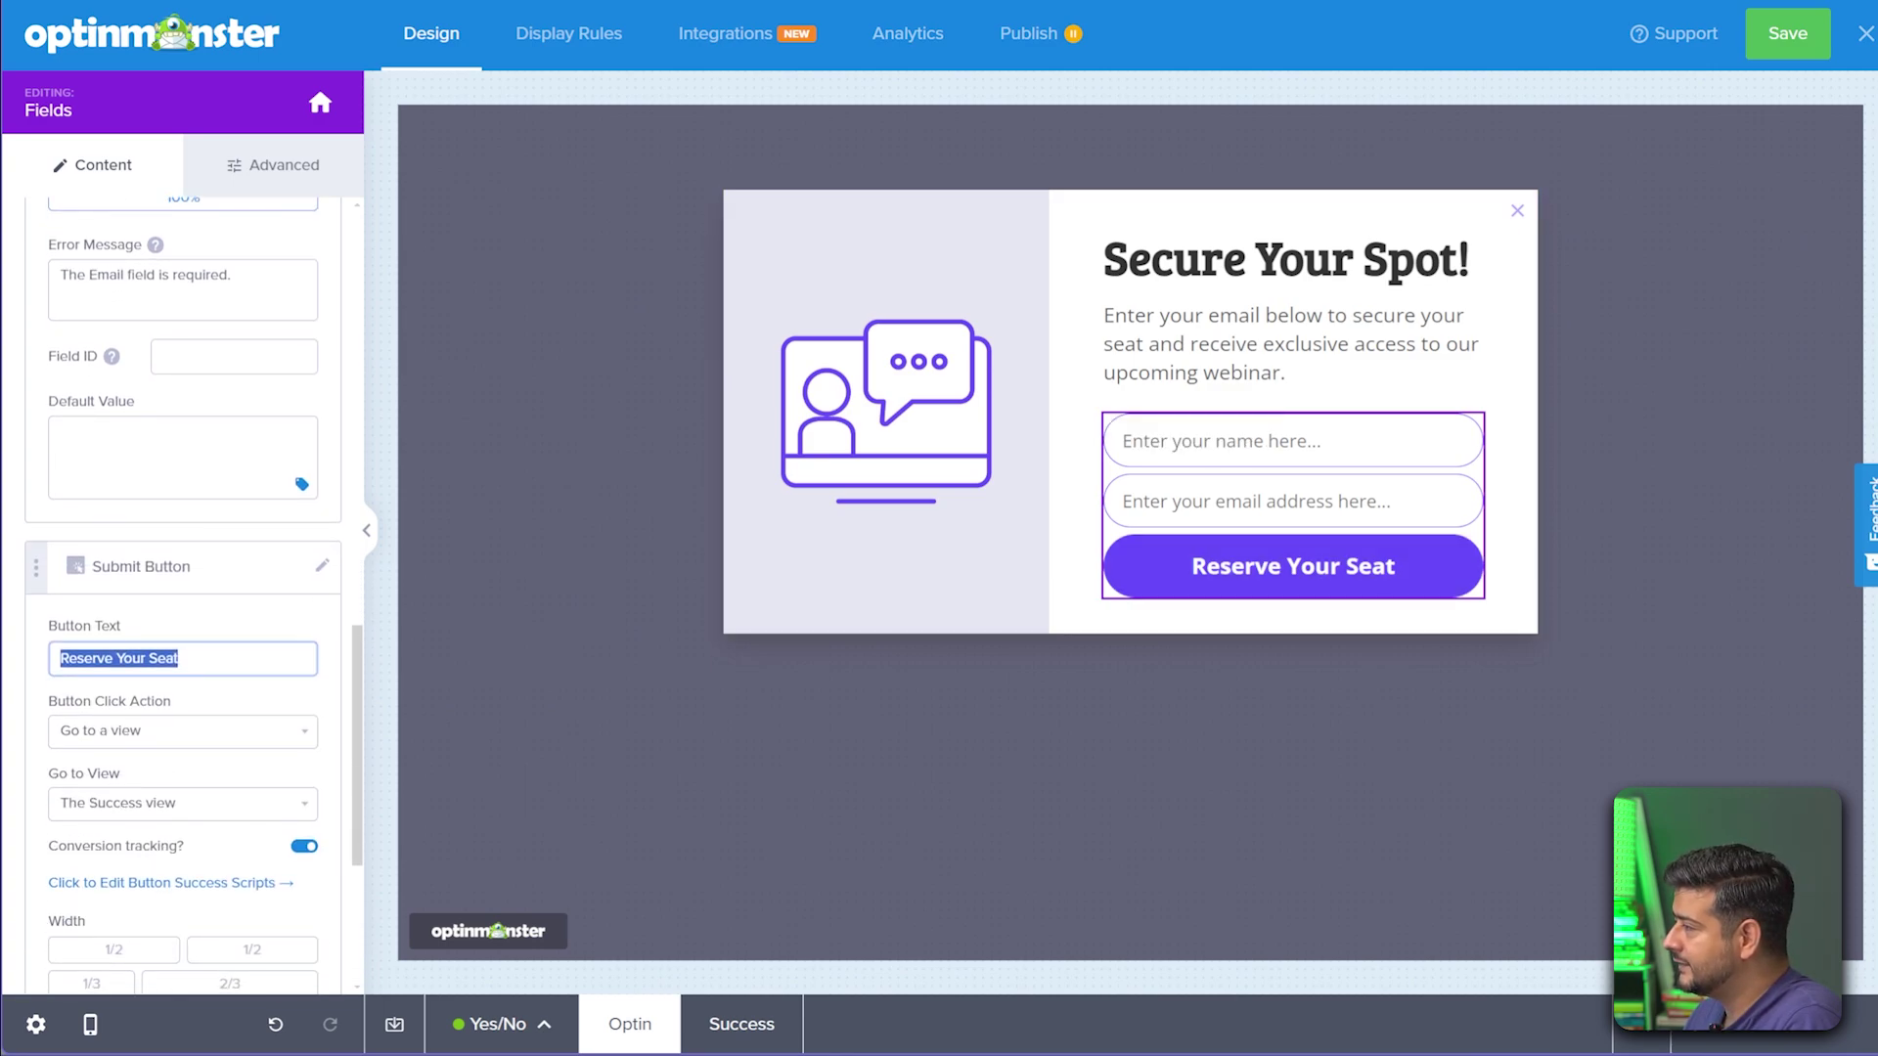
{"action": "left_click", "coordinate": [179, 658]}
{"action": "key", "text": "ctrl+shift+Left"}
{"action": "key", "text": "Home"}
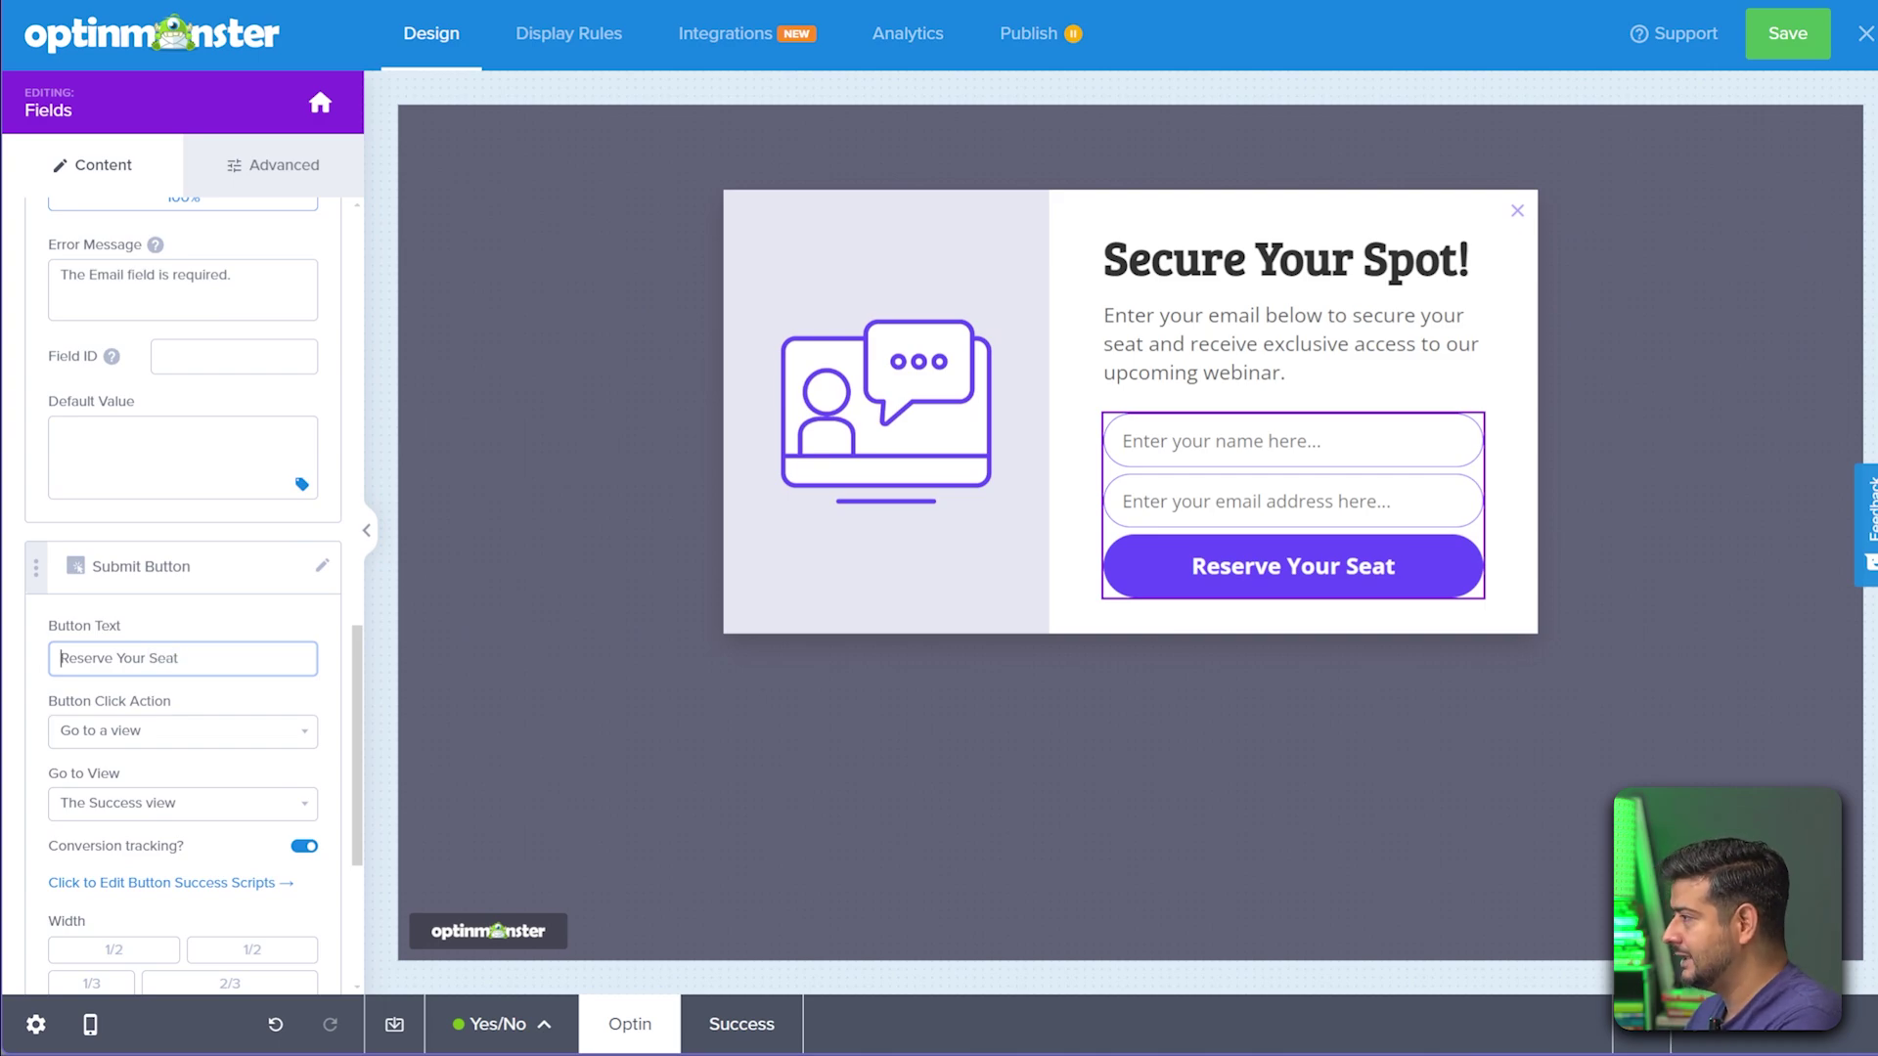
{"action": "key", "text": "ctrl+shift+Right"}
{"action": "type", "text": "Book"}
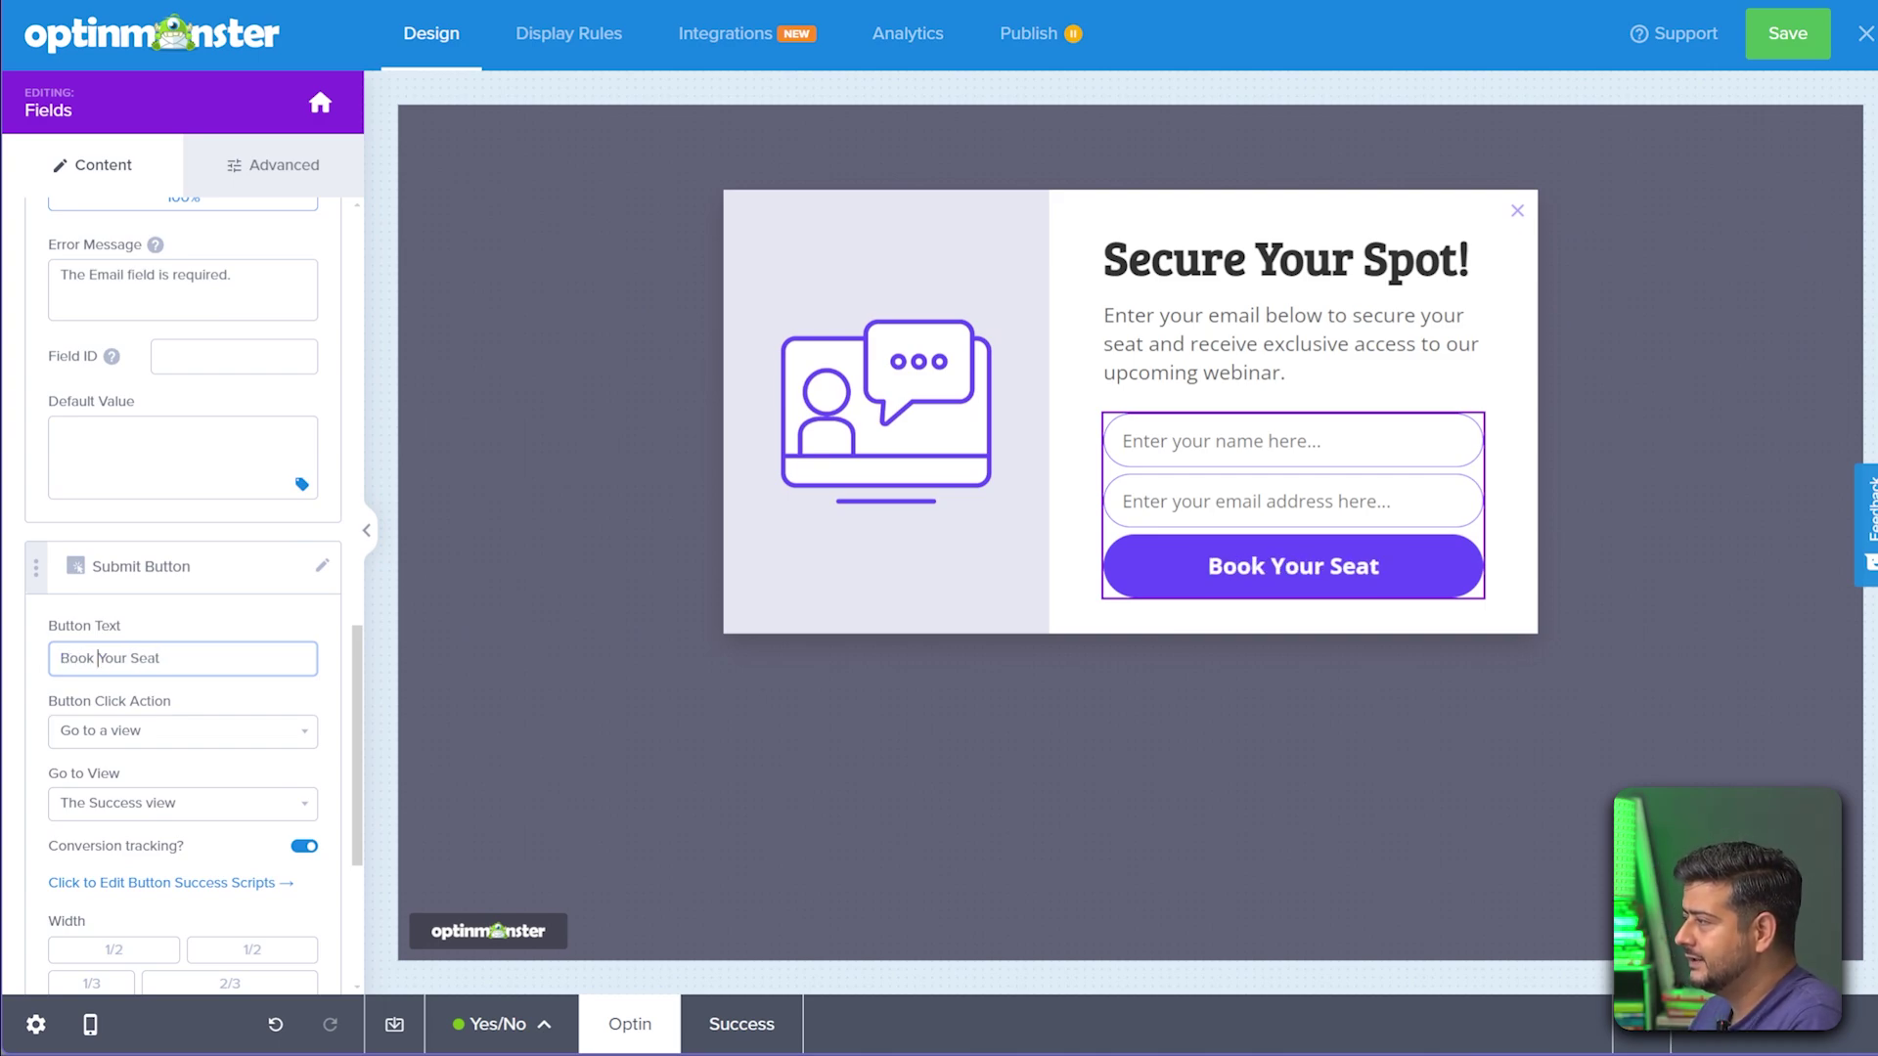
{"action": "left_click", "coordinate": [183, 731]}
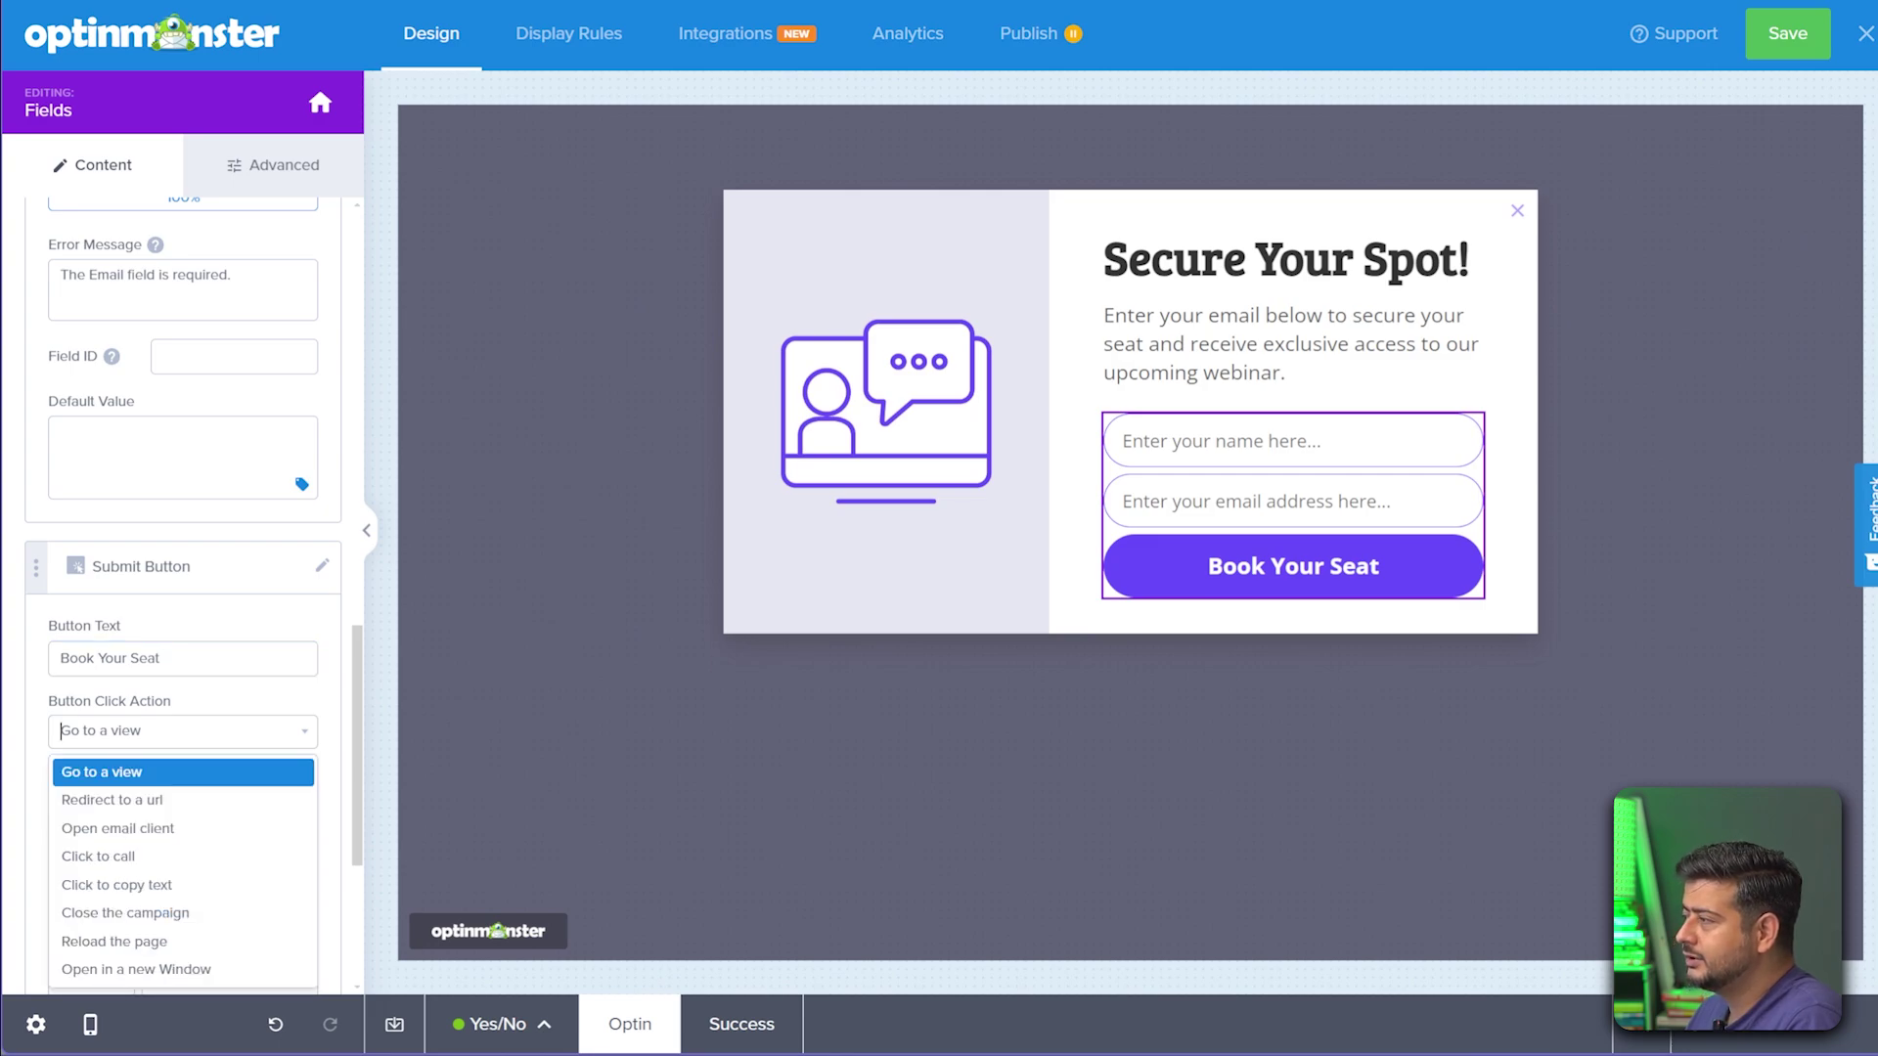
{"action": "key", "text": "Return"}
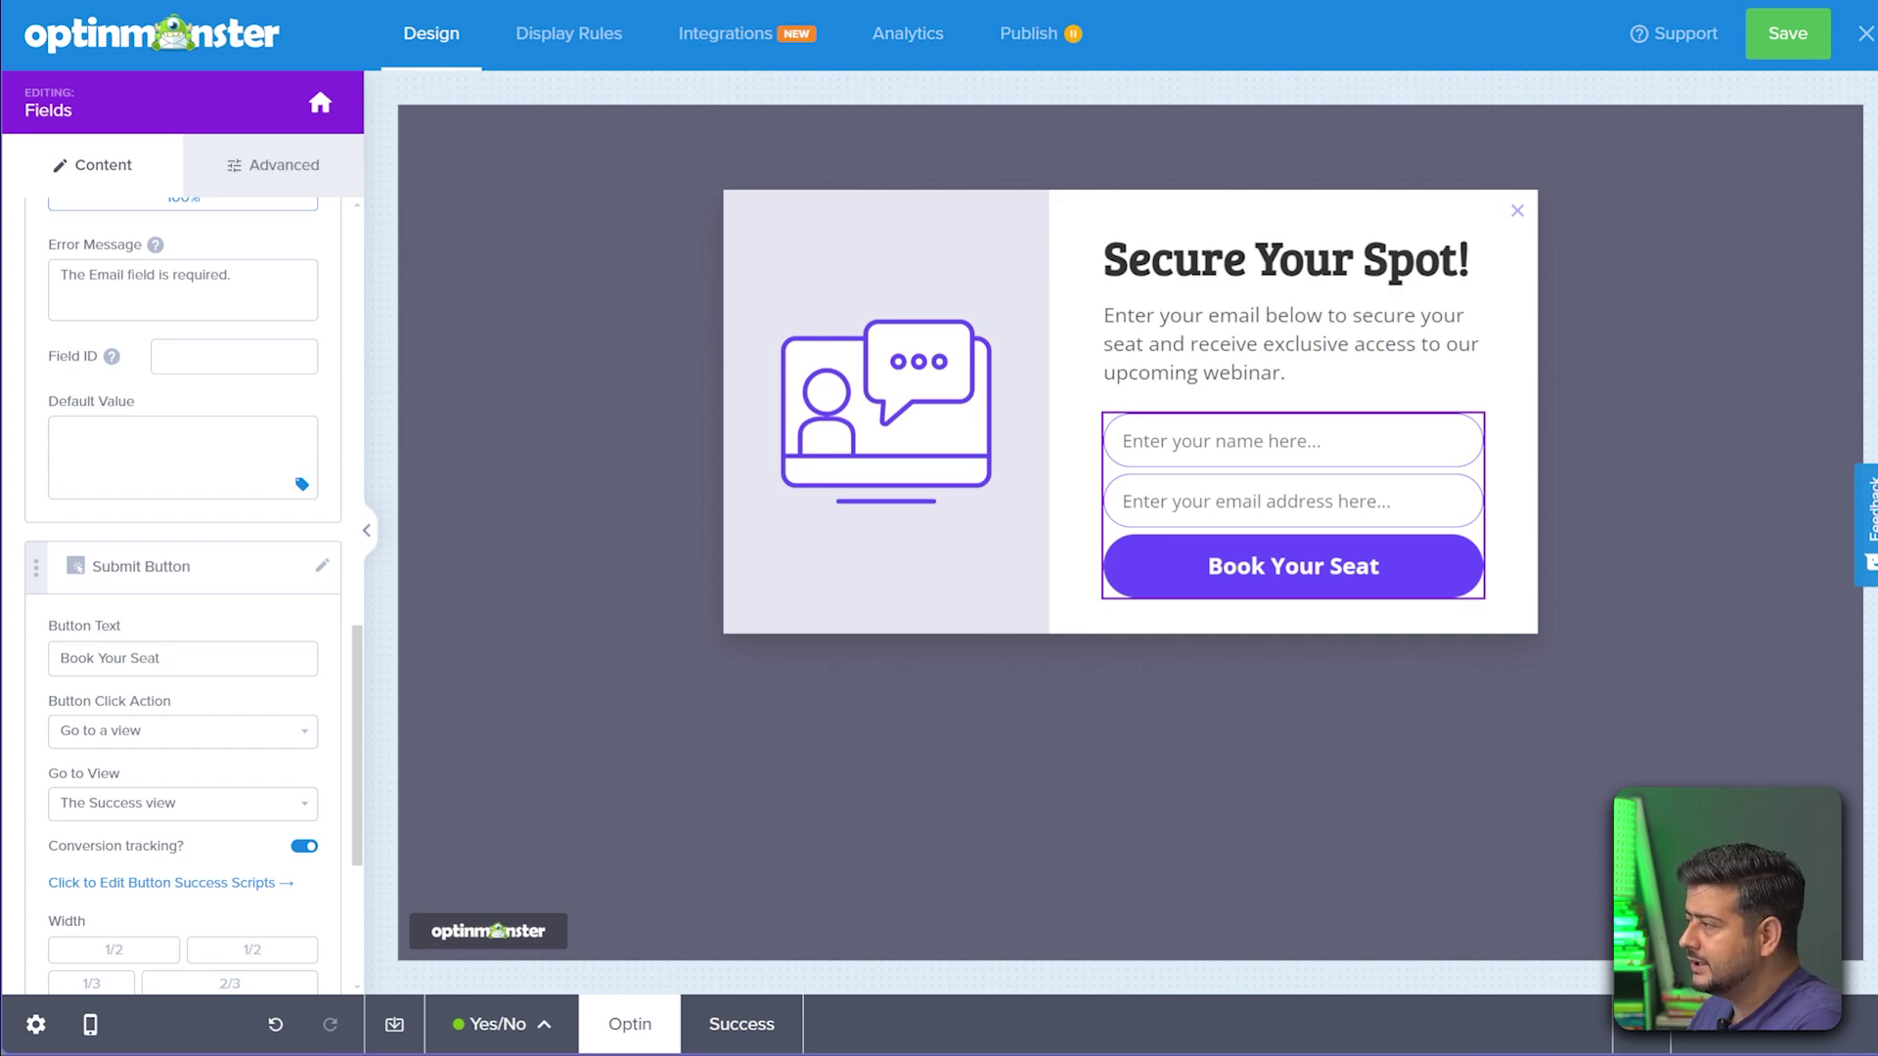
{"action": "scroll", "coordinate": [183, 587], "scroll_direction": "down", "scroll_amount": 1}
{"action": "left_click", "coordinate": [183, 619]}
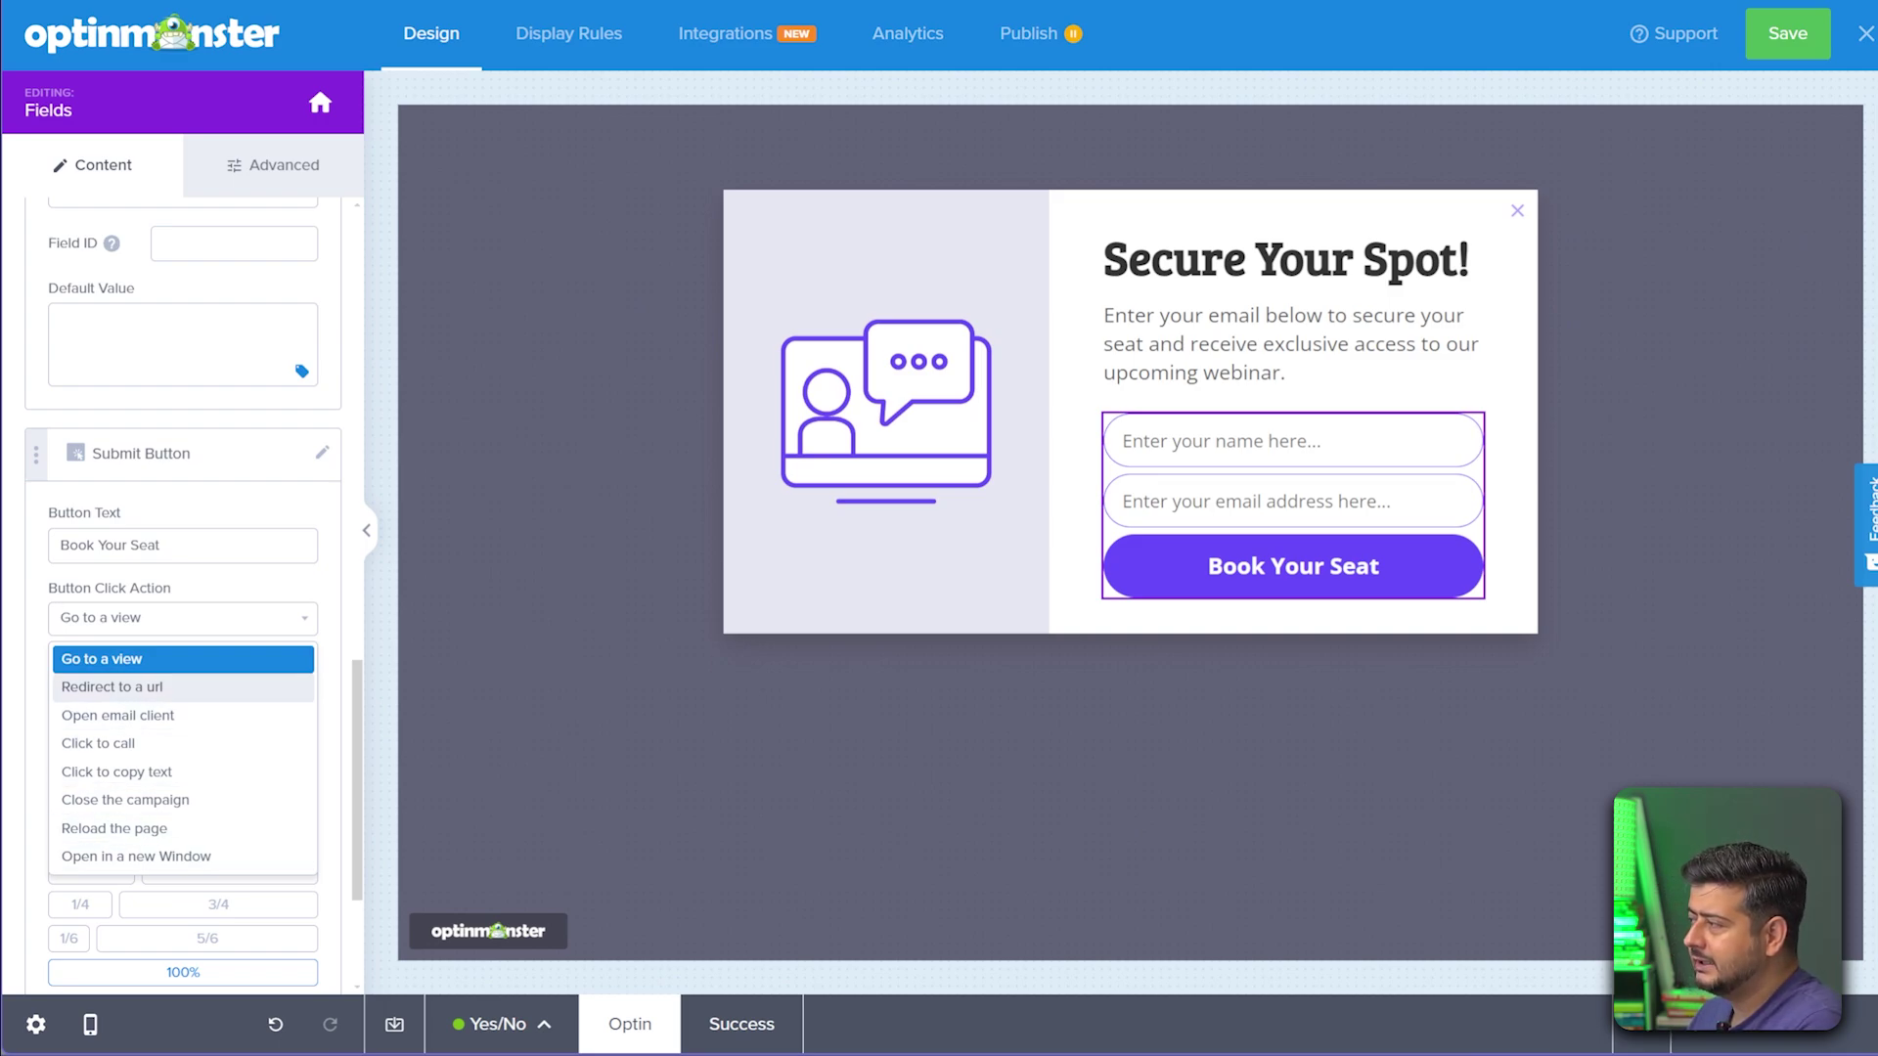
{"action": "left_click", "coordinate": [112, 686]}
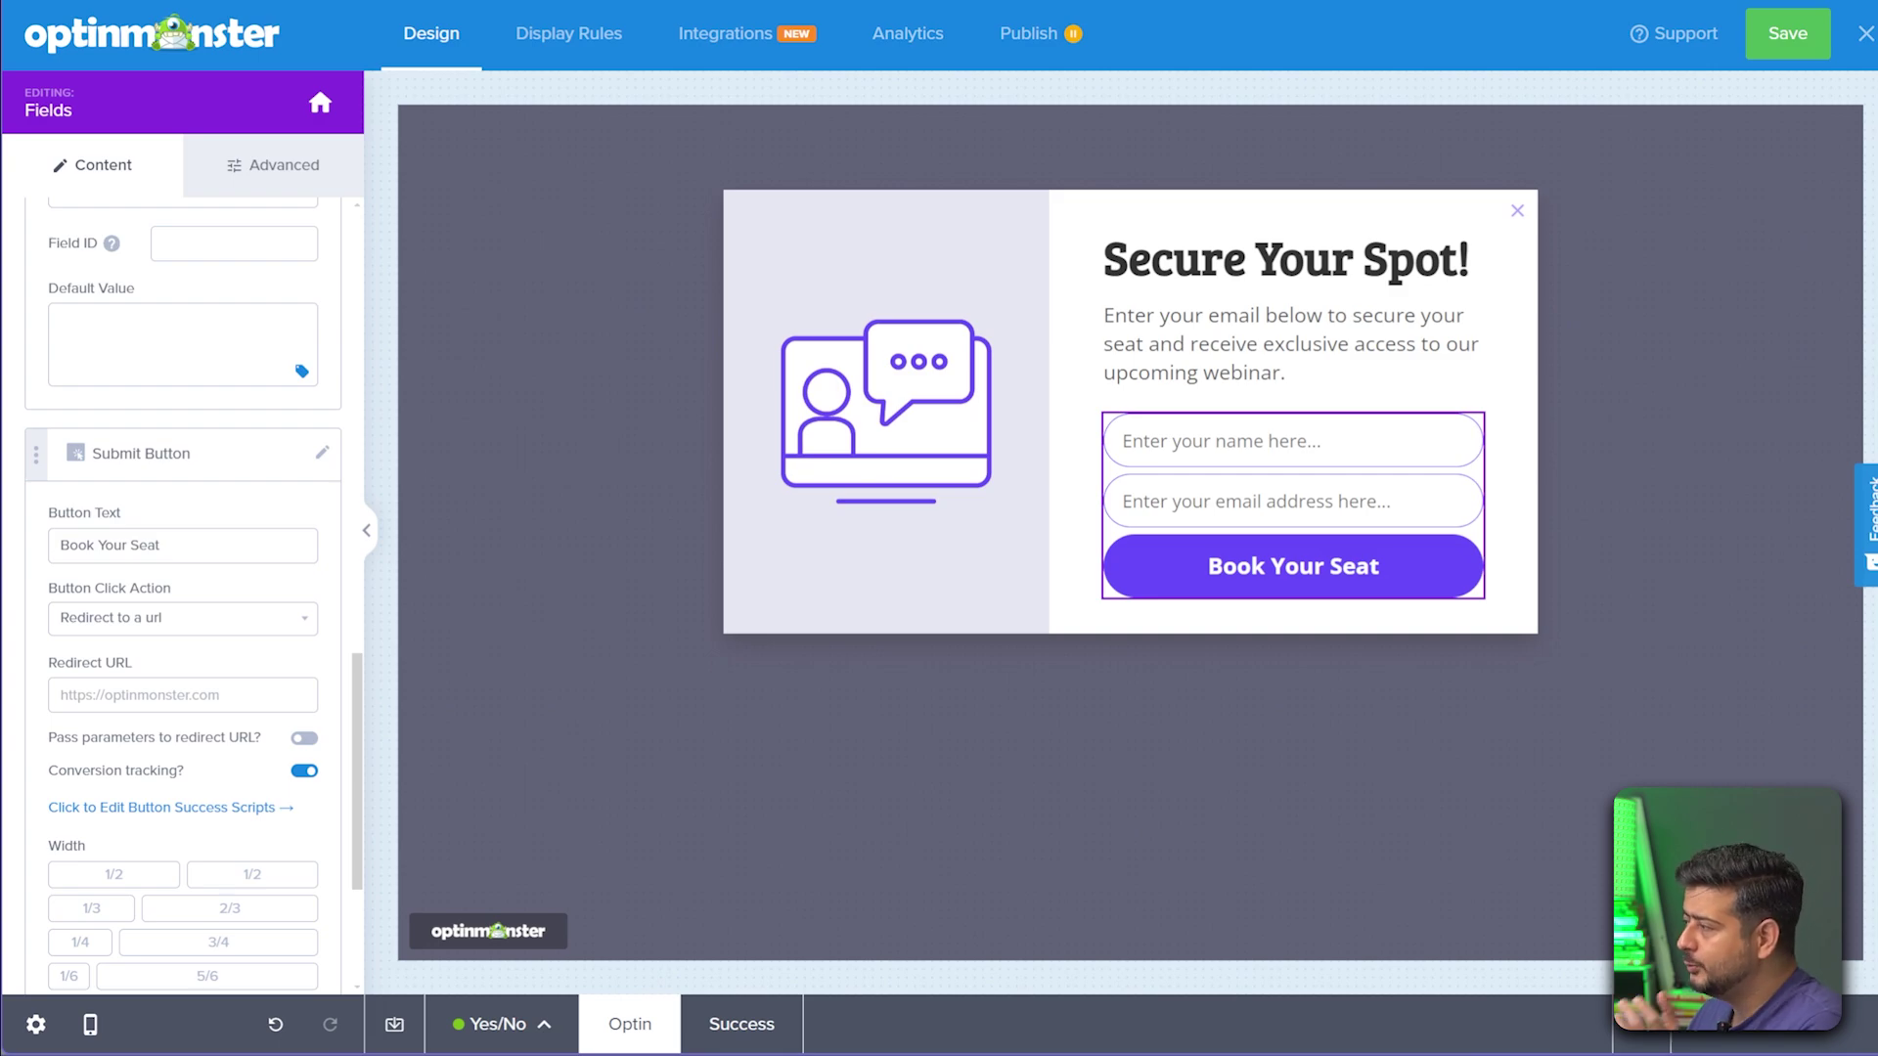
{"action": "left_click", "coordinate": [112, 694]}
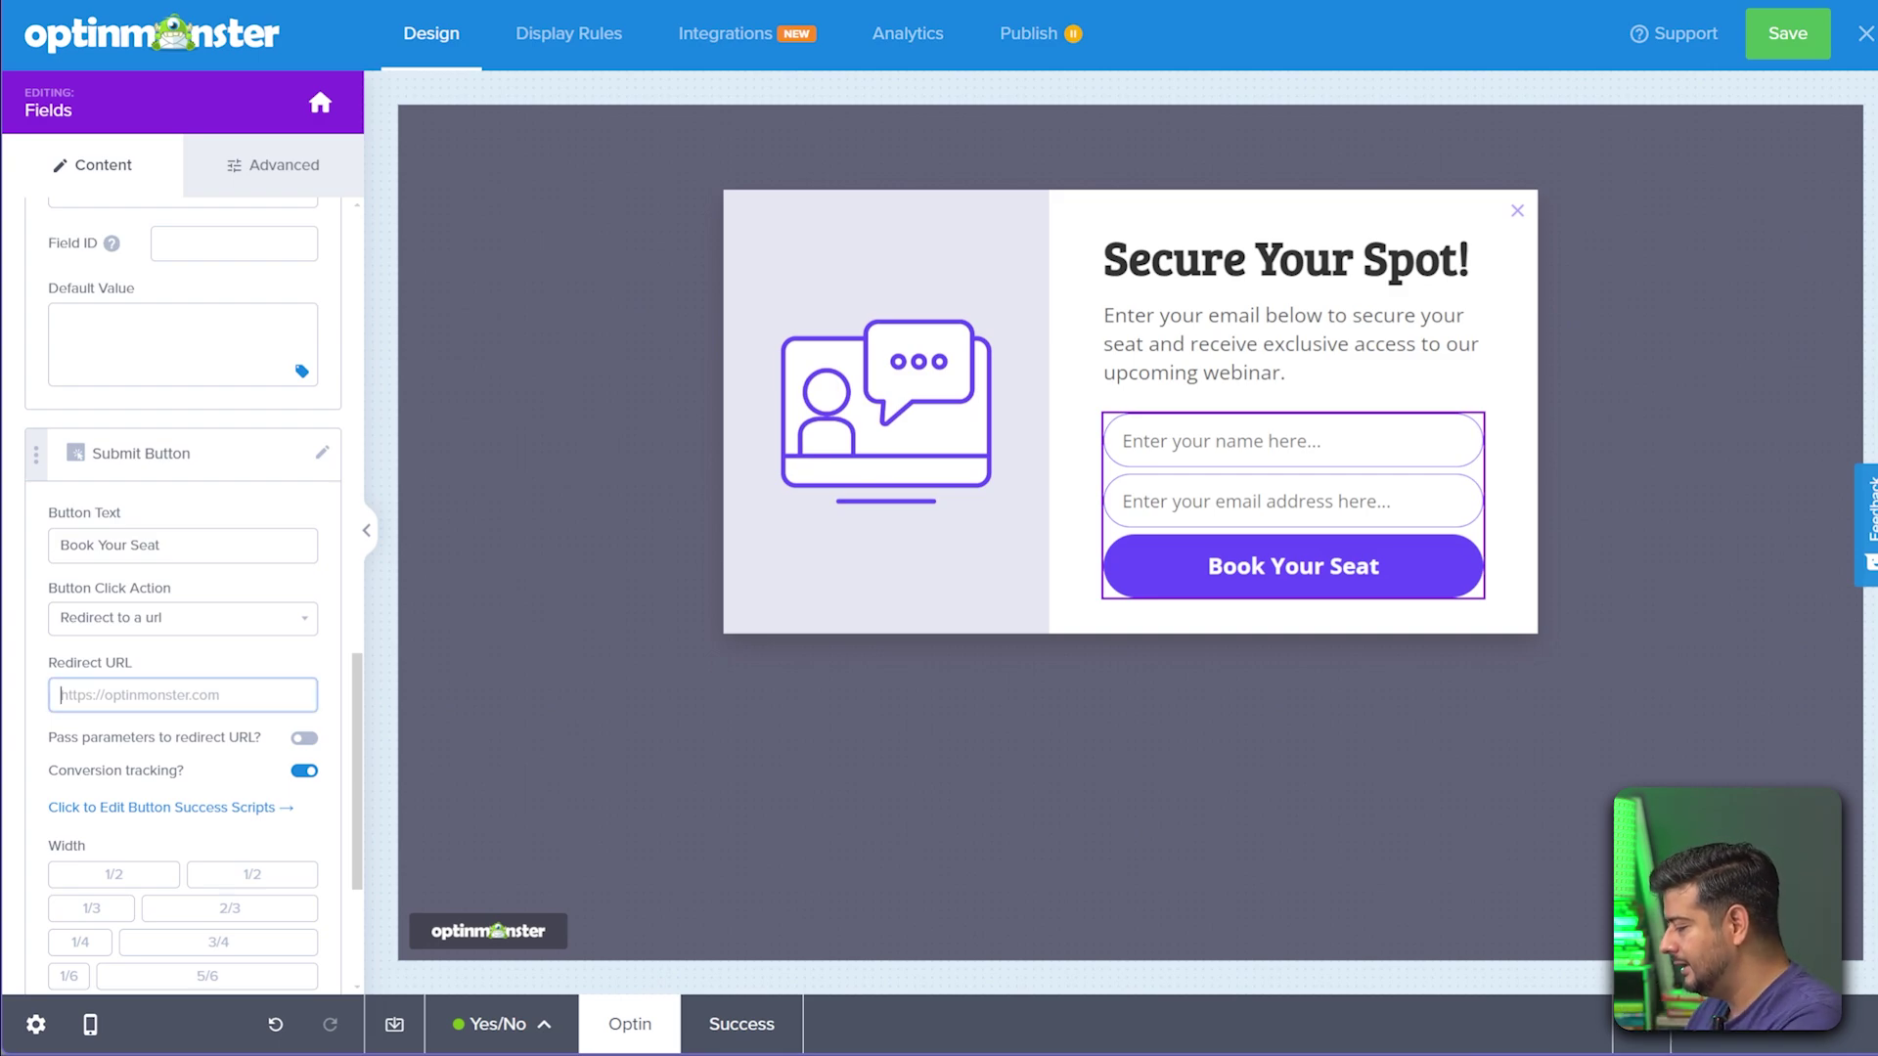
{"action": "type", "text": "https"}
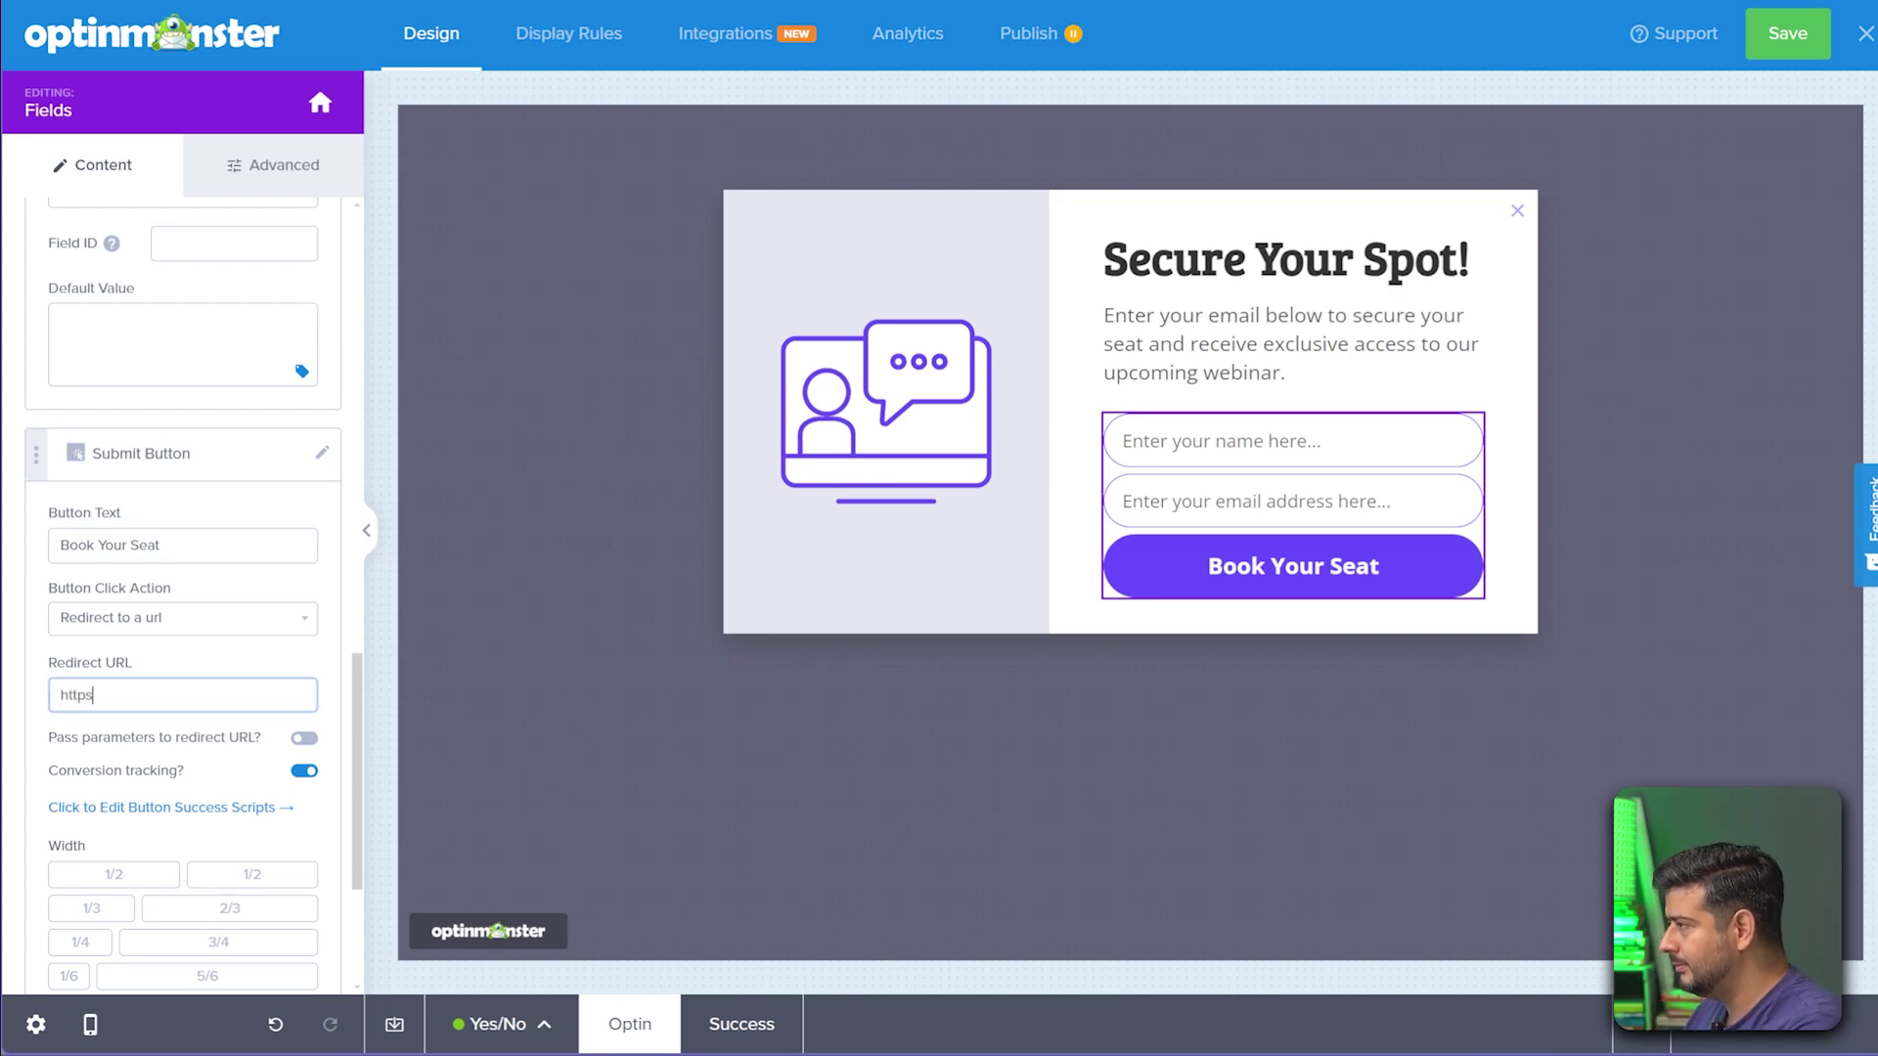
{"action": "type", "text": "://opti"}
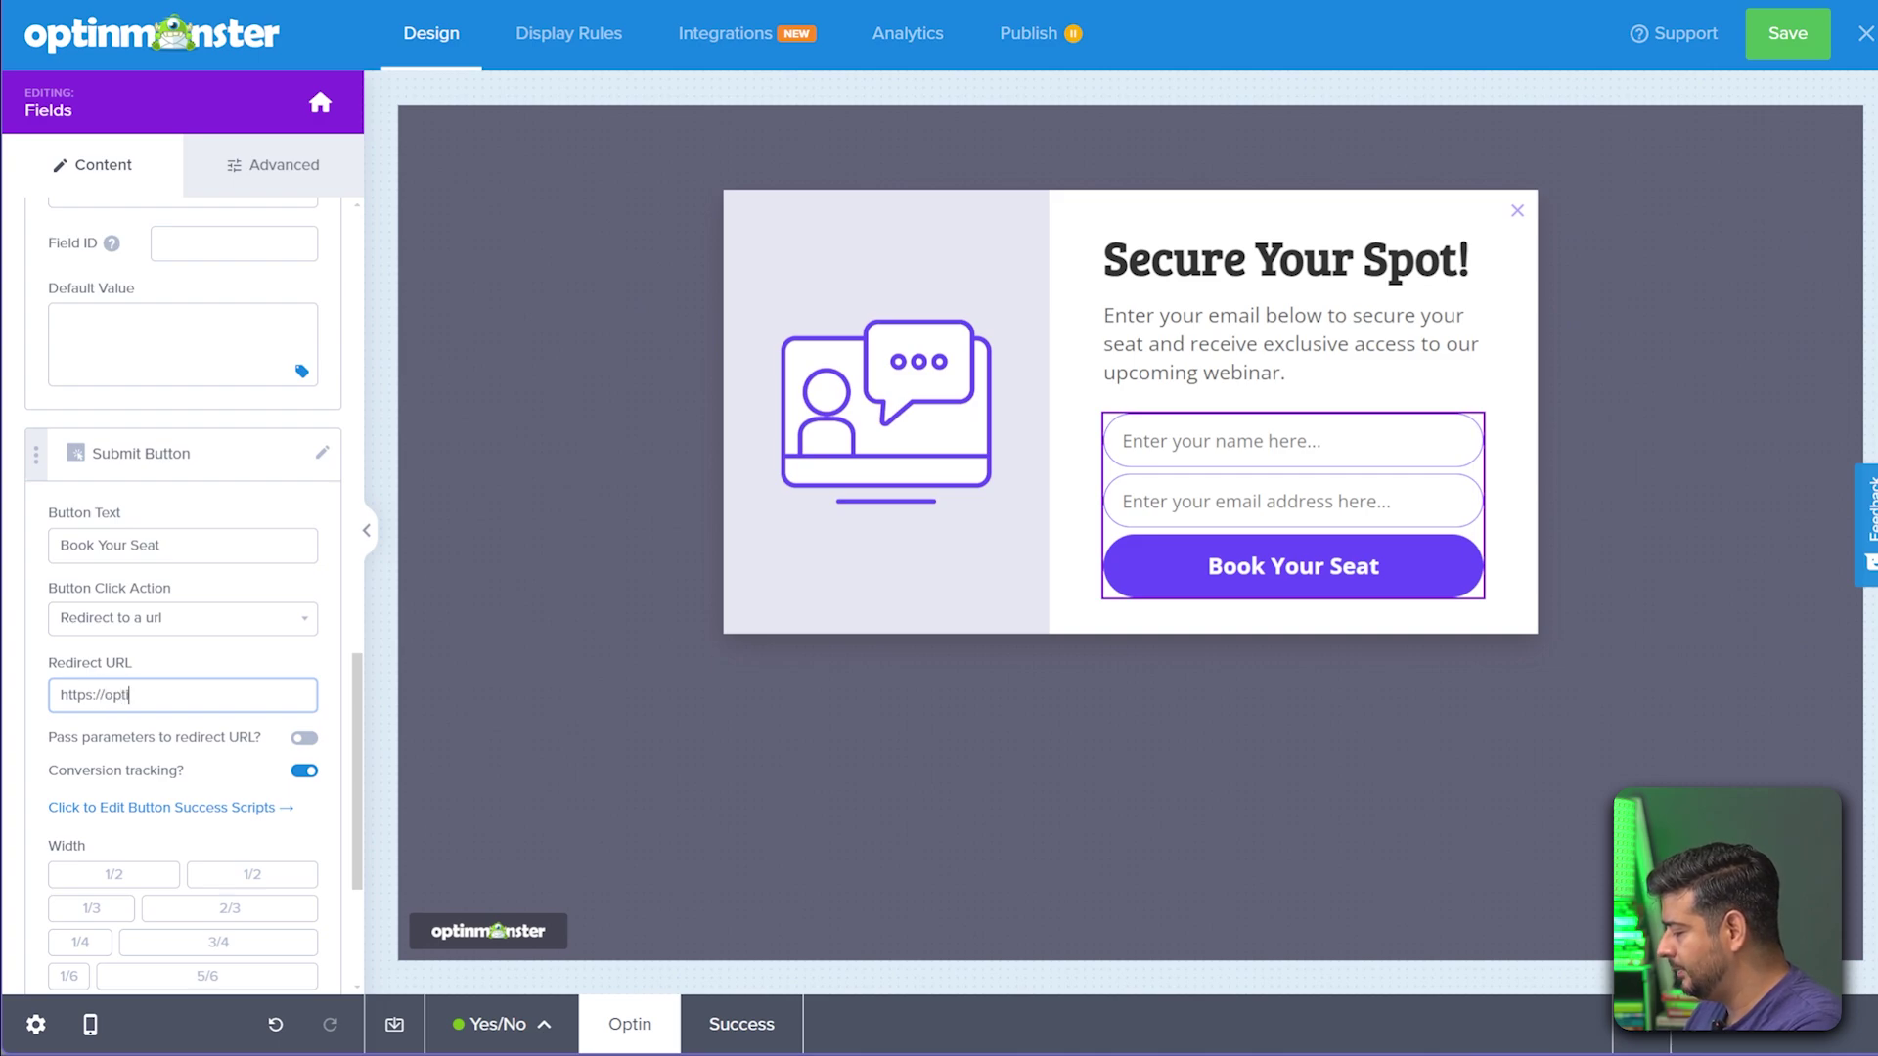
{"action": "type", "text": "nmonster.com"}
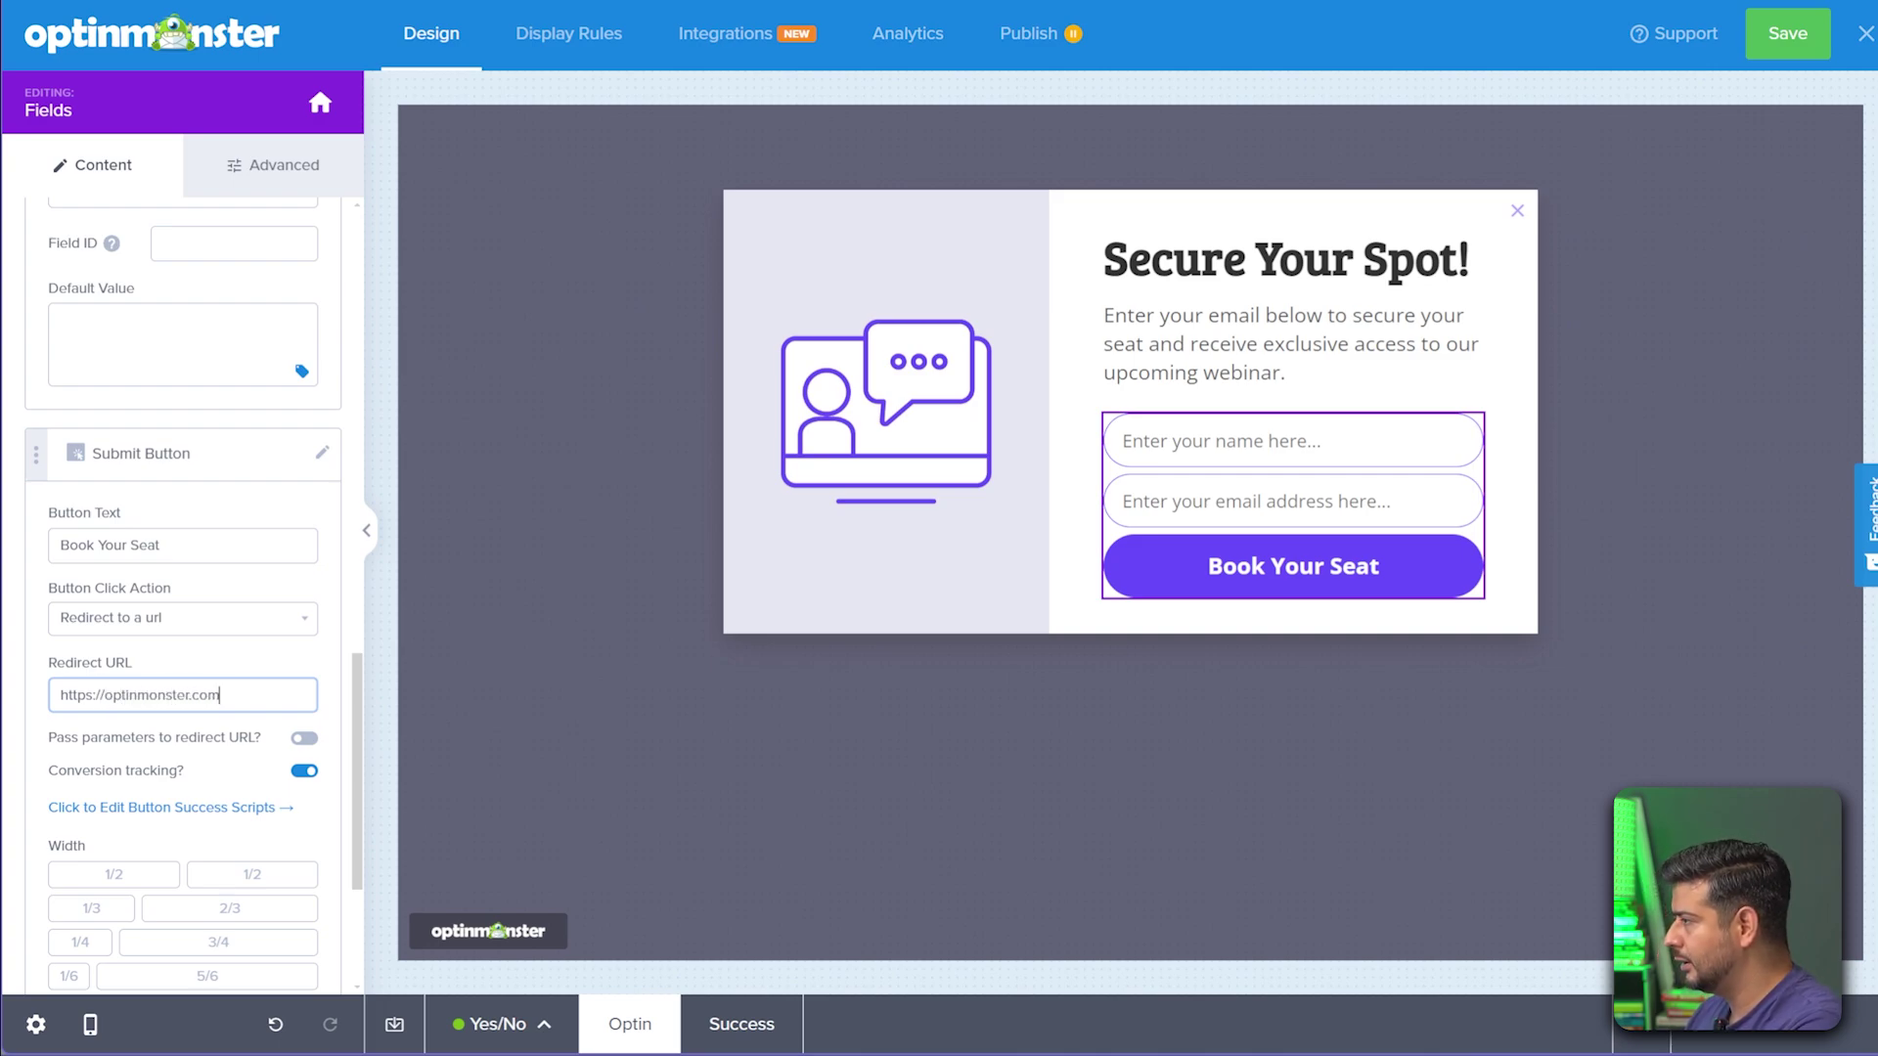
{"action": "scroll", "coordinate": [183, 596], "scroll_direction": "down", "scroll_amount": 3}
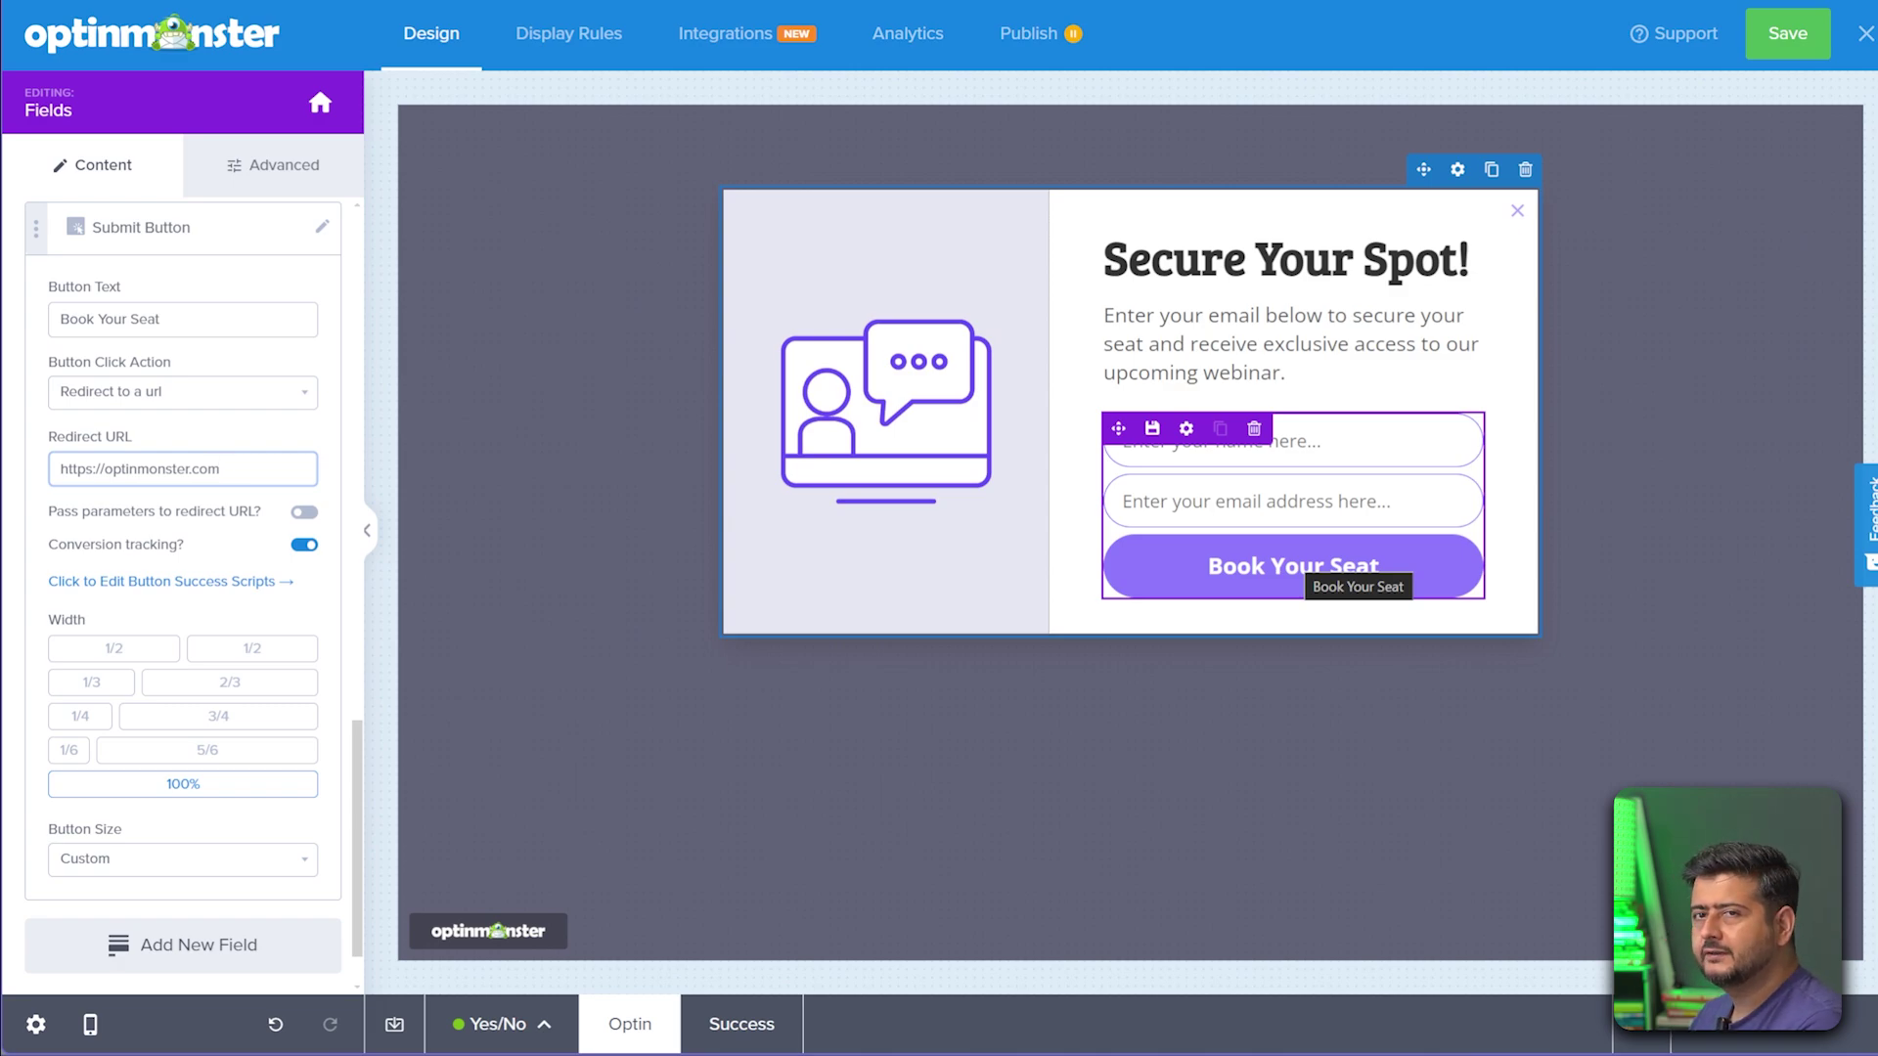
- Set the submit button's click action to Go to a view, targeting the Success view, and display that view
{"action": "left_click", "coordinate": [742, 1024]}
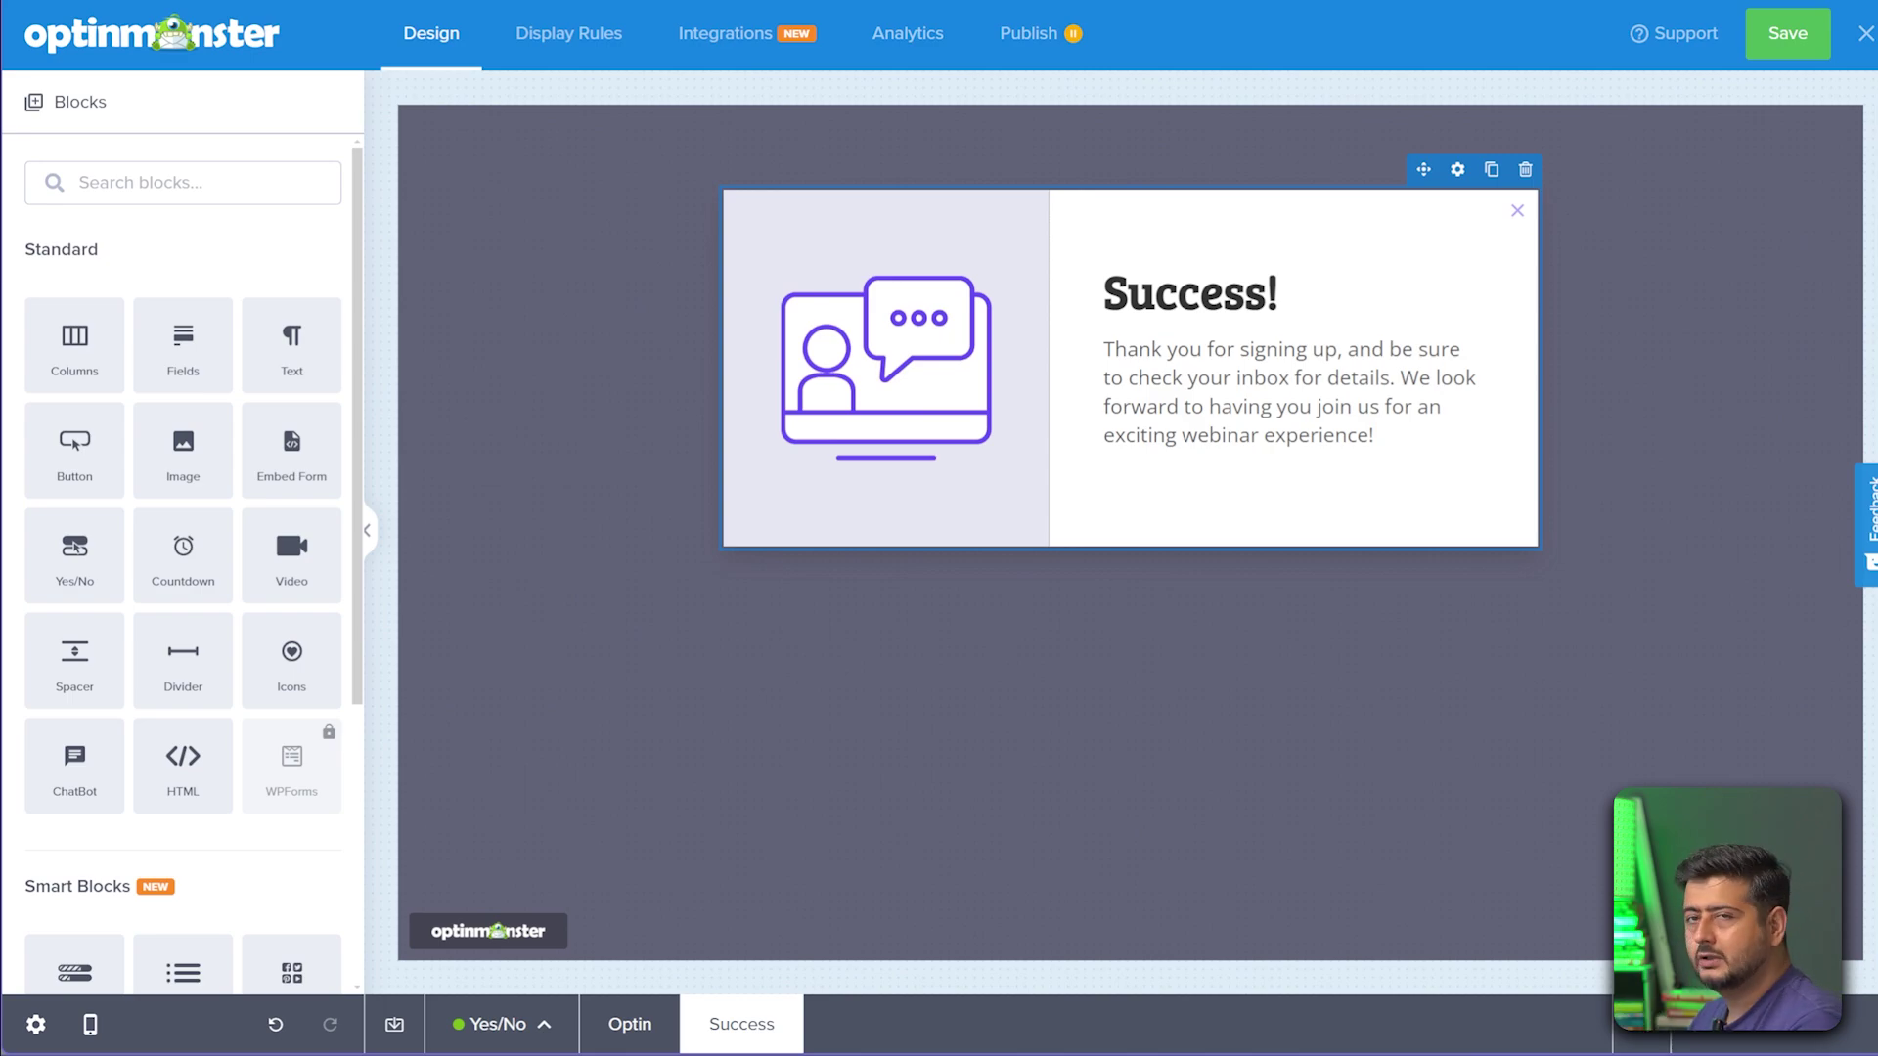
{"action": "left_click", "coordinate": [629, 1025]}
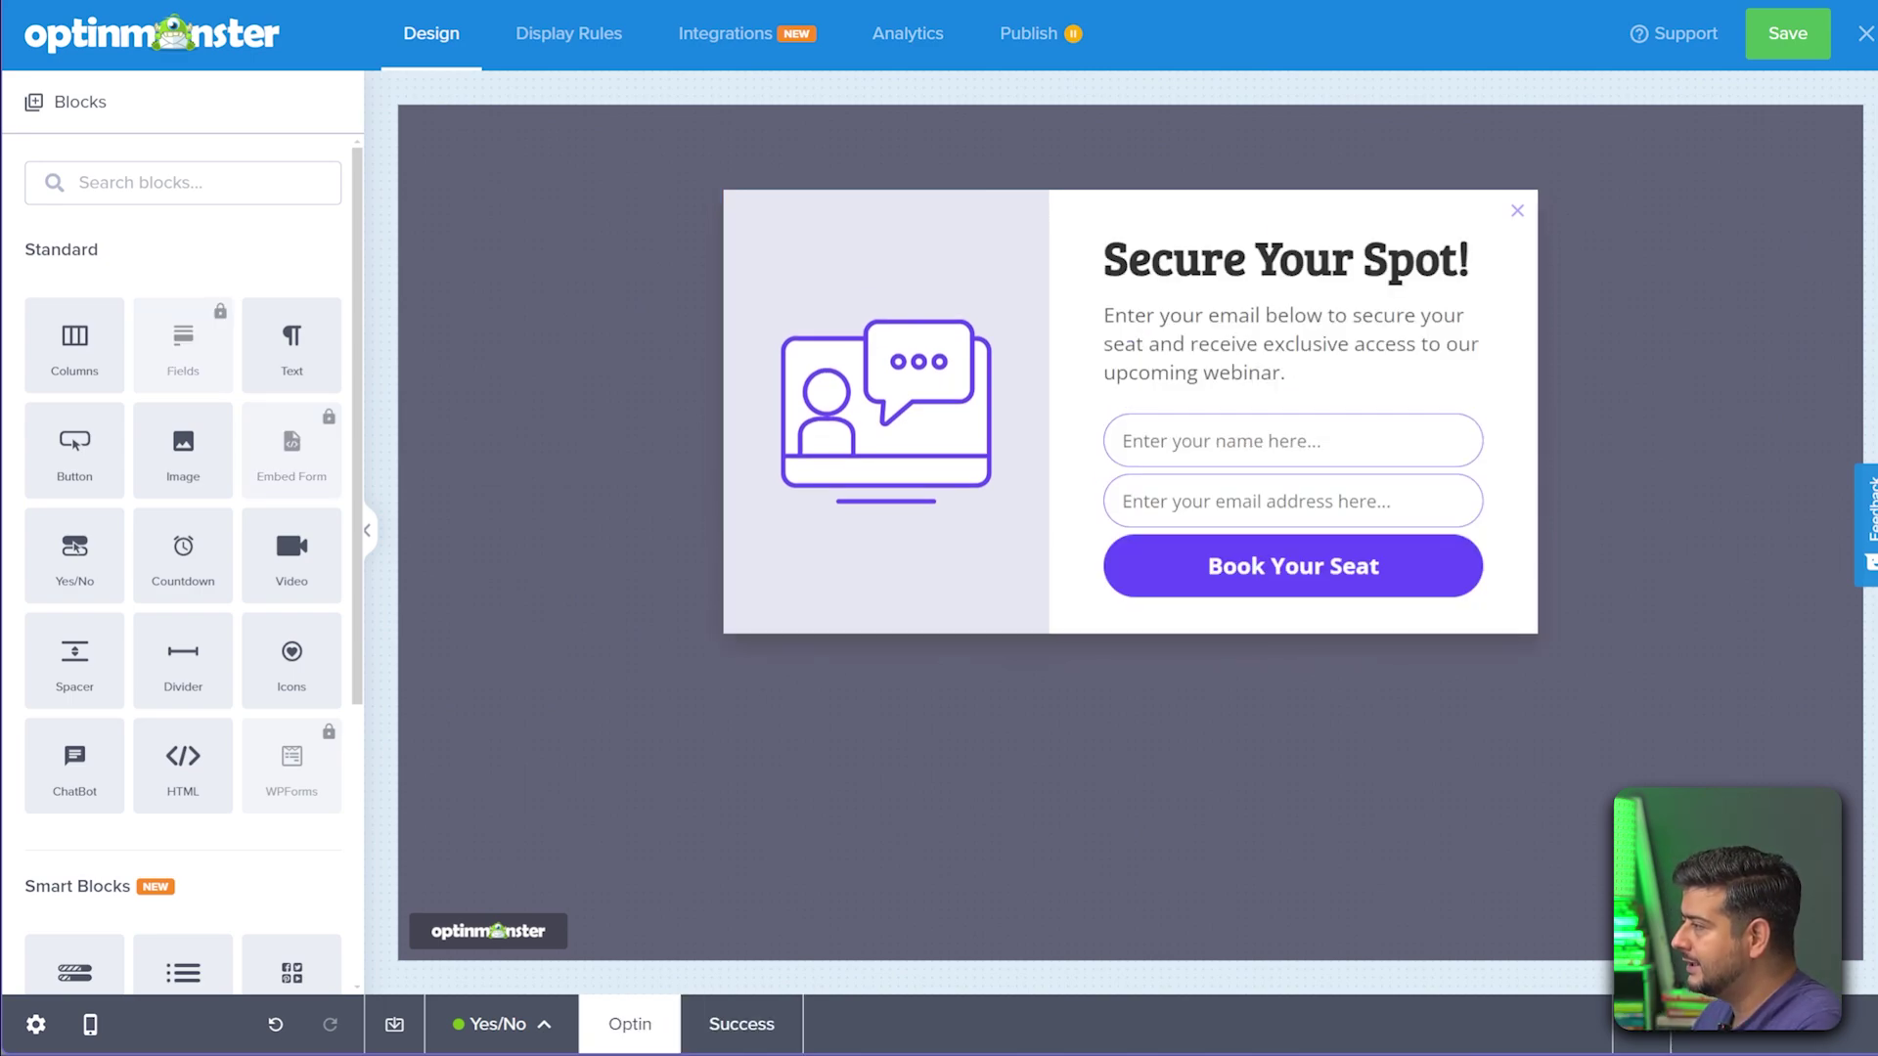
{"action": "left_click", "coordinate": [1293, 500]}
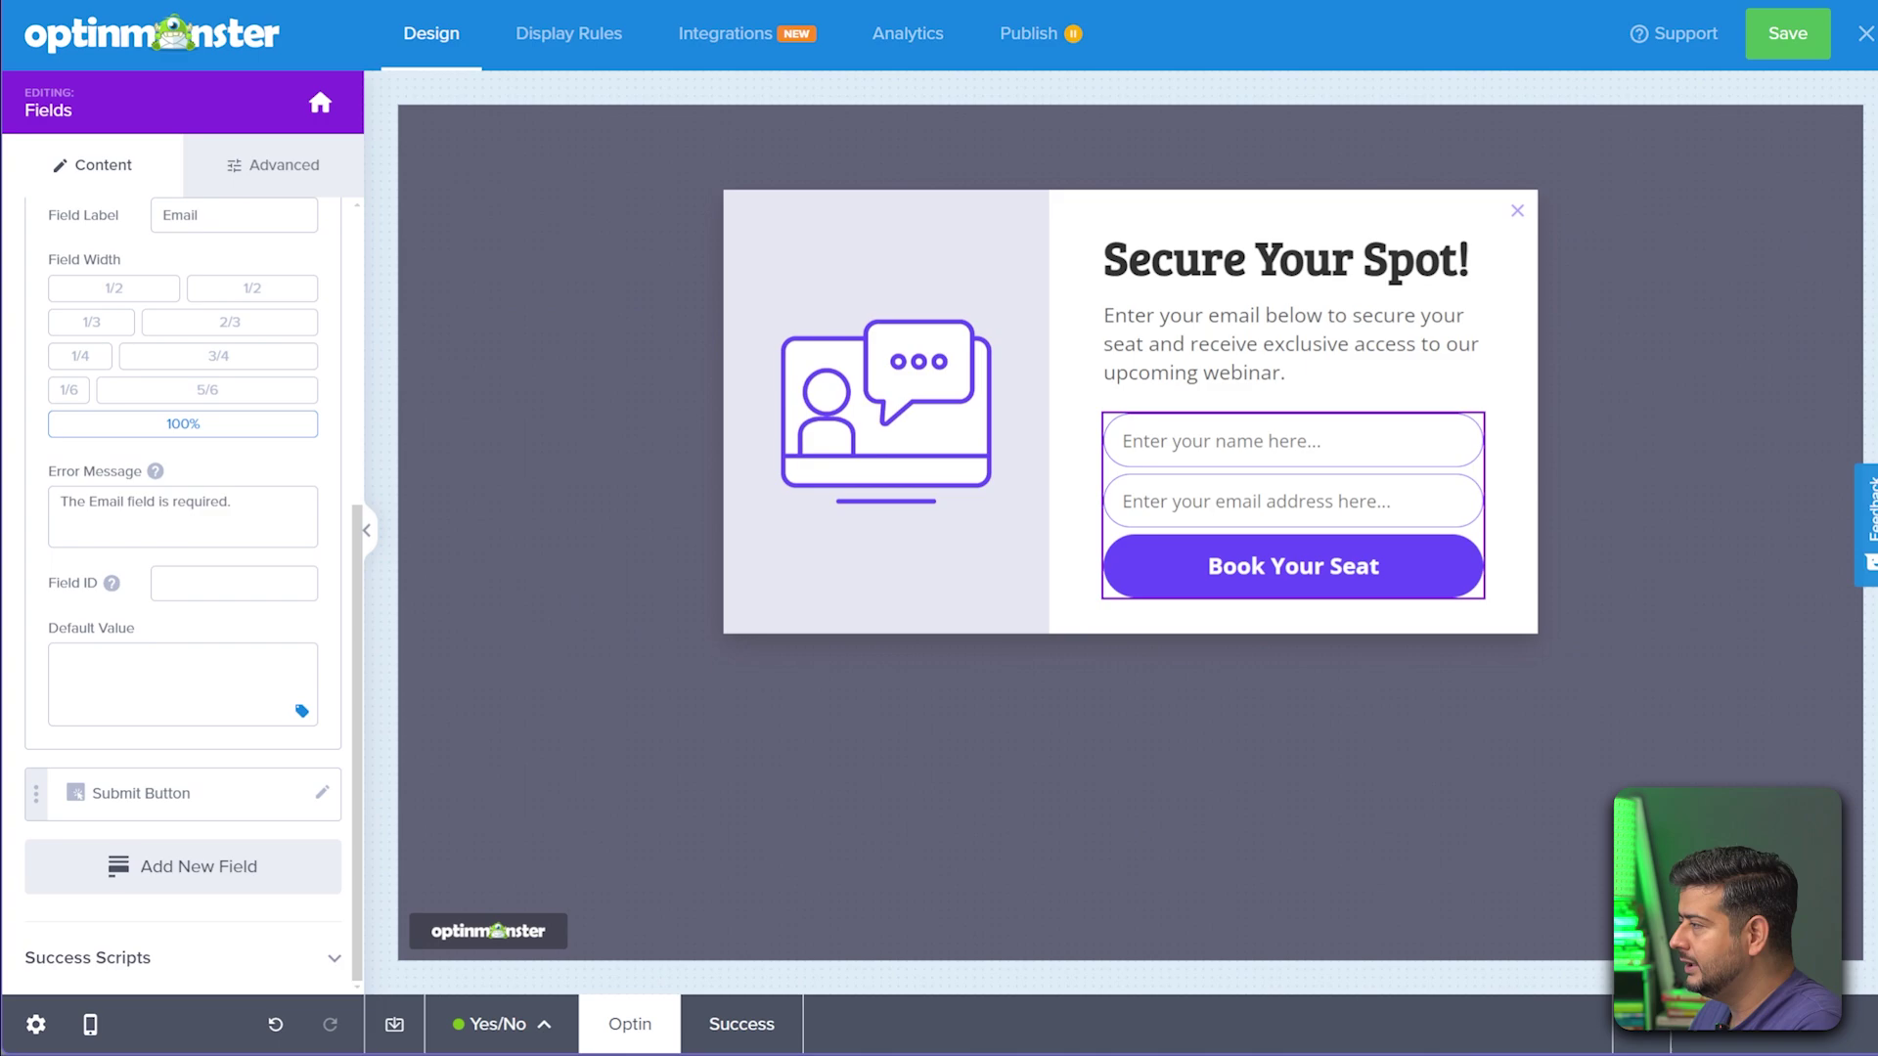
{"action": "left_click", "coordinate": [322, 792]}
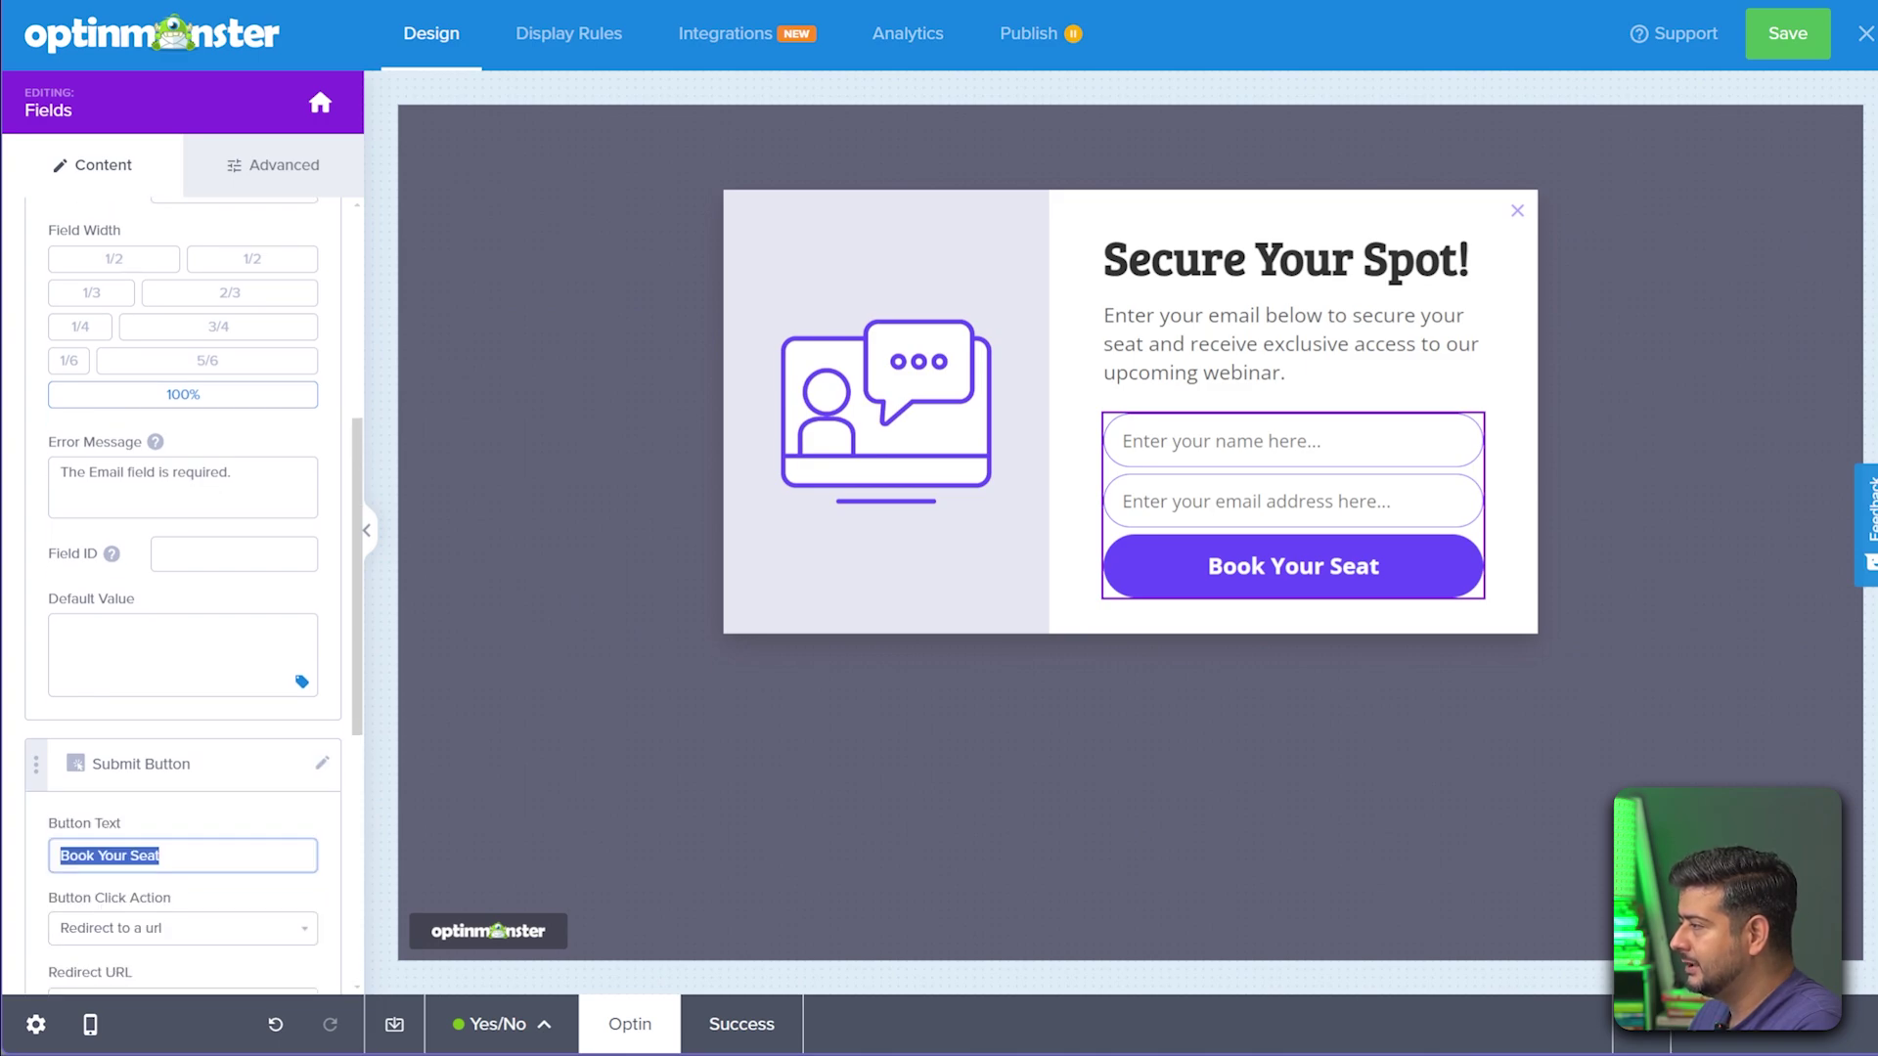
{"action": "left_click", "coordinate": [183, 618]}
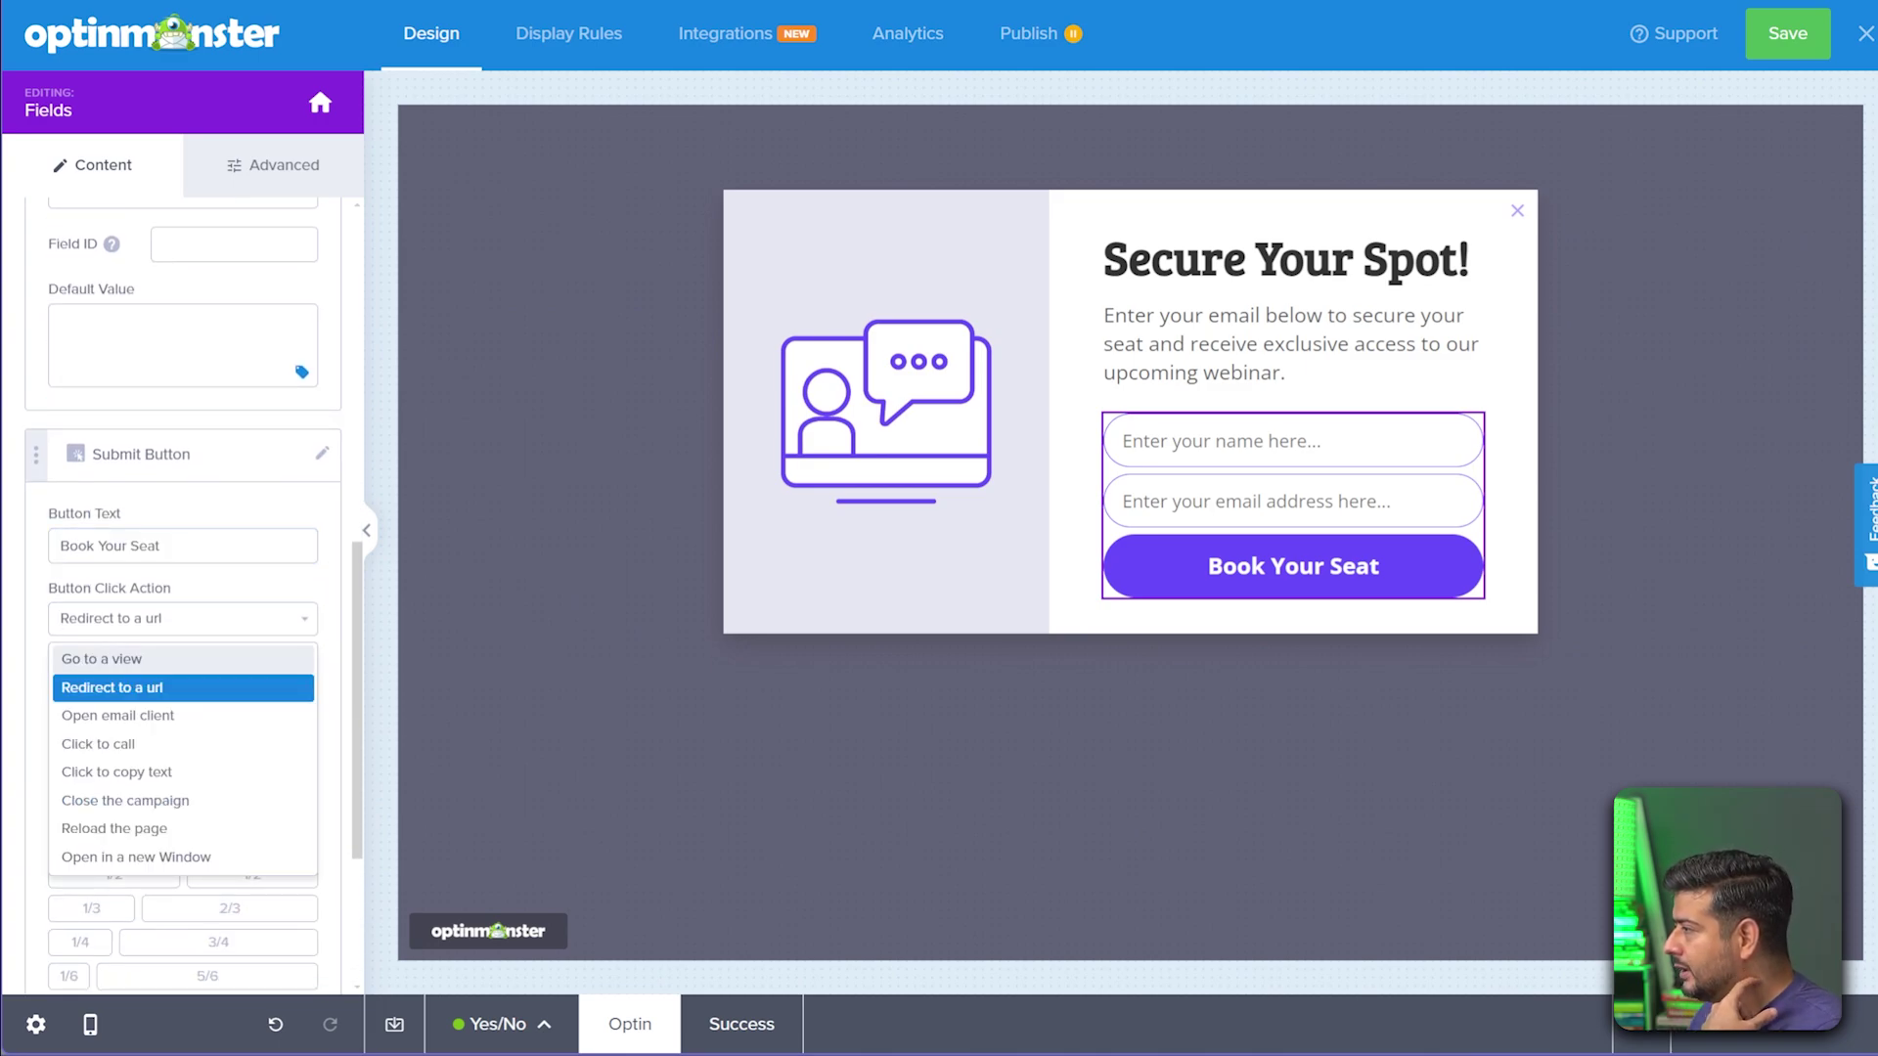
{"action": "left_click", "coordinate": [98, 655]}
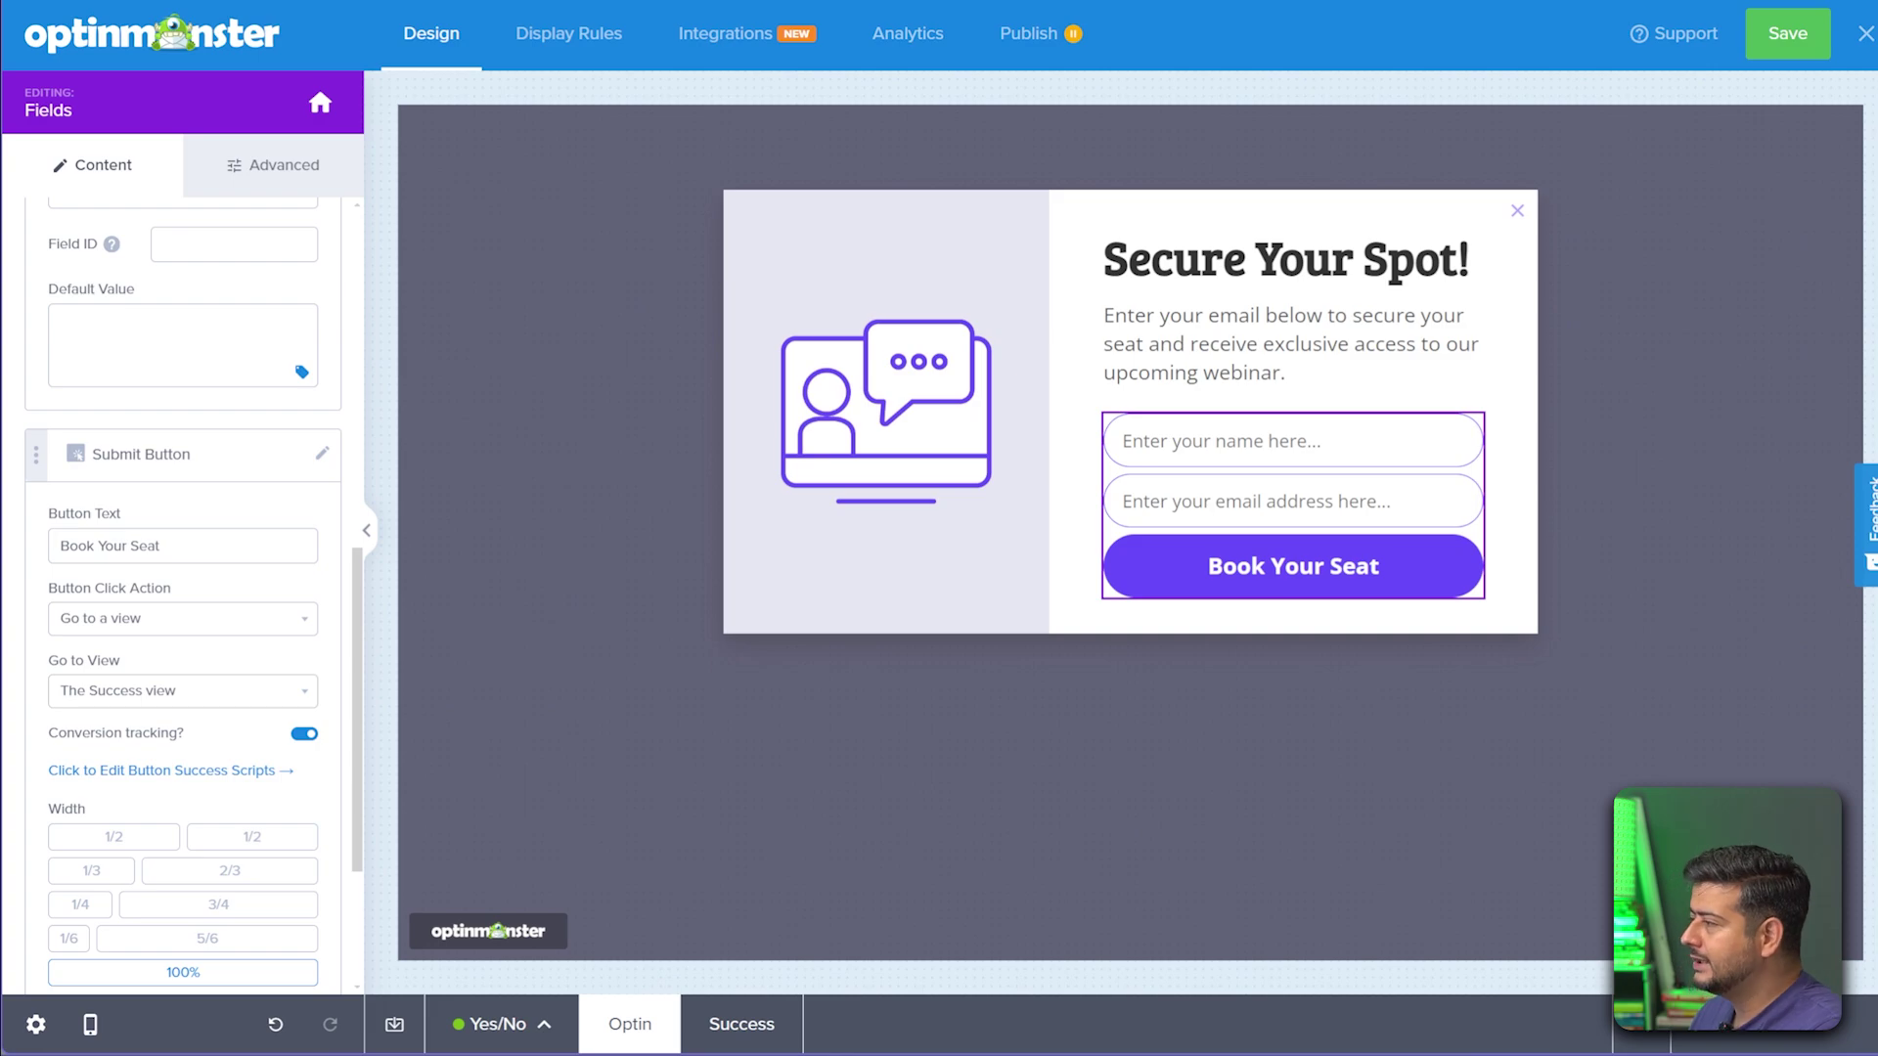
{"action": "left_click", "coordinate": [742, 1024]}
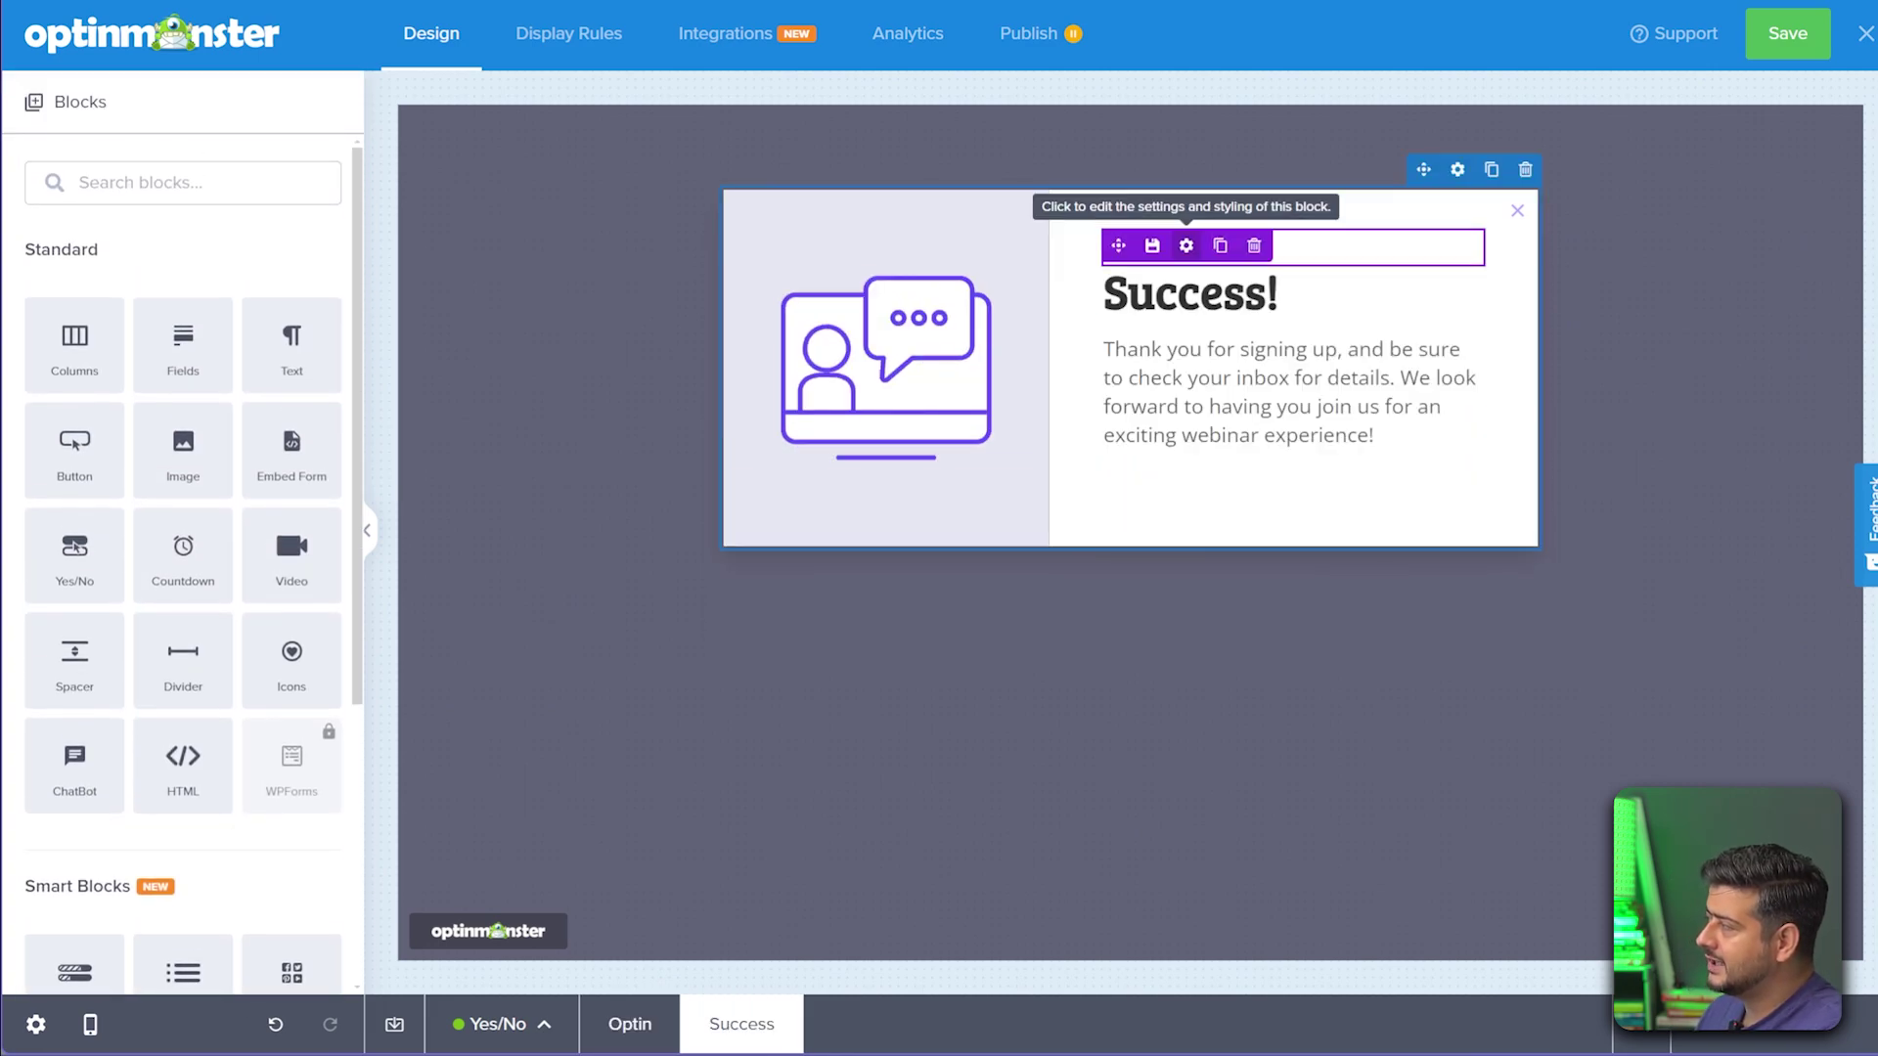
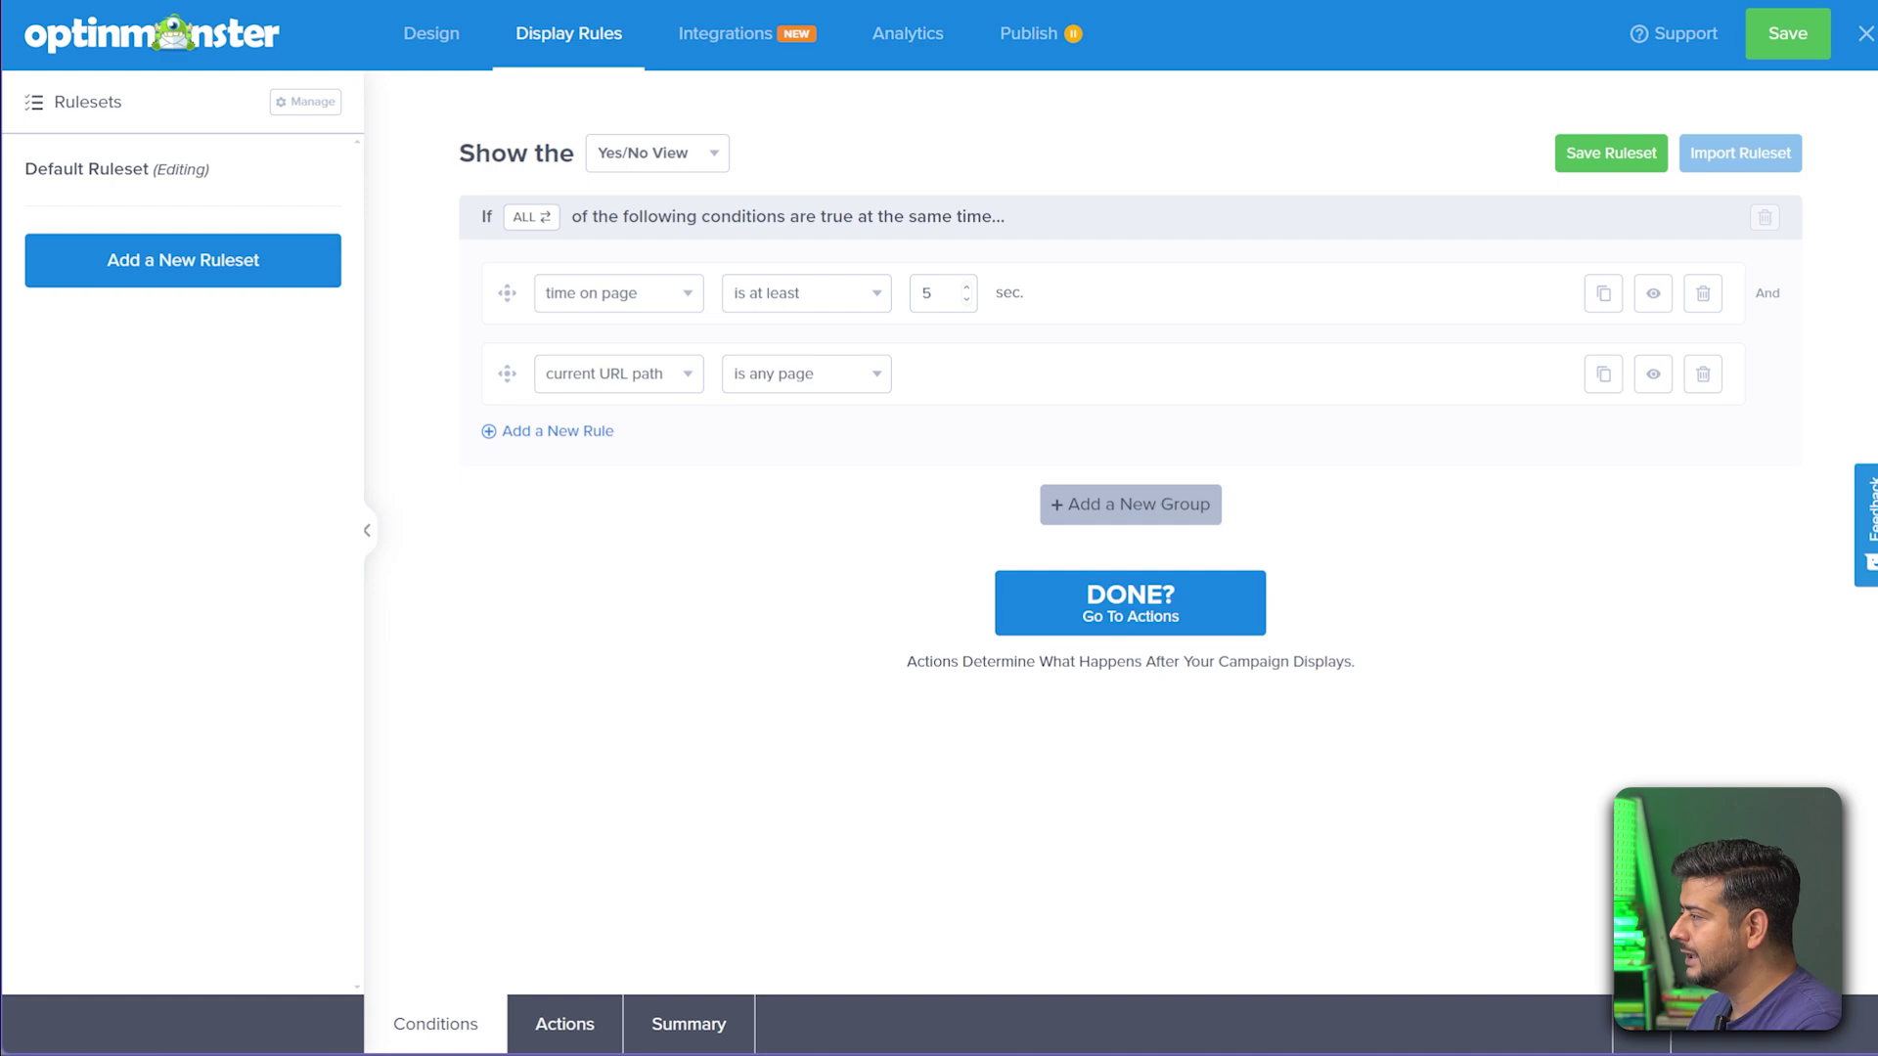
- Add a display rule group with the MonsterLink (On Click) condition and delete the group with the time-on-page and URL path rules
{"action": "left_click", "coordinate": [1130, 504]}
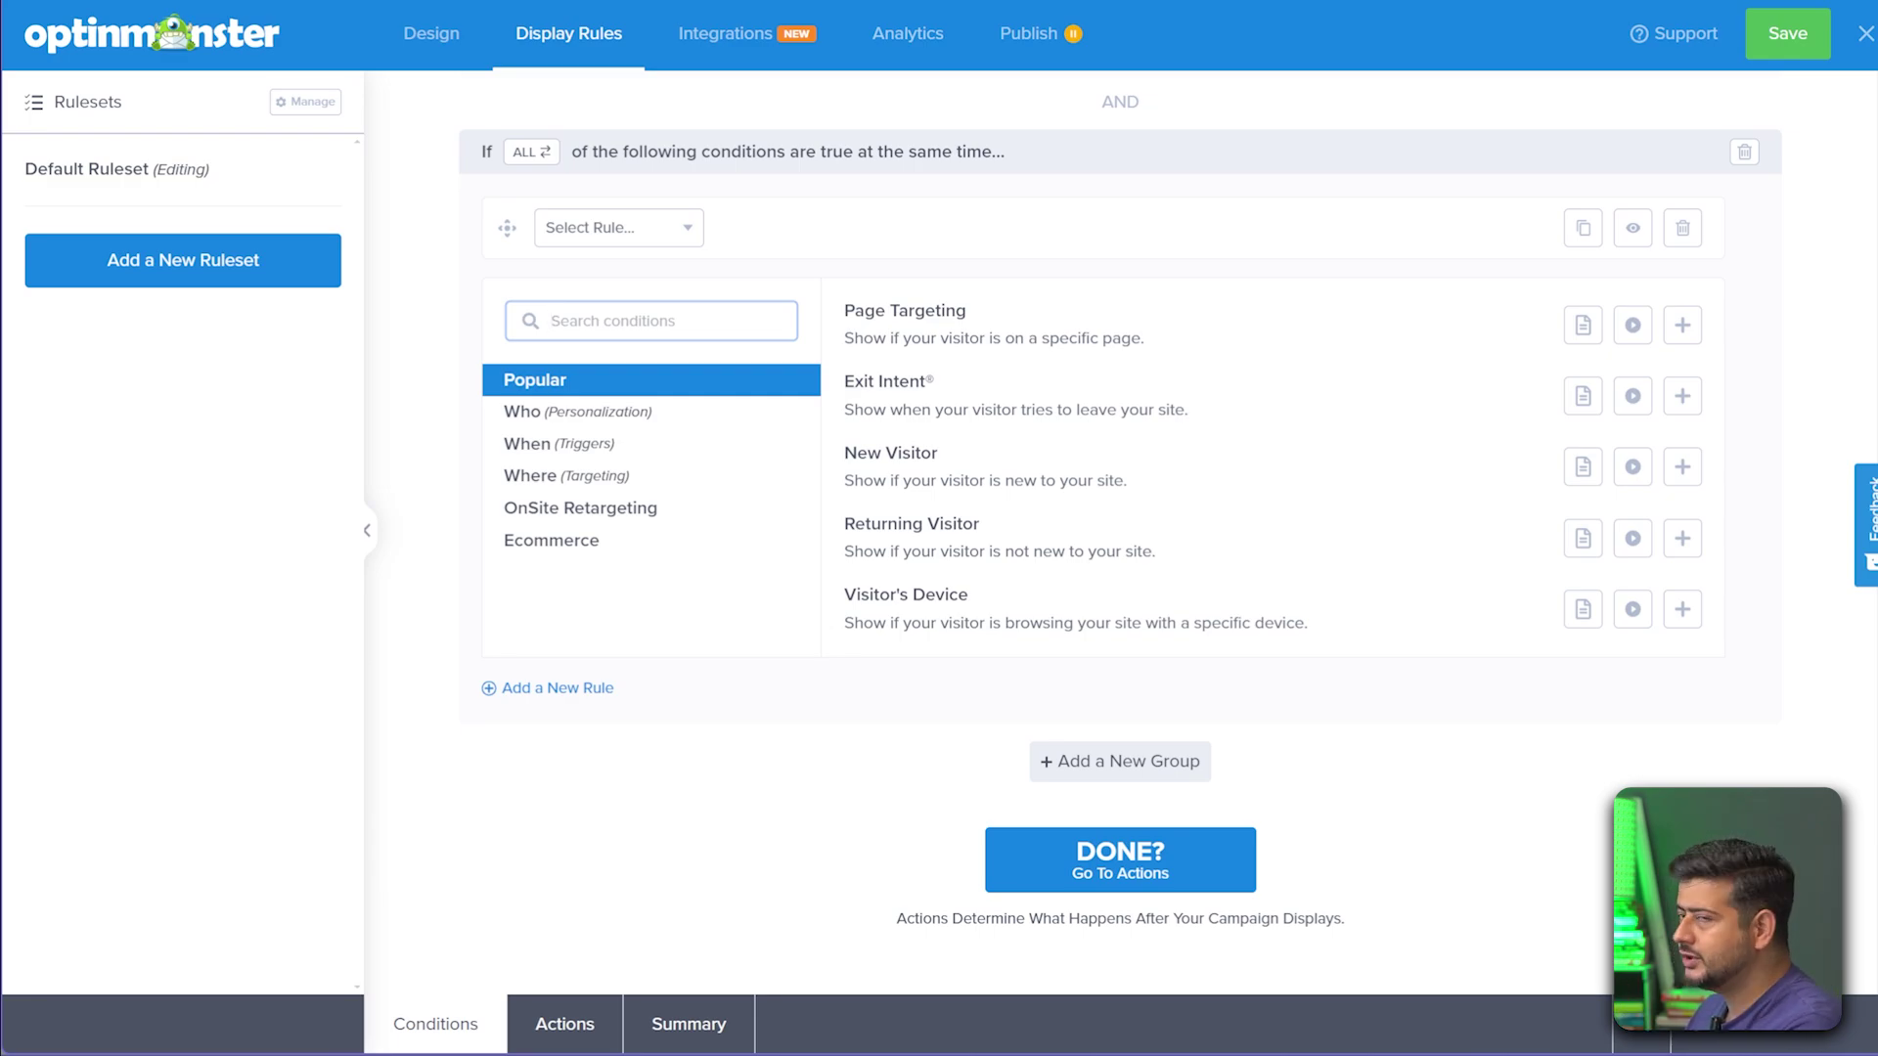
{"action": "type", "text": "click"}
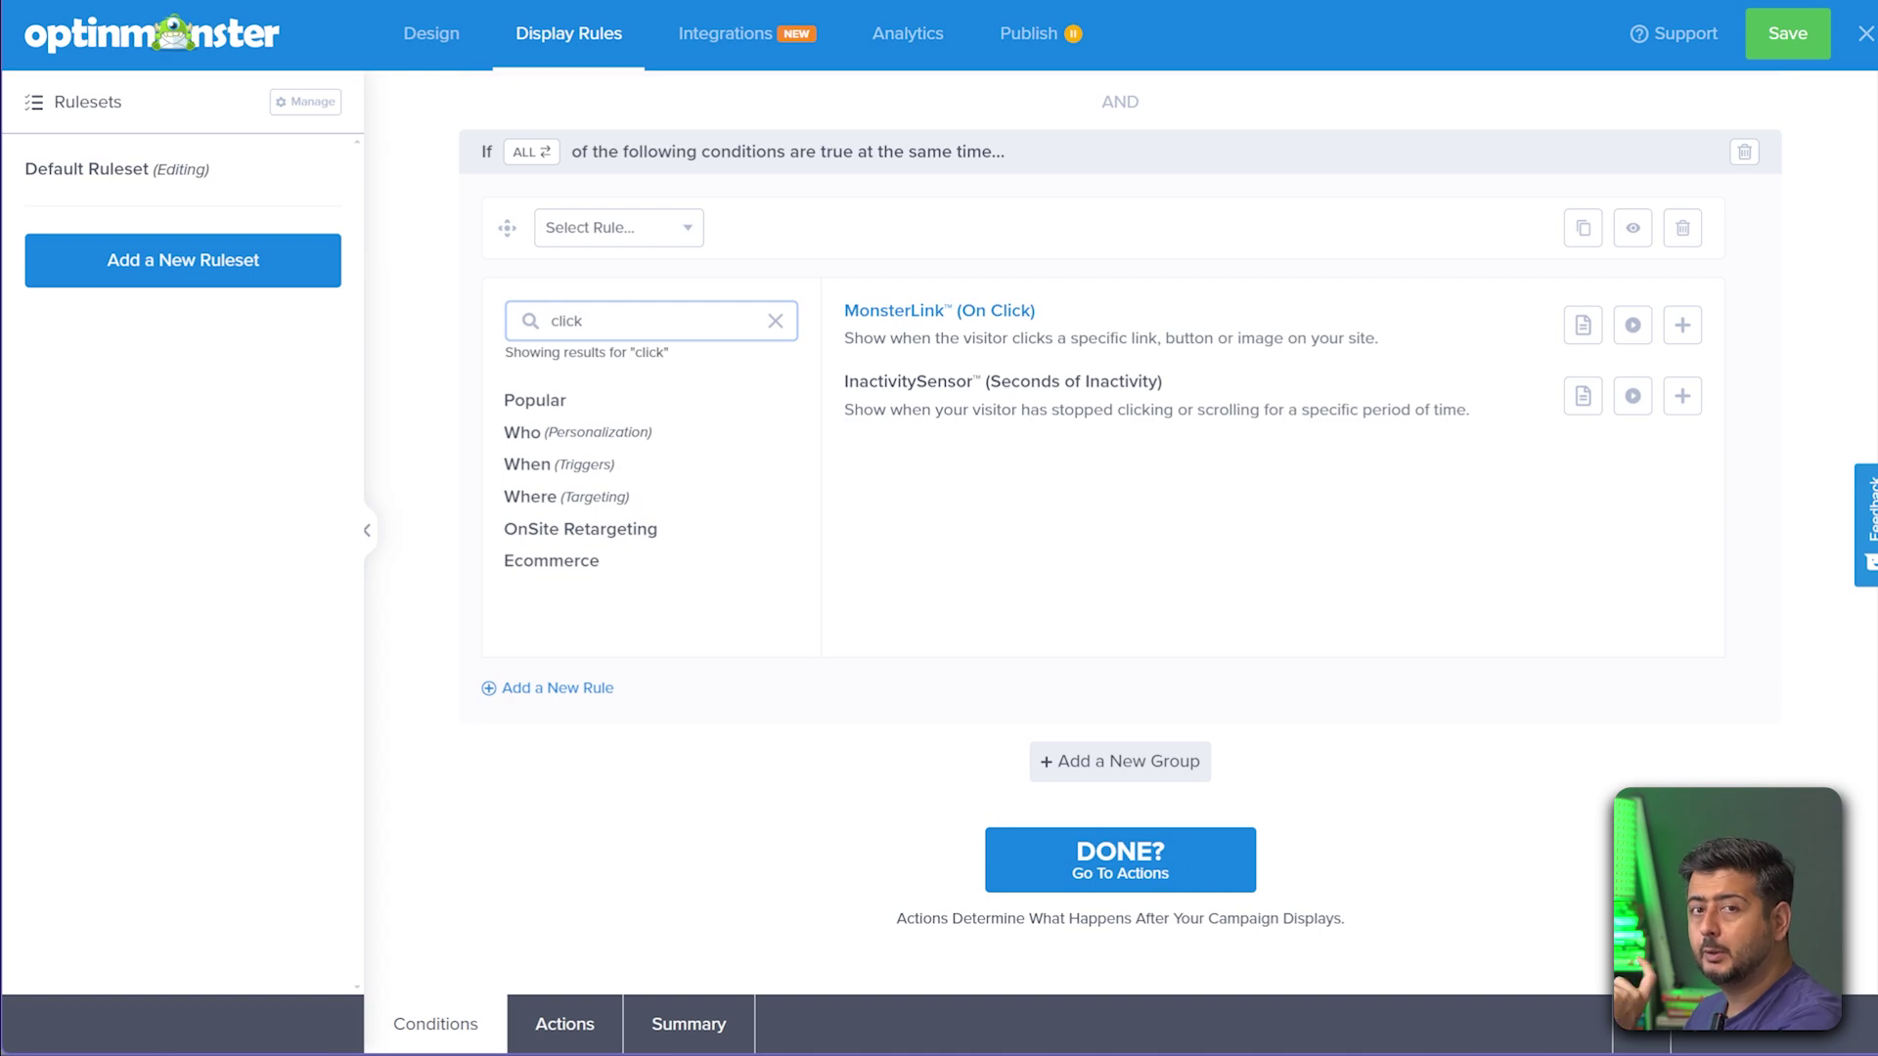
{"action": "key", "text": "Return"}
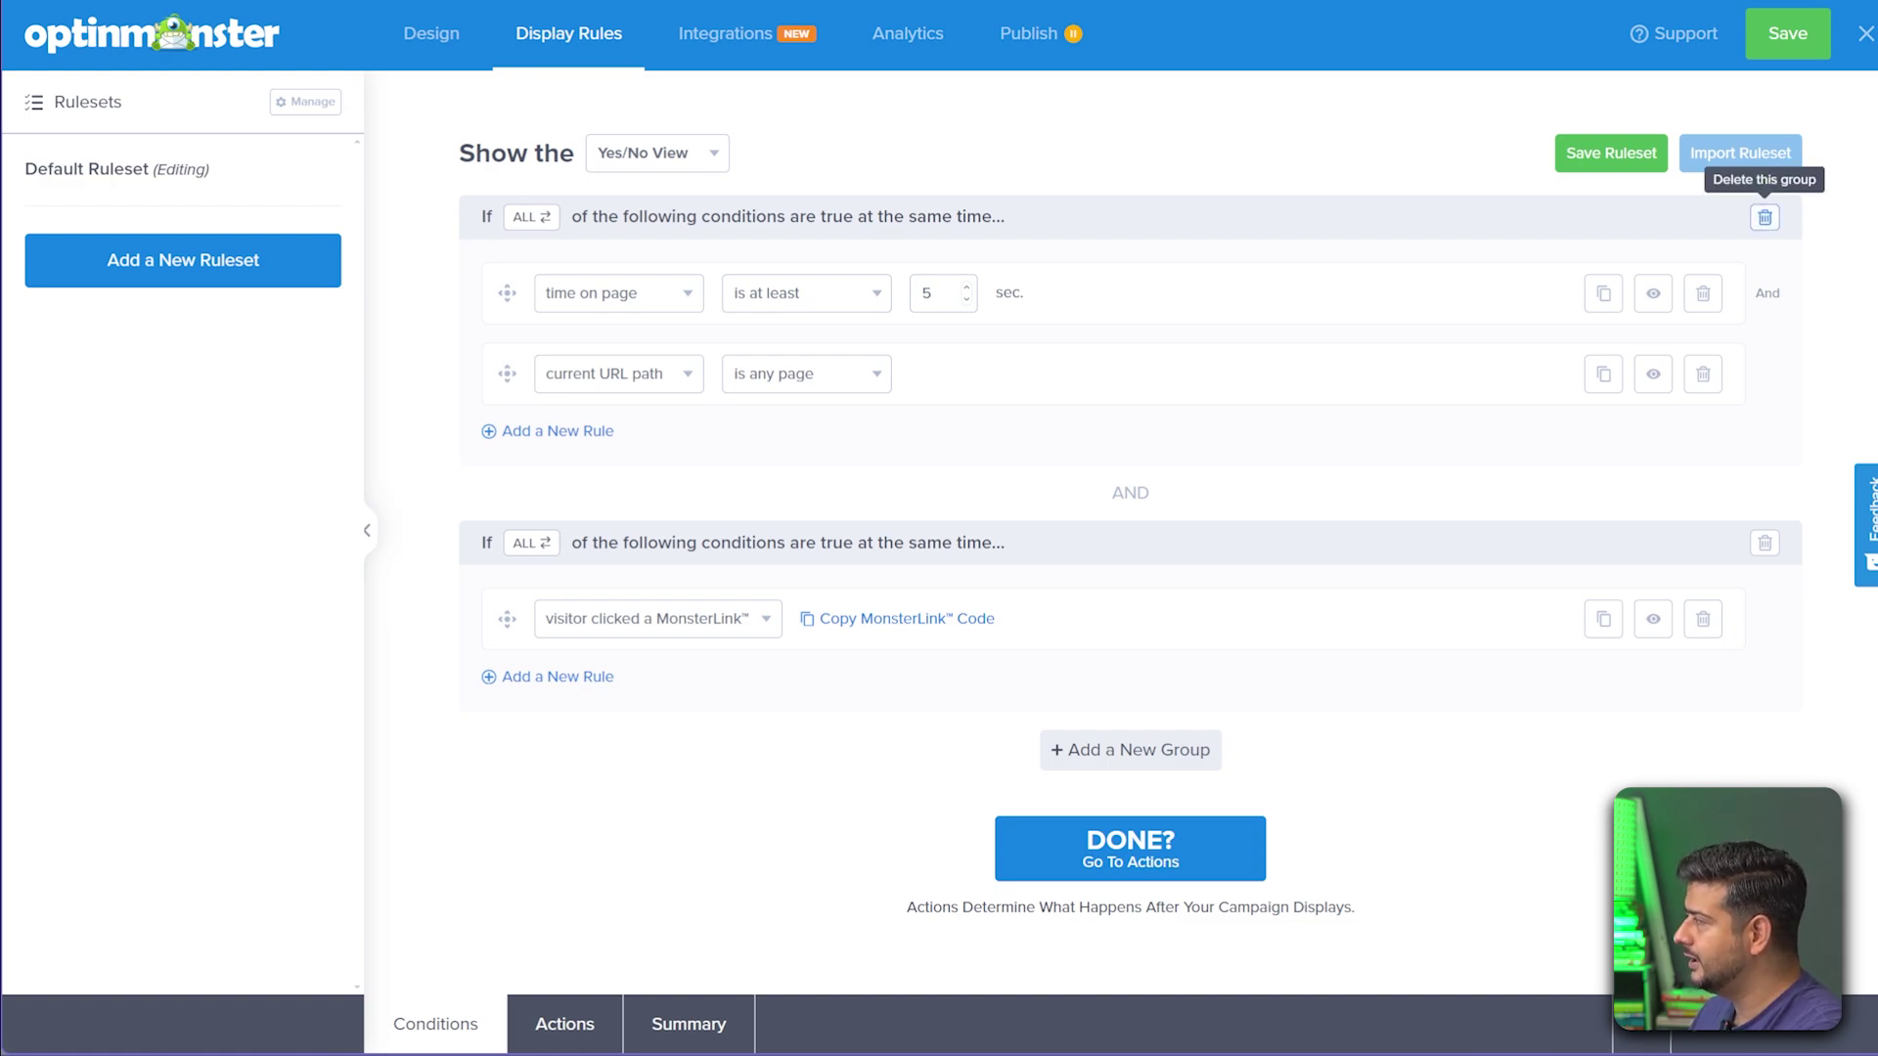
{"action": "left_click", "coordinate": [1765, 217]}
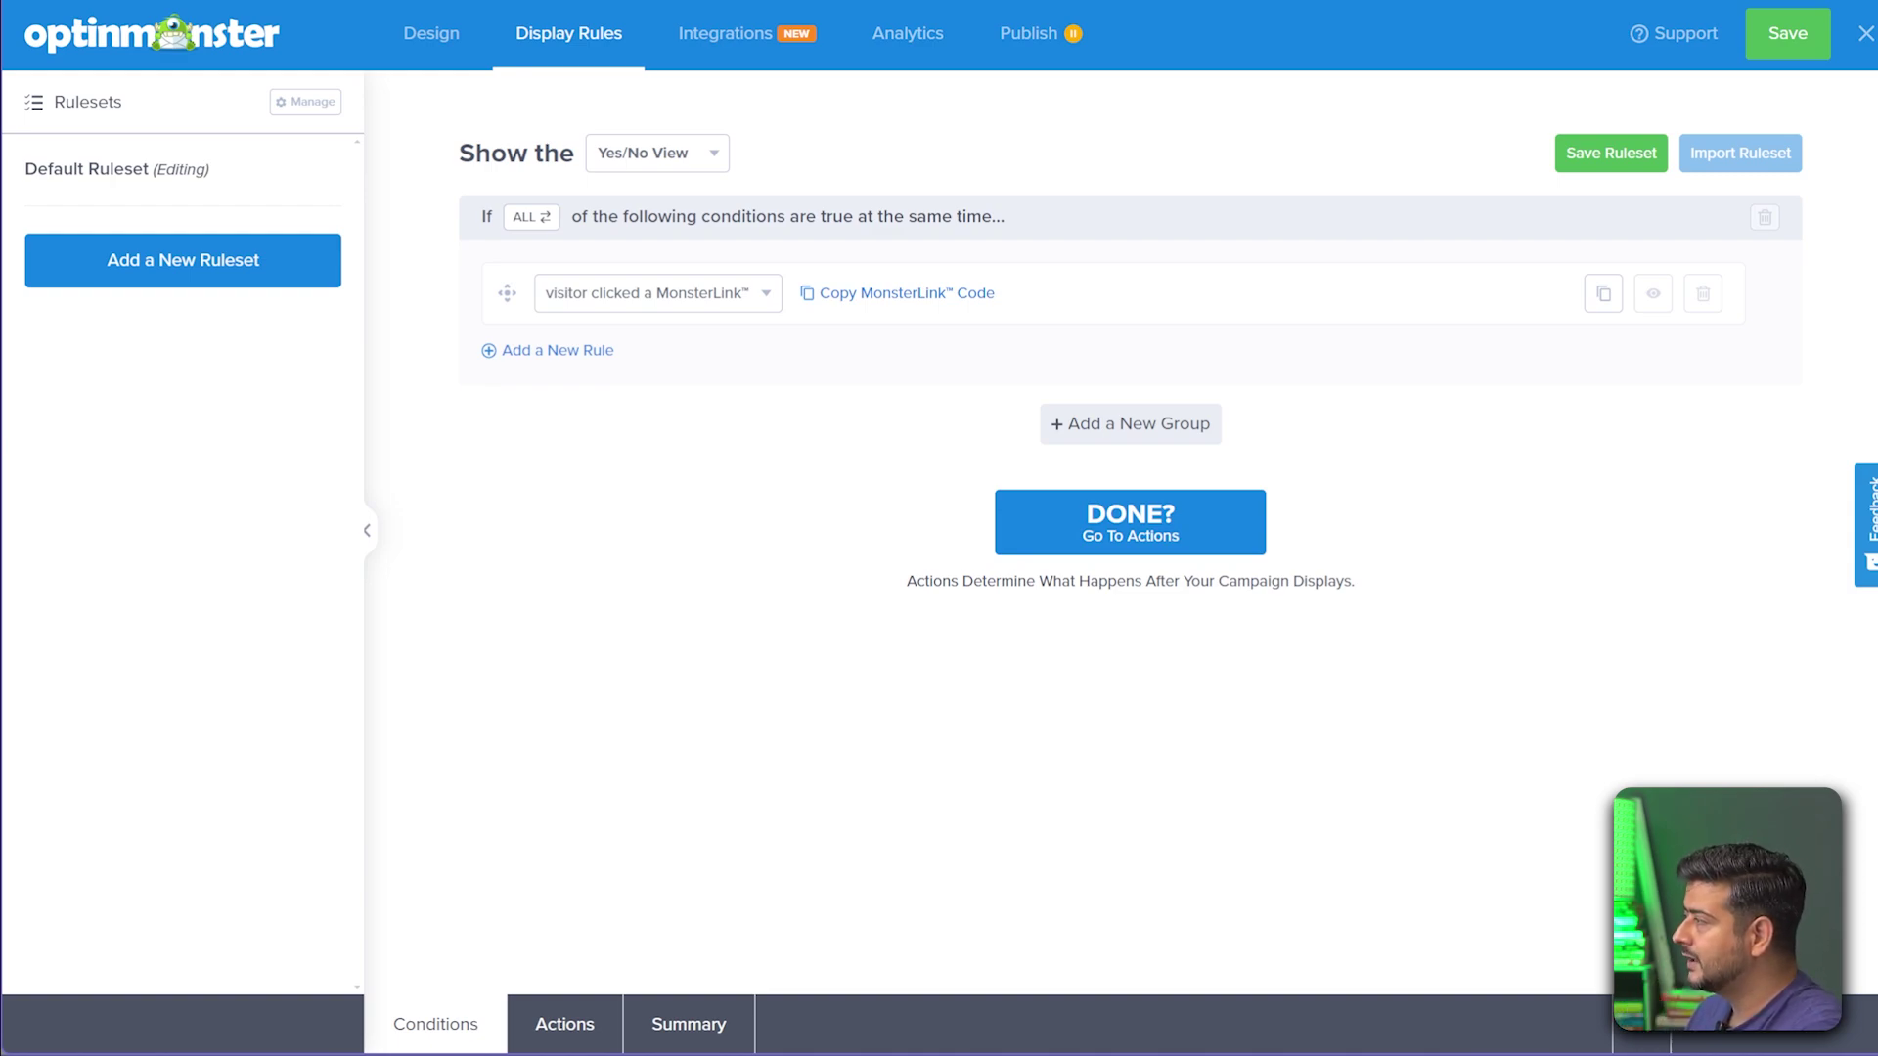
- Copy the MonsterLink code, switch to Notepad++ and paste it into the empty document, resizing the window around it
{"action": "left_click", "coordinate": [906, 293]}
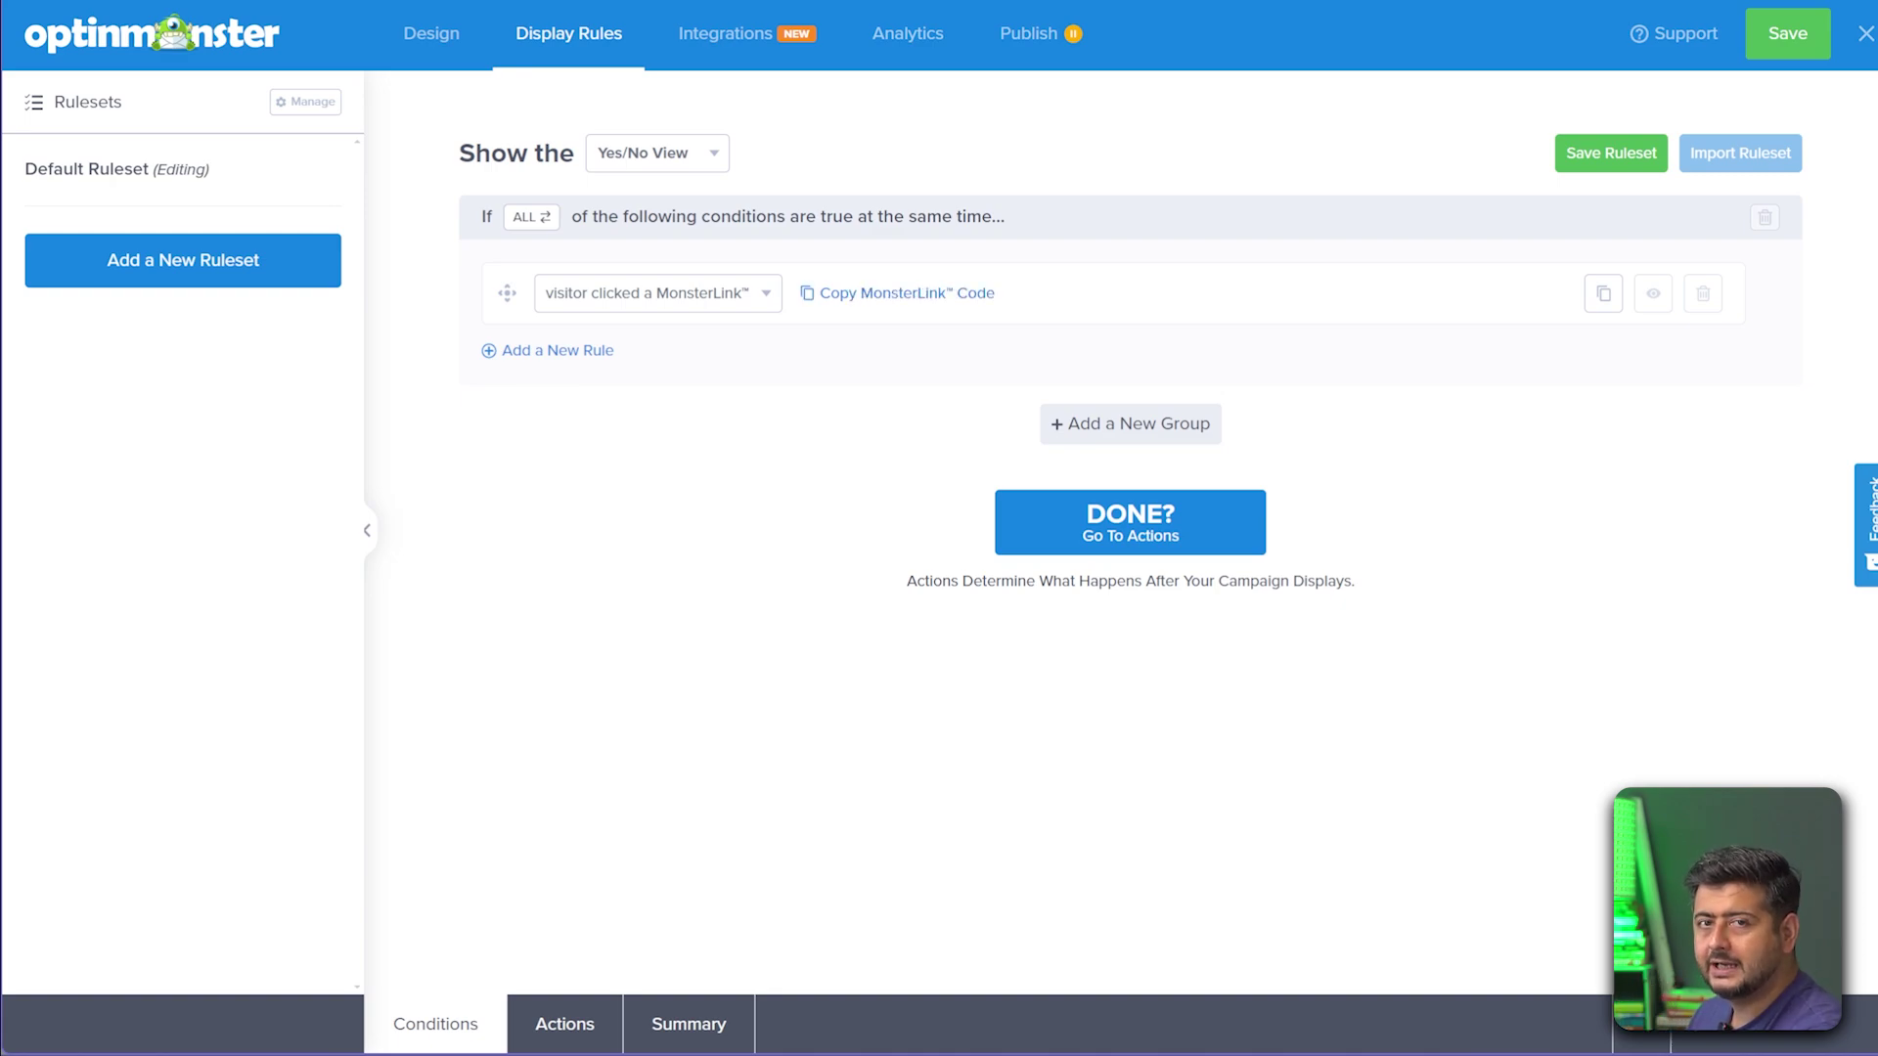
{"action": "key", "text": "alt+Tab"}
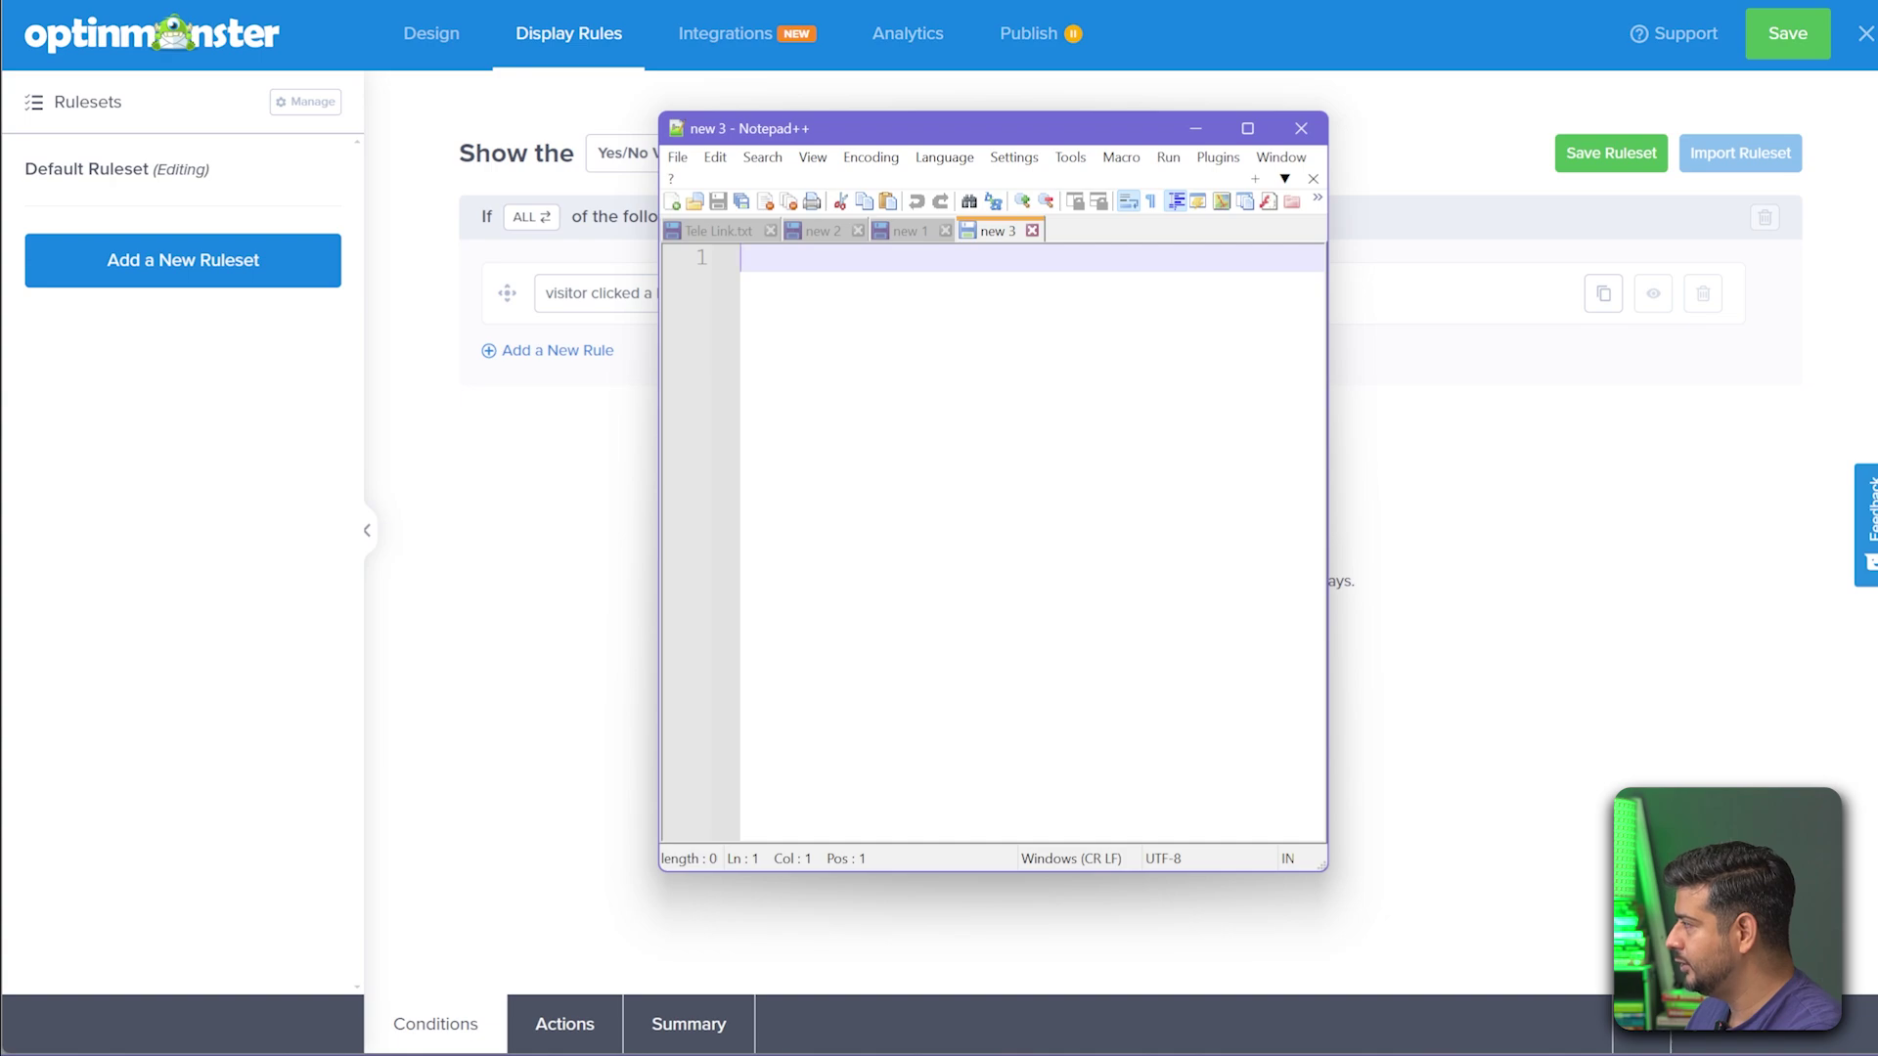
{"action": "left_click_drag", "start_coordinate": [1327, 411], "coordinate": [1748, 410]}
{"action": "key", "text": "ctrl+v"}
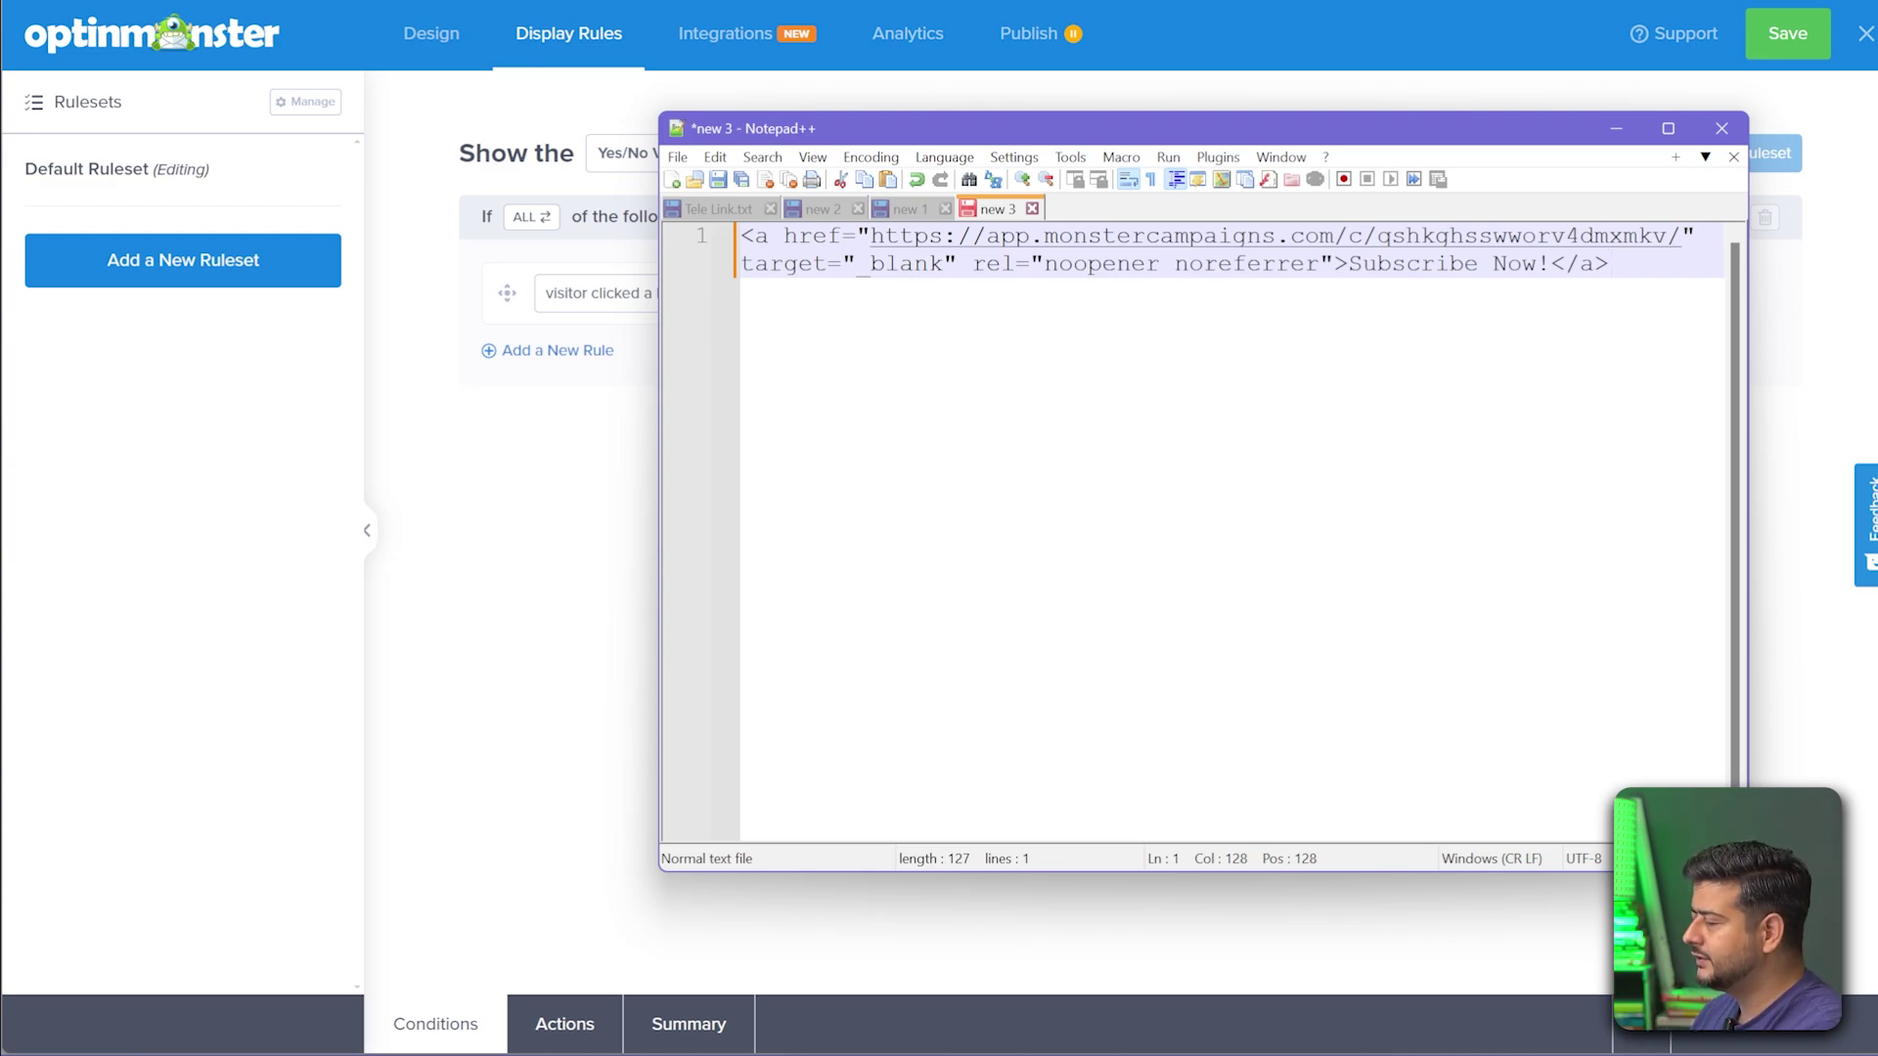
{"action": "left_click_drag", "start_coordinate": [1740, 352], "coordinate": [1226, 391]}
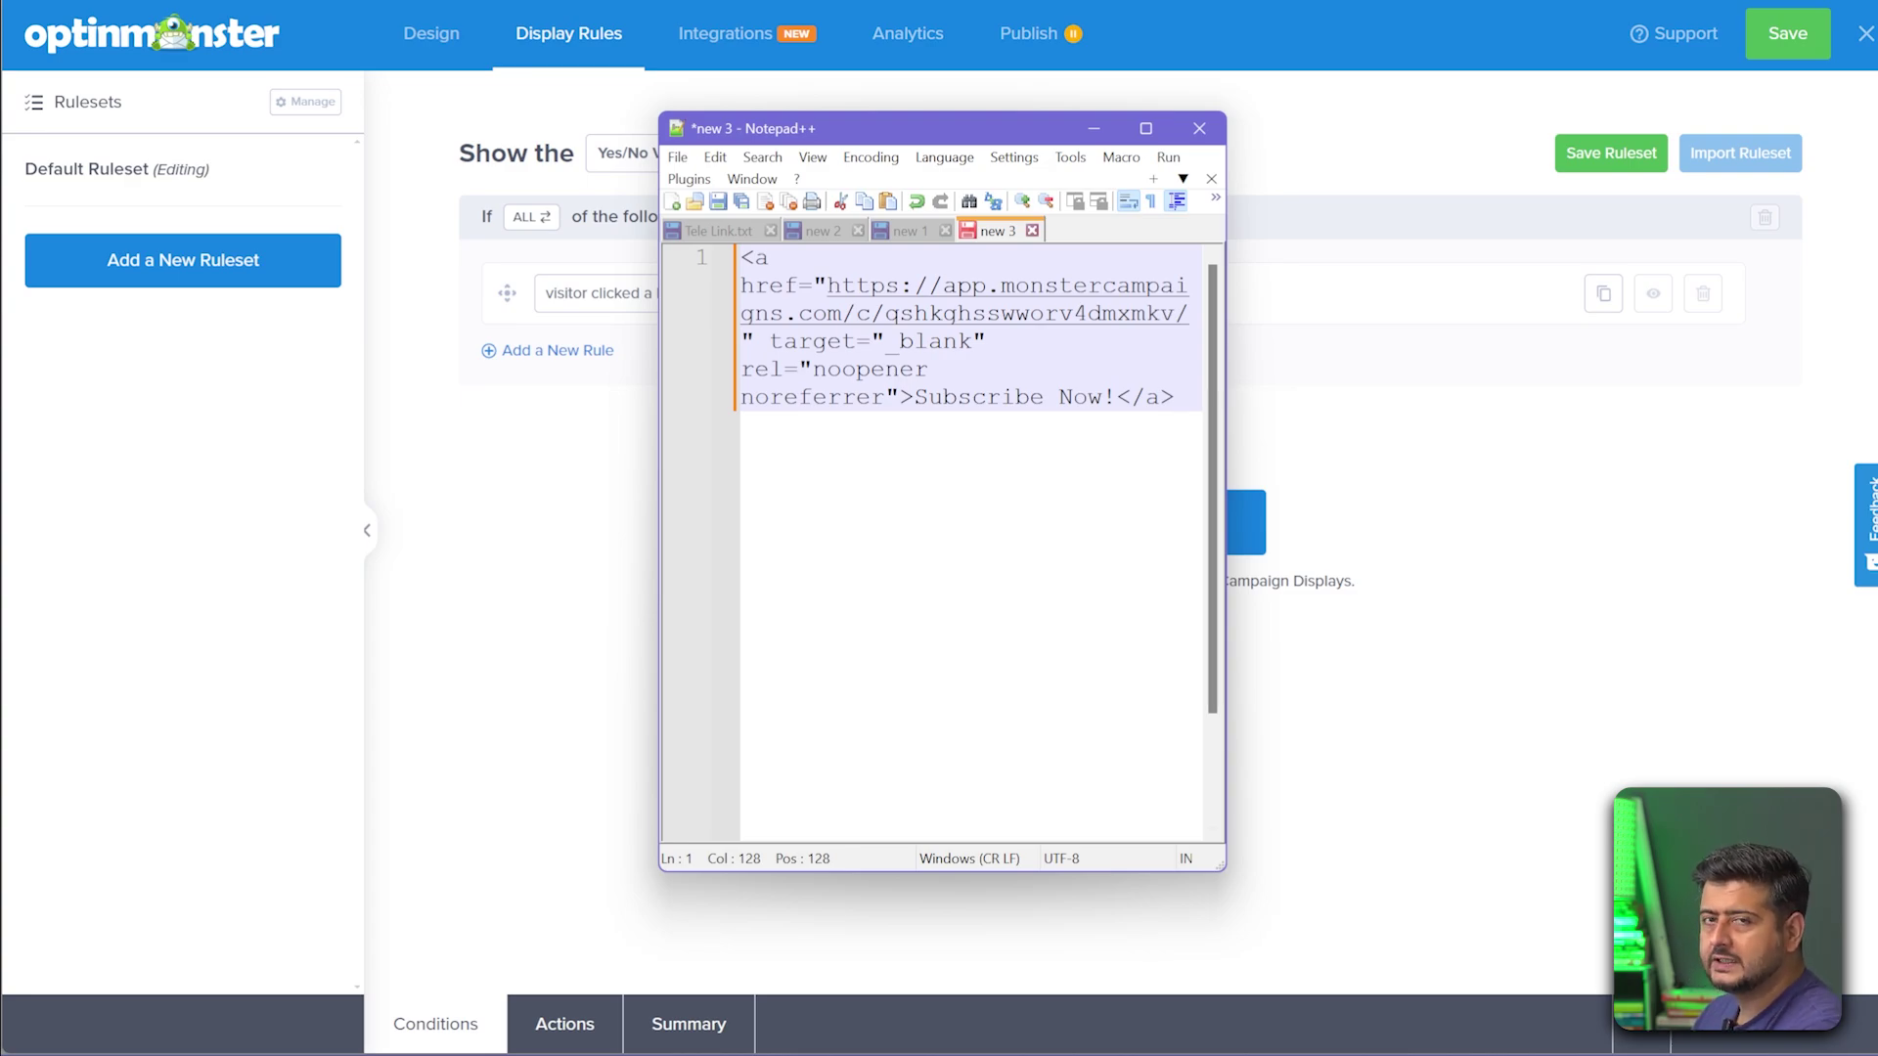
- Move Notepad++ off this screen and review the marketing integrations available for the campaign
{"action": "key", "text": "super+shift+Right"}
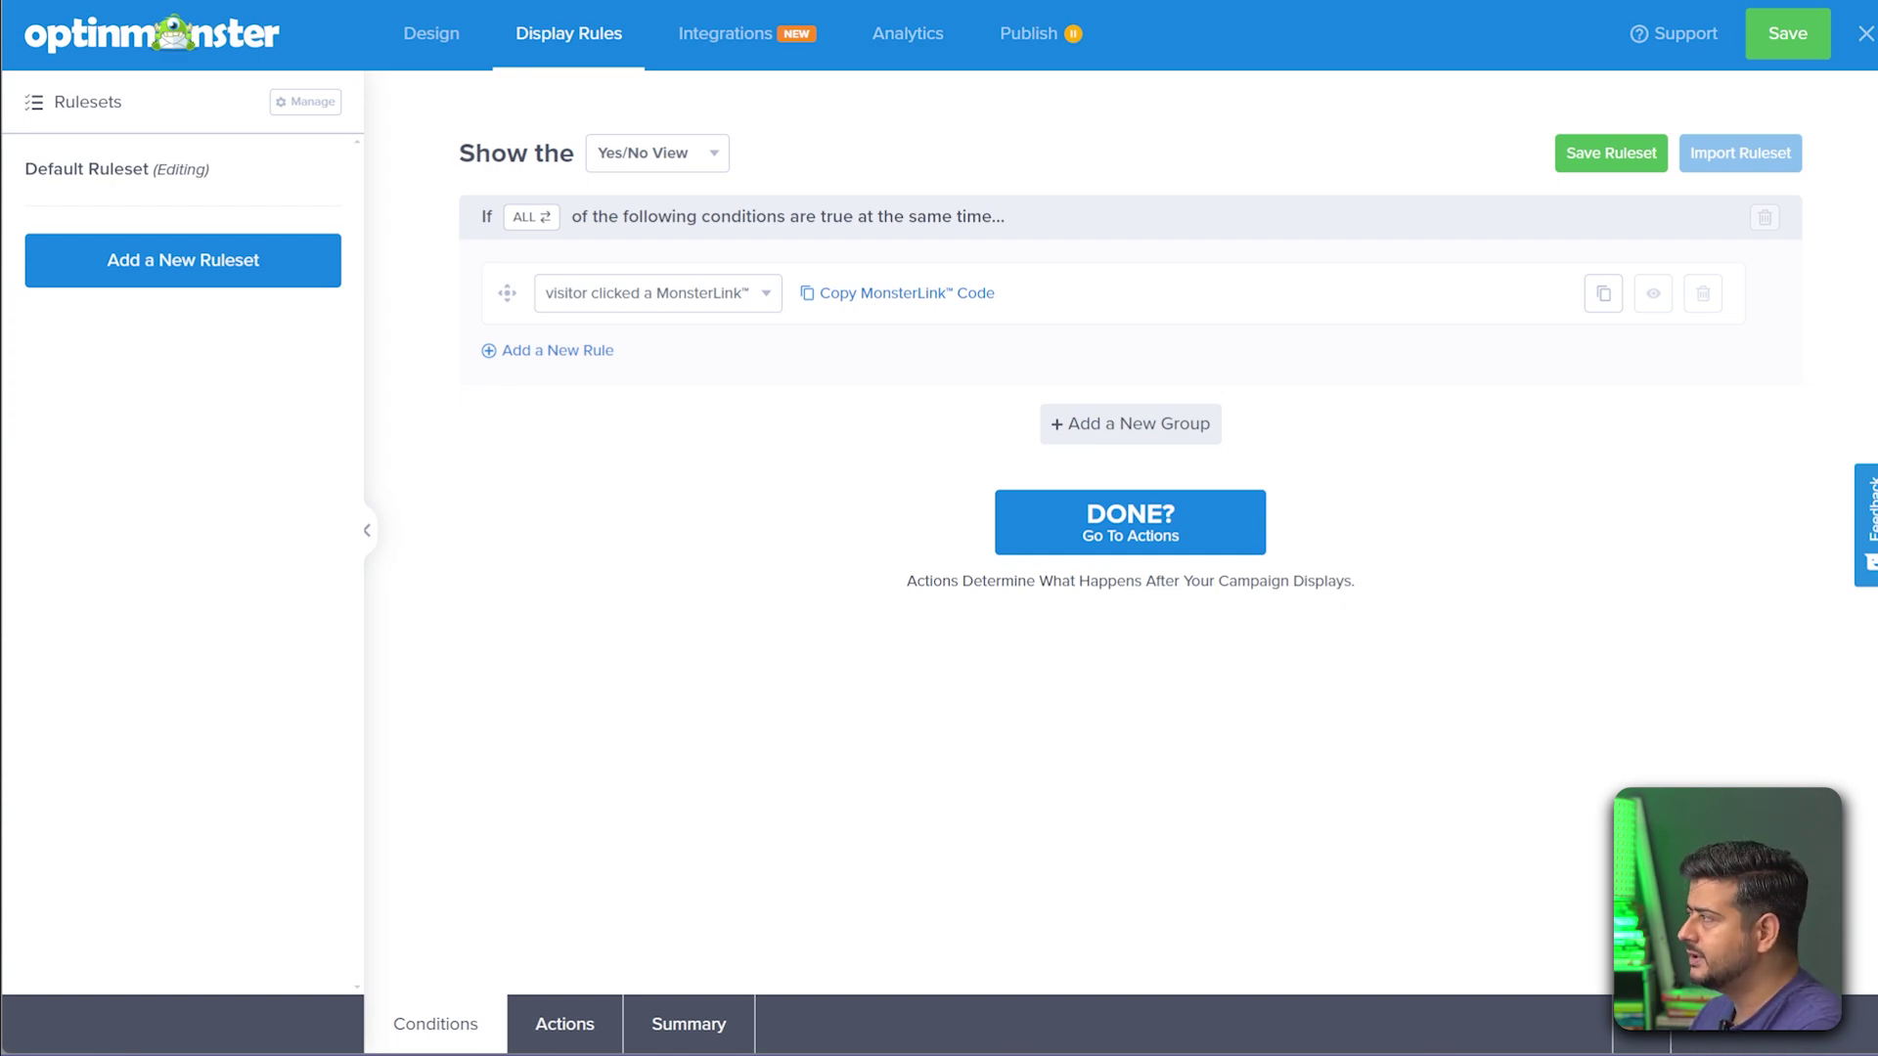
{"action": "left_click", "coordinate": [724, 34]}
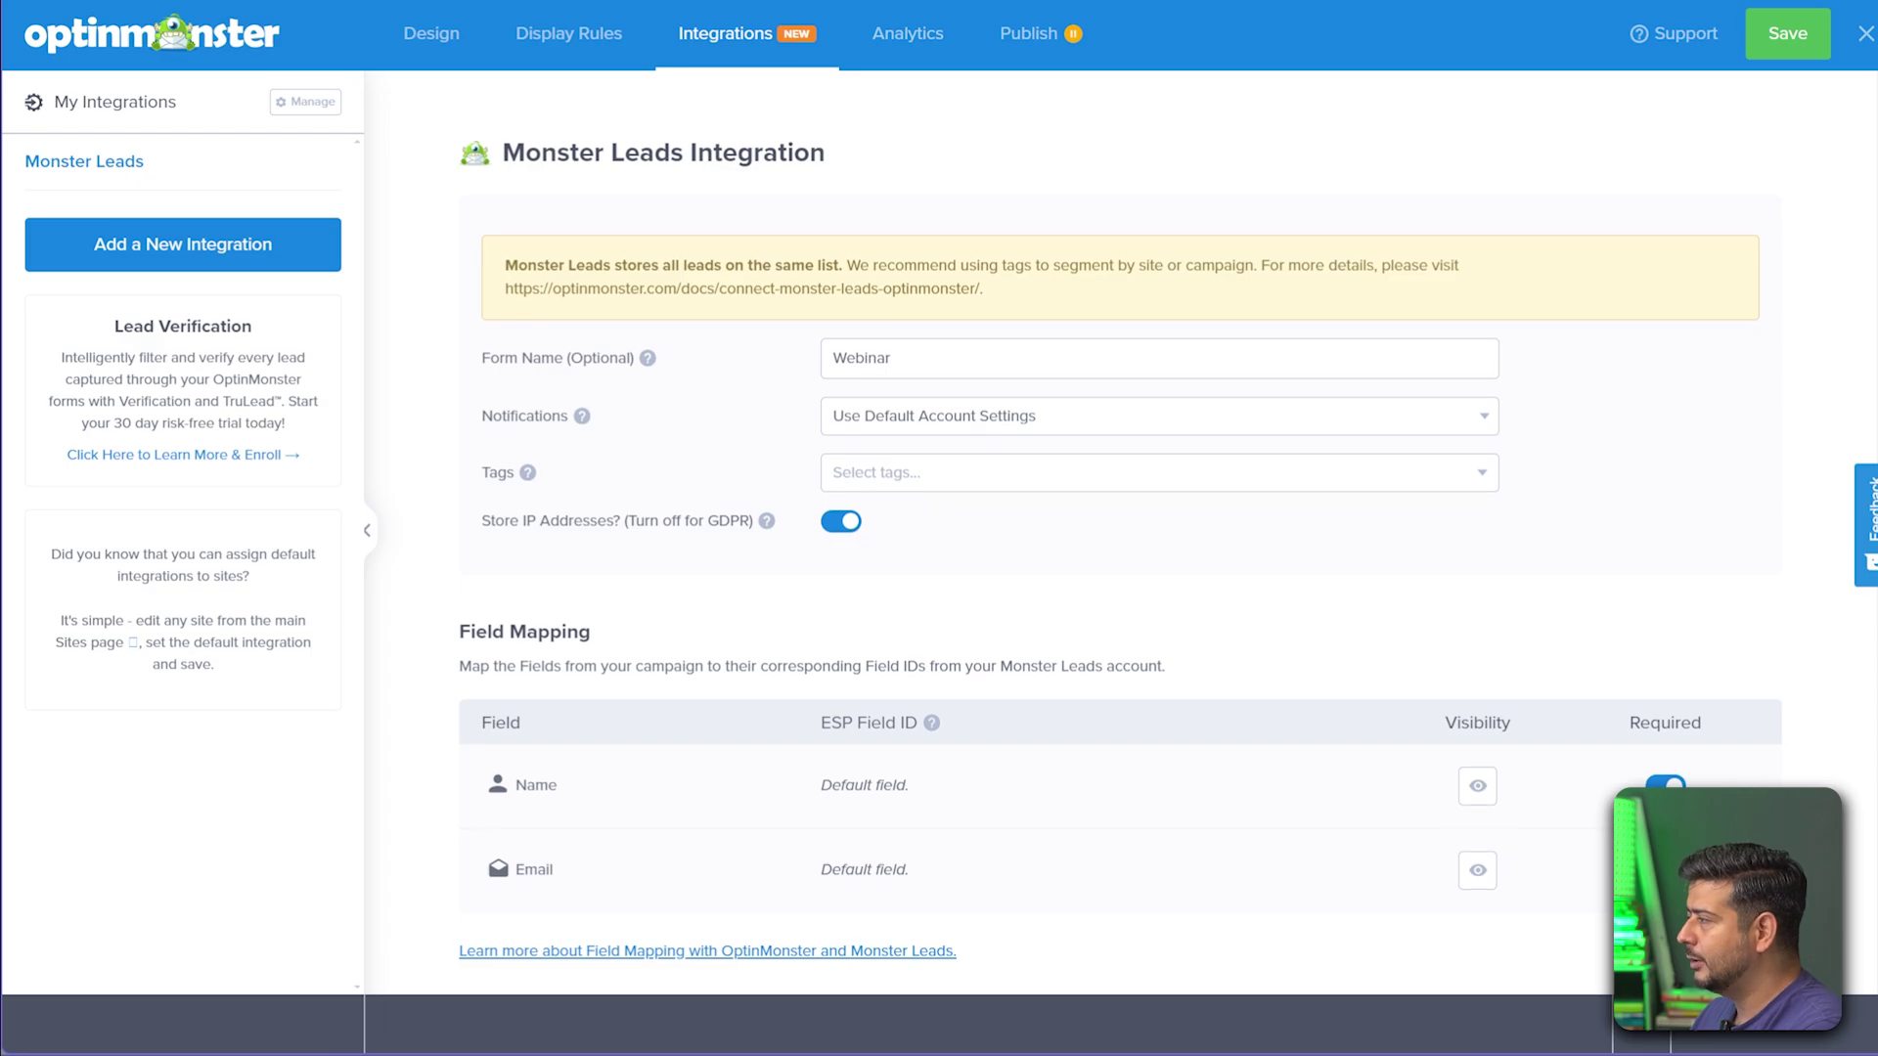
{"action": "scroll", "coordinate": [1119, 531], "scroll_direction": "down", "scroll_amount": 1}
{"action": "left_click", "coordinate": [183, 244]}
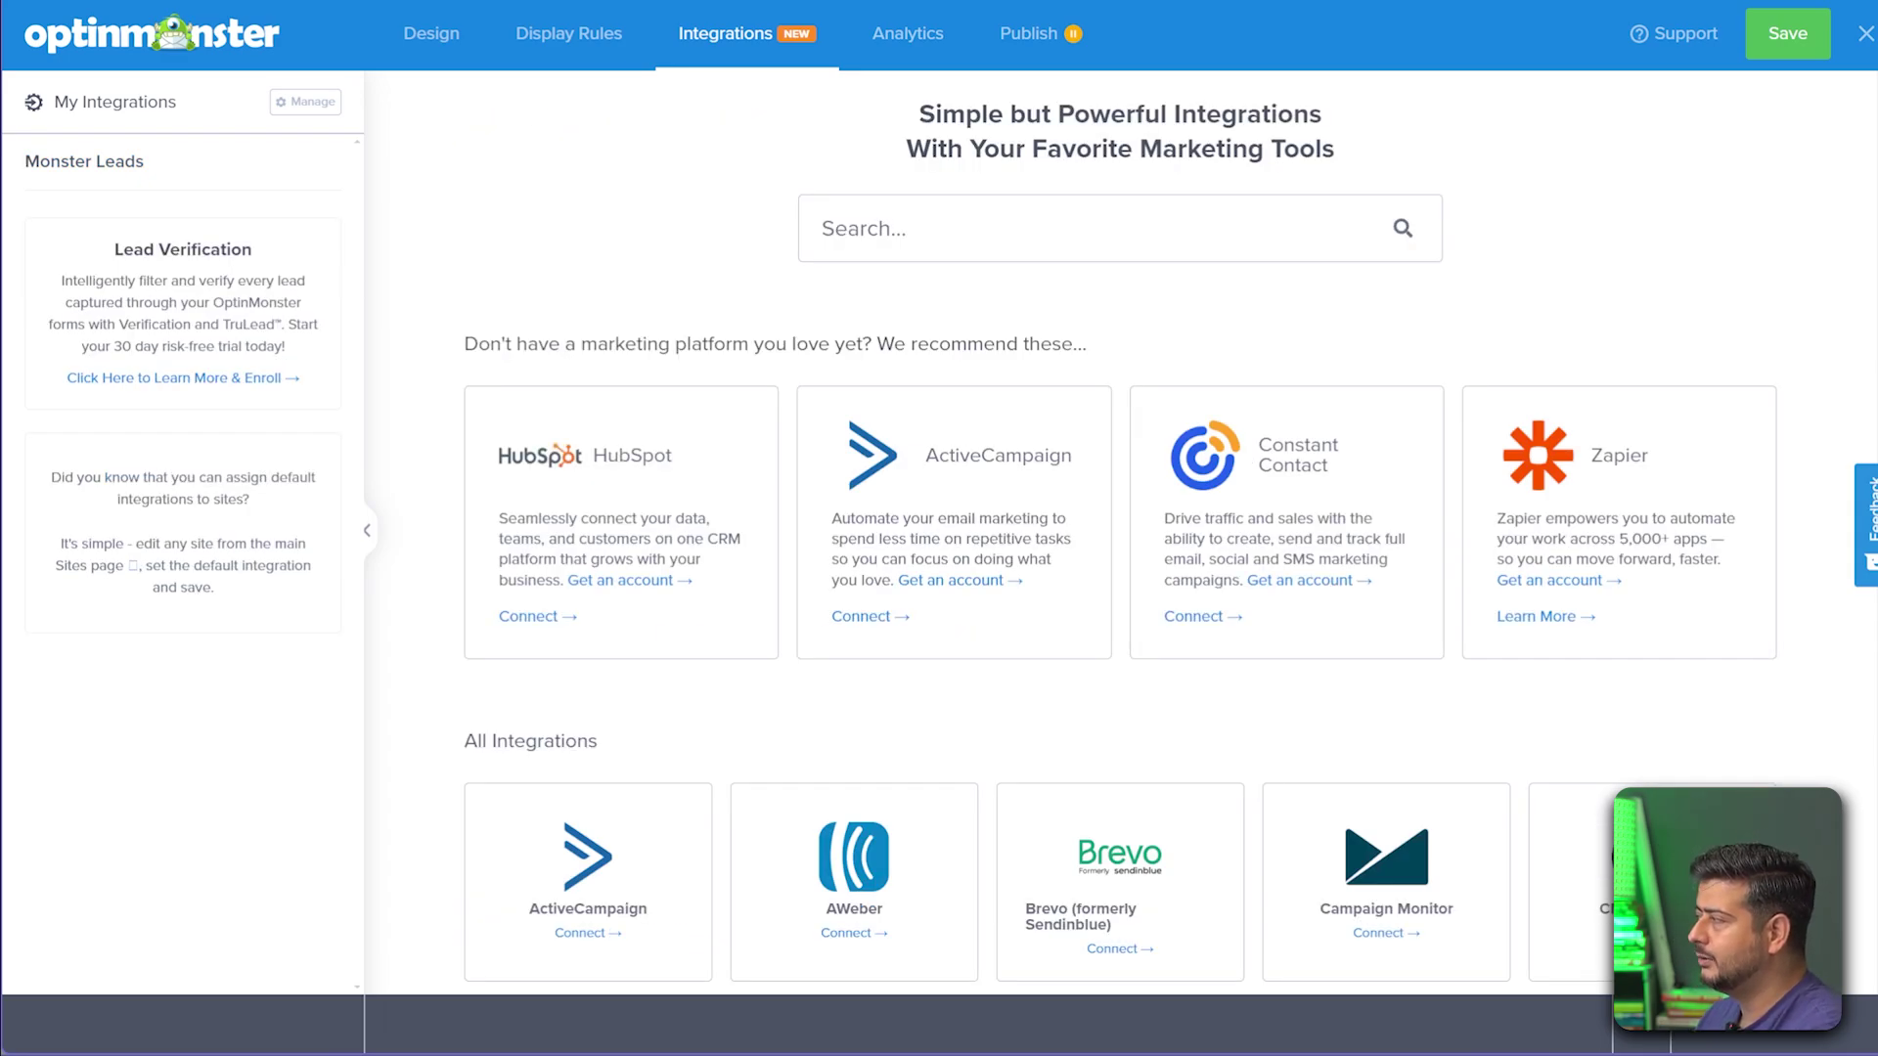
{"action": "scroll", "coordinate": [1119, 537], "scroll_direction": "down", "scroll_amount": 6}
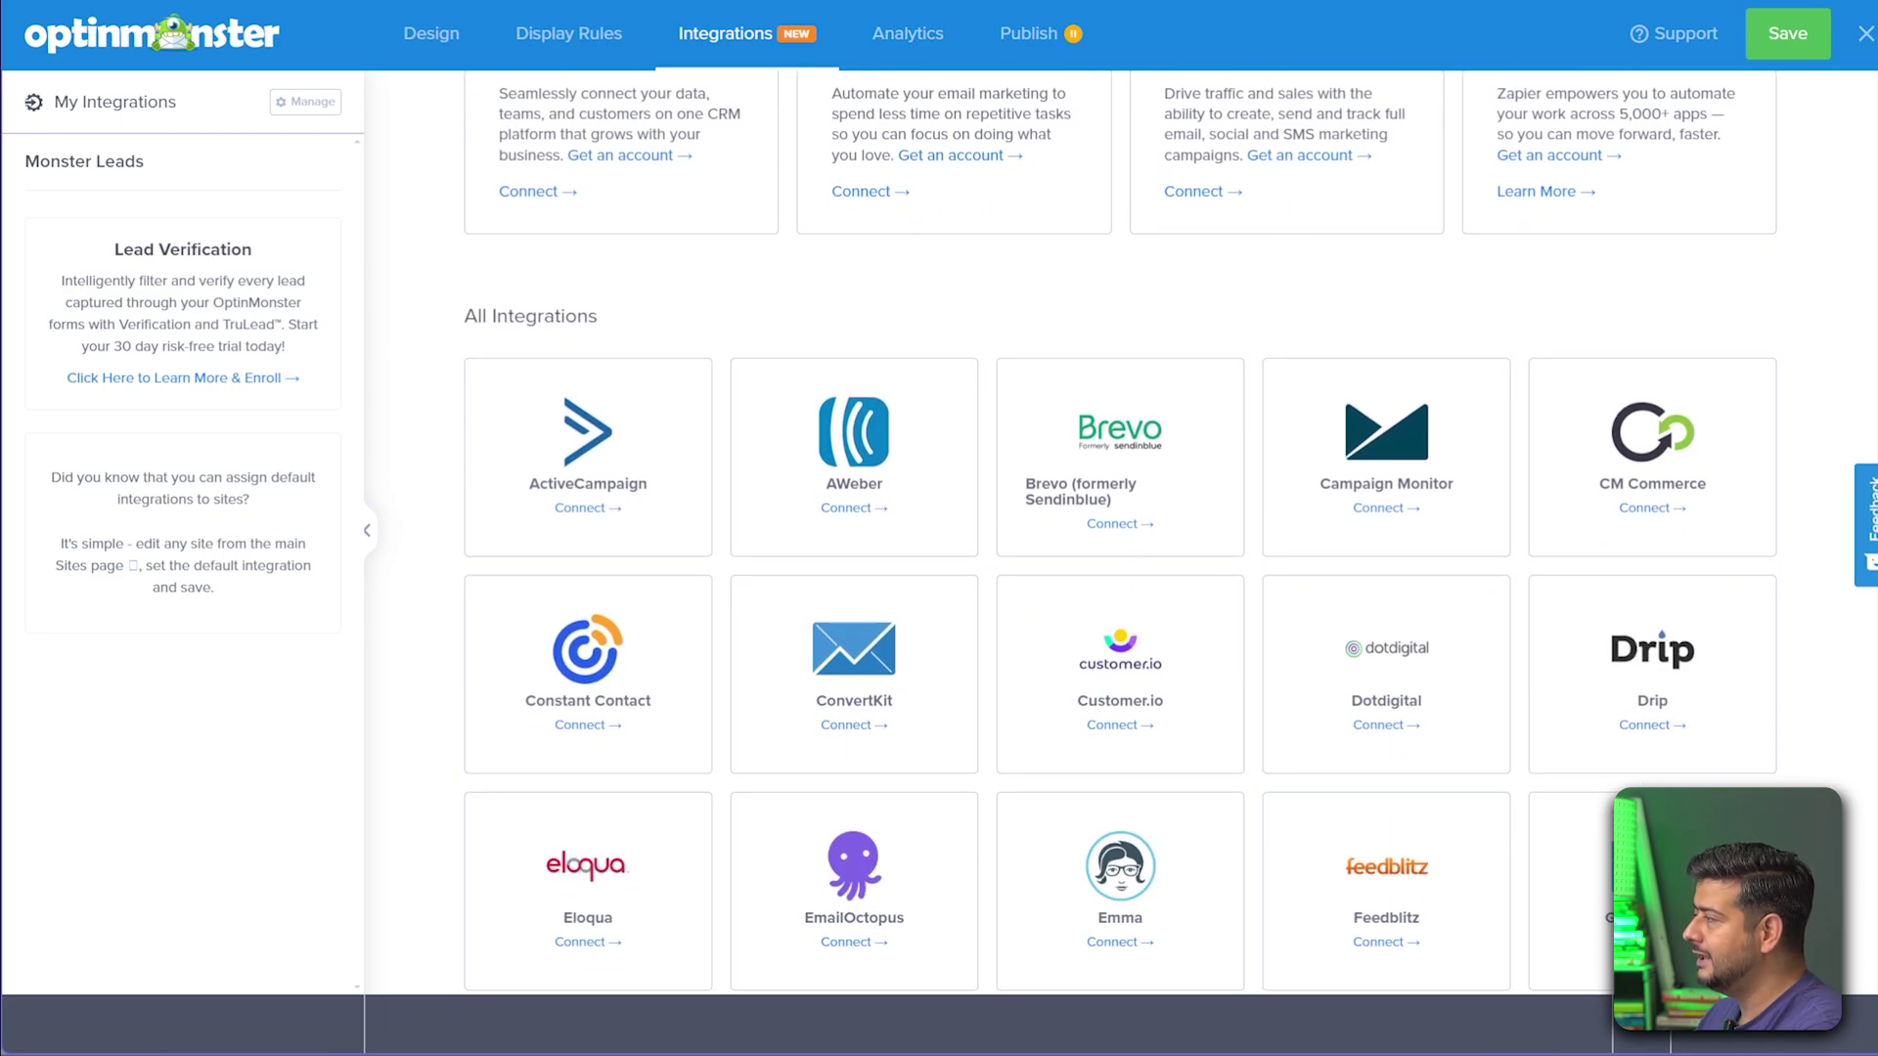
{"action": "scroll", "coordinate": [1119, 531], "scroll_direction": "down", "scroll_amount": 3}
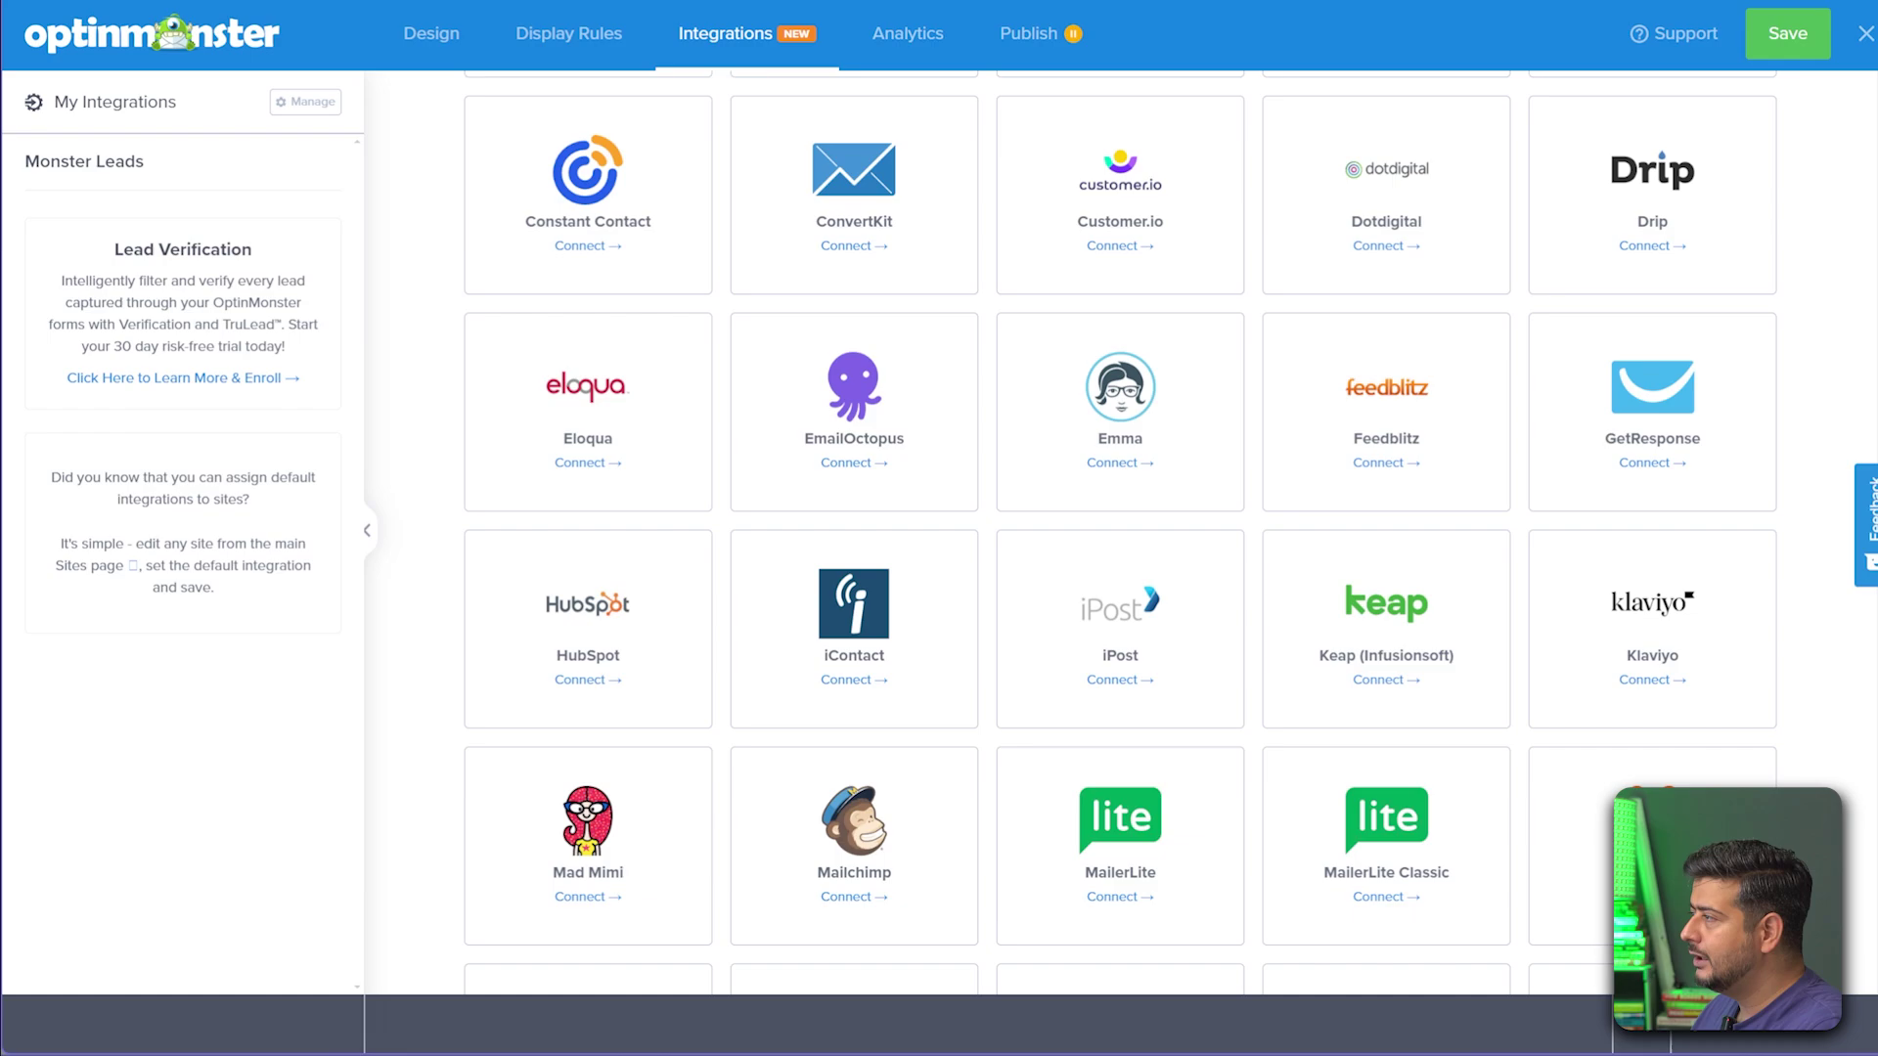
{"action": "scroll", "coordinate": [1121, 523], "scroll_direction": "up", "scroll_amount": 7}
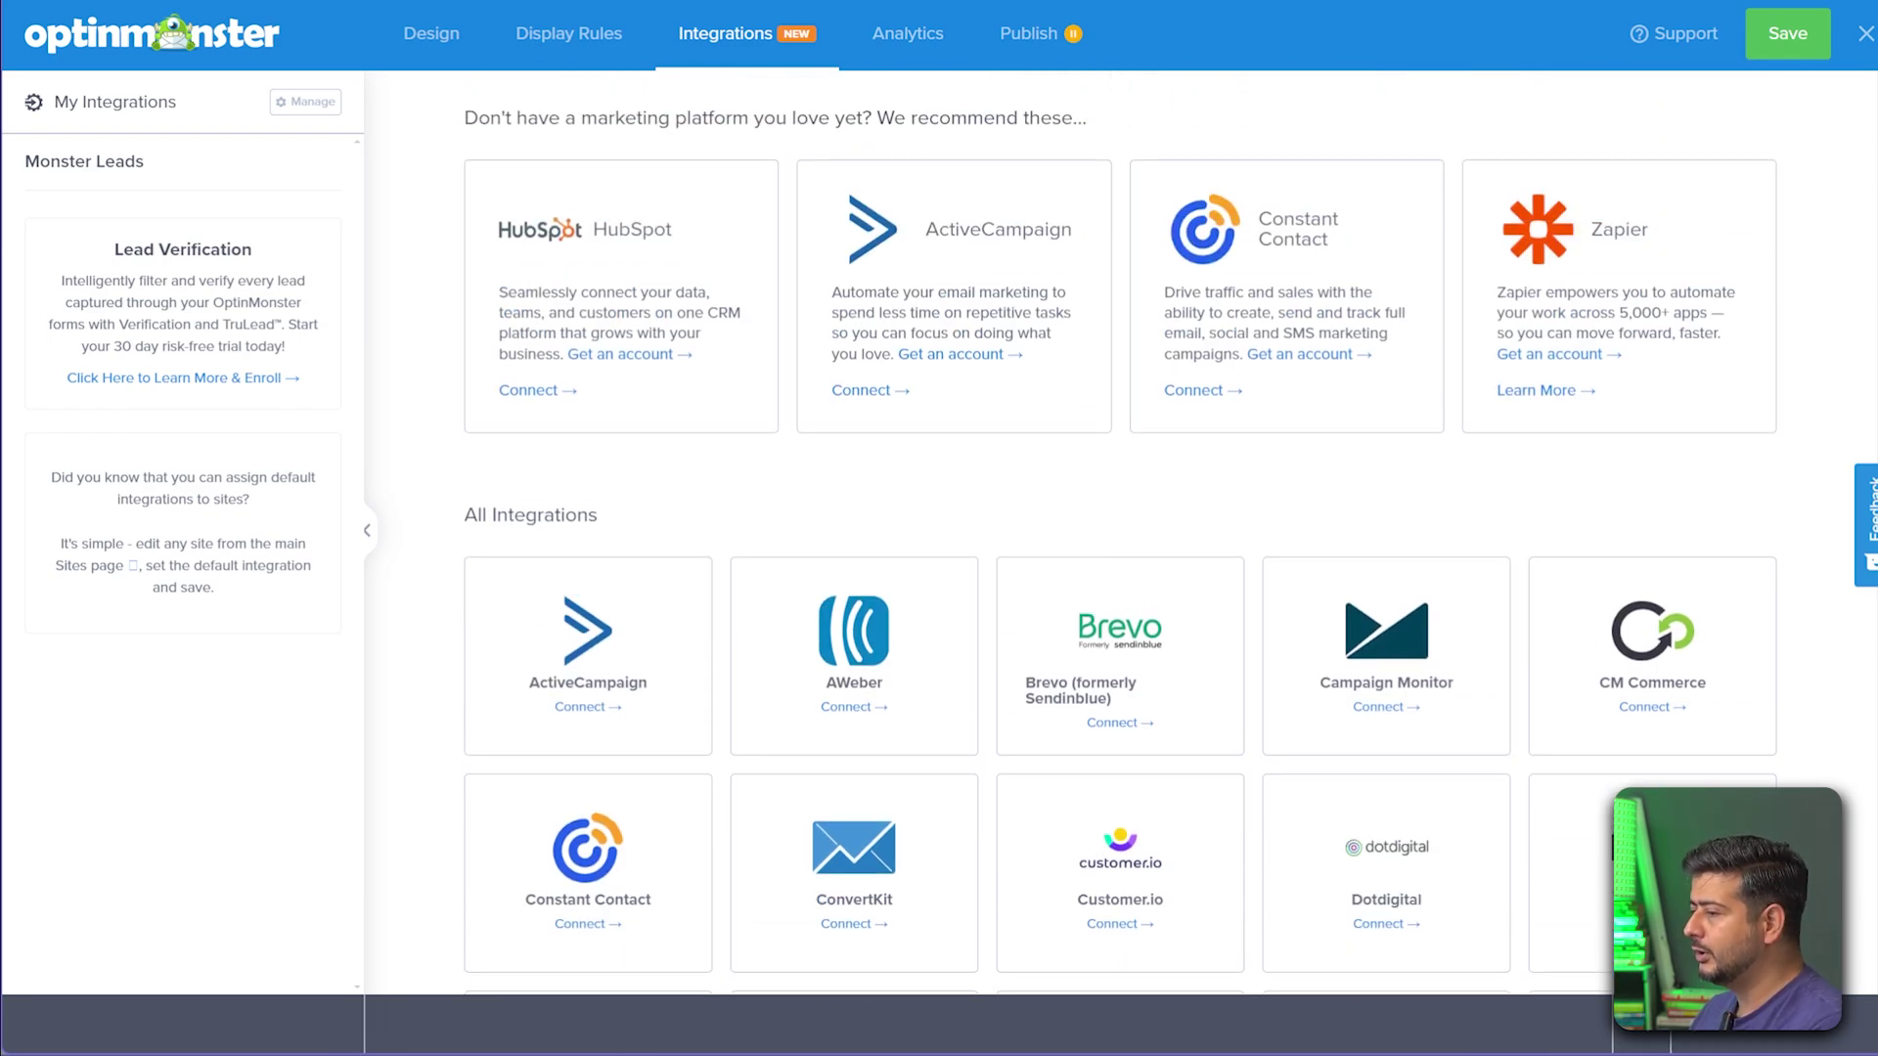
{"action": "scroll", "coordinate": [1121, 533], "scroll_direction": "up", "scroll_amount": 3}
- View the Webinar campaign's analytics connections and set its publish status to Publish
{"action": "left_click", "coordinate": [908, 33]}
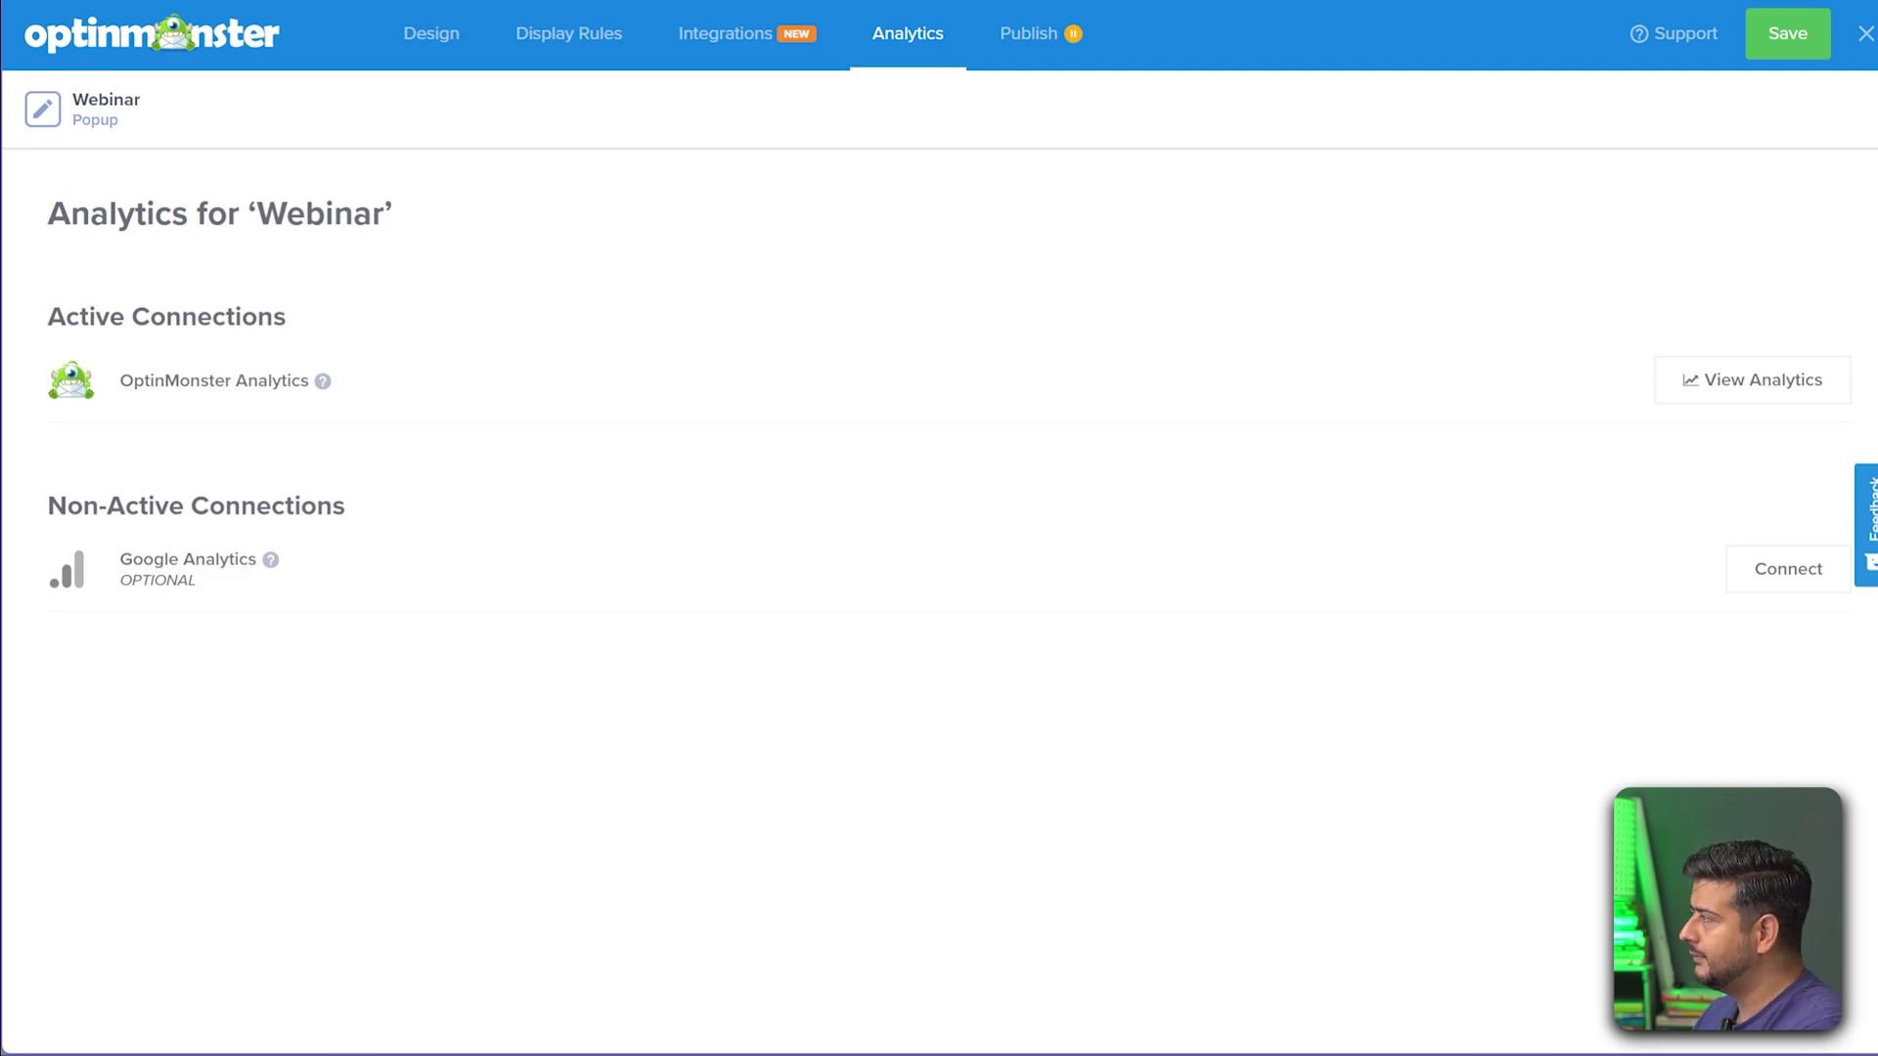
{"action": "left_click", "coordinate": [1029, 33]}
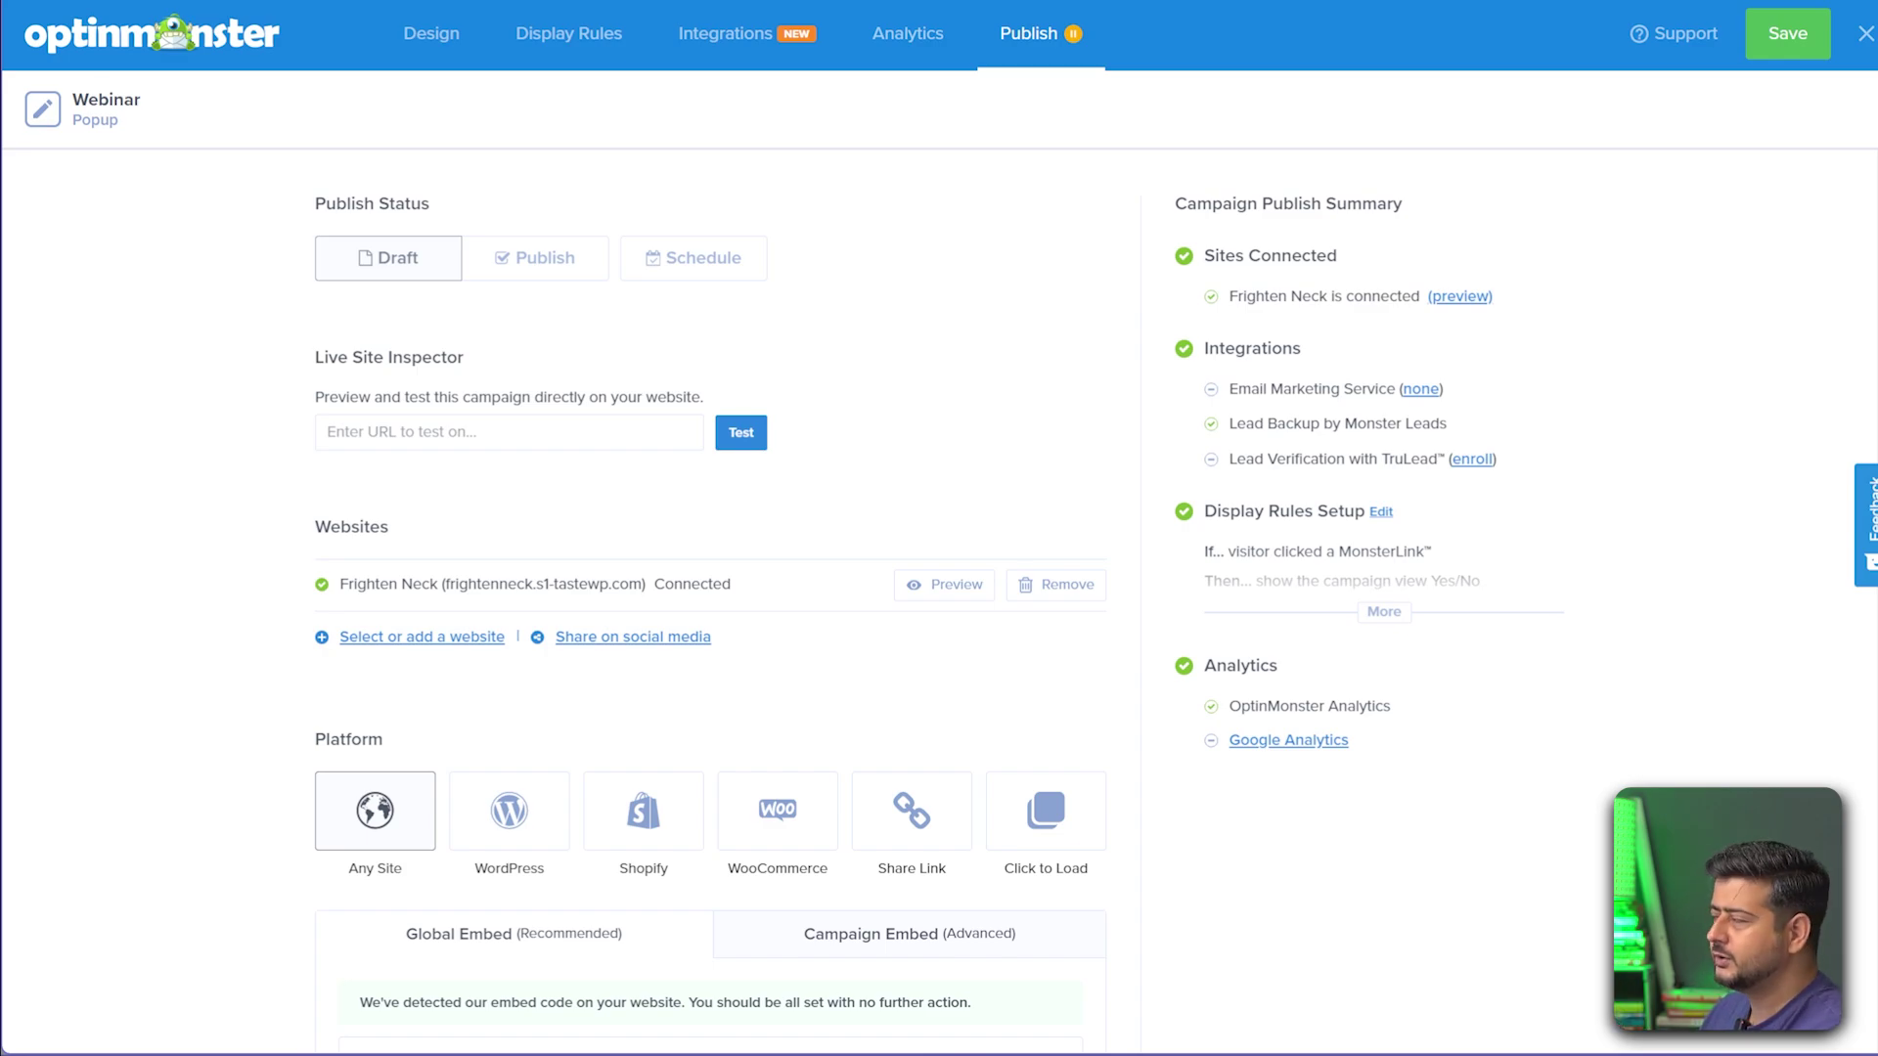
{"action": "left_click", "coordinate": [535, 257]}
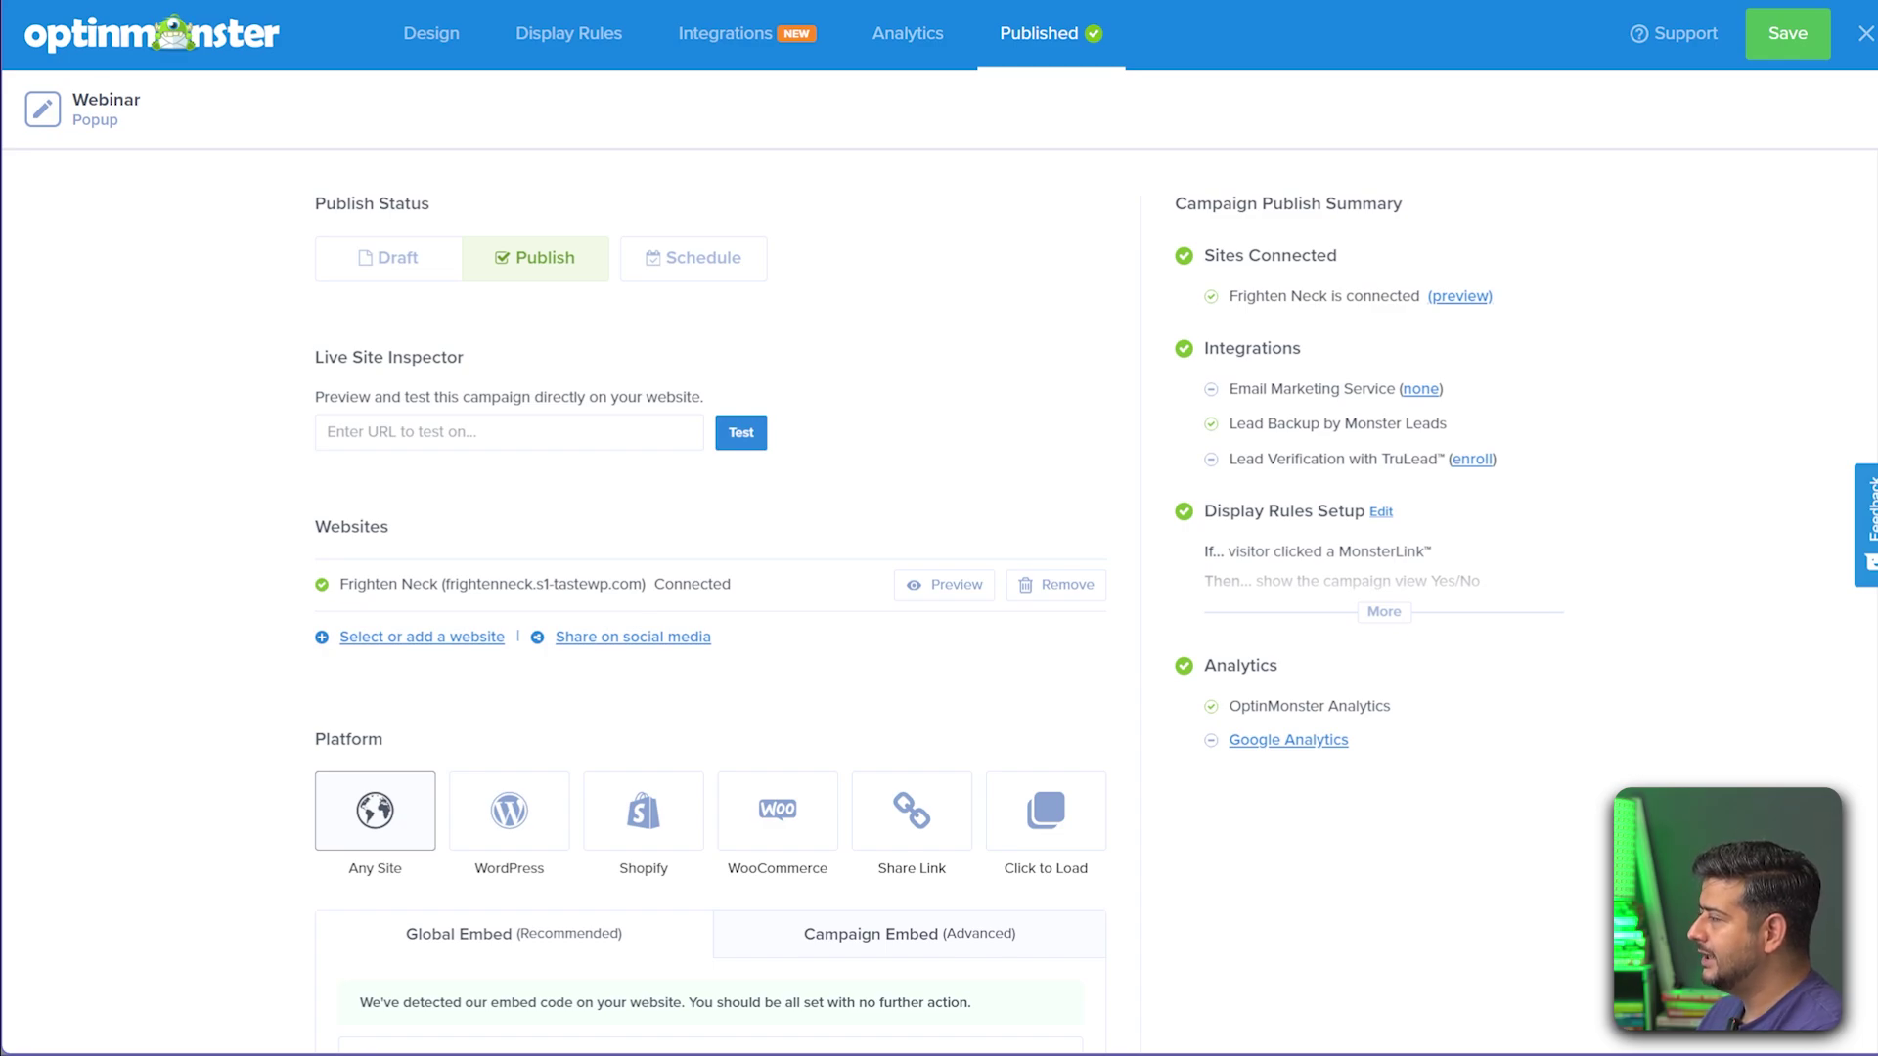
{"action": "scroll", "coordinate": [939, 602], "scroll_direction": "down", "scroll_amount": 3}
{"action": "scroll", "coordinate": [939, 602], "scroll_direction": "up", "scroll_amount": 3}
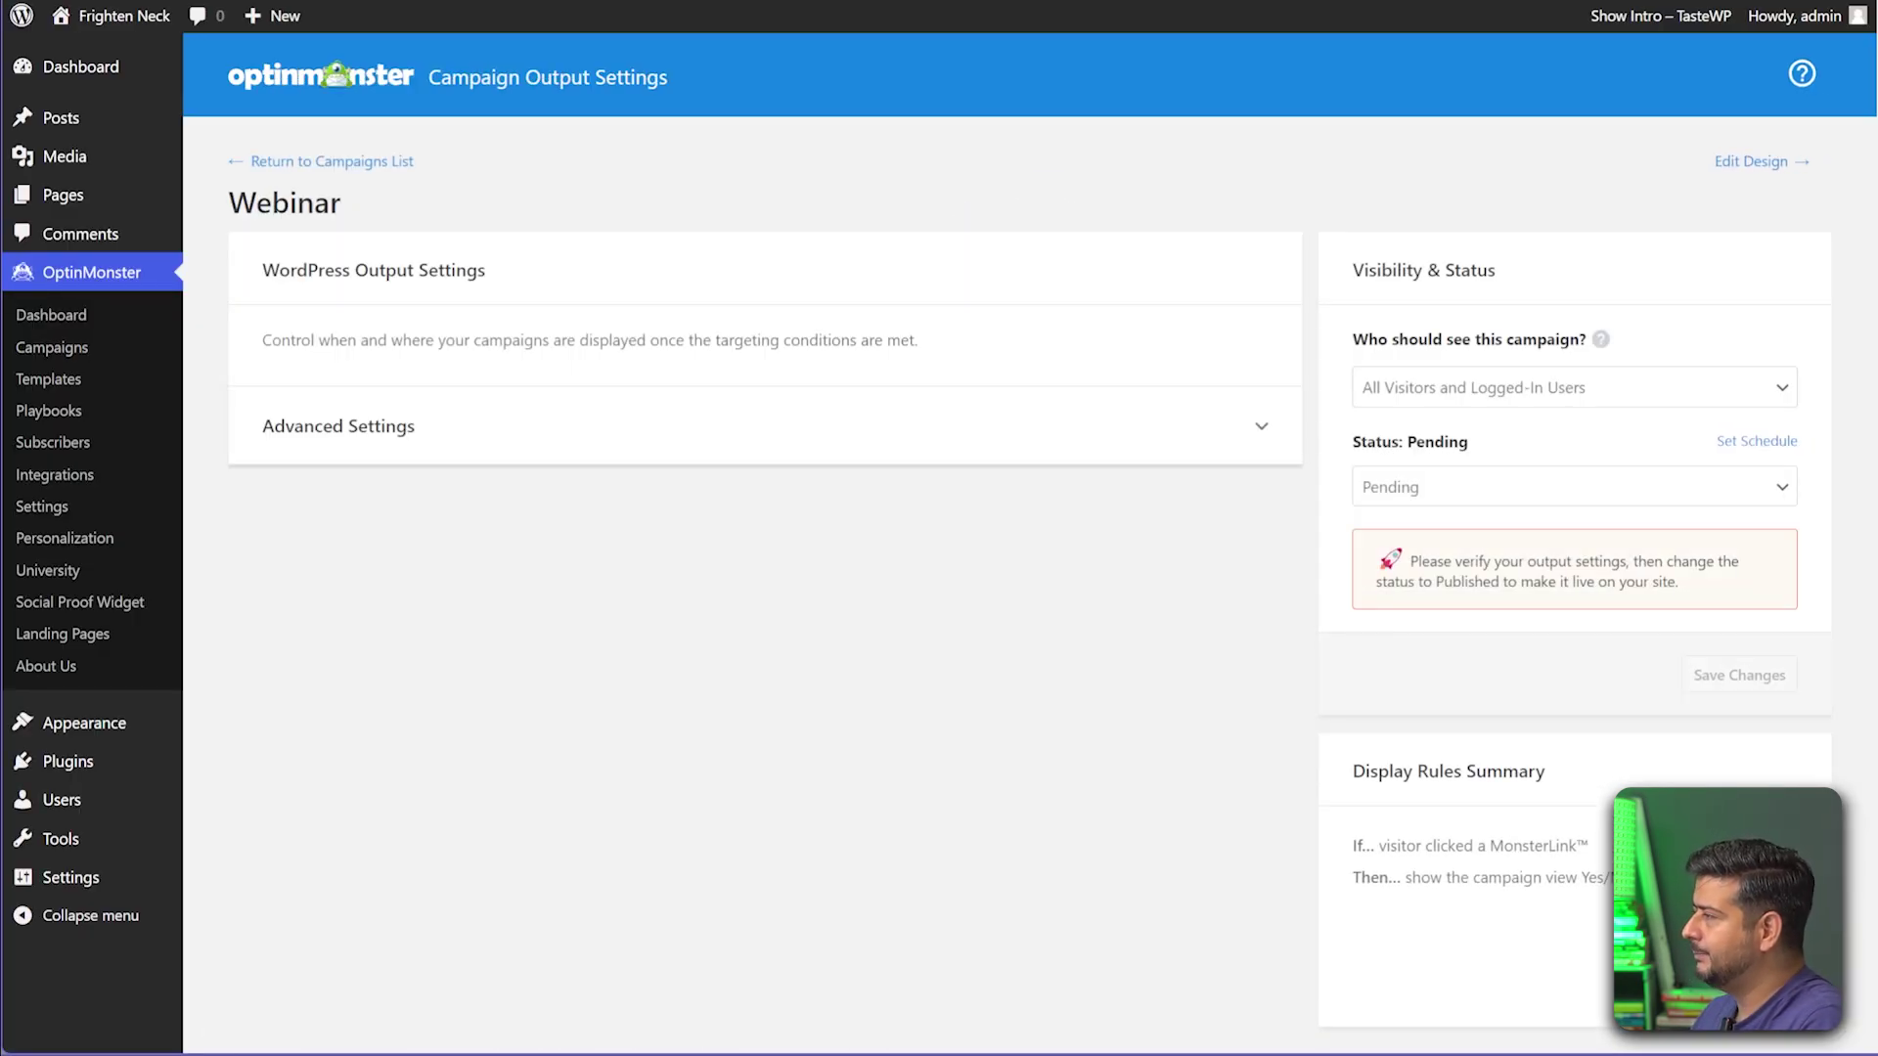
- Open the OptinMonster campaigns list in the WordPress admin and change the Webinar popup's status to Publish
{"action": "left_click", "coordinate": [52, 347]}
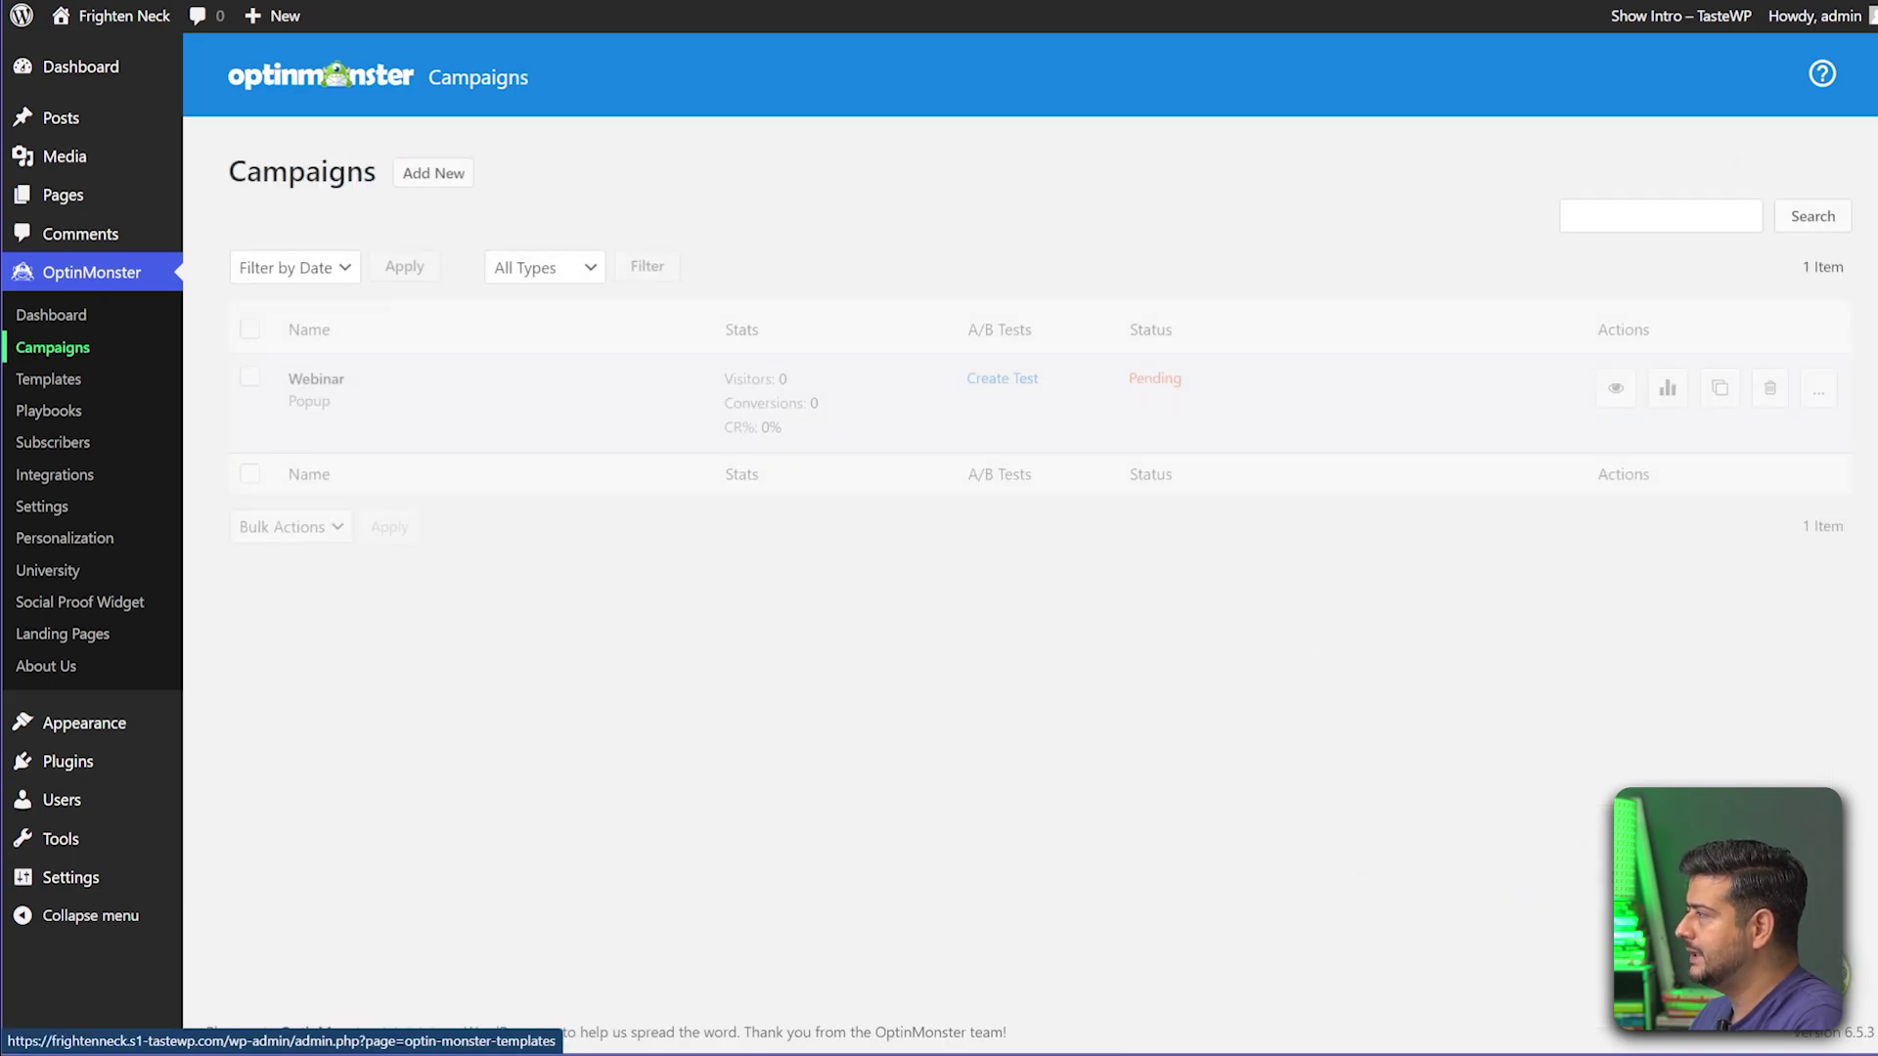
{"action": "mouse_move", "coordinate": [391, 401]}
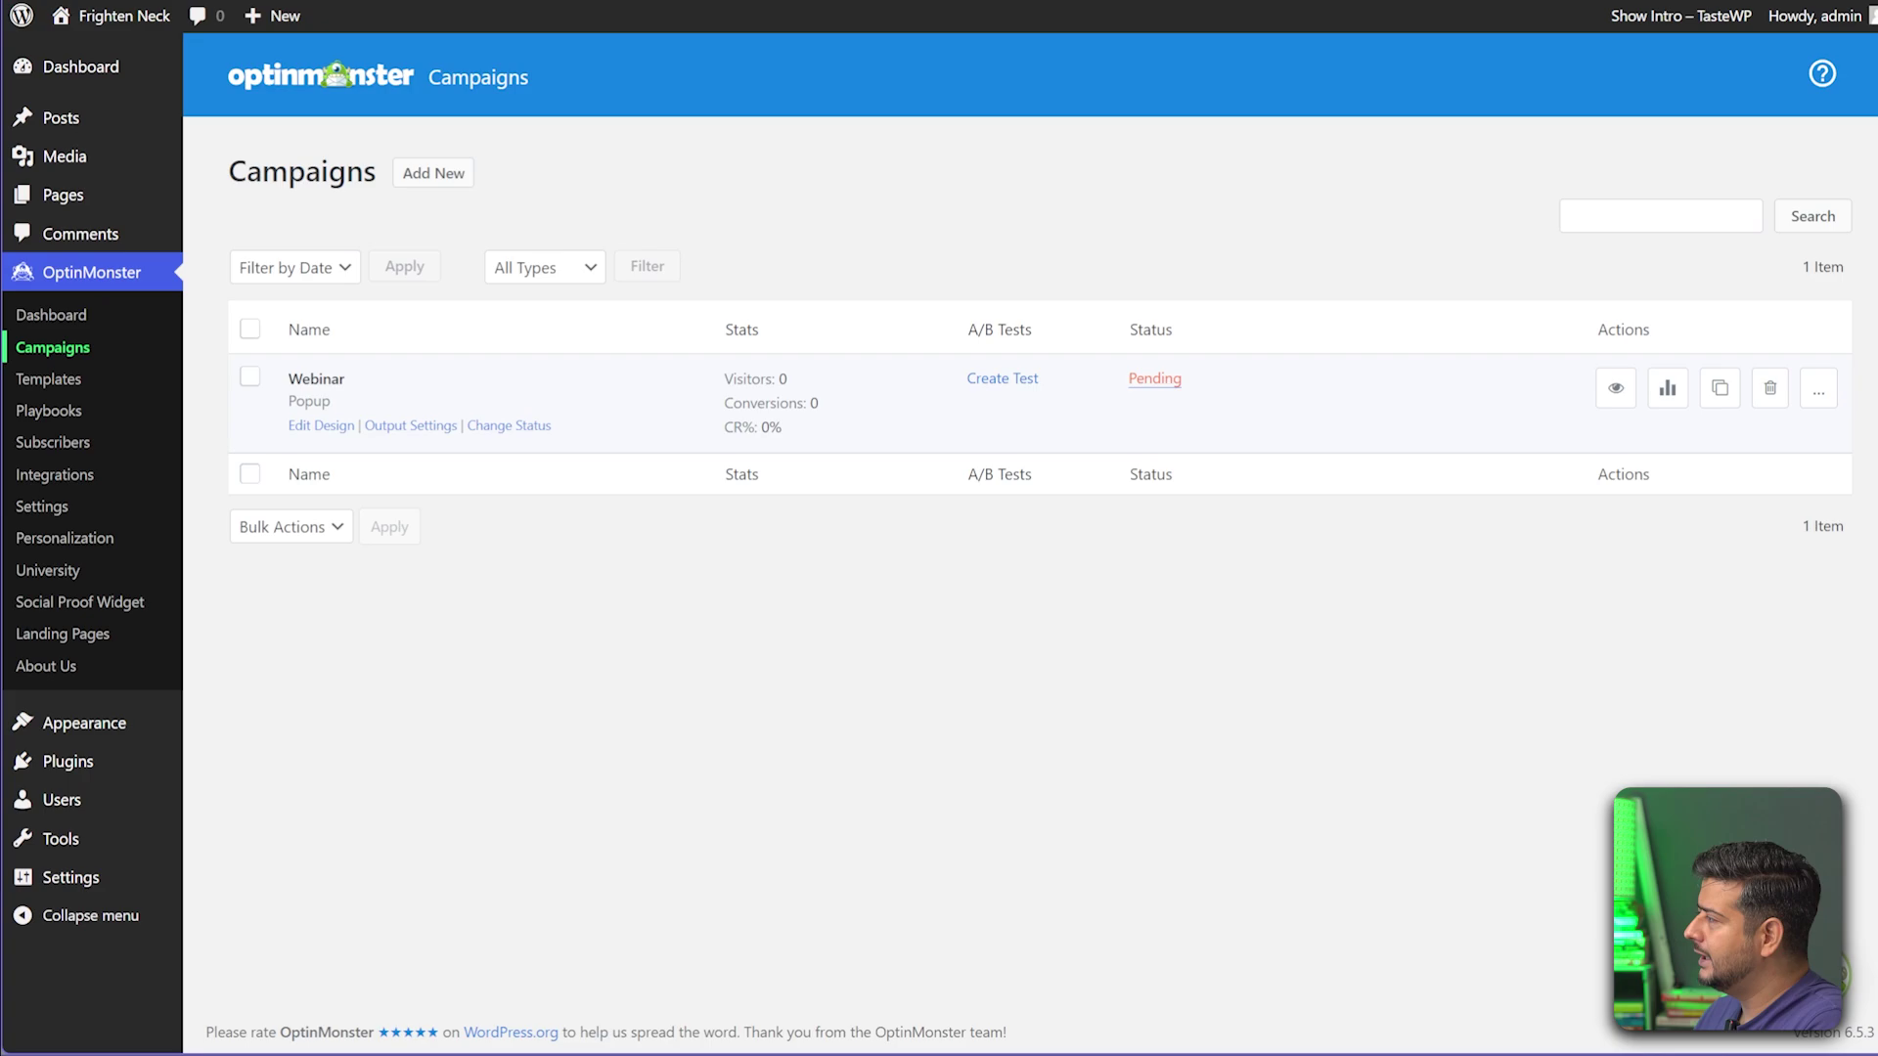
{"action": "left_click", "coordinate": [1154, 378]}
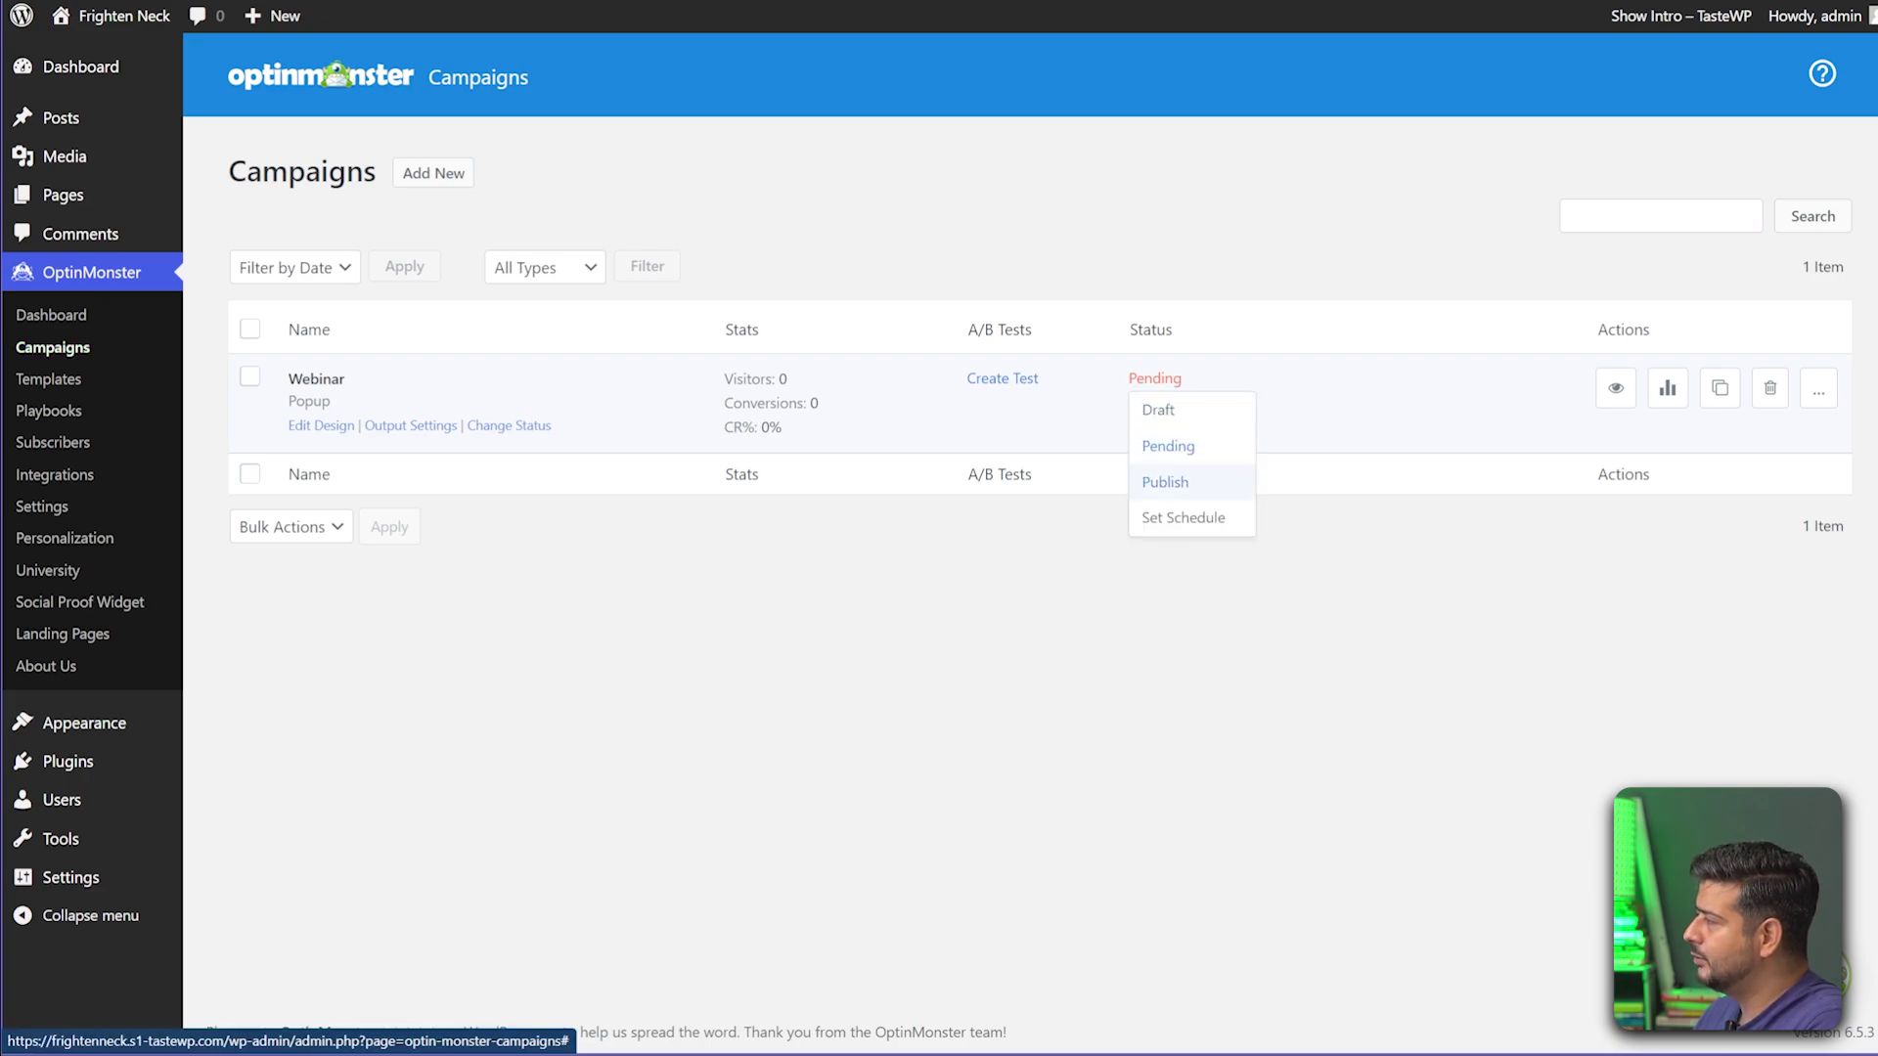
{"action": "left_click", "coordinate": [1157, 482]}
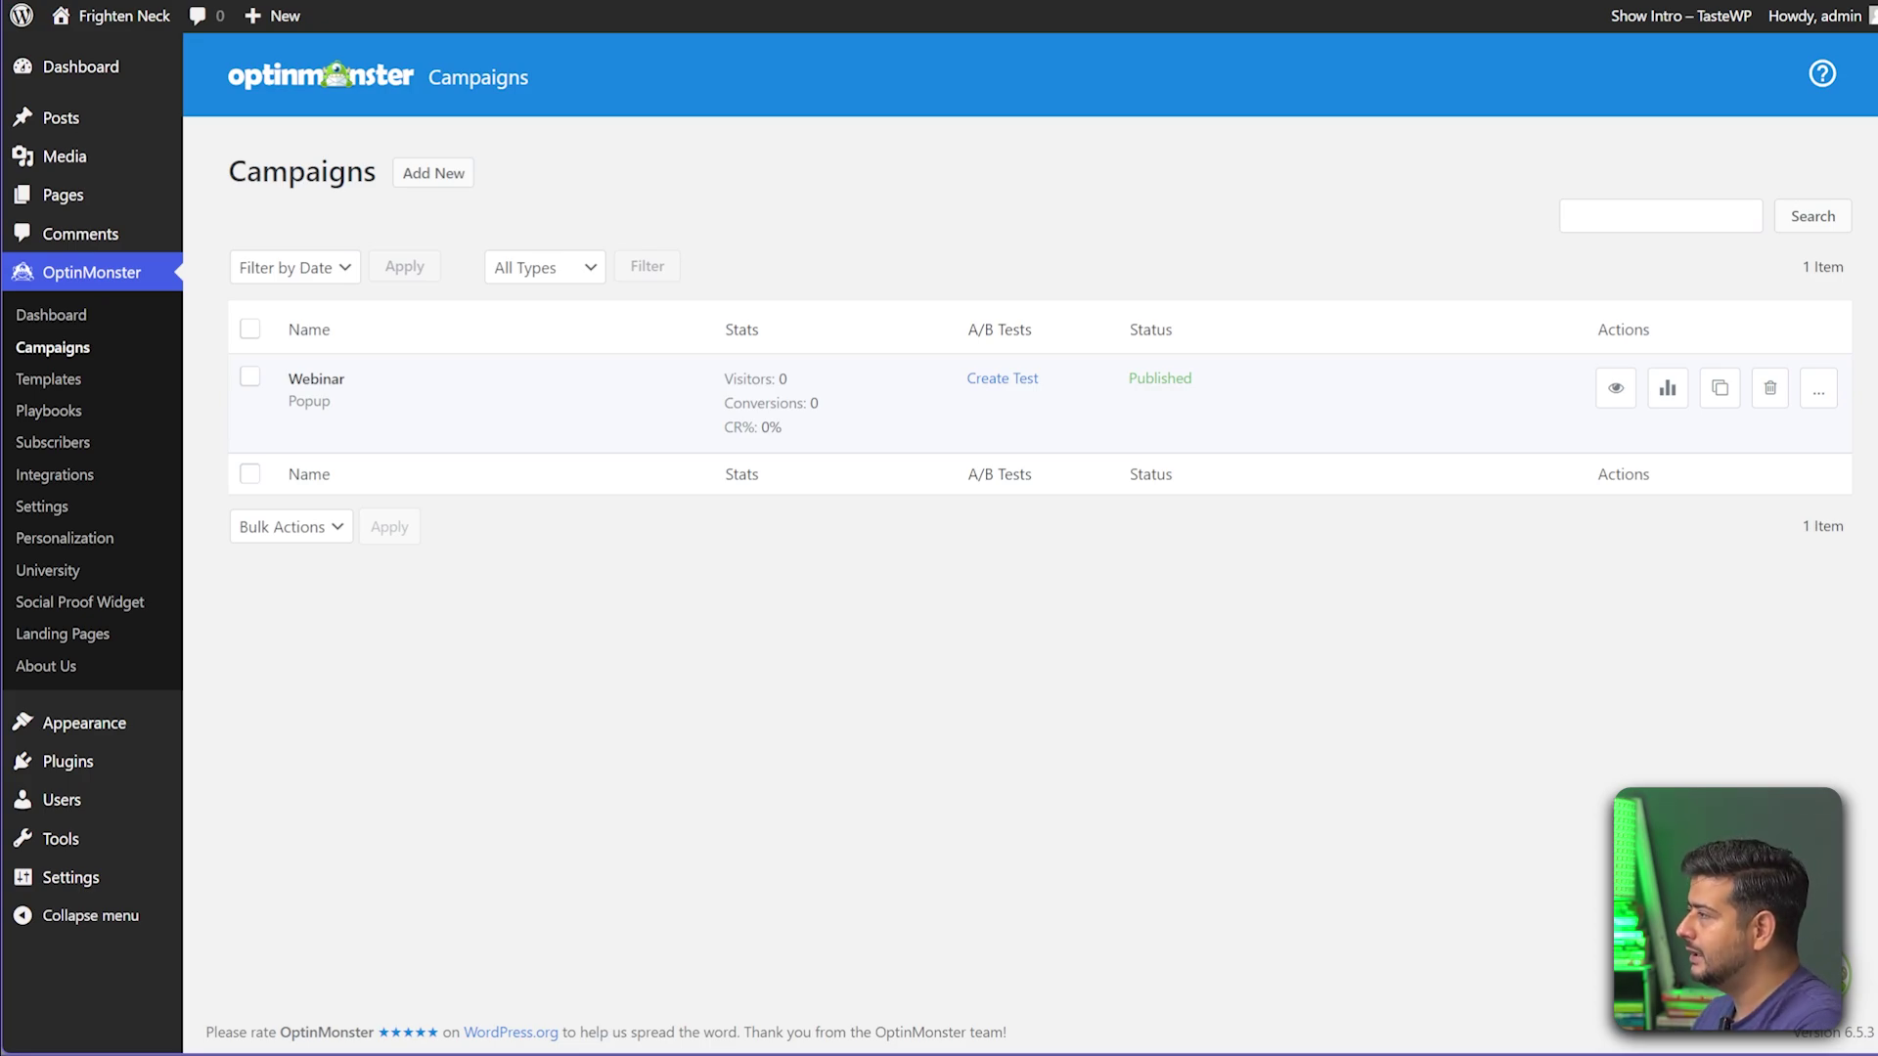
- Create a new WordPress post titled "Test Post" with a "Click Here" text paragraph
{"action": "mouse_move", "coordinate": [60, 117]}
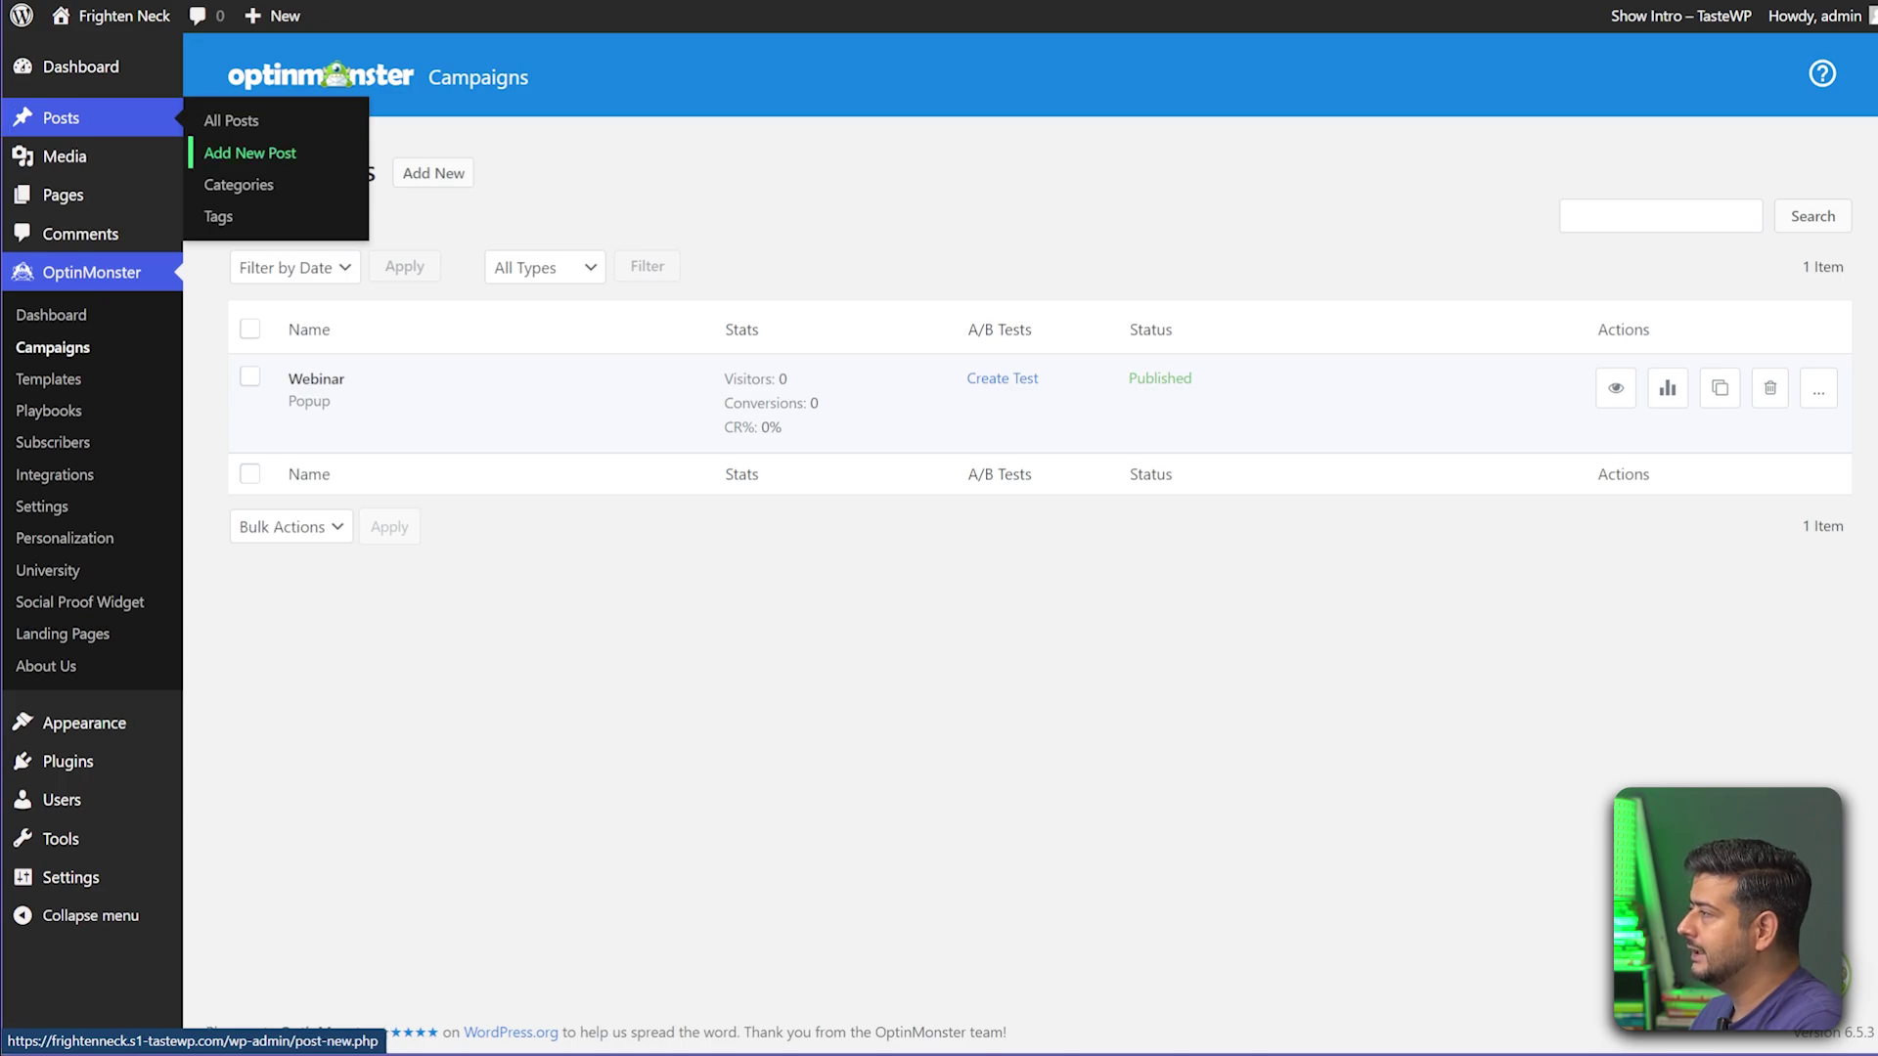
{"action": "left_click", "coordinate": [249, 152]}
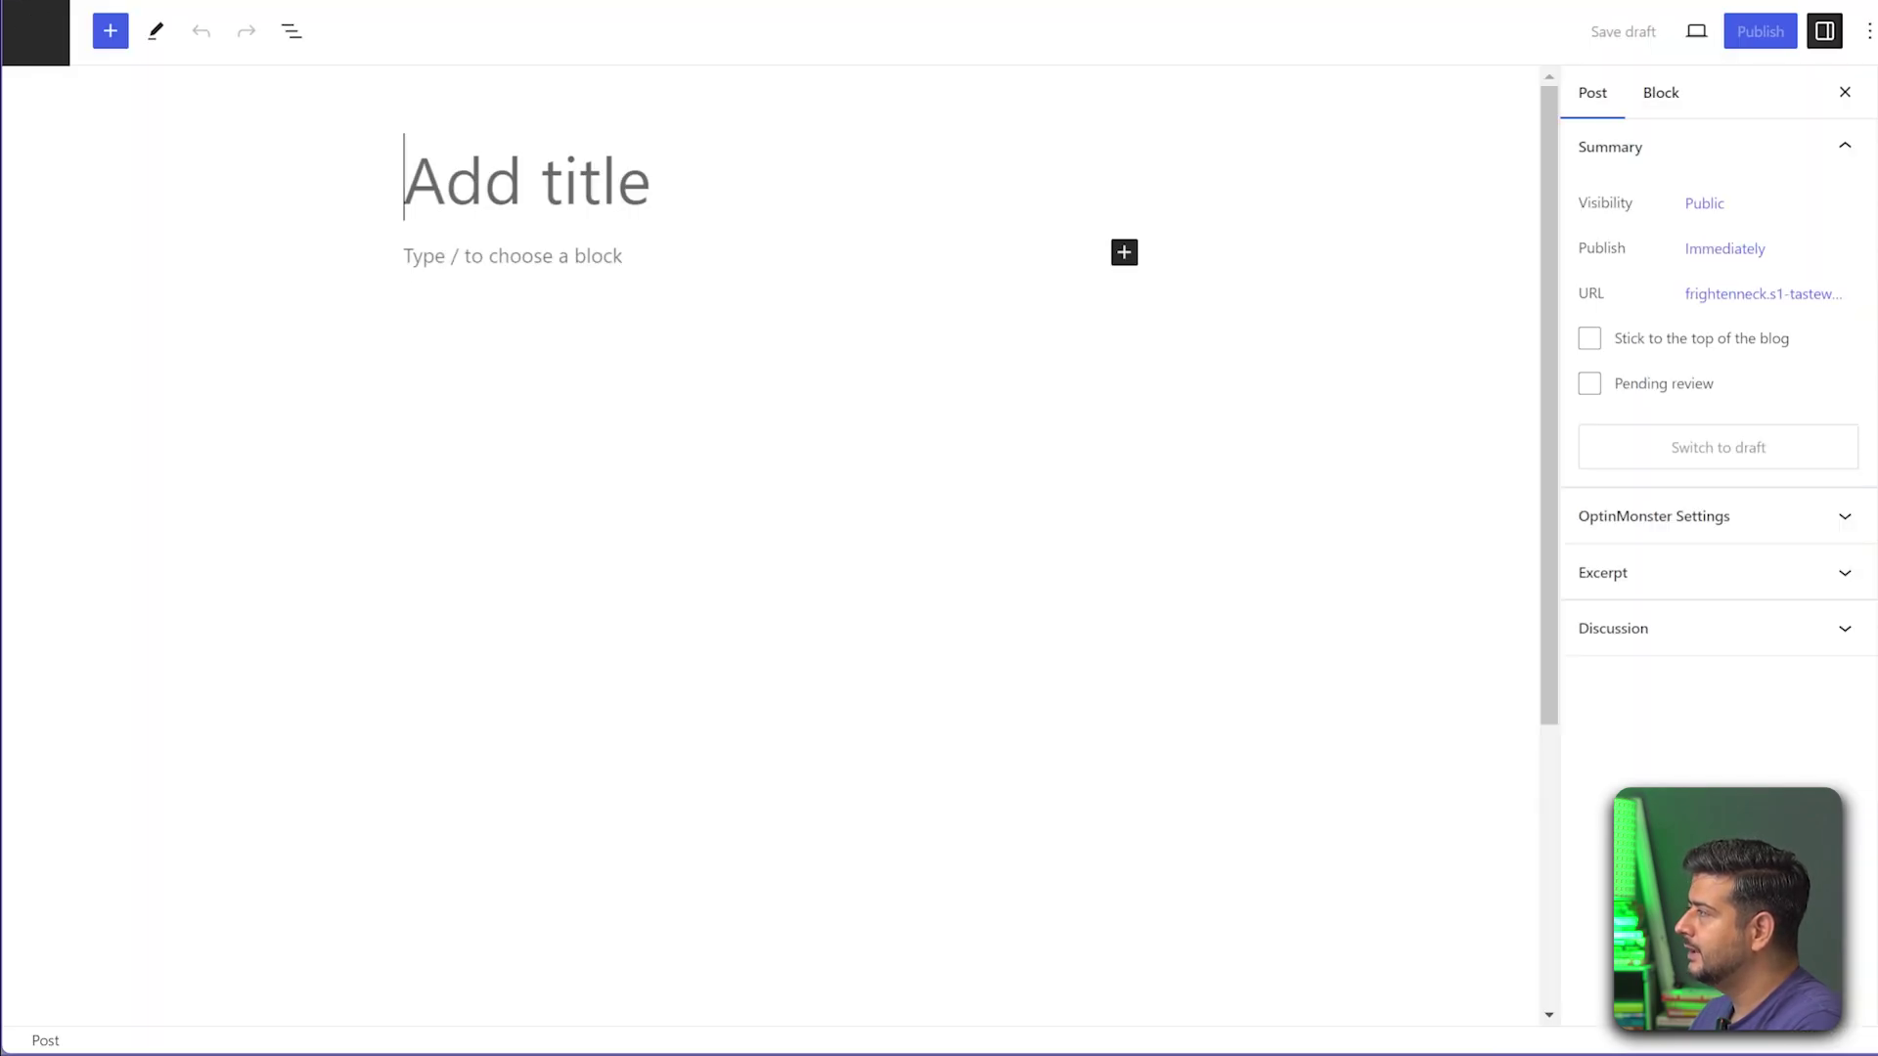
{"action": "type", "text": "Tes"}
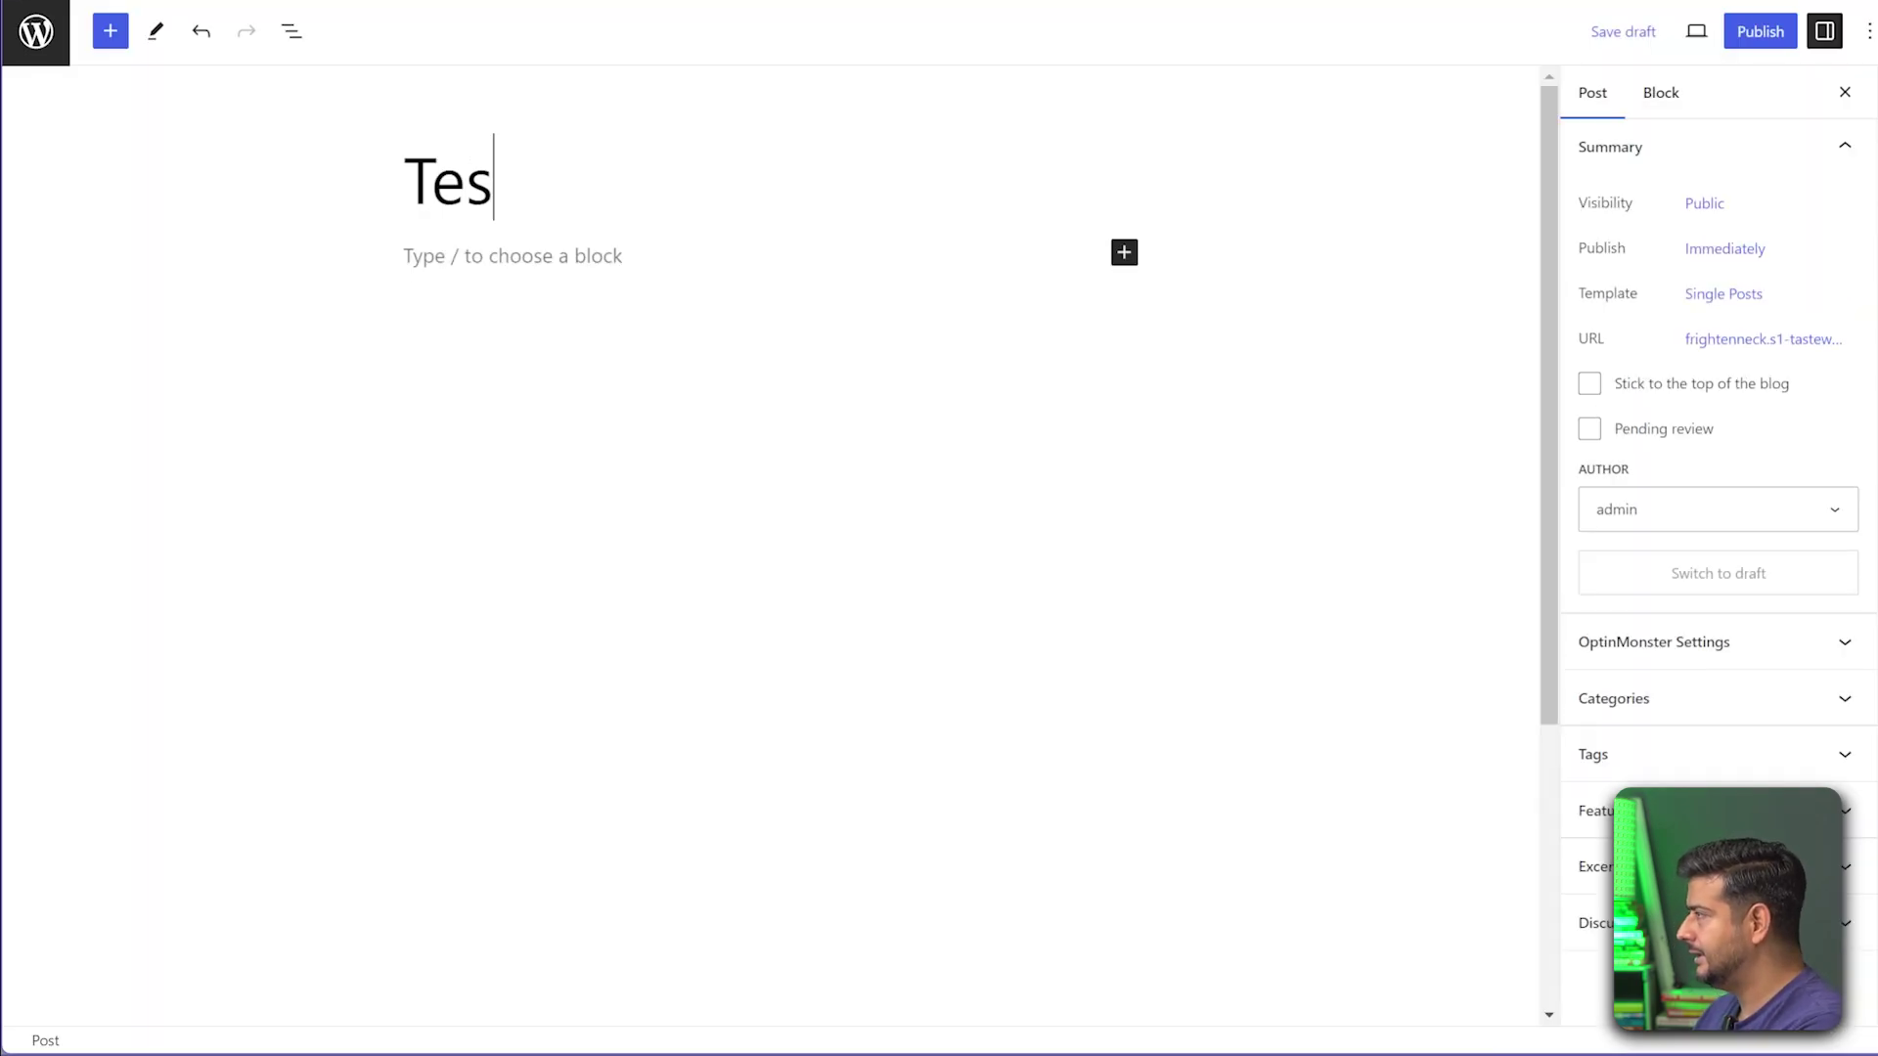
{"action": "type", "text": "t Post"}
{"action": "key", "text": "Return"}
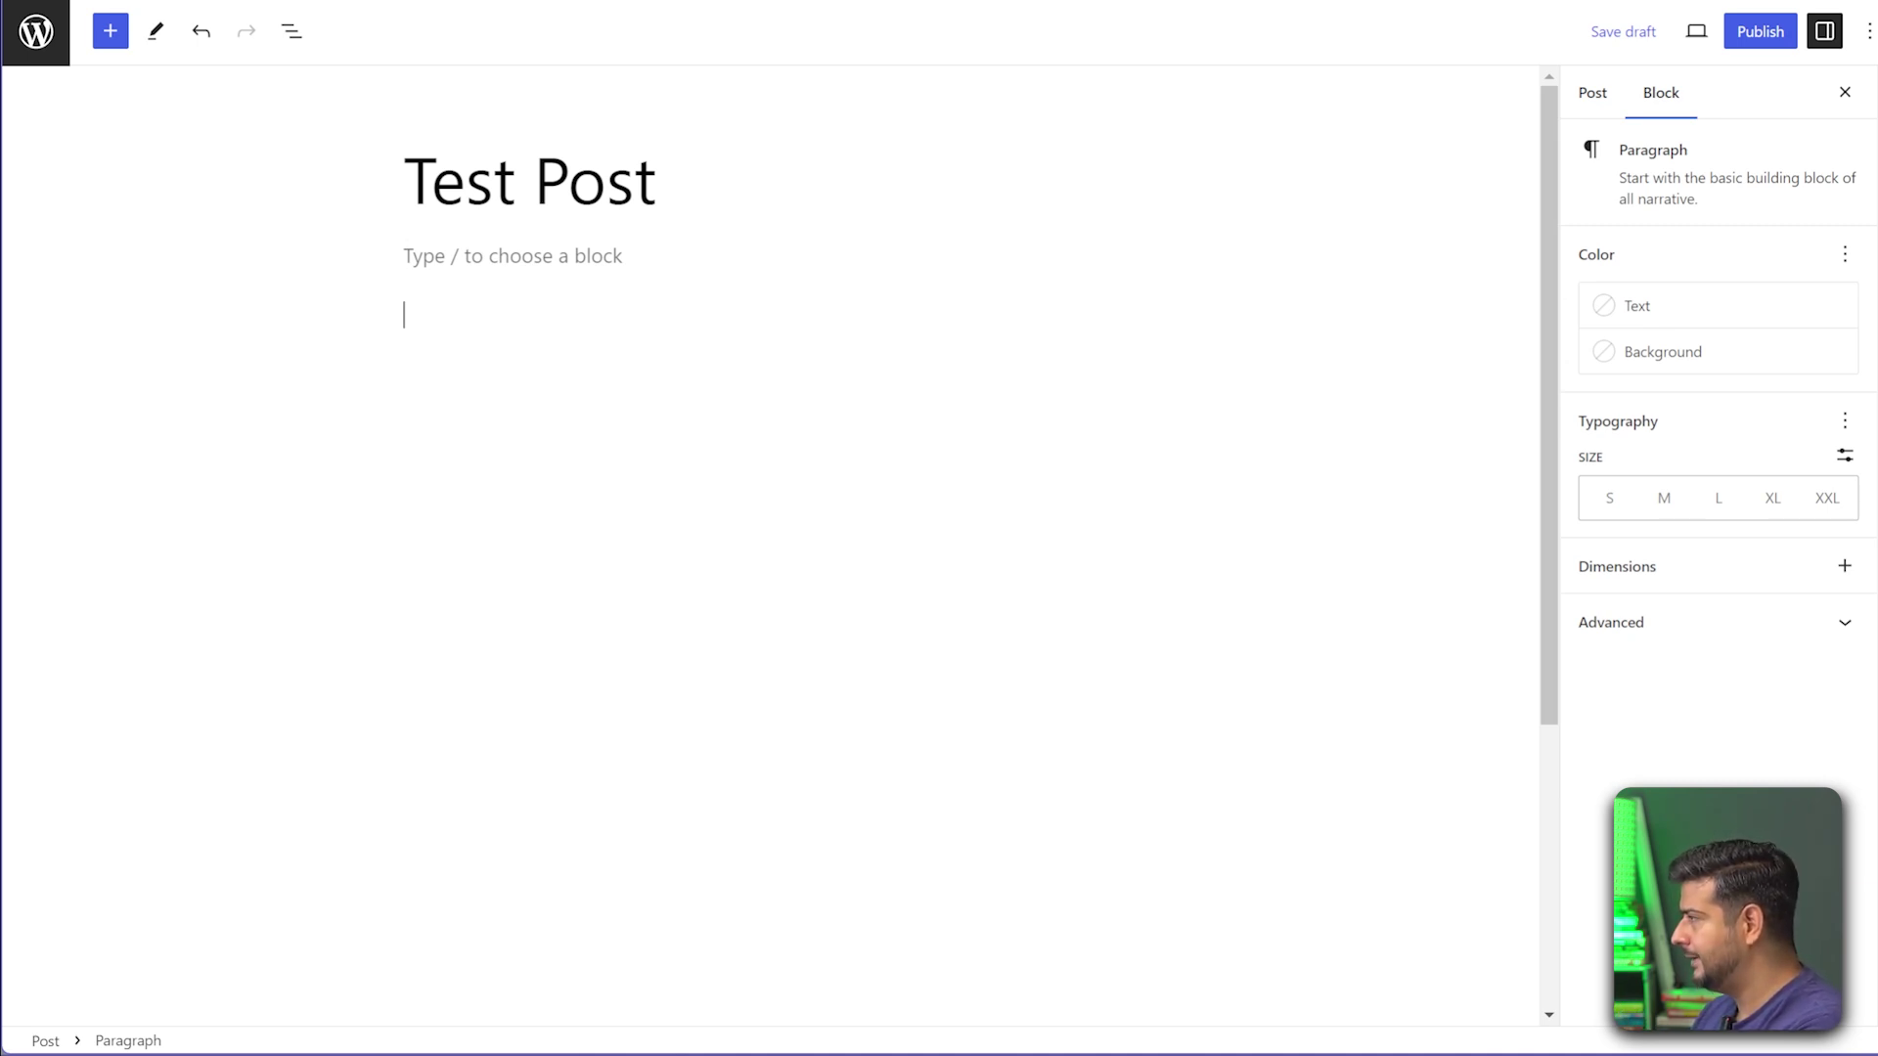
{"action": "type", "text": "Click Here"}
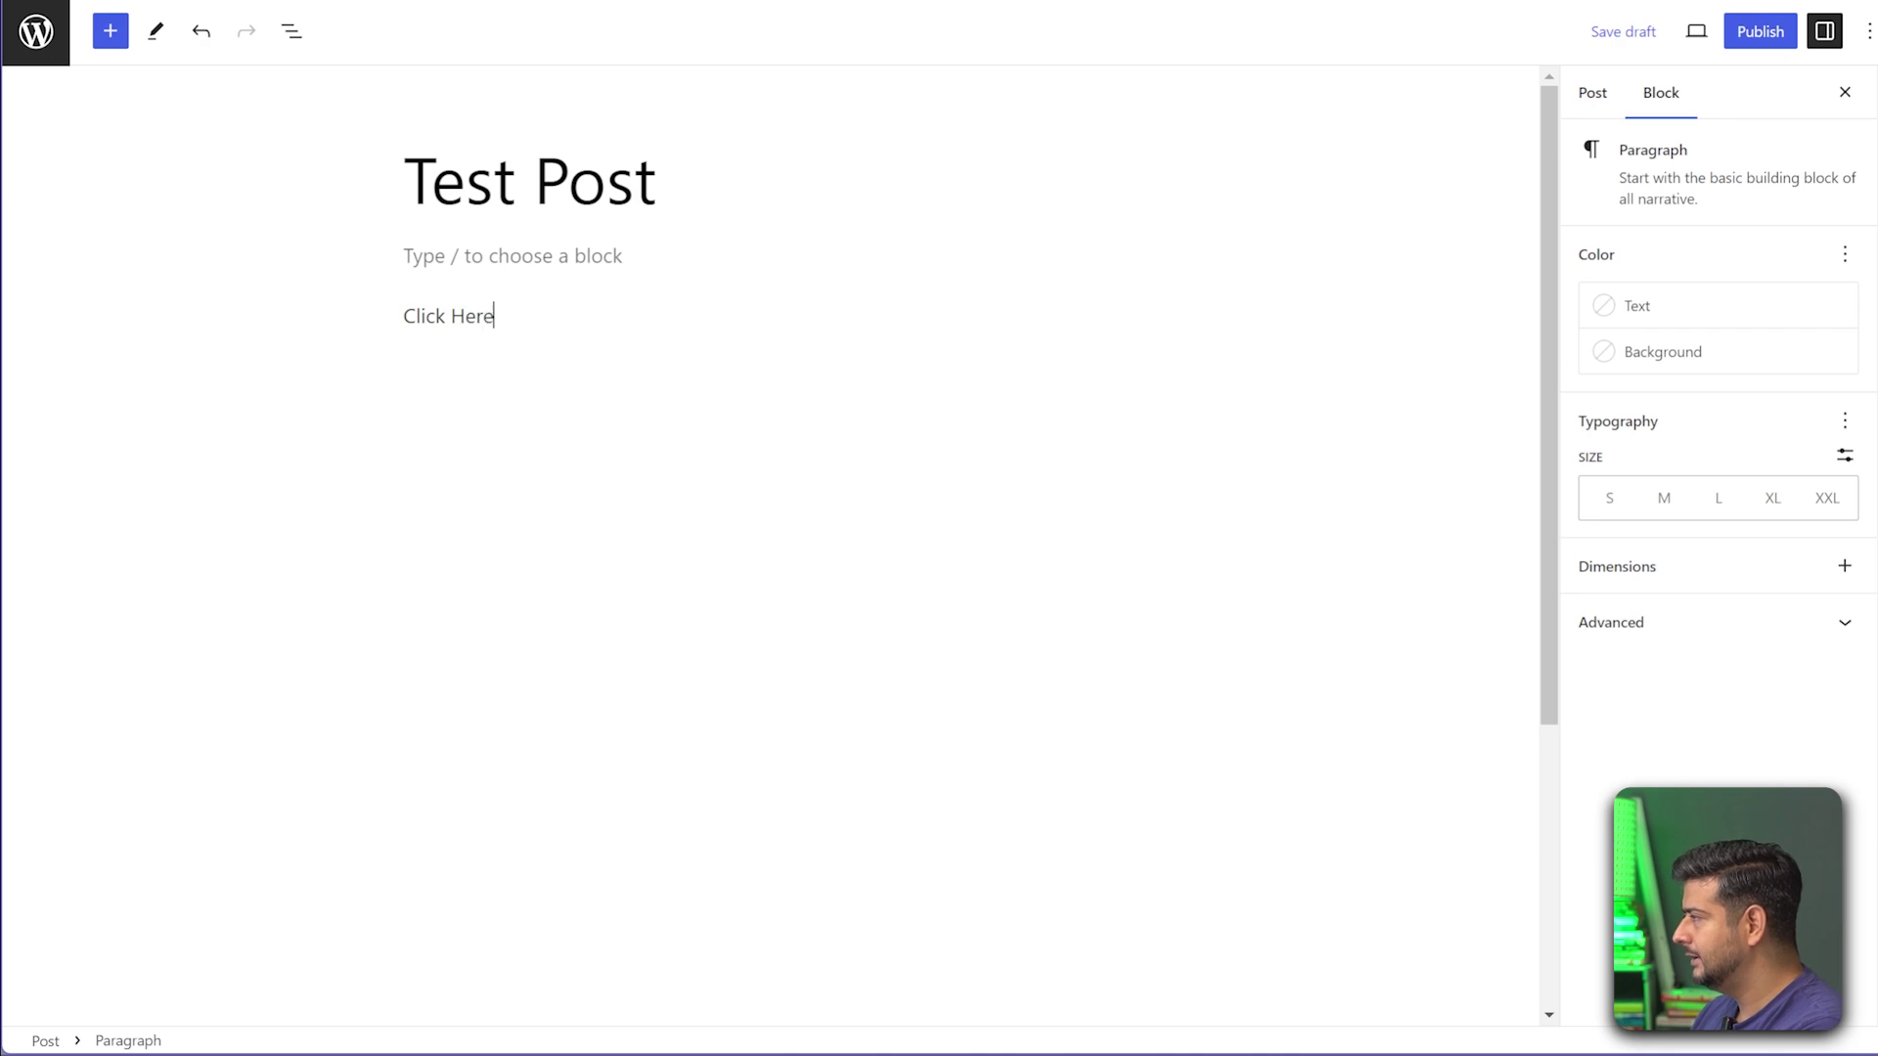
- Add a Buttons block below the paragraph and label the button "Click Here"
{"action": "key", "text": "Return"}
{"action": "key", "text": "Return"}
{"action": "type", "text": "/button"}
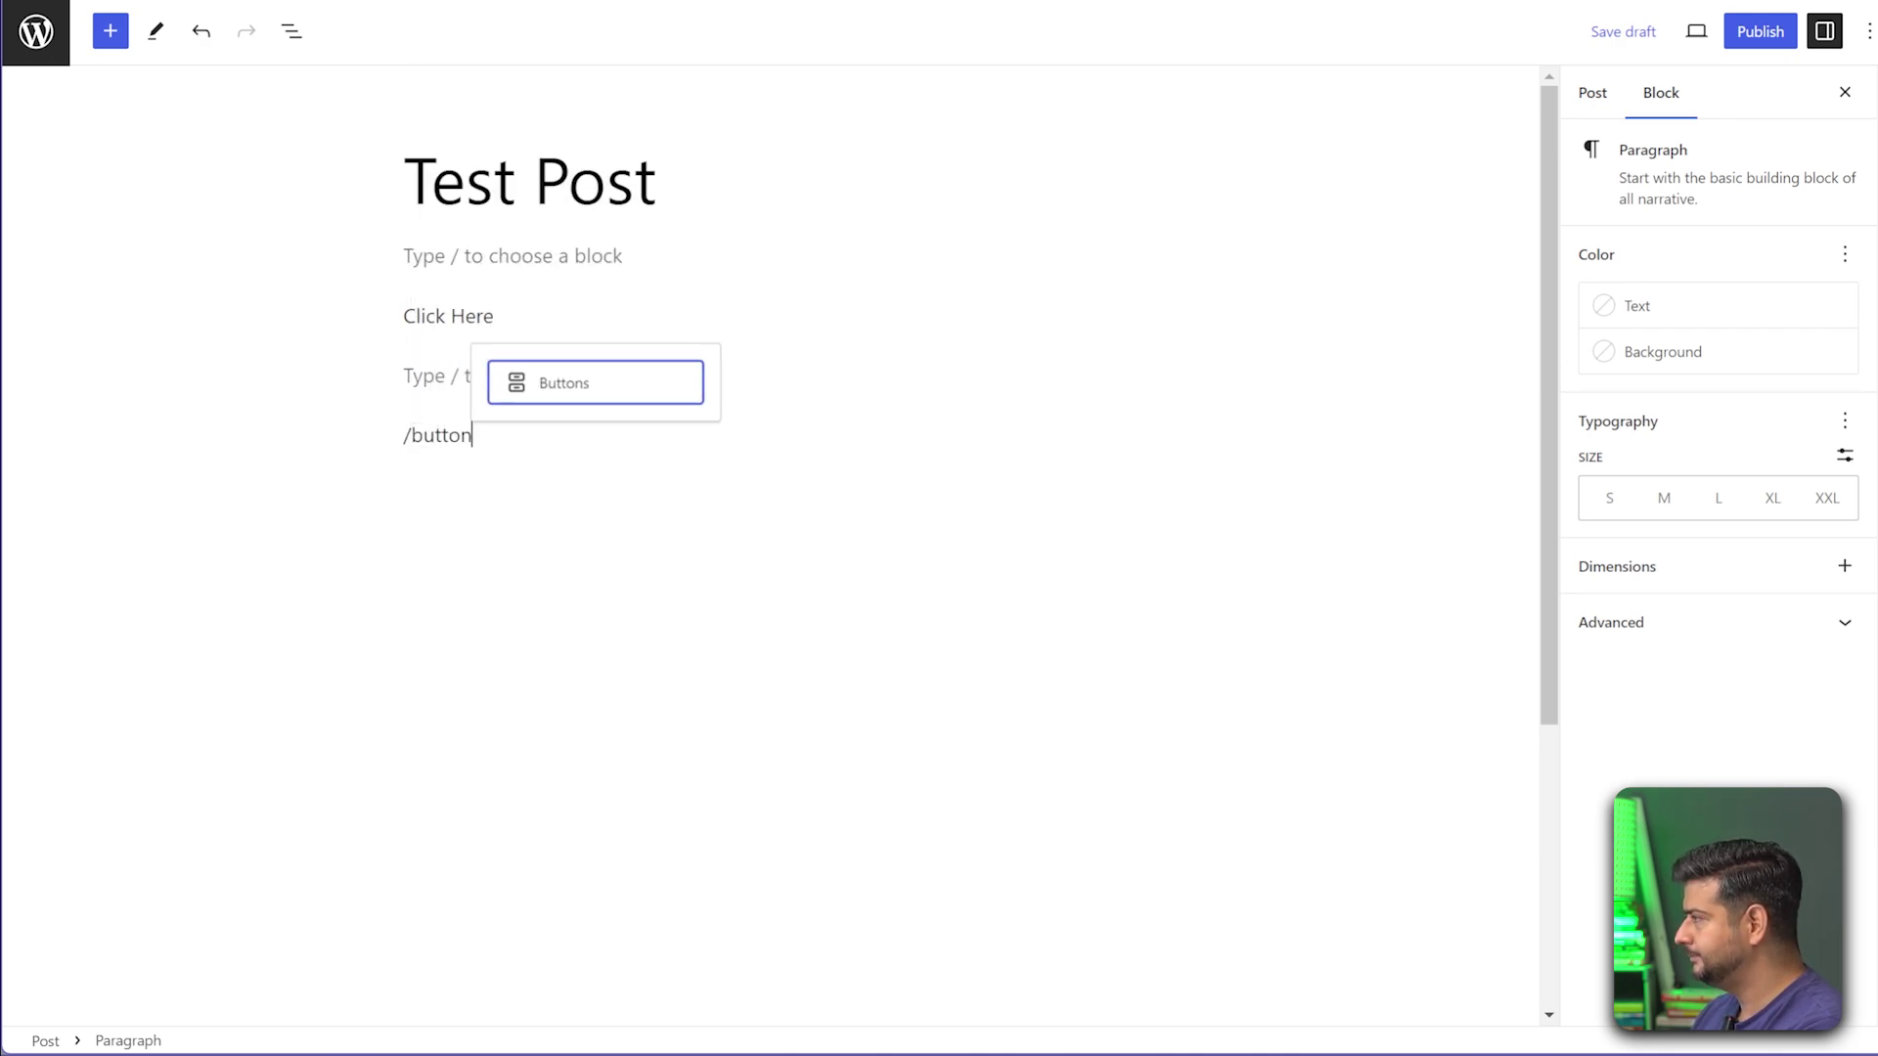
{"action": "key", "text": "Return"}
{"action": "type", "text": "Cli"}
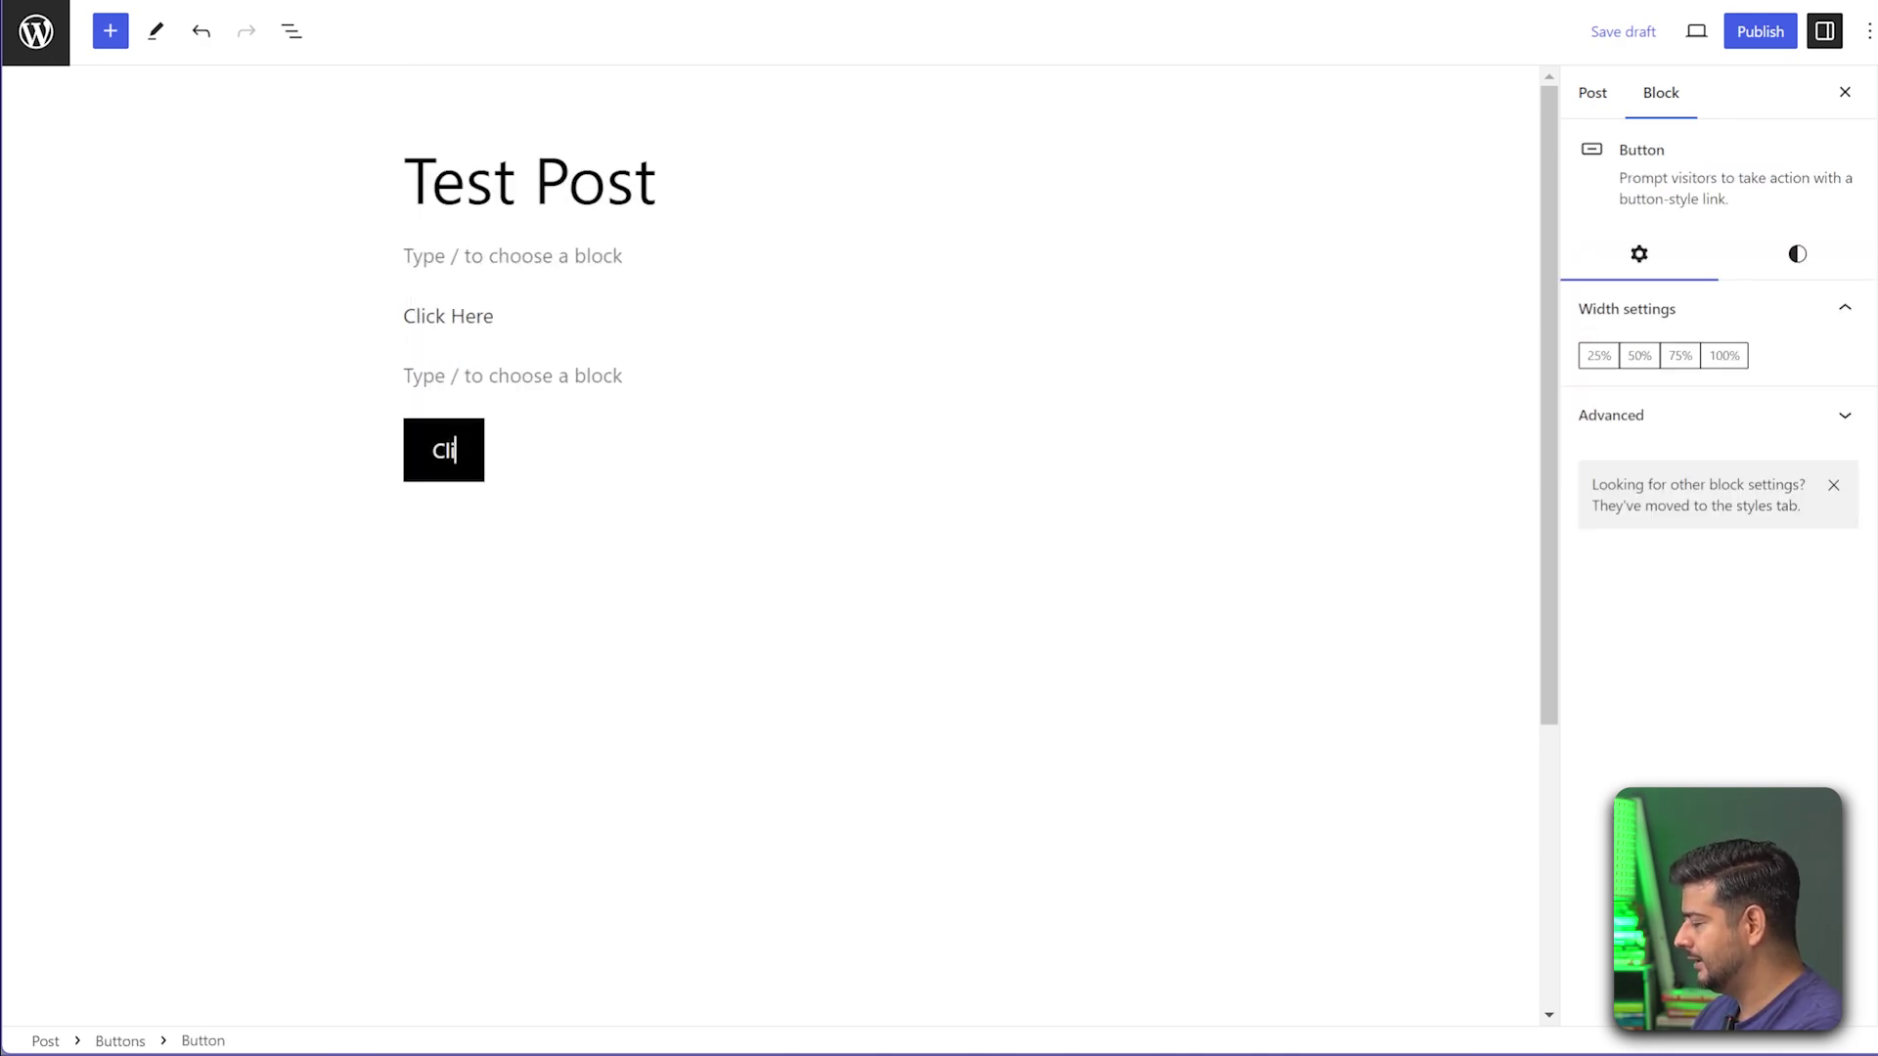
{"action": "type", "text": "ck Here"}
- Add an Image block below the button and copy the image address of the running surfer photo on Unsplash
{"action": "key", "text": "Return"}
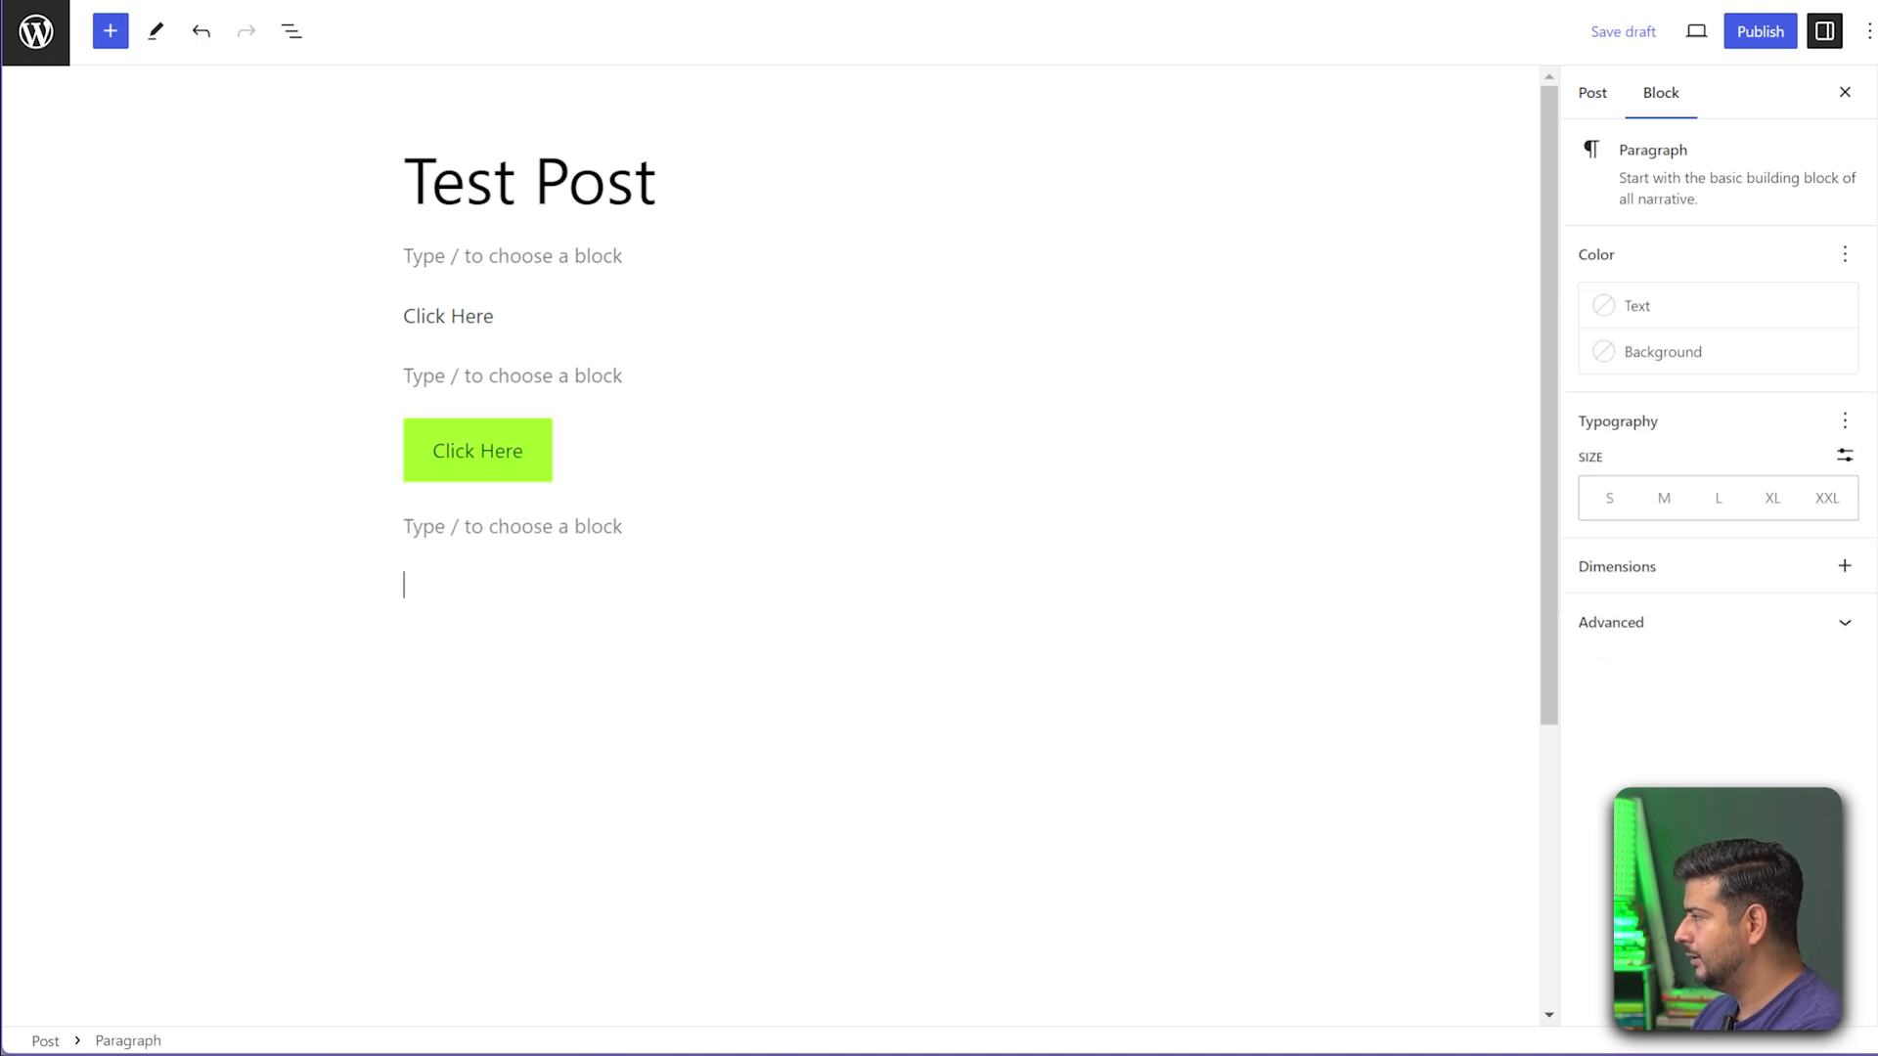
{"action": "type", "text": "/ima"}
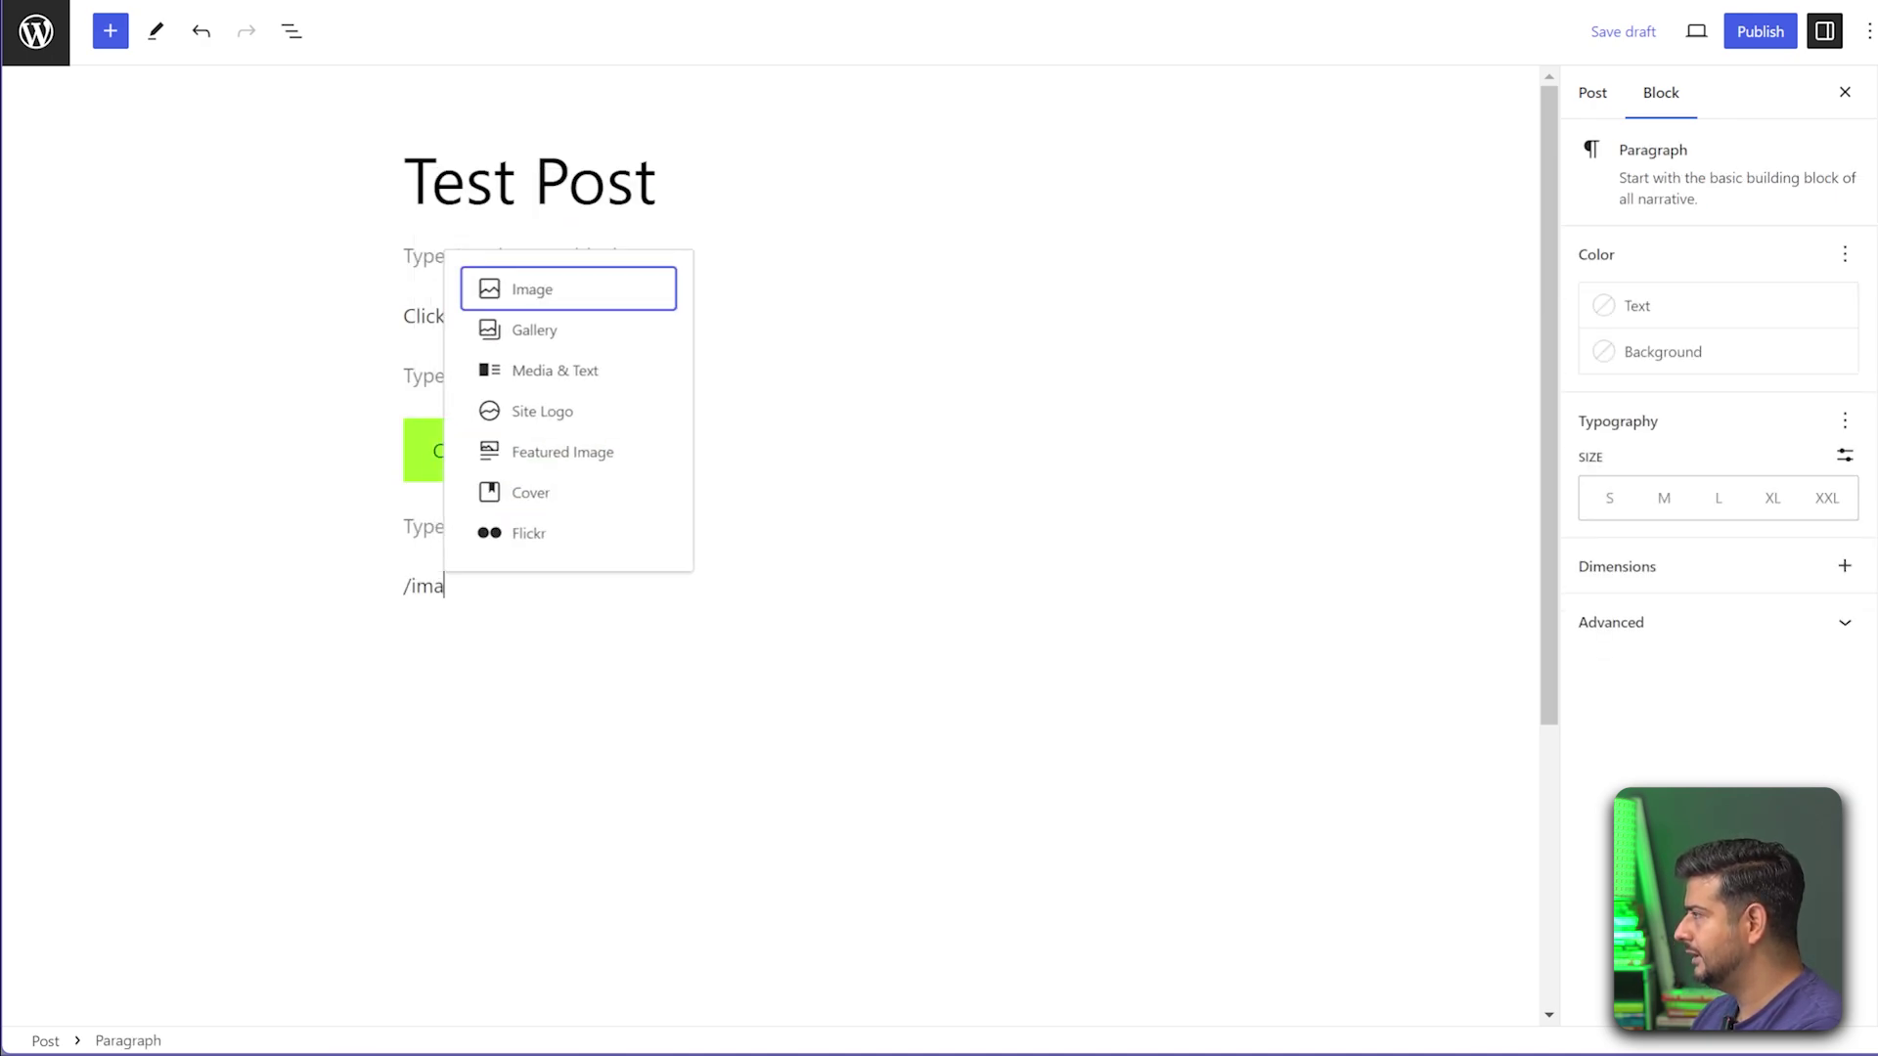
{"action": "key", "text": "Return"}
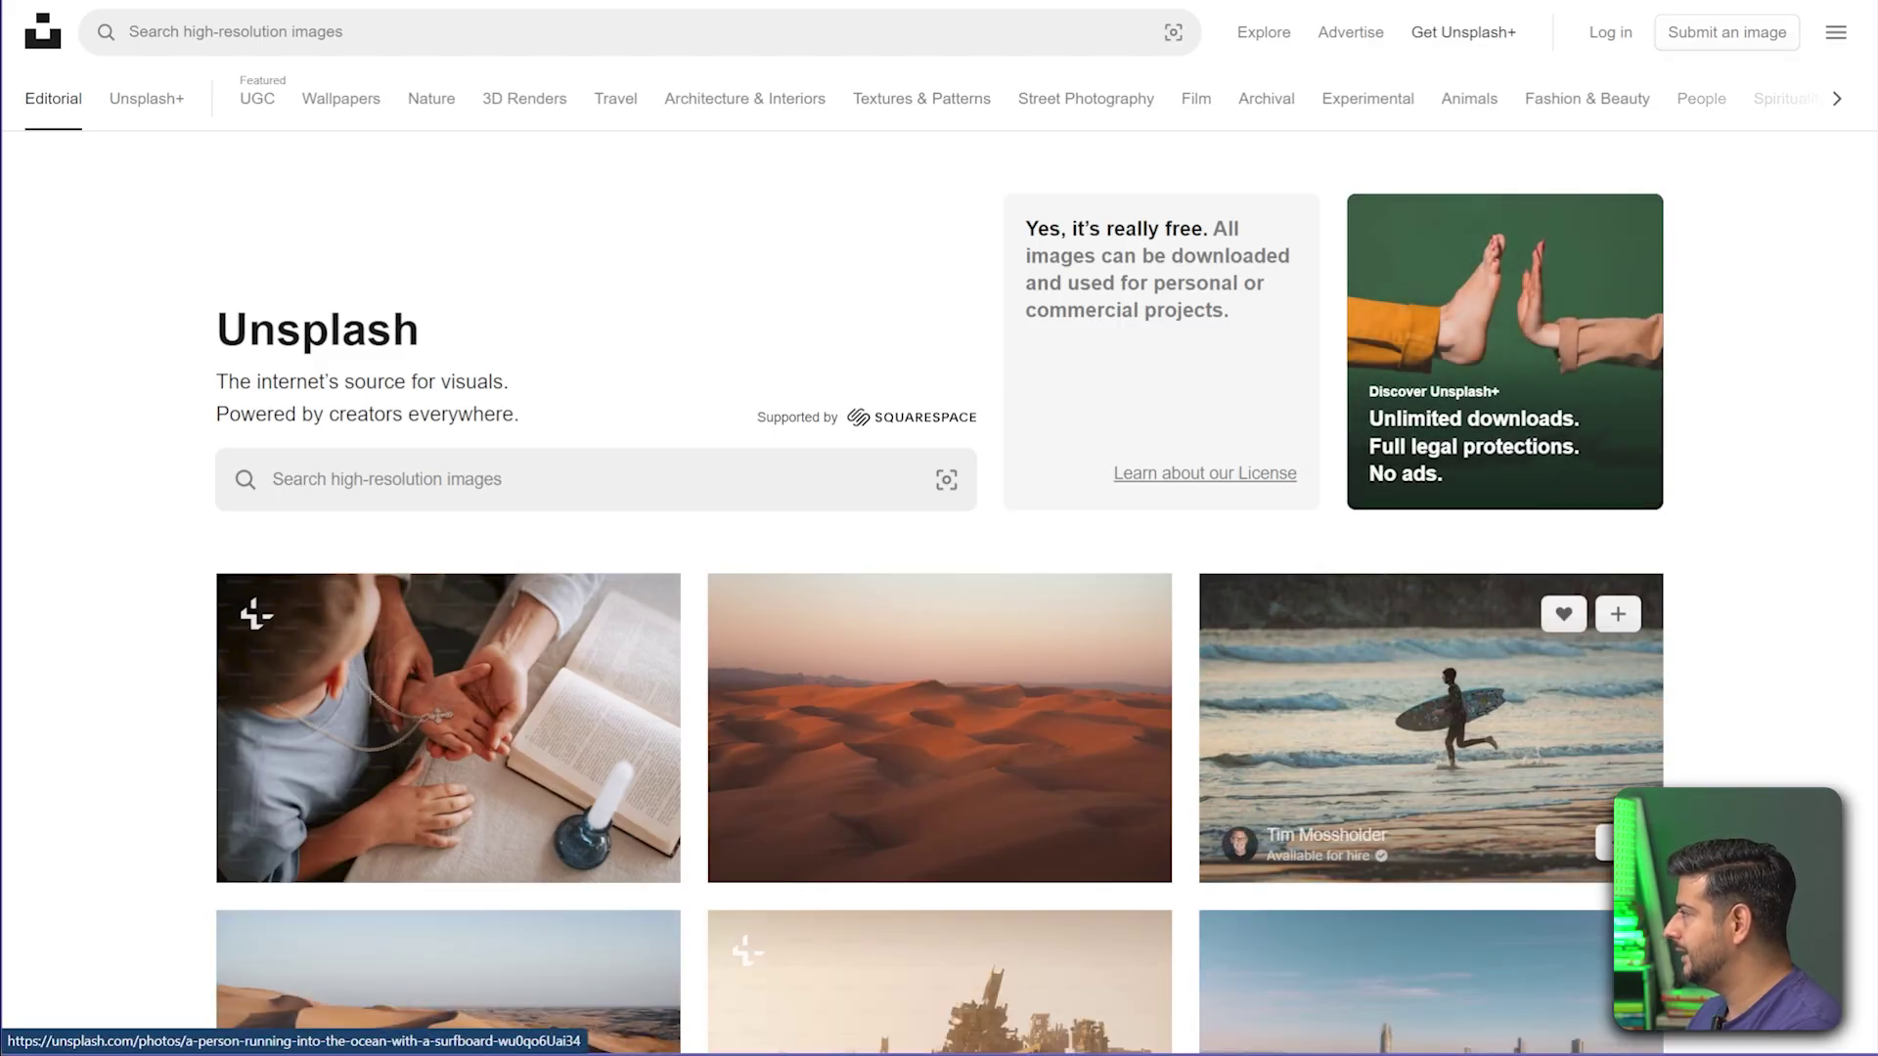
{"action": "left_click", "coordinate": [1431, 728]}
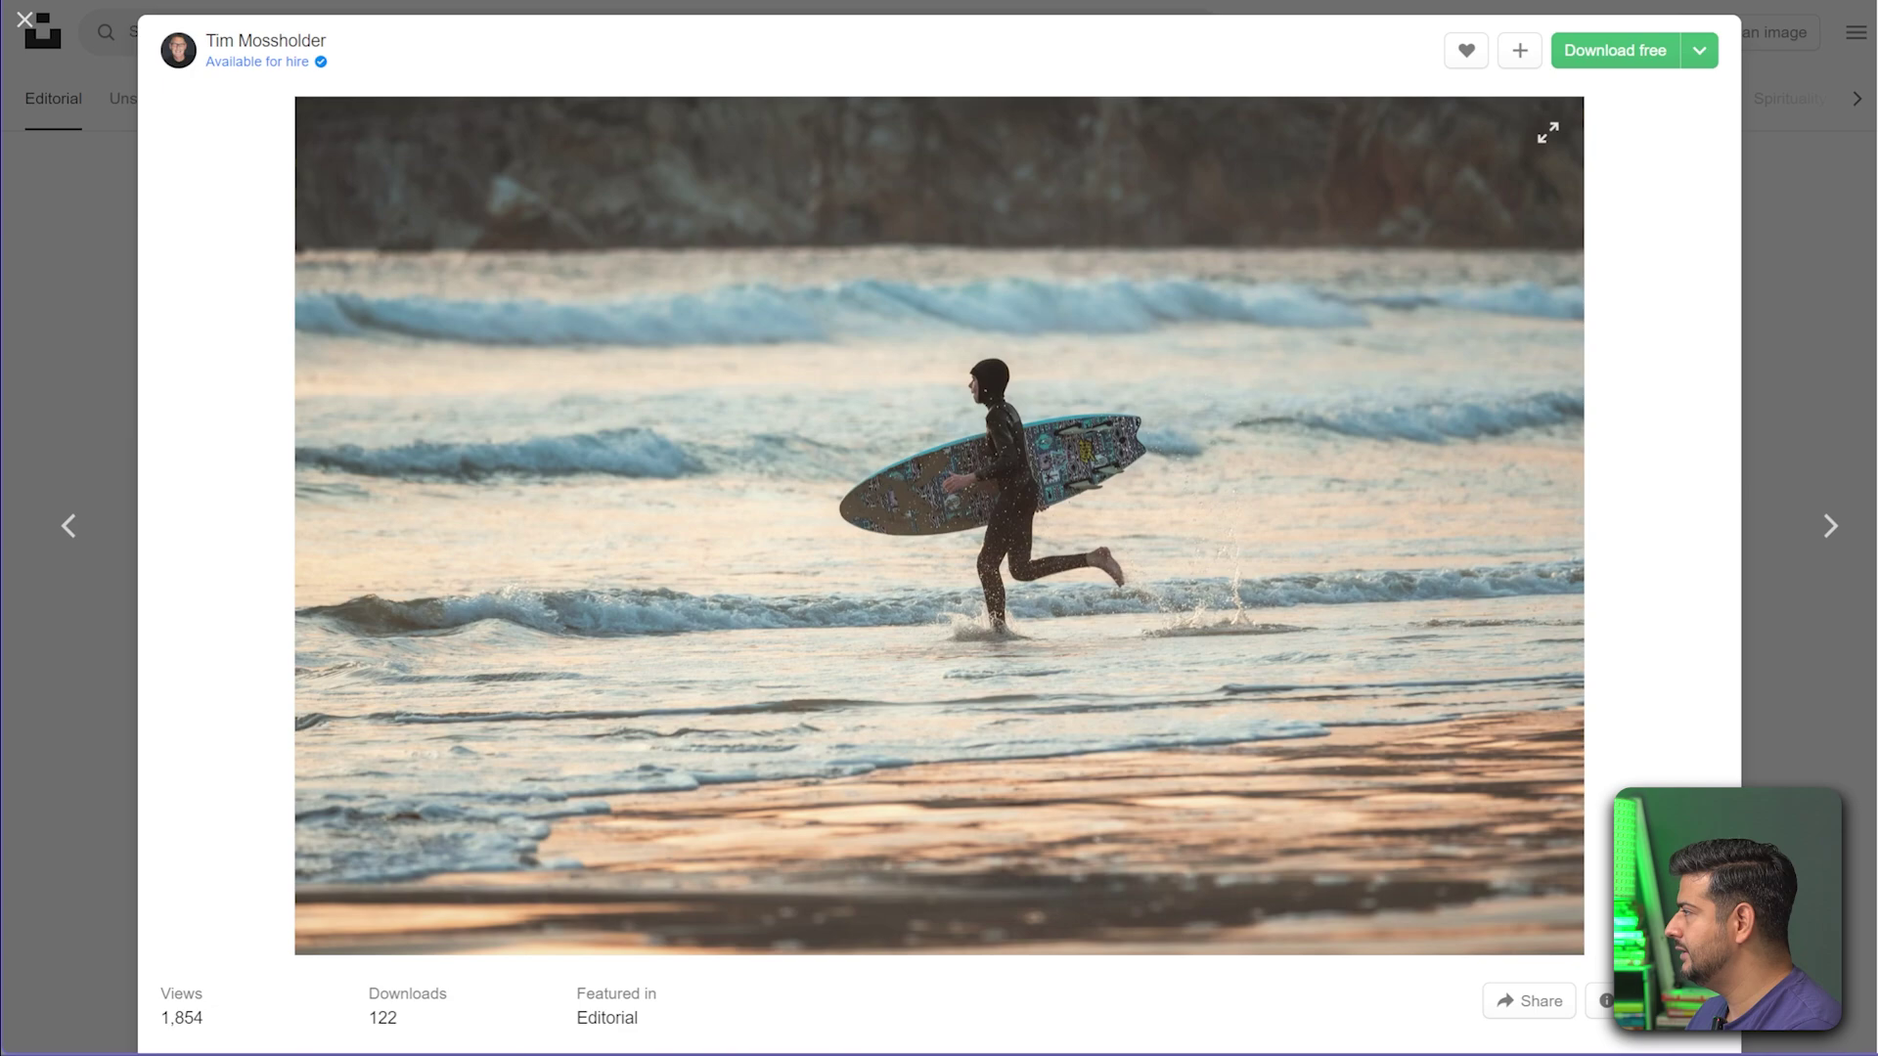
{"action": "right_click", "coordinate": [888, 227]}
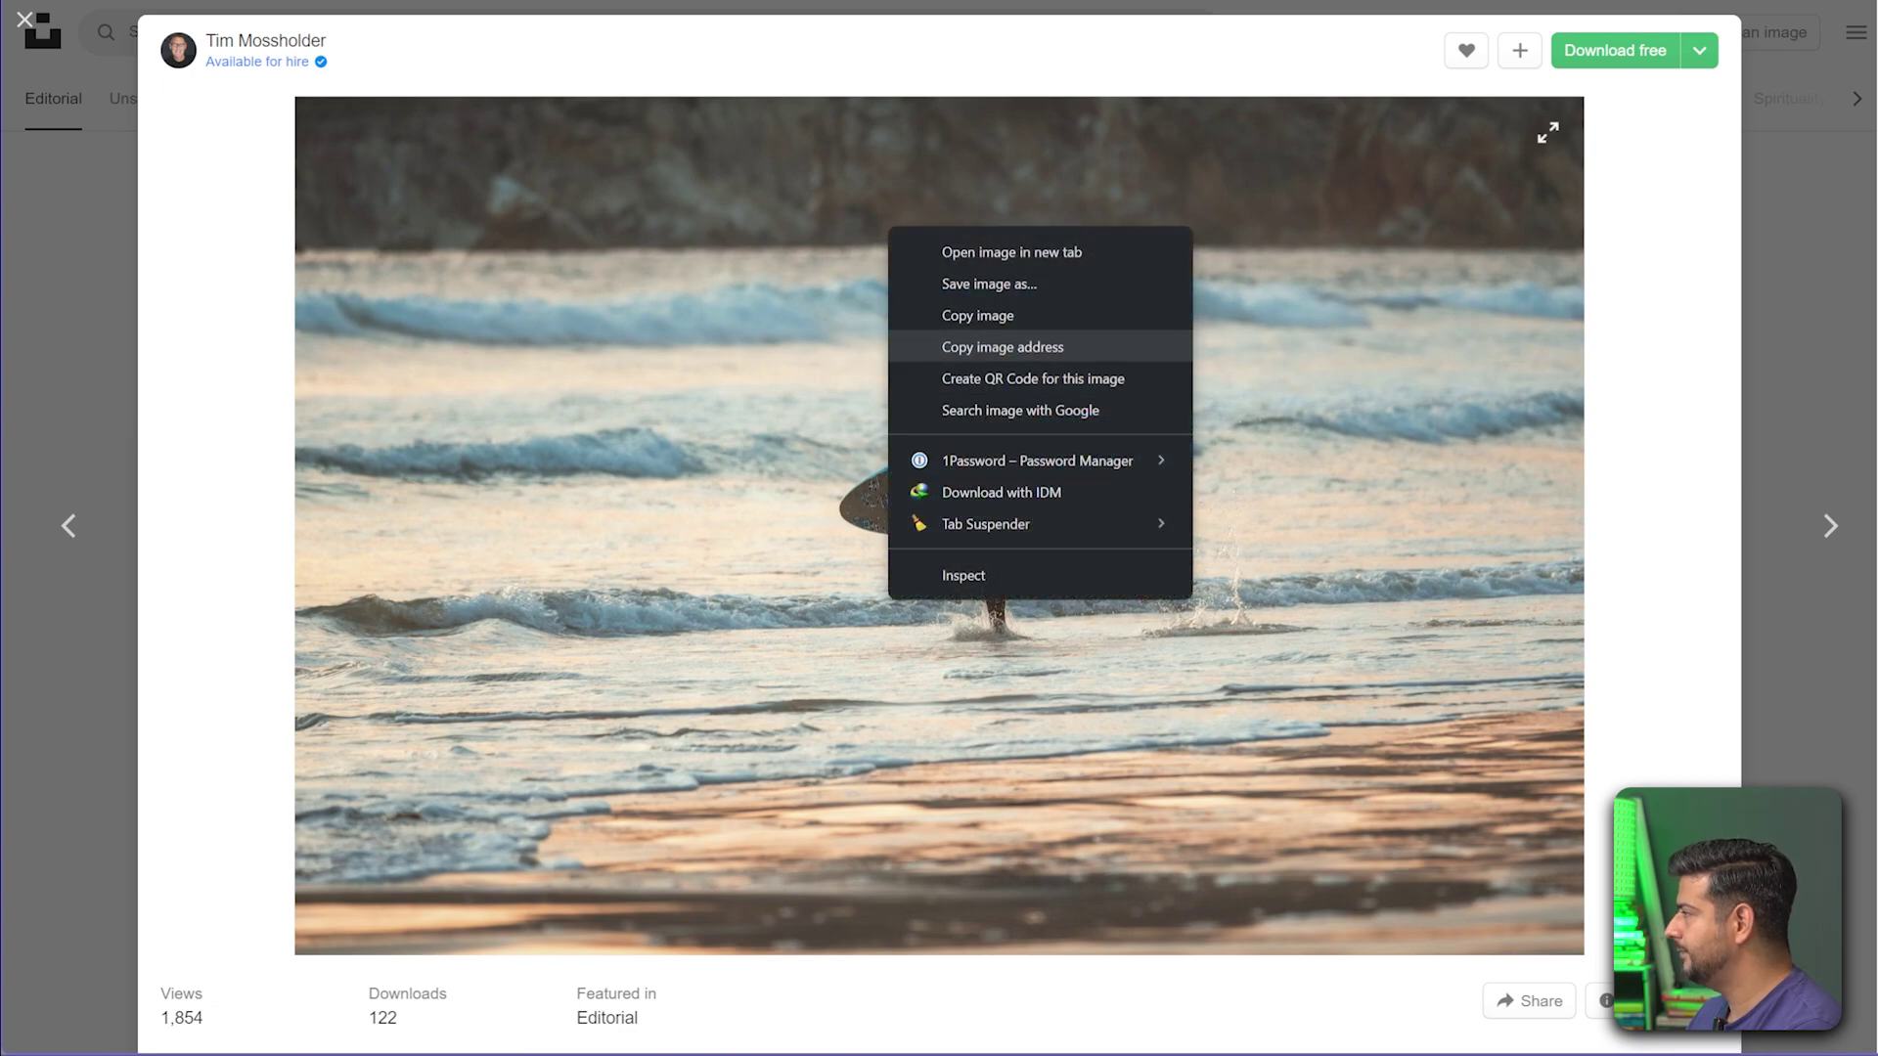
{"action": "left_click", "coordinate": [1002, 346]}
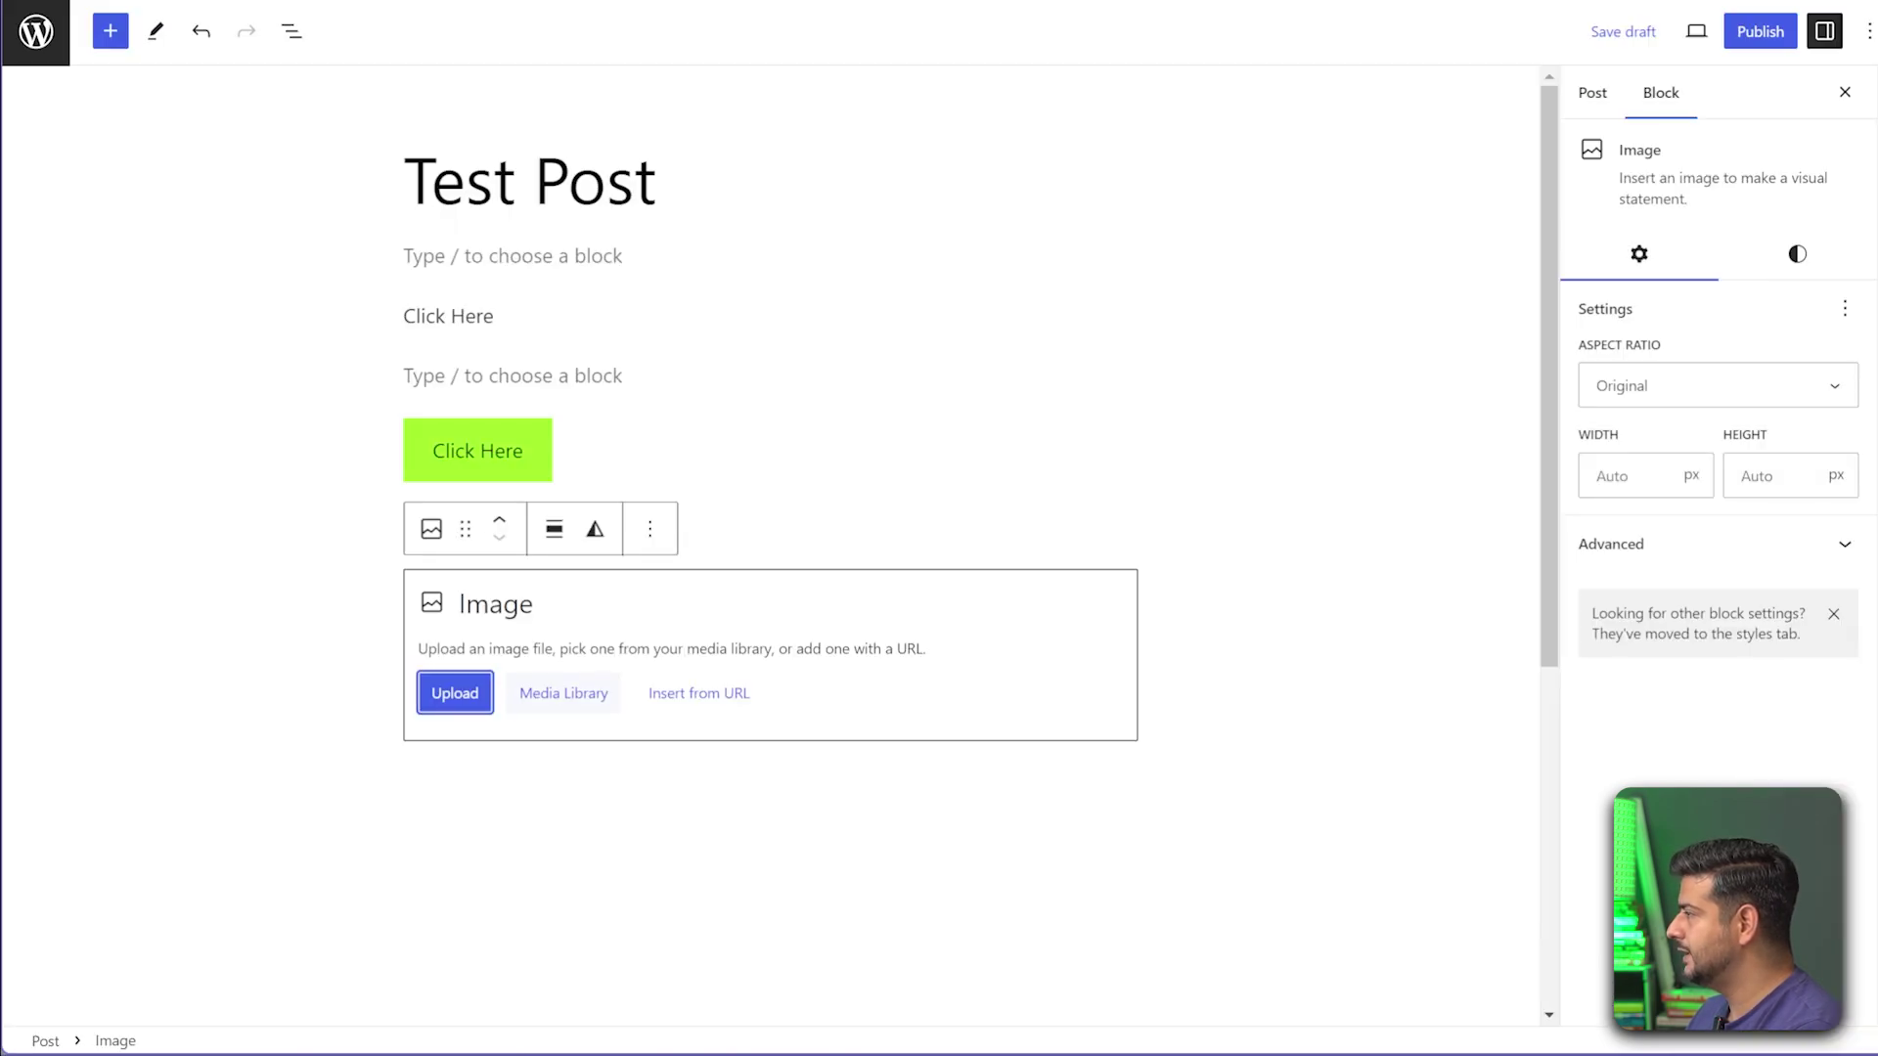
- Insert the surfer photo into the post's Image block from the copied URL
{"action": "key", "text": "Tab"}
{"action": "key", "text": "Tab"}
{"action": "key", "text": "Return"}
{"action": "key", "text": "ctrl+v"}
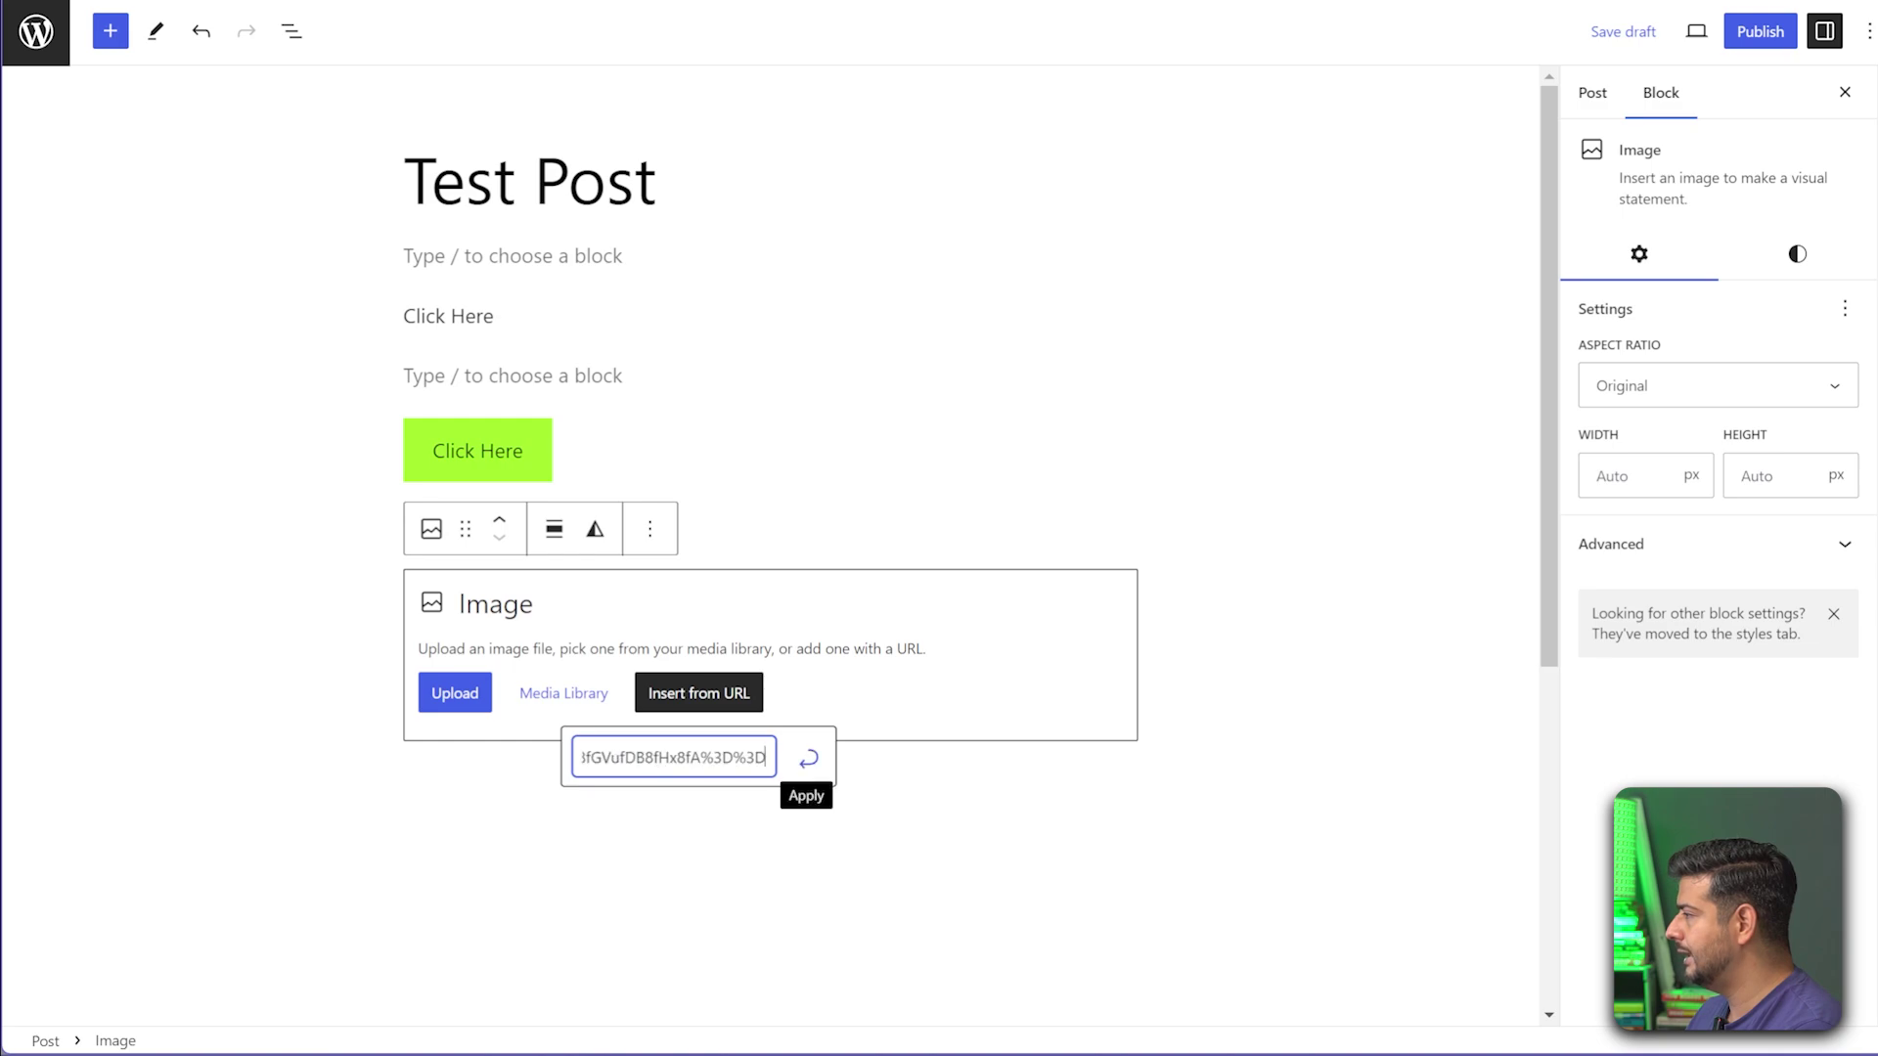
{"action": "left_click", "coordinate": [807, 758]}
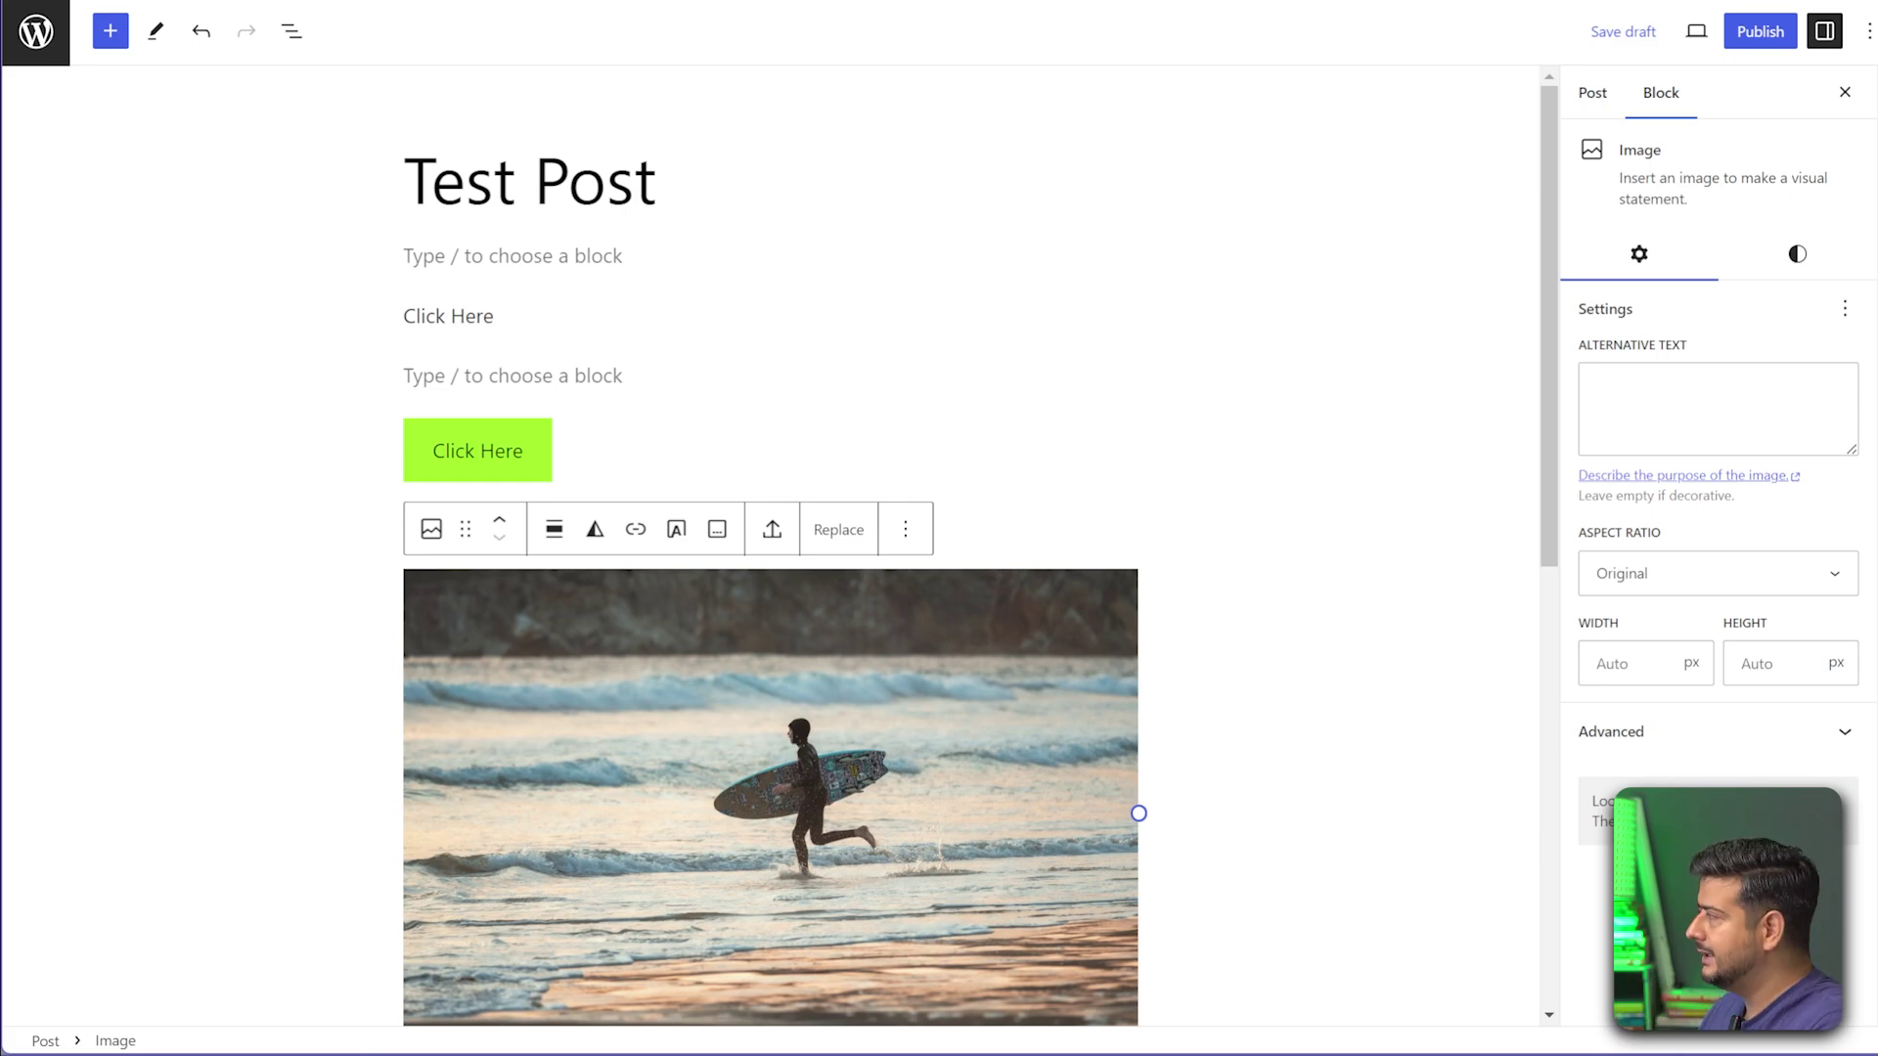
- Switch to Notepad++, widen its window and move the MonsterLink URL out of the anchor code onto line 4
{"action": "key", "text": "alt+Tab"}
{"action": "left_click_drag", "start_coordinate": [1279, 33], "coordinate": [735, 82]}
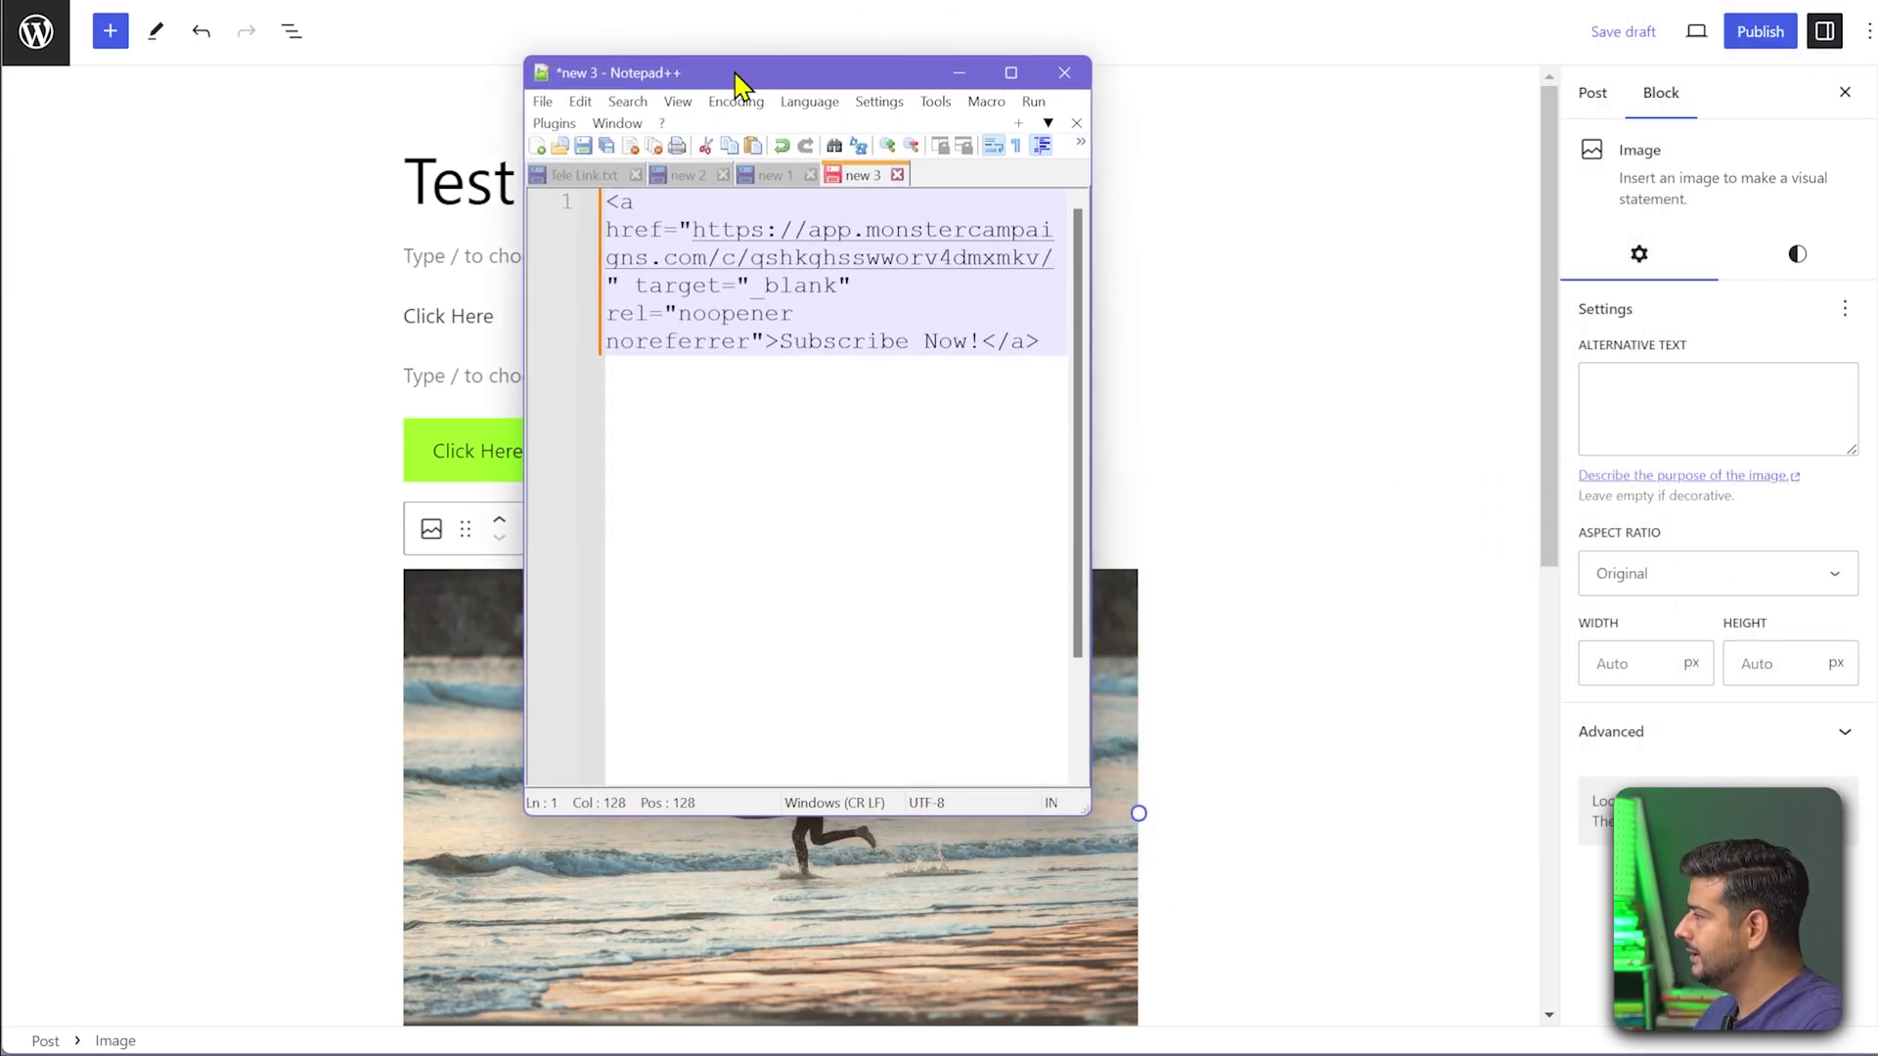
{"action": "left_click_drag", "start_coordinate": [1090, 314], "coordinate": [1685, 314]}
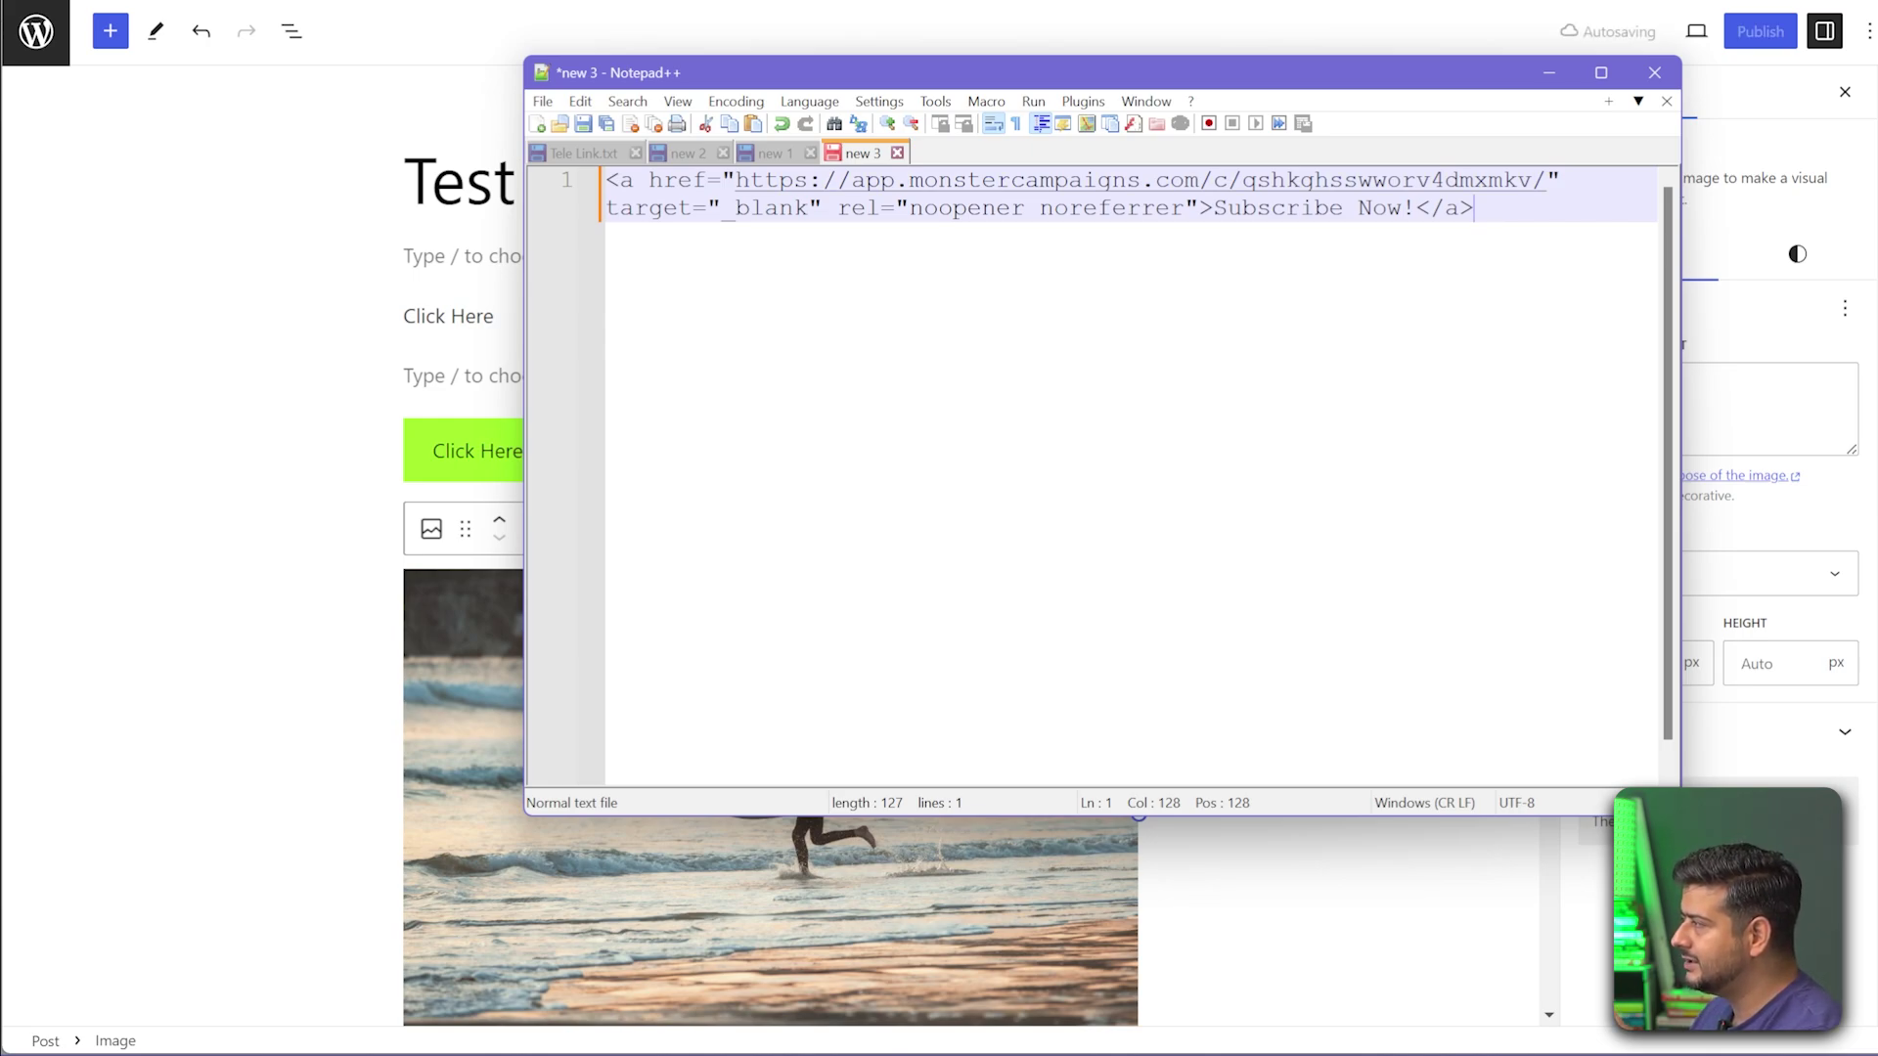
{"action": "left_click_drag", "start_coordinate": [735, 182], "coordinate": [1549, 182]}
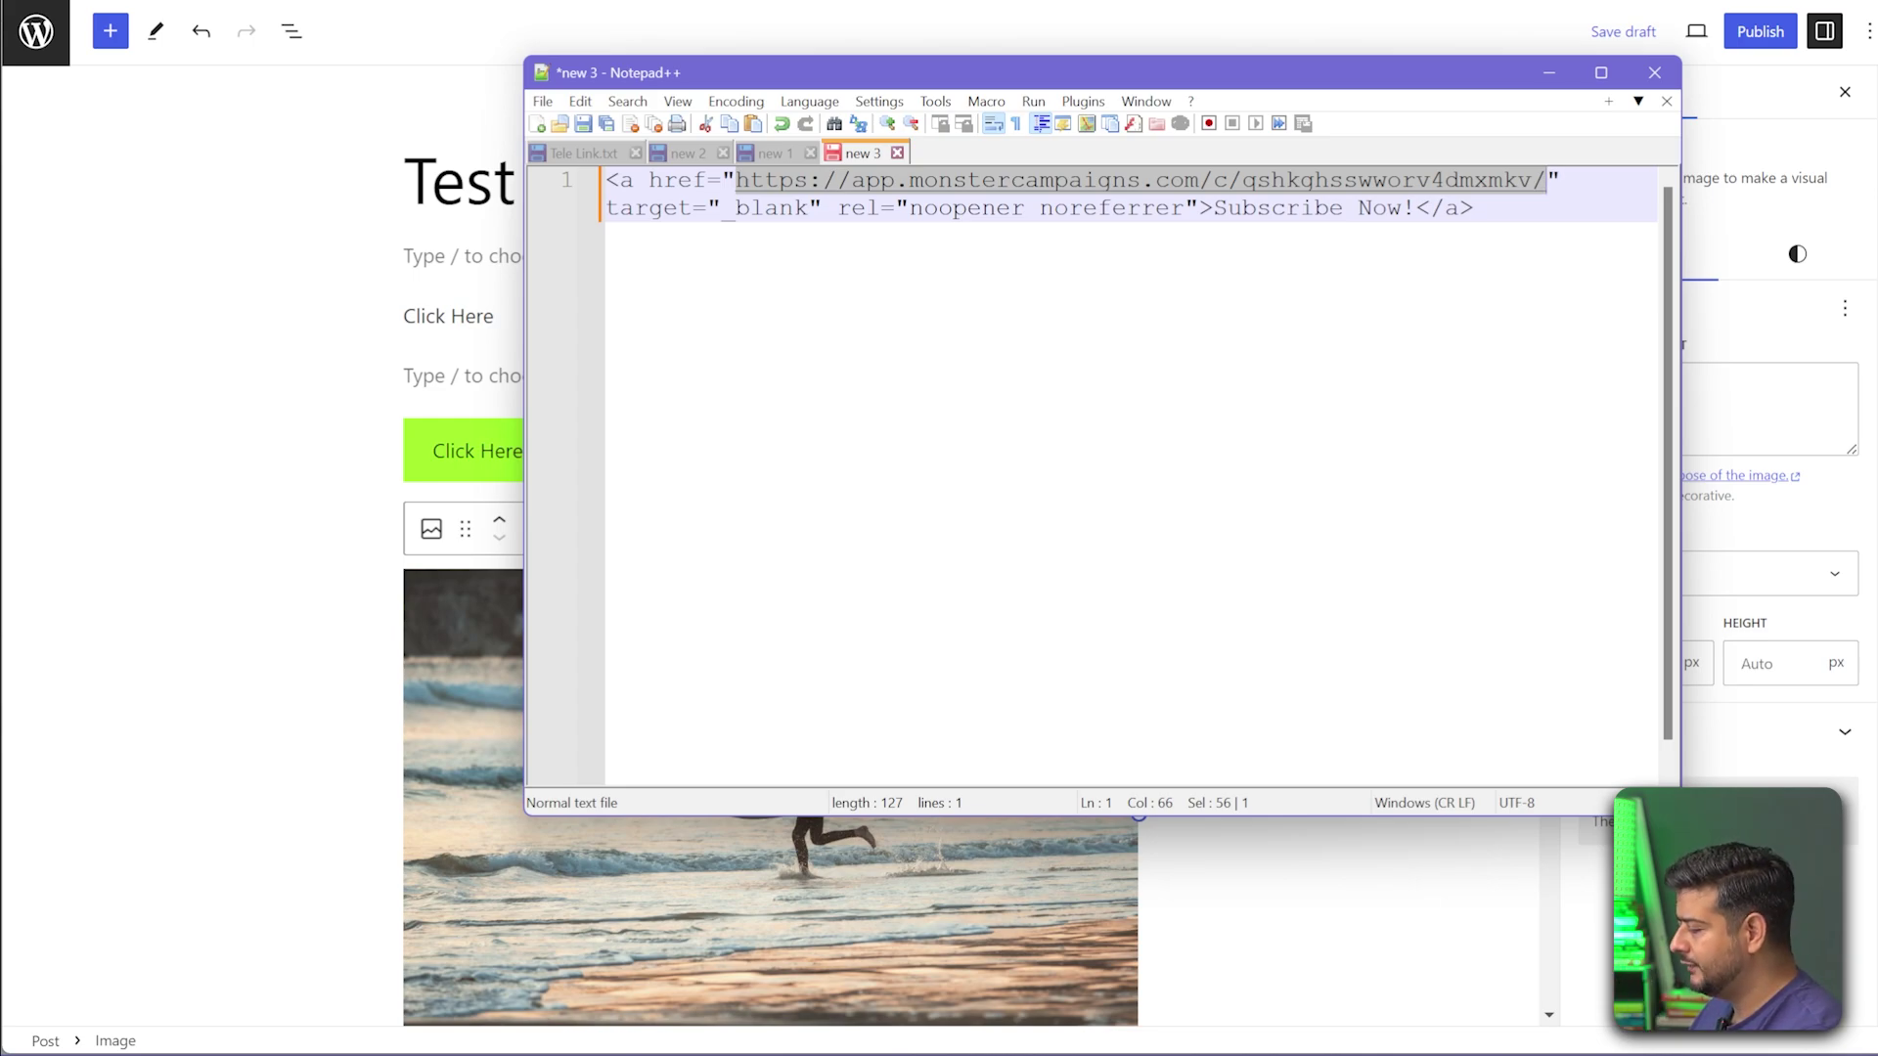
{"action": "key", "text": "Delete"}
{"action": "left_click", "coordinate": [1633, 180]}
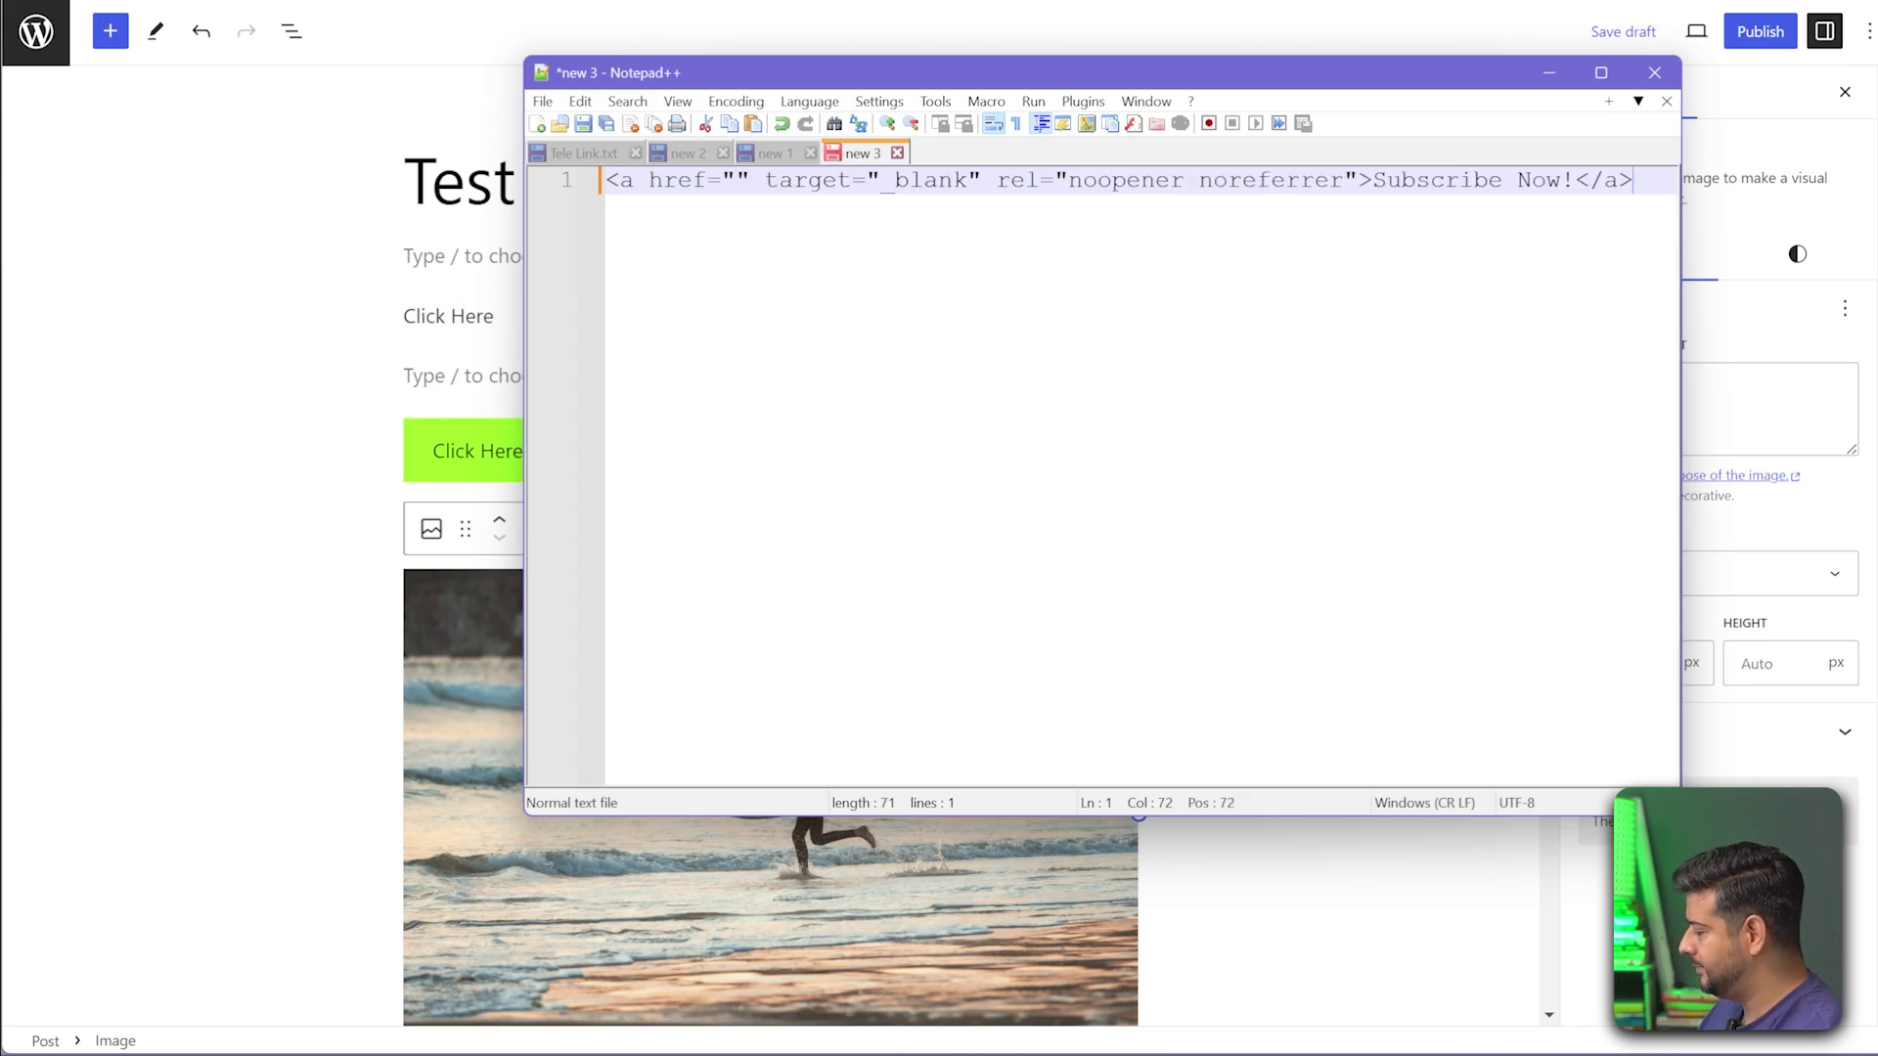
{"action": "key", "text": "Return"}
{"action": "key", "text": "Return"}
{"action": "key", "text": "Return"}
{"action": "key", "text": "ctrl+v"}
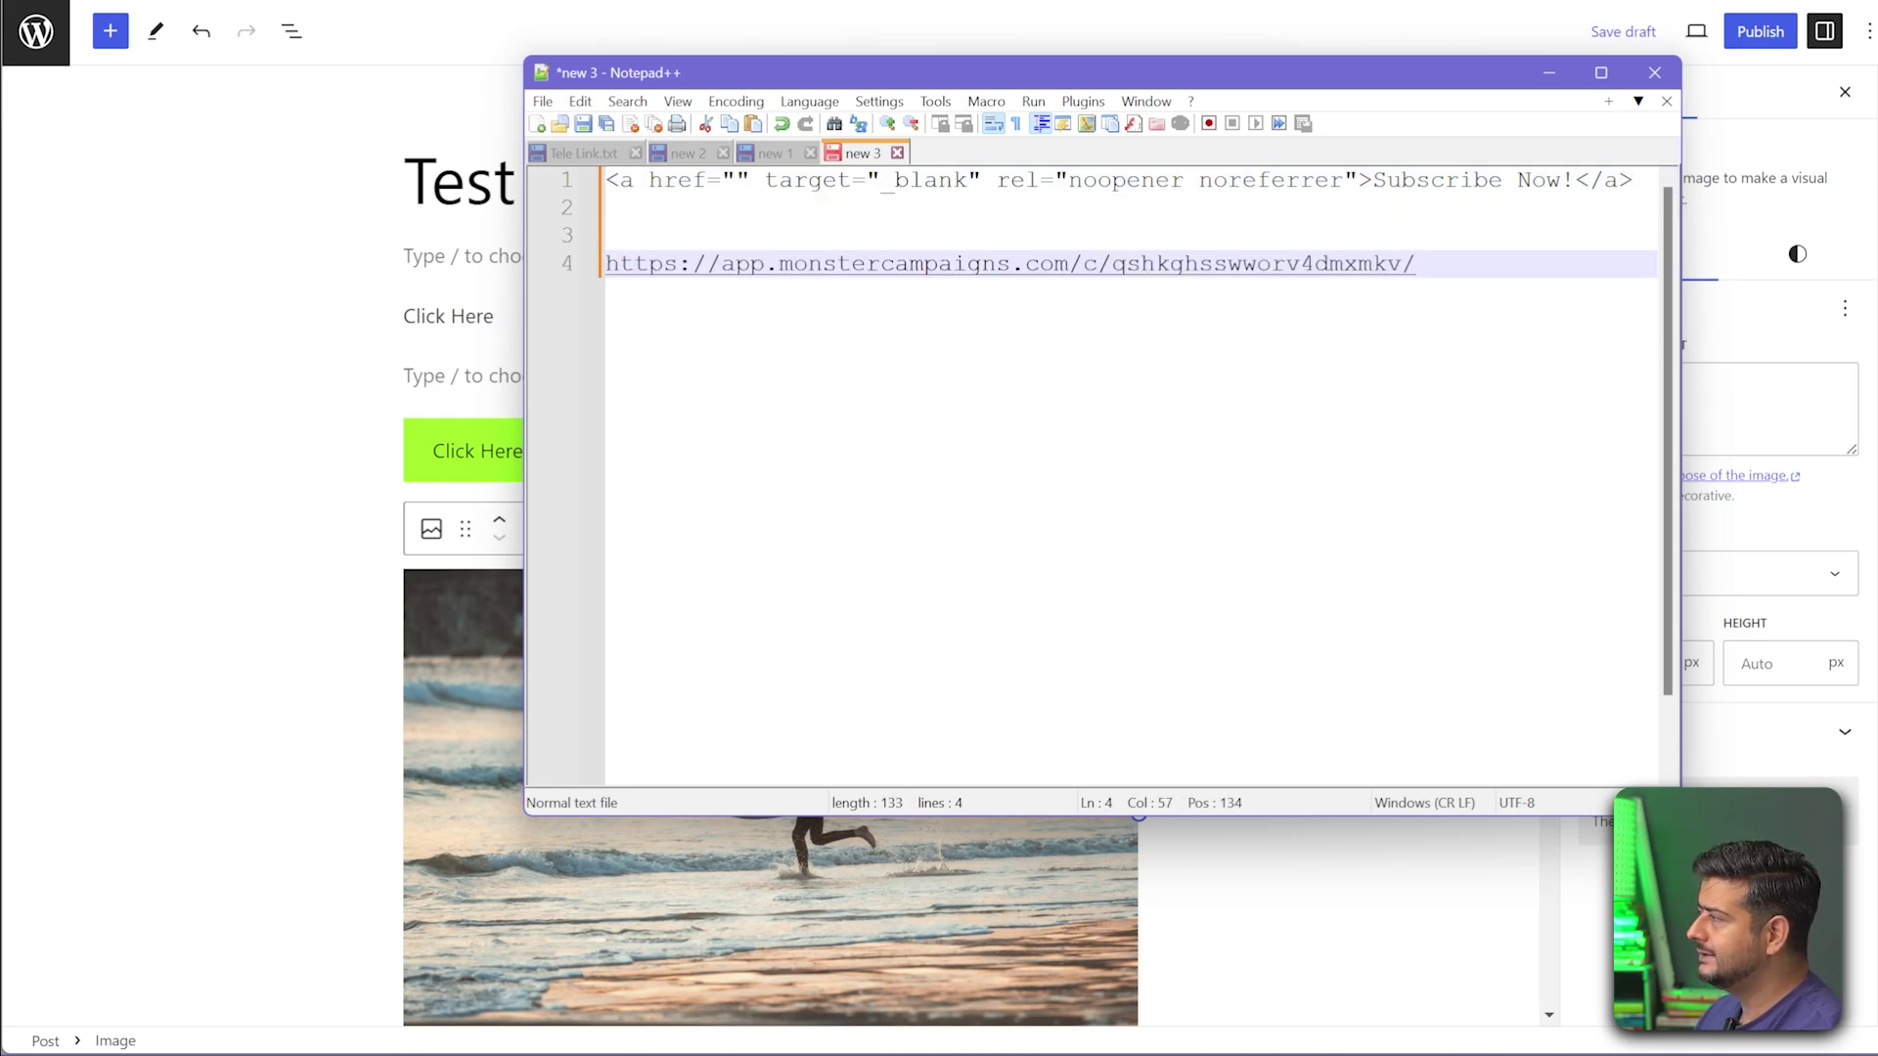
- Delete the anchor code and blank lines above the MonsterLink URL, copy the remaining URL and narrow the Notepad++ window
{"action": "left_click_drag", "start_coordinate": [1632, 180], "coordinate": [606, 180]}
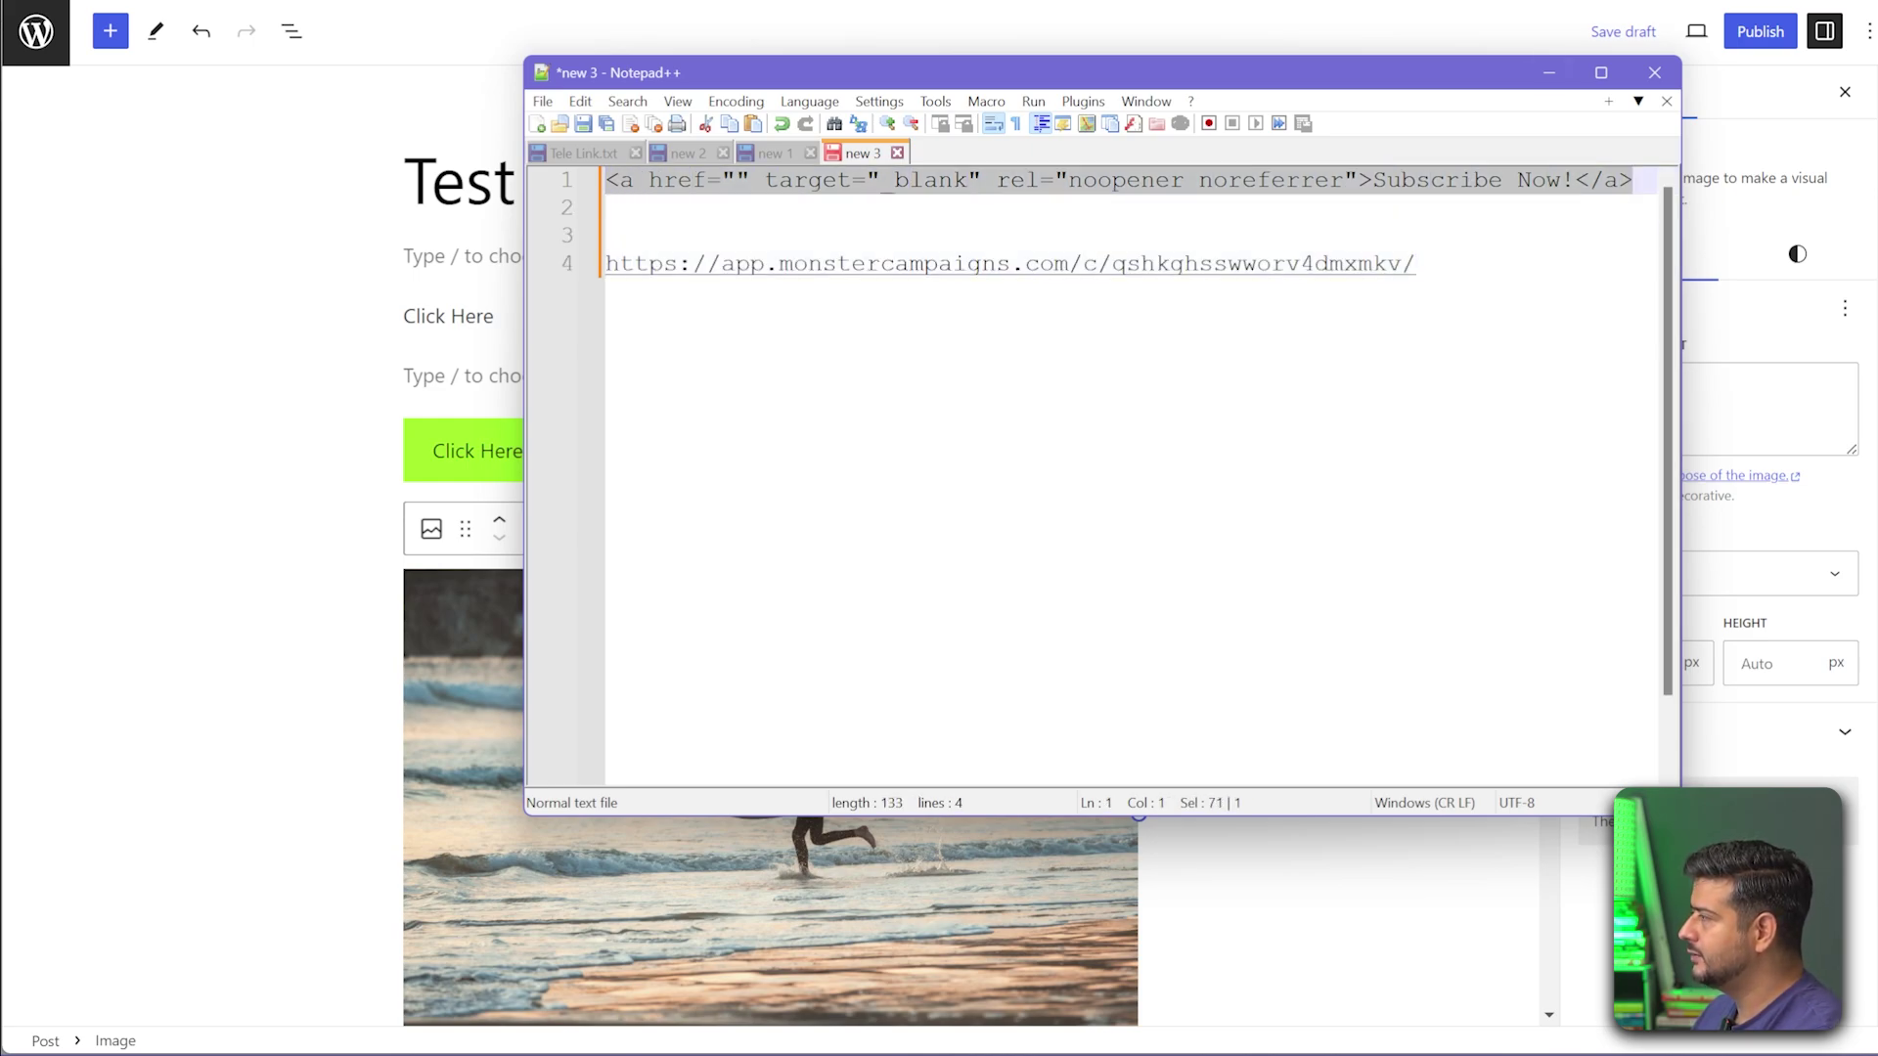
{"action": "key", "text": "Delete"}
{"action": "key", "text": "Delete"}
{"action": "key", "text": "Delete"}
{"action": "key", "text": "Delete"}
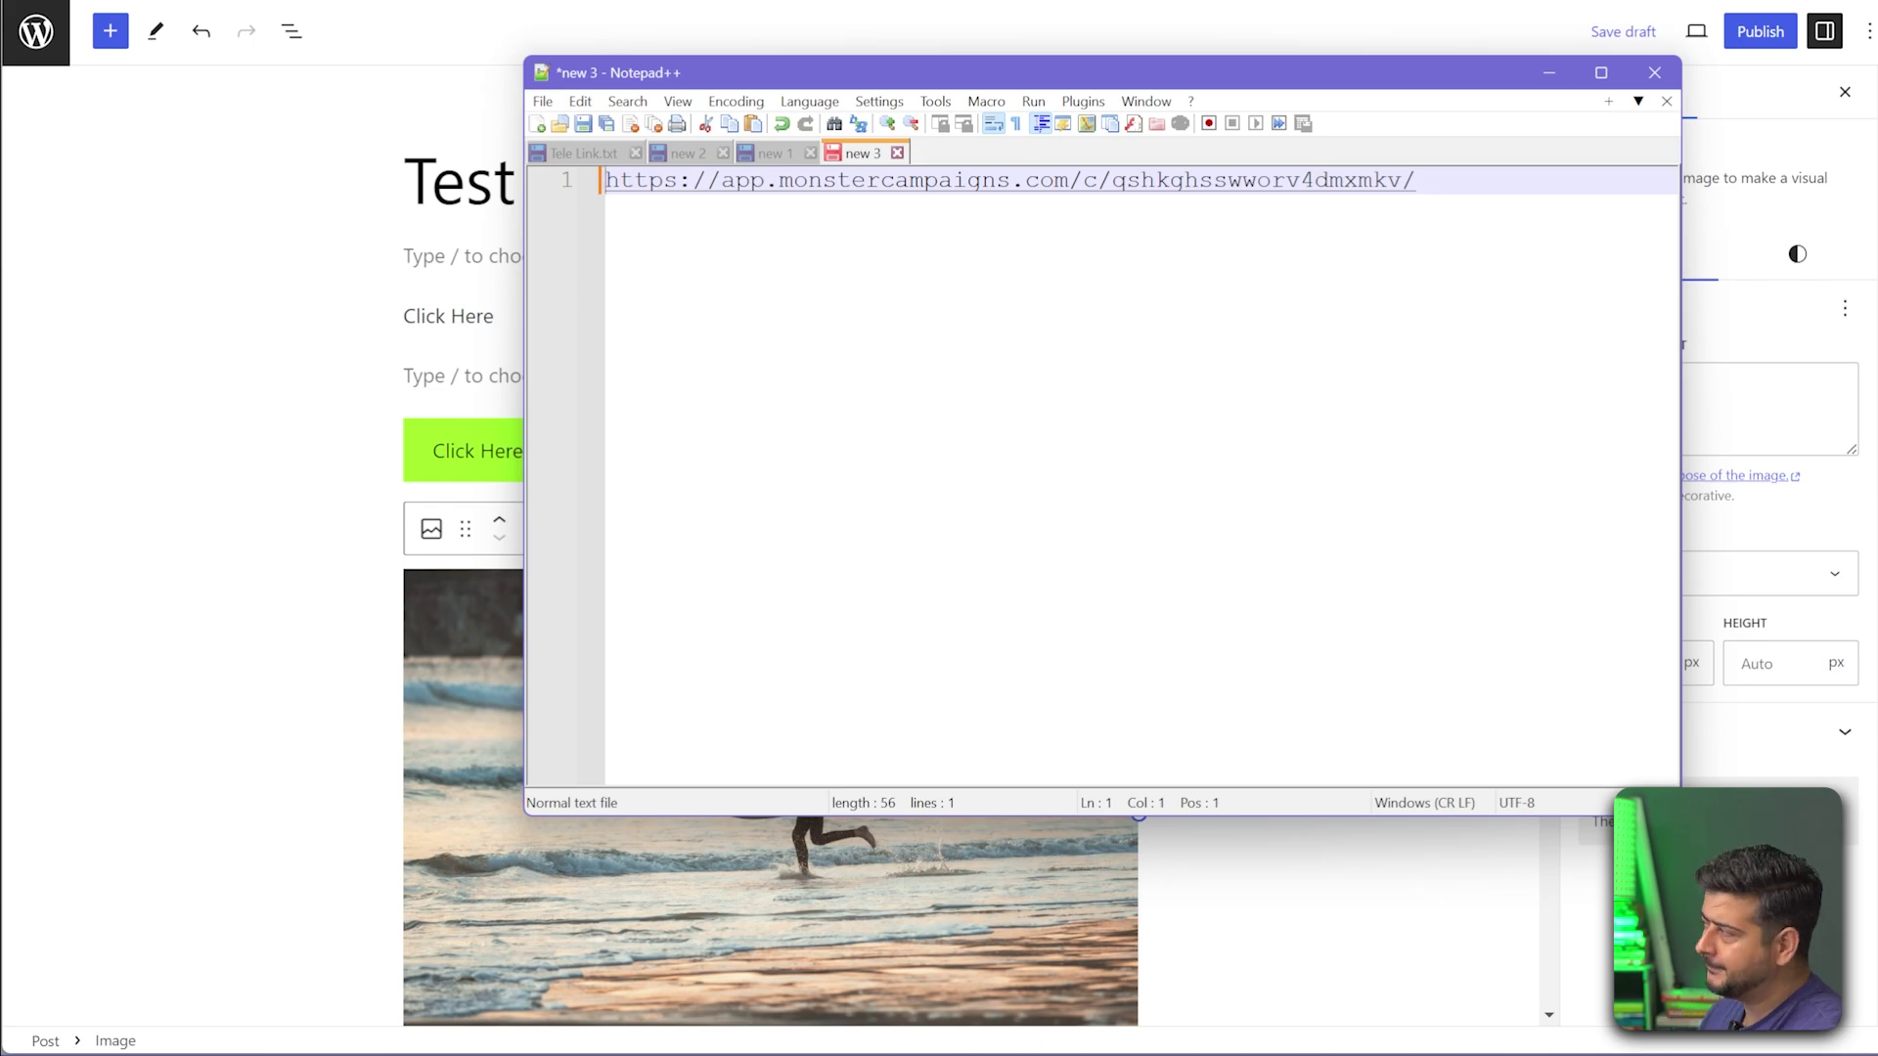
{"action": "left_click_drag", "start_coordinate": [1415, 180], "coordinate": [606, 180]}
{"action": "key", "text": "ctrl+c"}
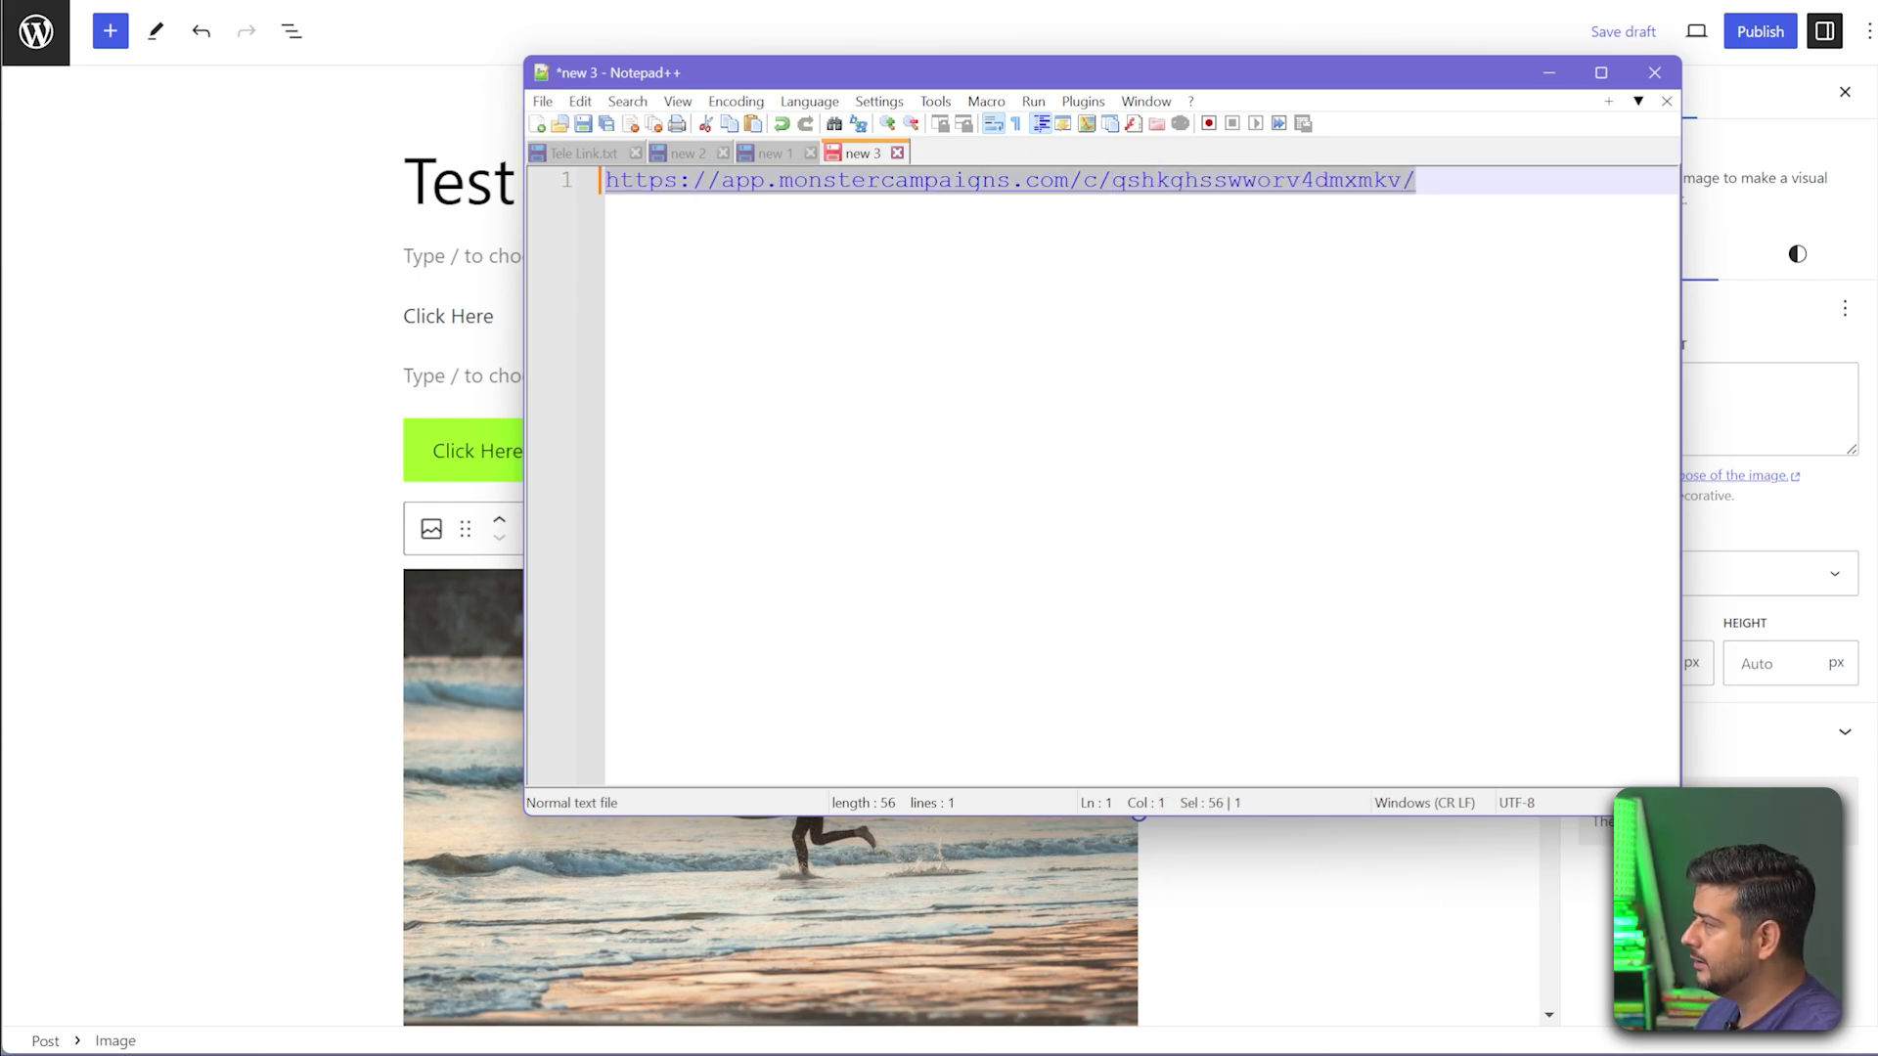
{"action": "left_click_drag", "start_coordinate": [1680, 303], "coordinate": [1111, 301]}
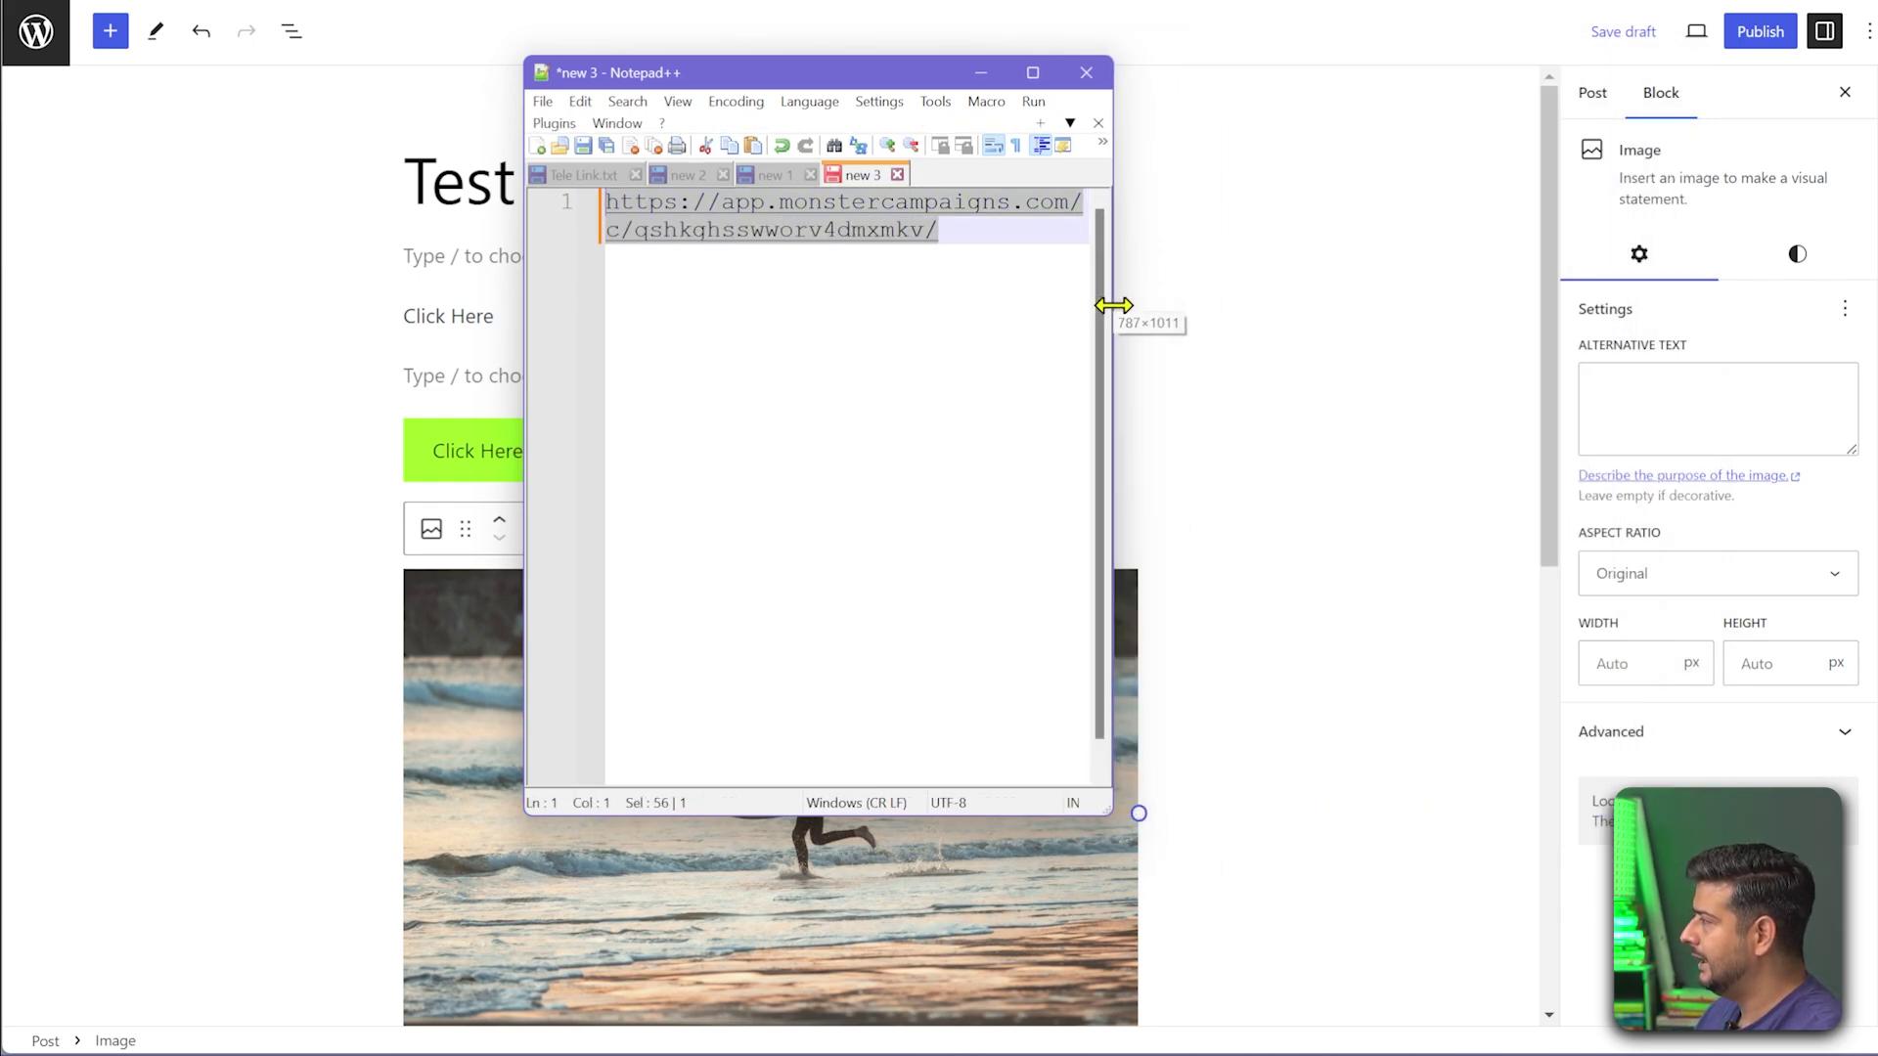
- Switch back to the WordPress post editor and link the paragraph's "Click Here" text to the copied MonsterLink URL
{"action": "left_click", "coordinate": [1125, 304]}
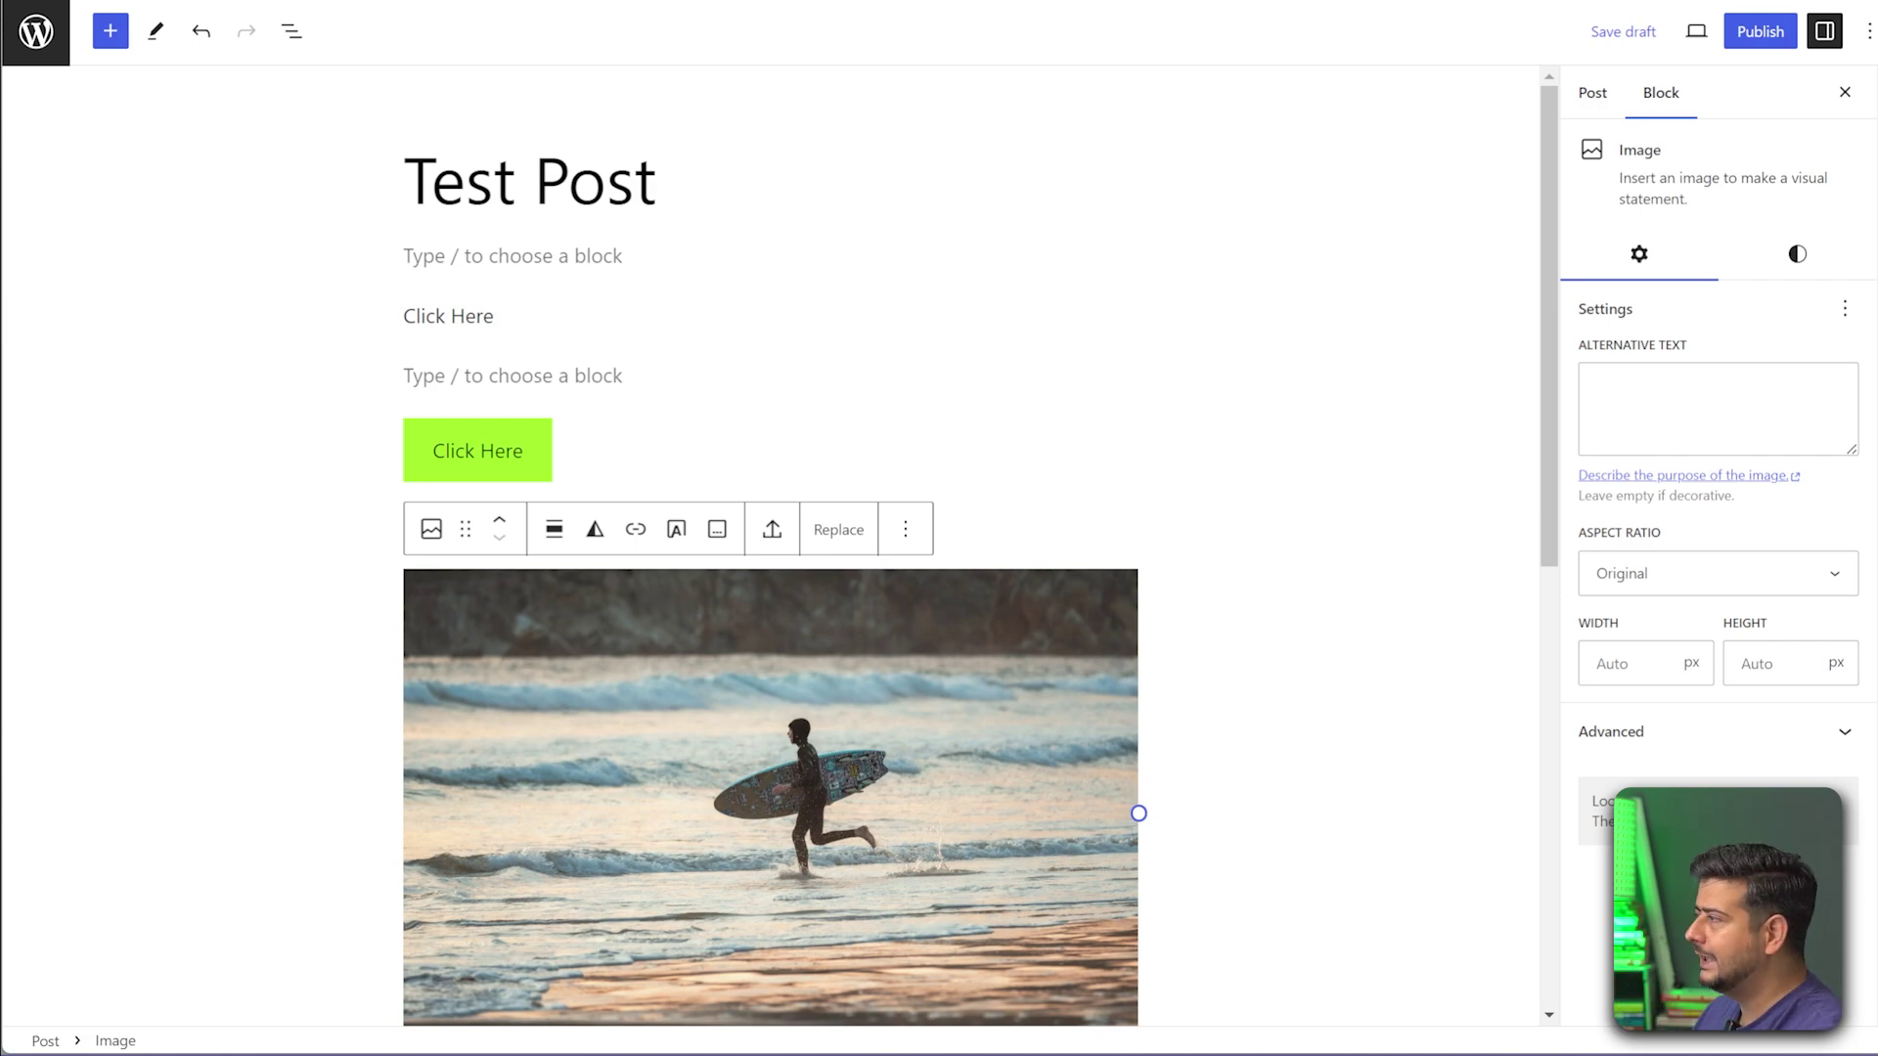
{"action": "left_click", "coordinate": [476, 316]}
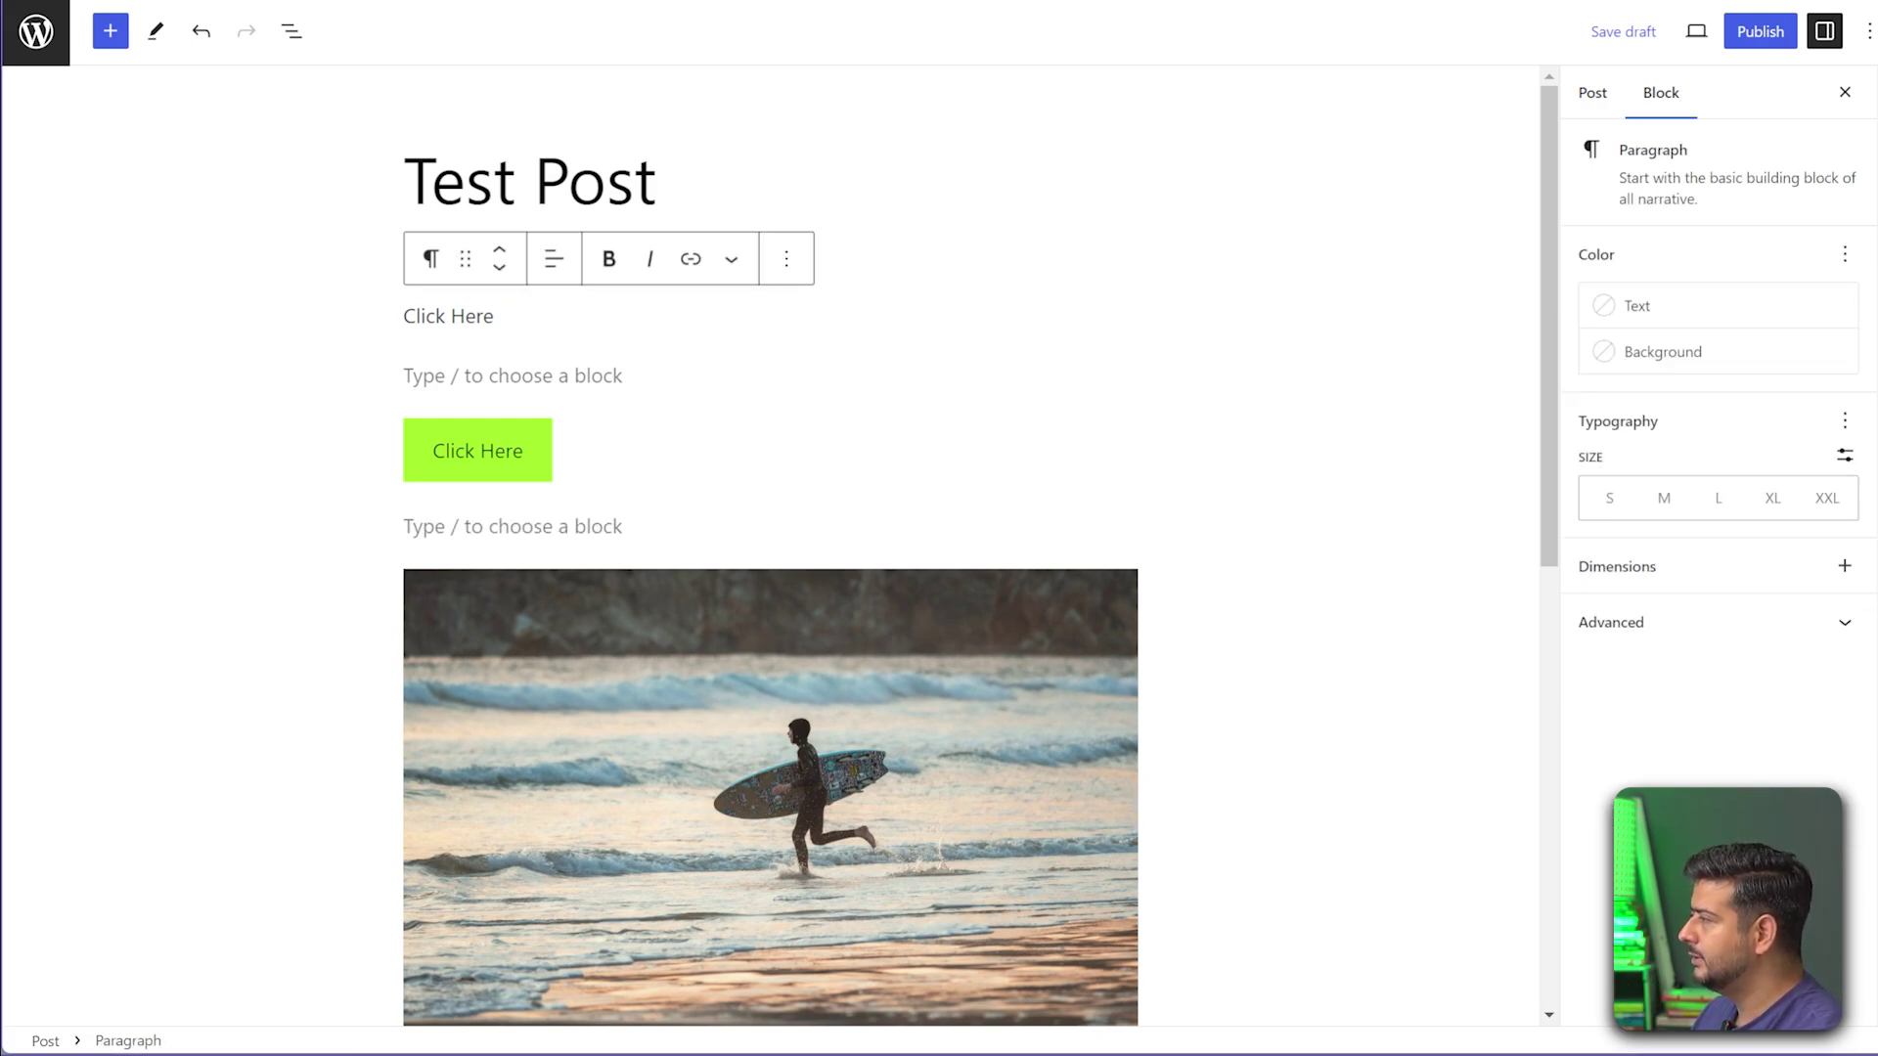
{"action": "left_click_drag", "start_coordinate": [494, 316], "coordinate": [404, 316]}
{"action": "left_click", "coordinate": [691, 259]}
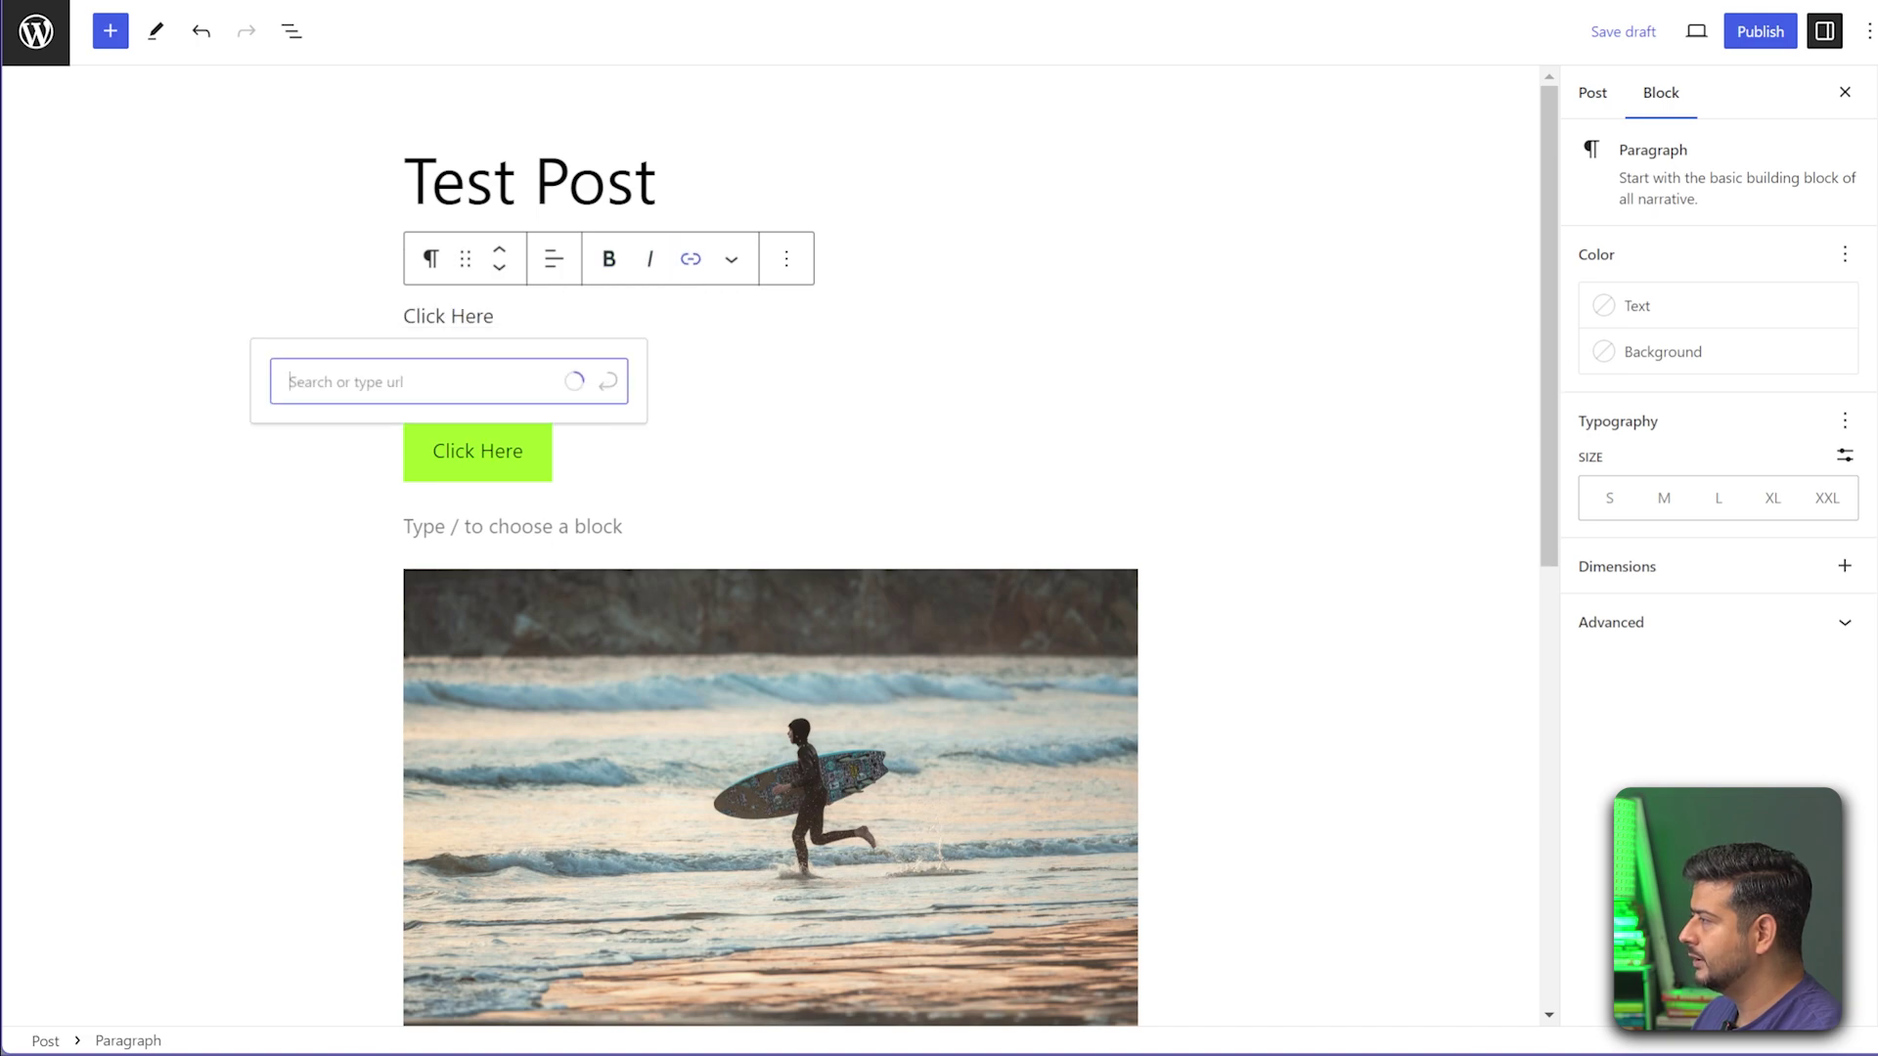
{"action": "key", "text": "ctrl+v"}
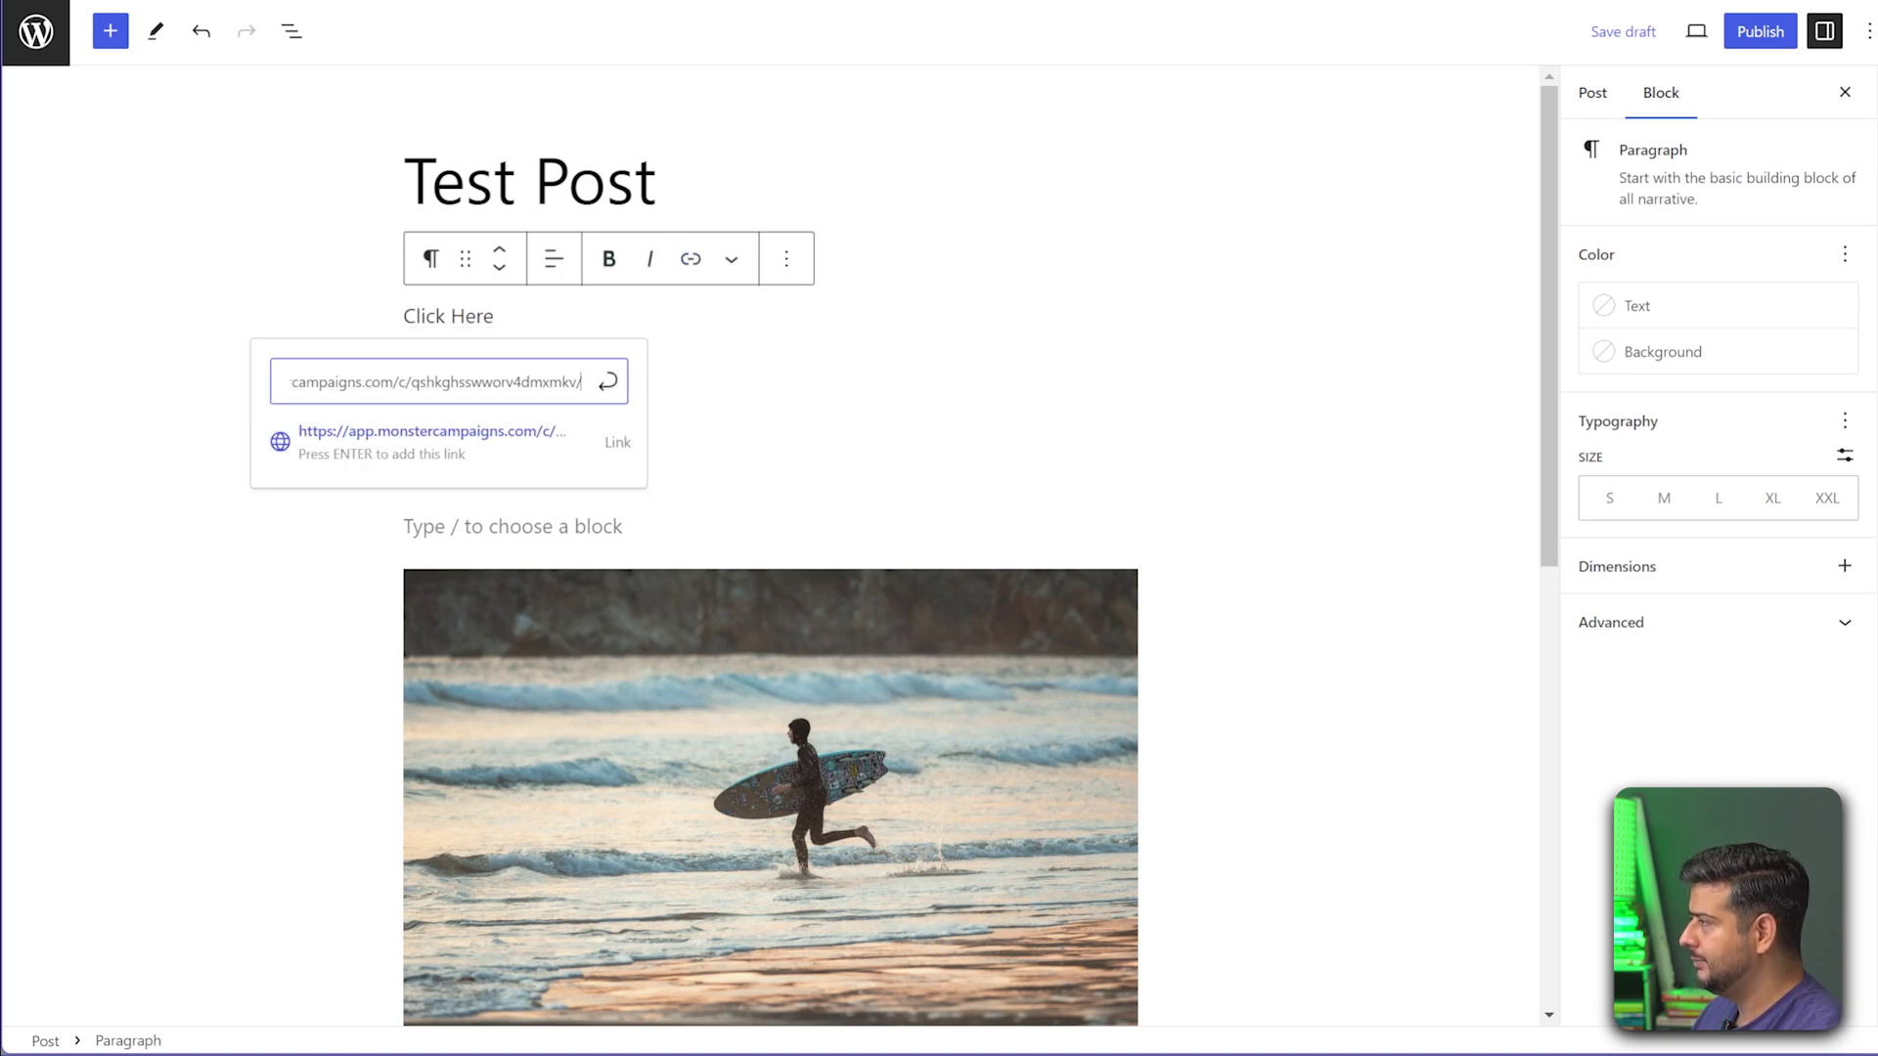
{"action": "key", "text": "Return"}
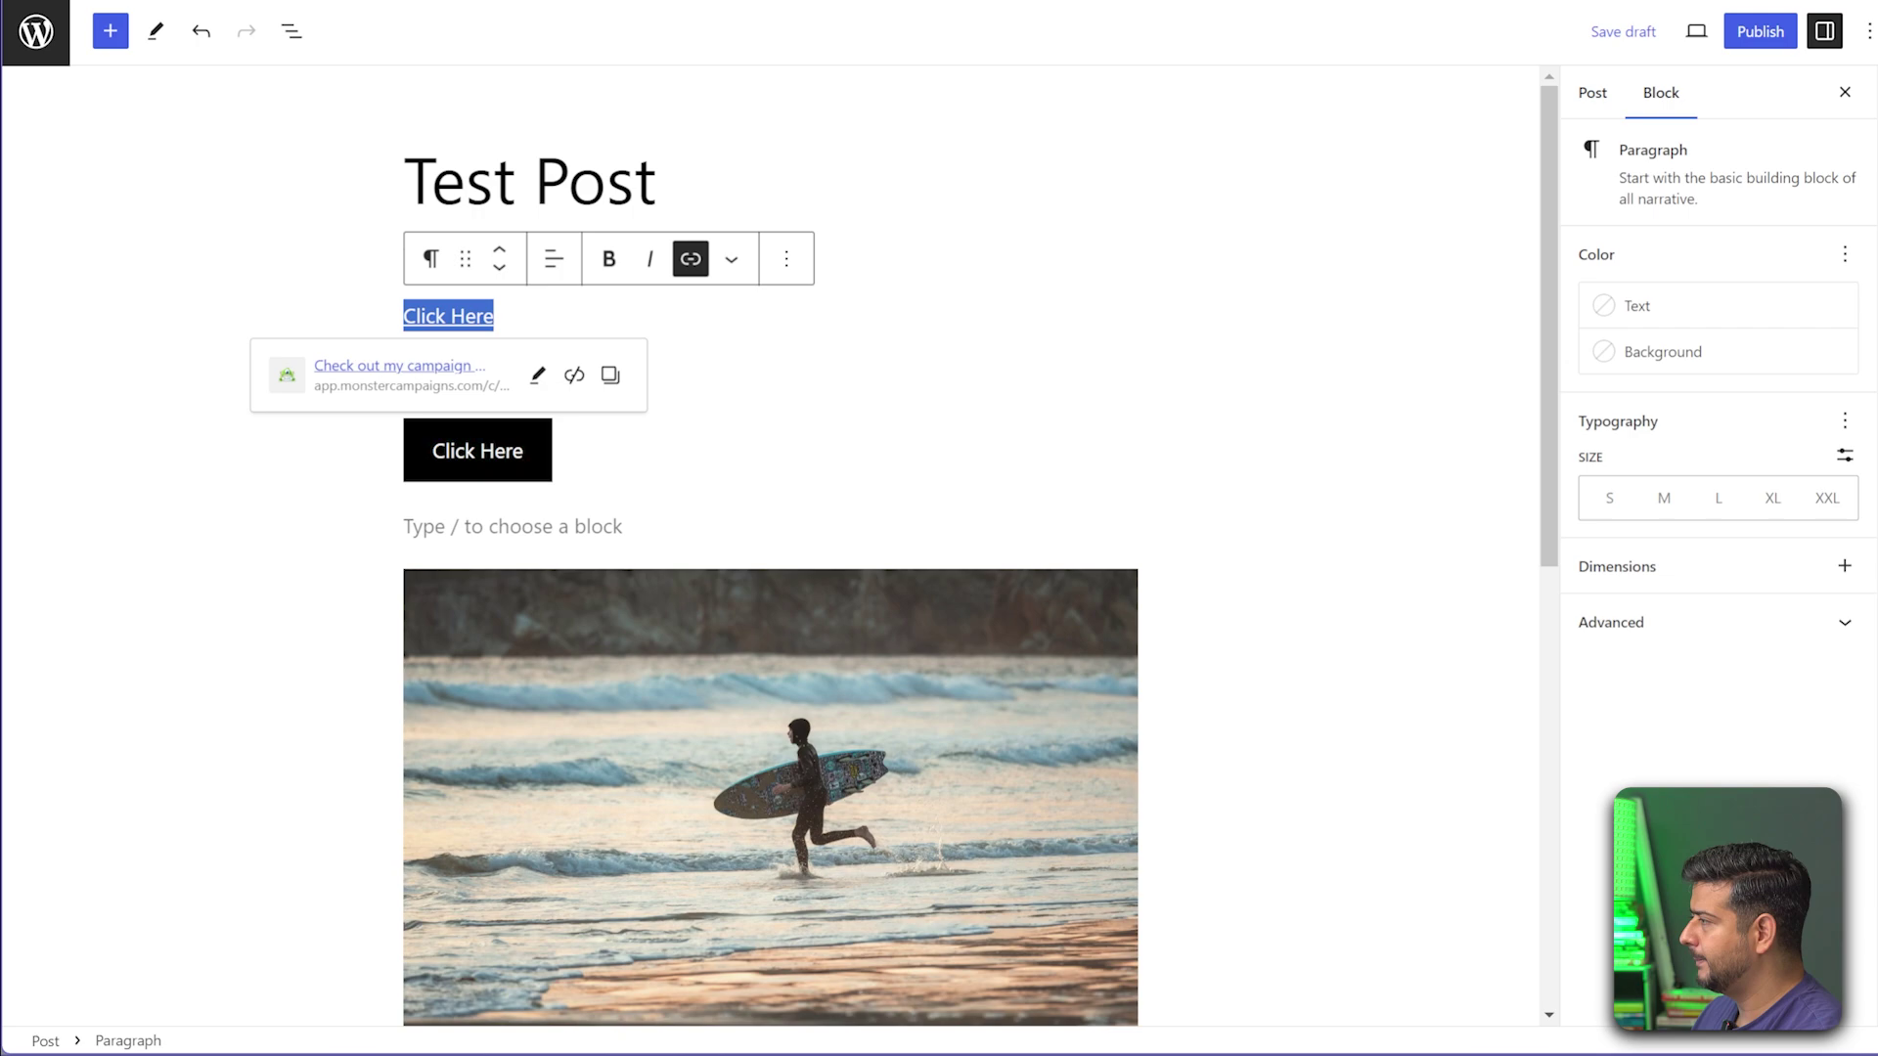
- Link the green "Click Here" button to the copied MonsterLink URL
{"action": "left_click", "coordinate": [494, 451]}
{"action": "key", "text": "ctrl+k"}
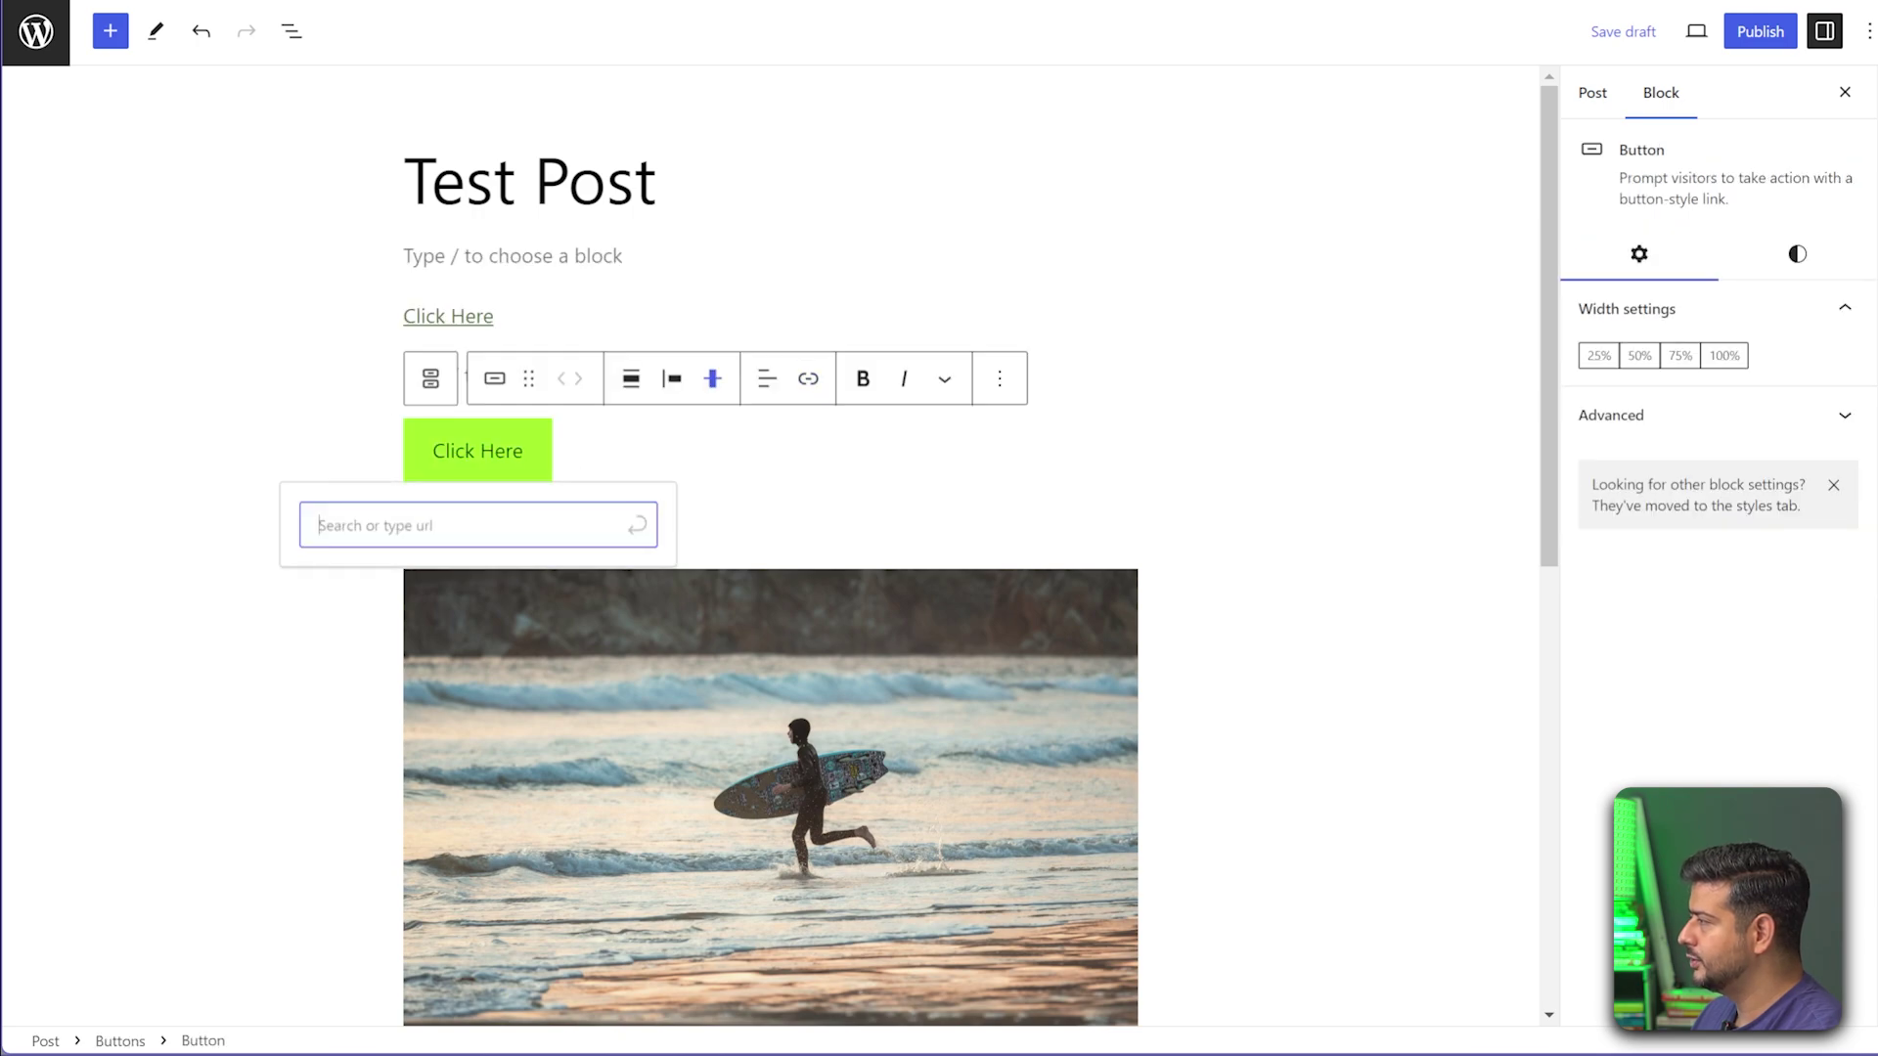
{"action": "key", "text": "ctrl+v"}
{"action": "key", "text": "Return"}
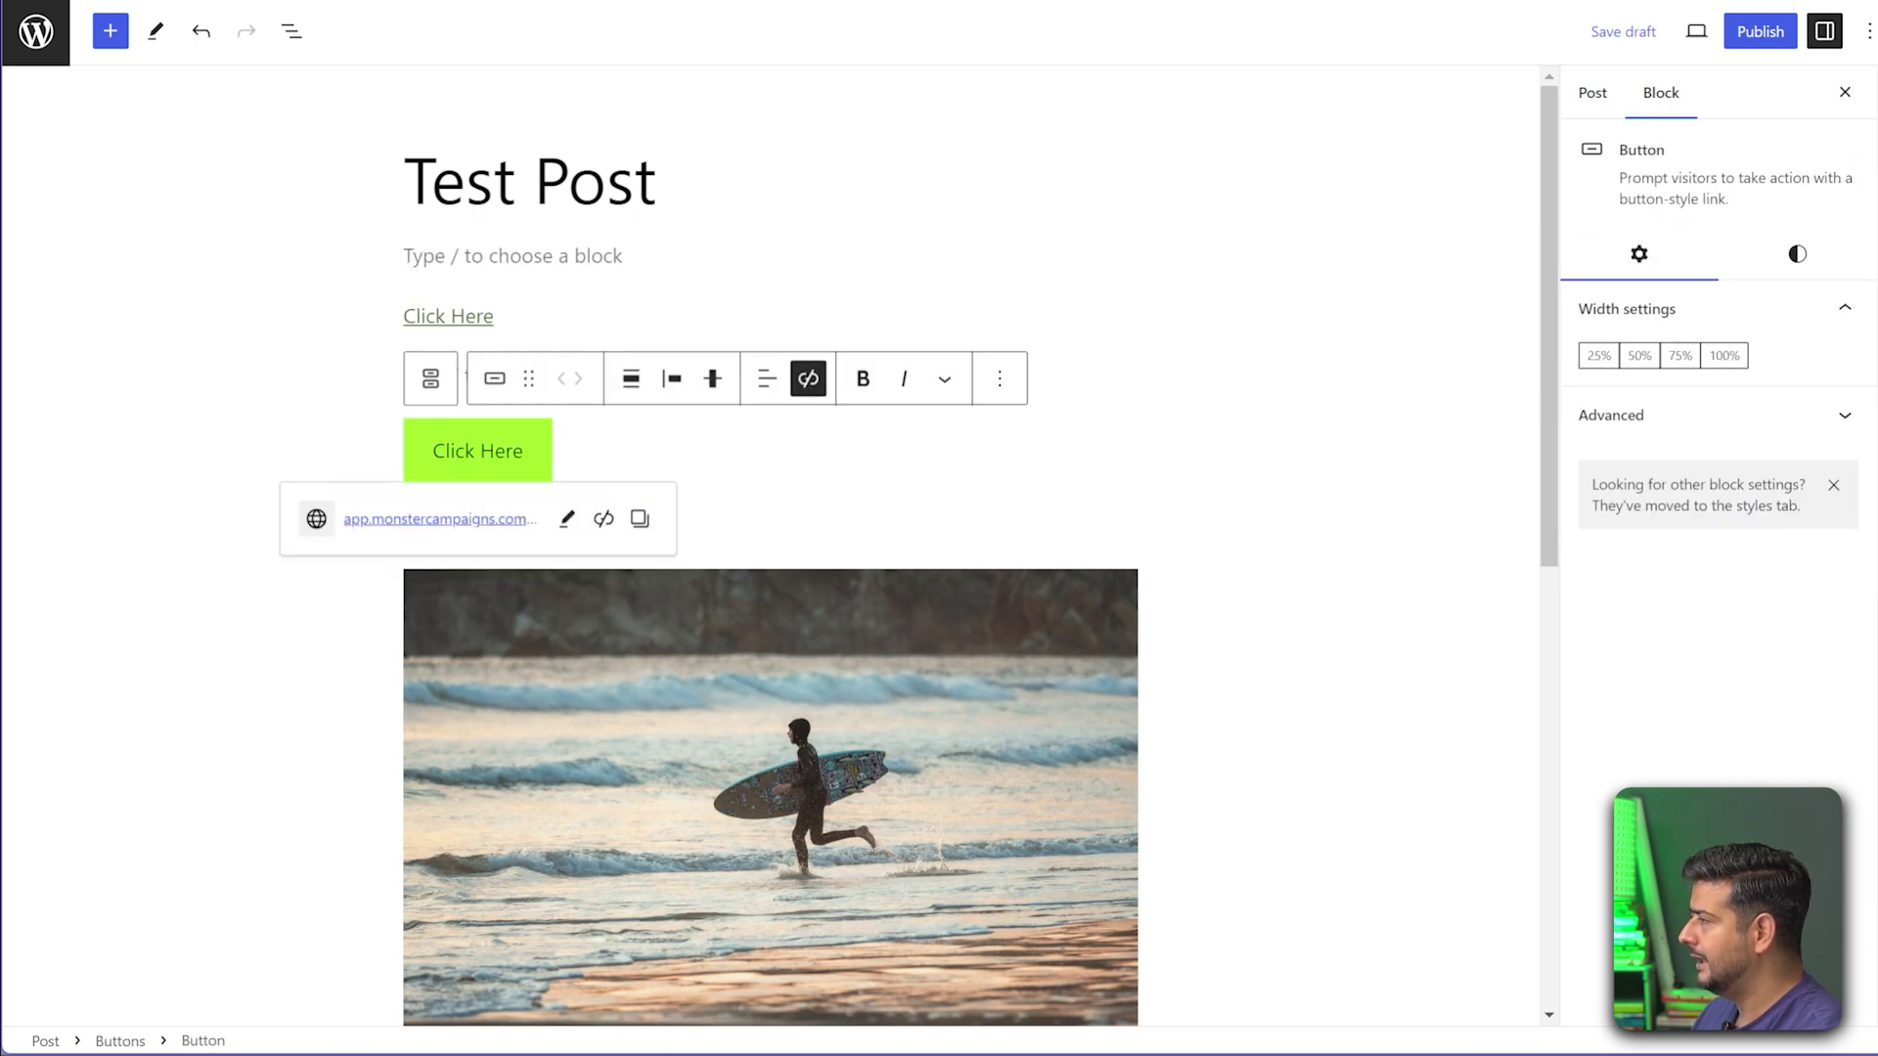
- Link the surfer image to the copied MonsterLink URL and deselect the block
{"action": "scroll", "coordinate": [770, 548], "scroll_direction": "down", "scroll_amount": 4}
{"action": "left_click", "coordinate": [771, 475]}
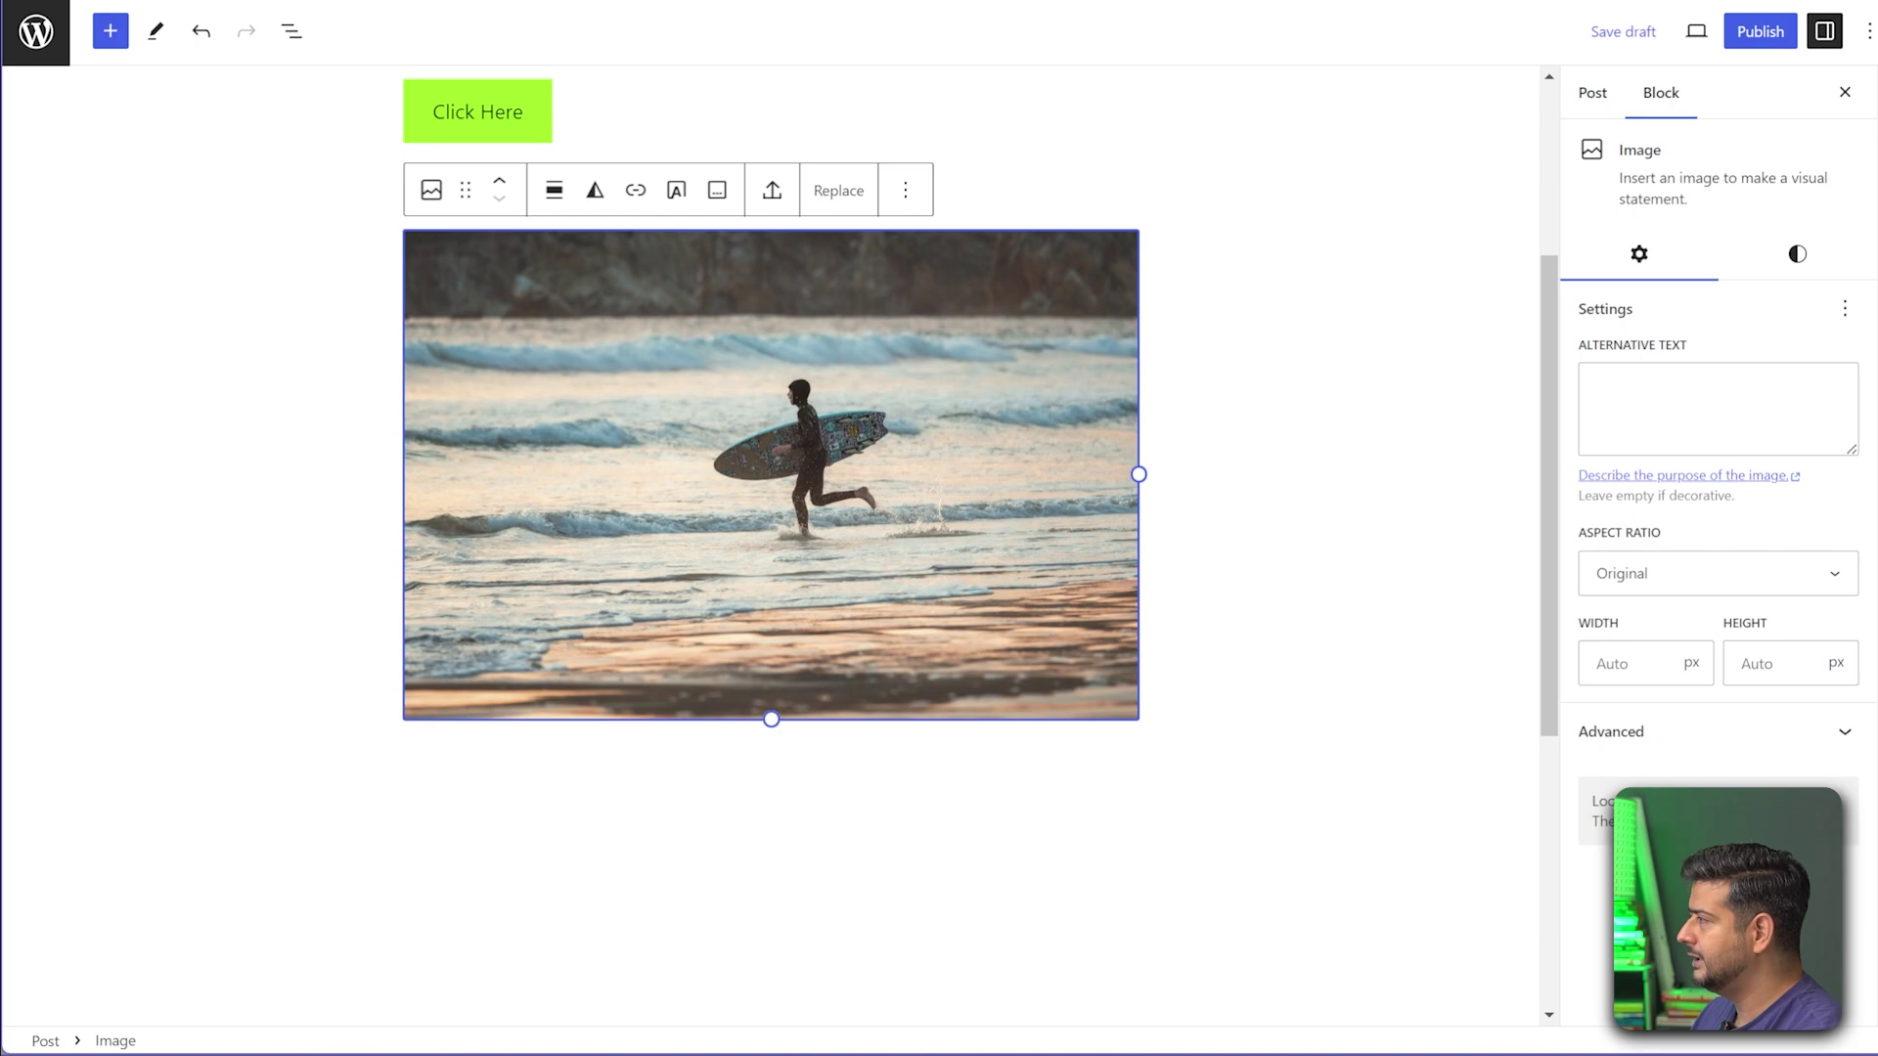
{"action": "left_click", "coordinate": [635, 190]}
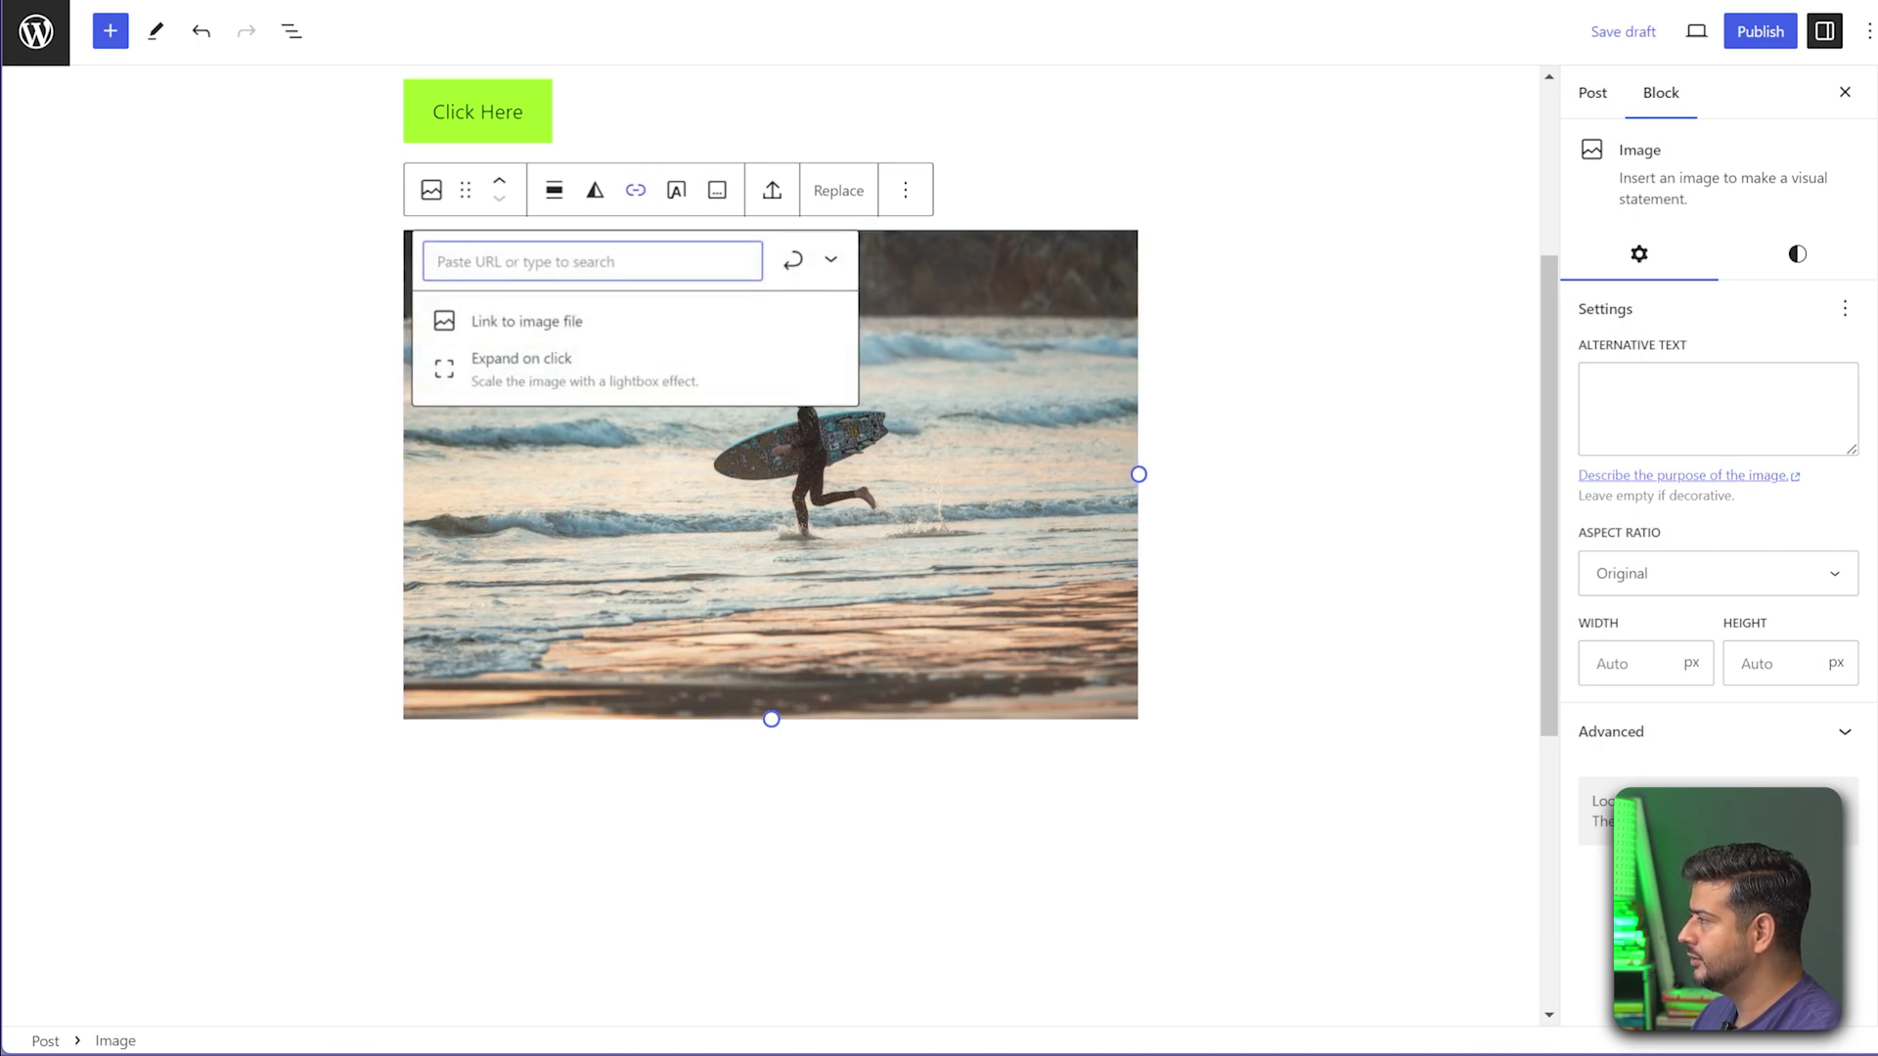
{"action": "key", "text": "ctrl+v"}
{"action": "key", "text": "Return"}
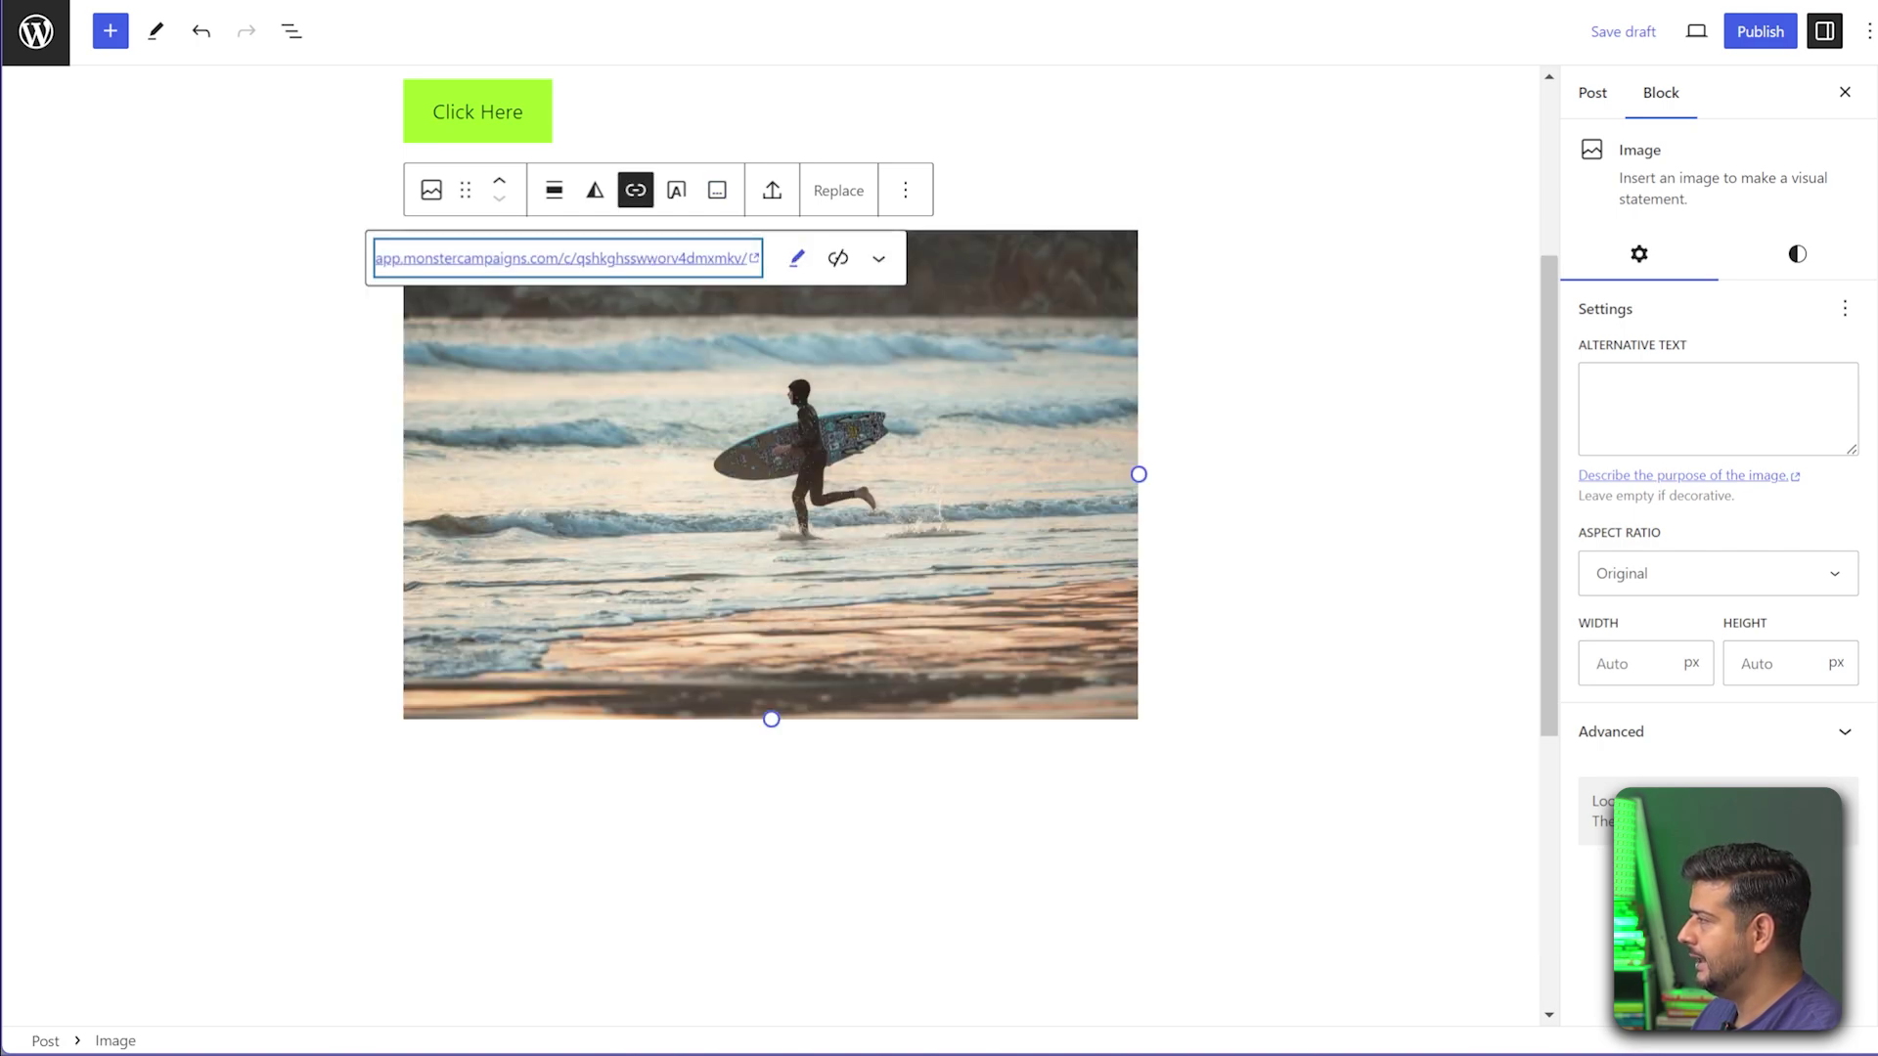
{"action": "key", "text": "Escape"}
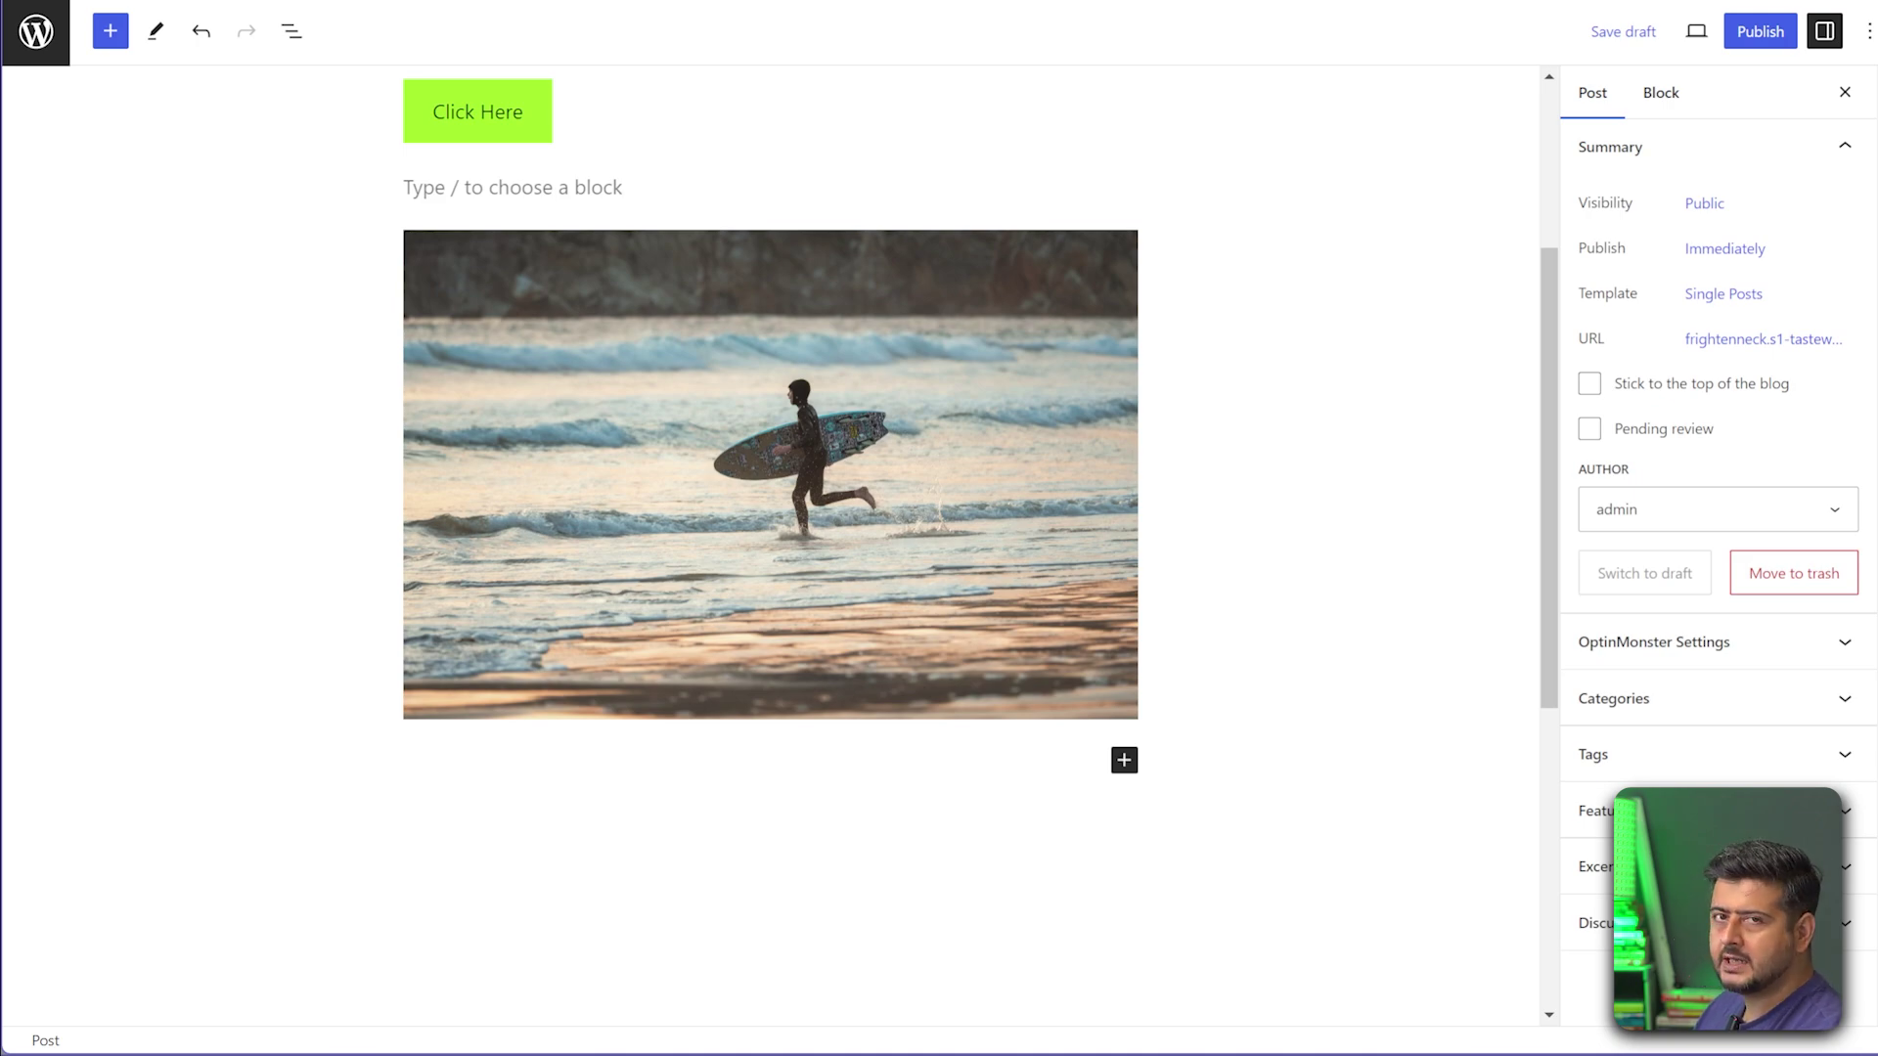
- Publish the Test Post and open its live page
{"action": "left_click", "coordinate": [1760, 32]}
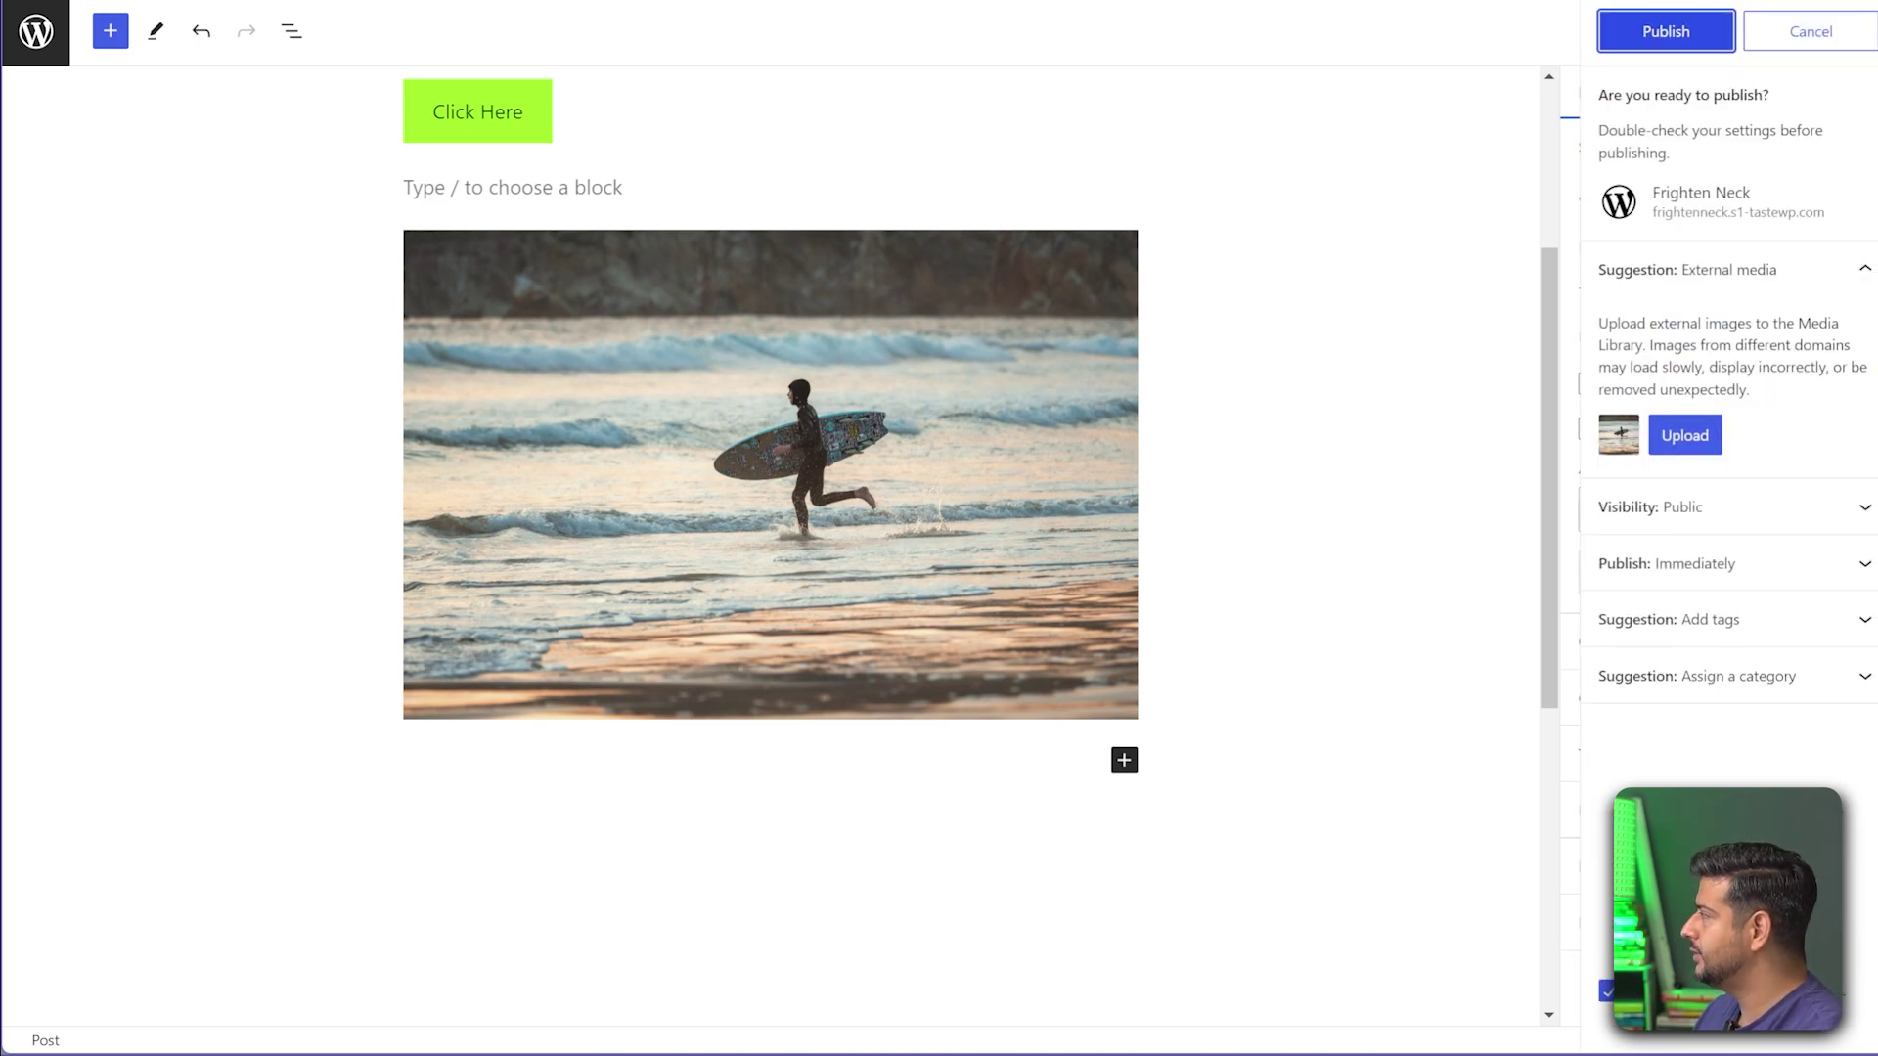
{"action": "key", "text": "Return"}
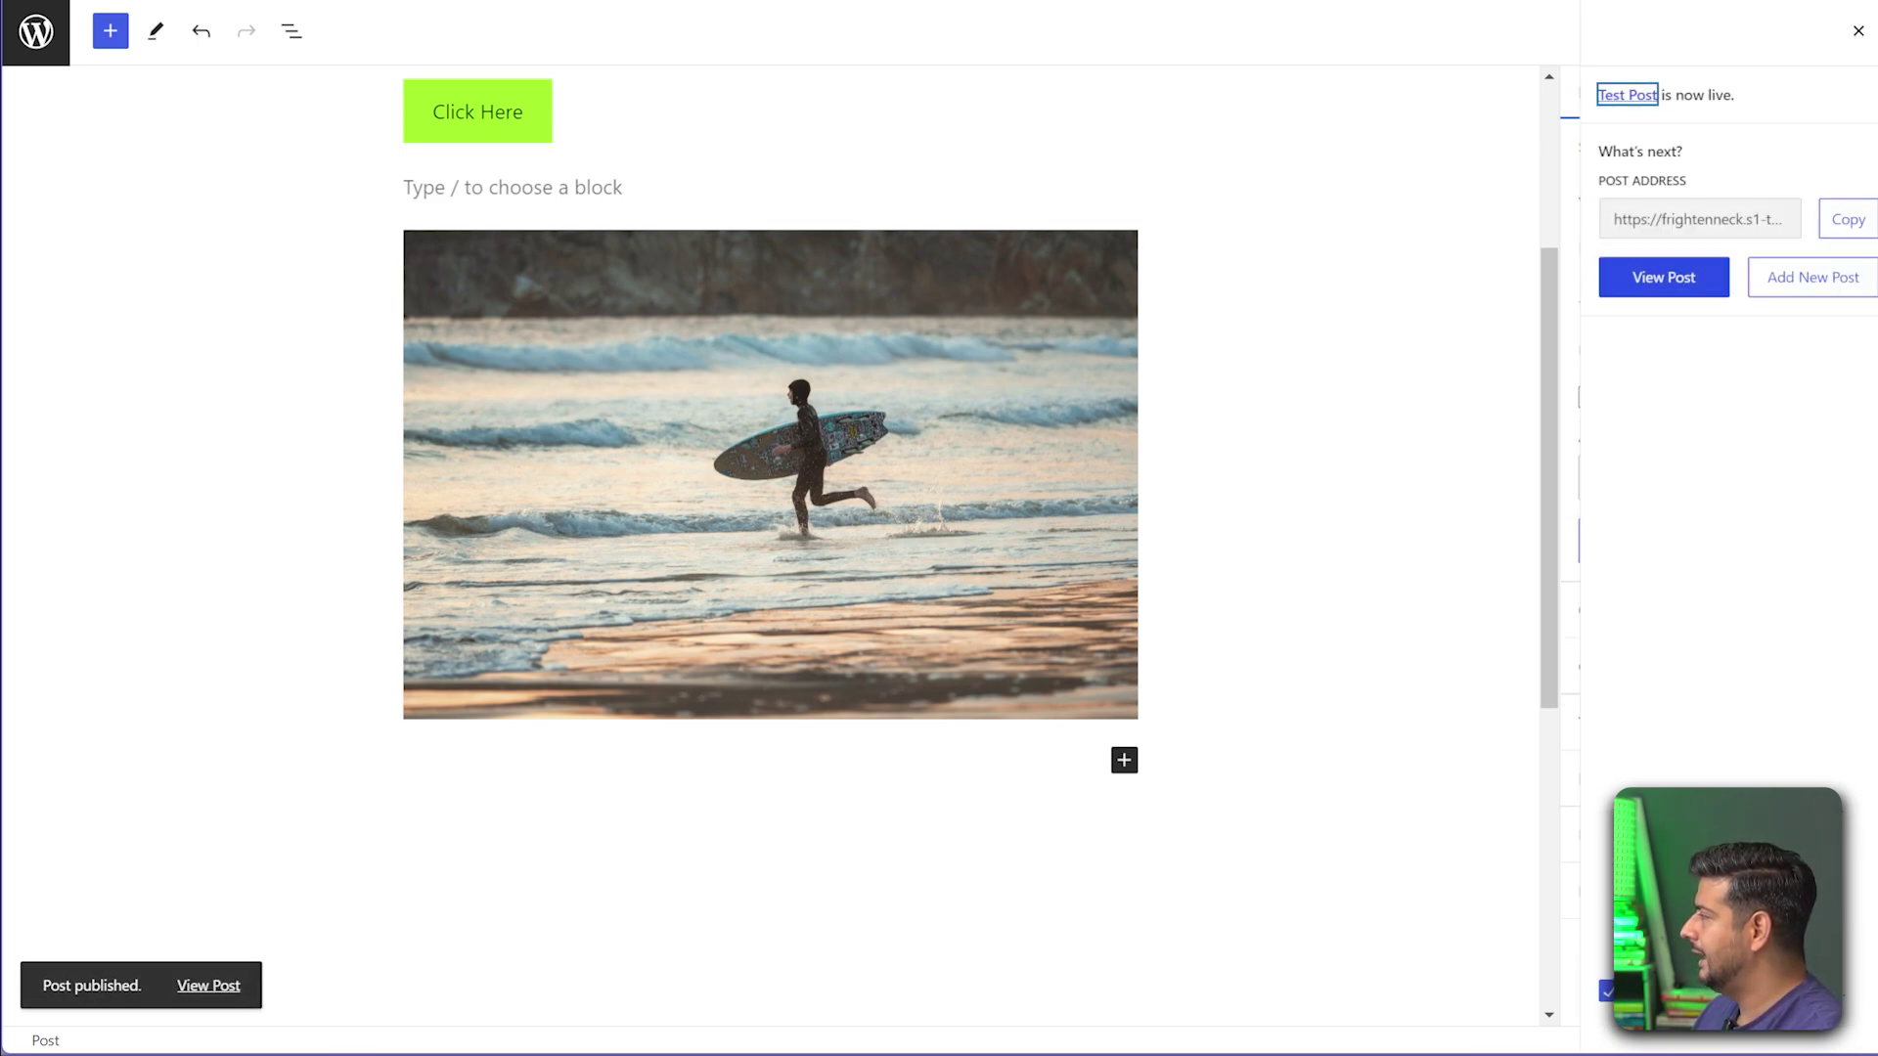
{"action": "key", "text": "Return"}
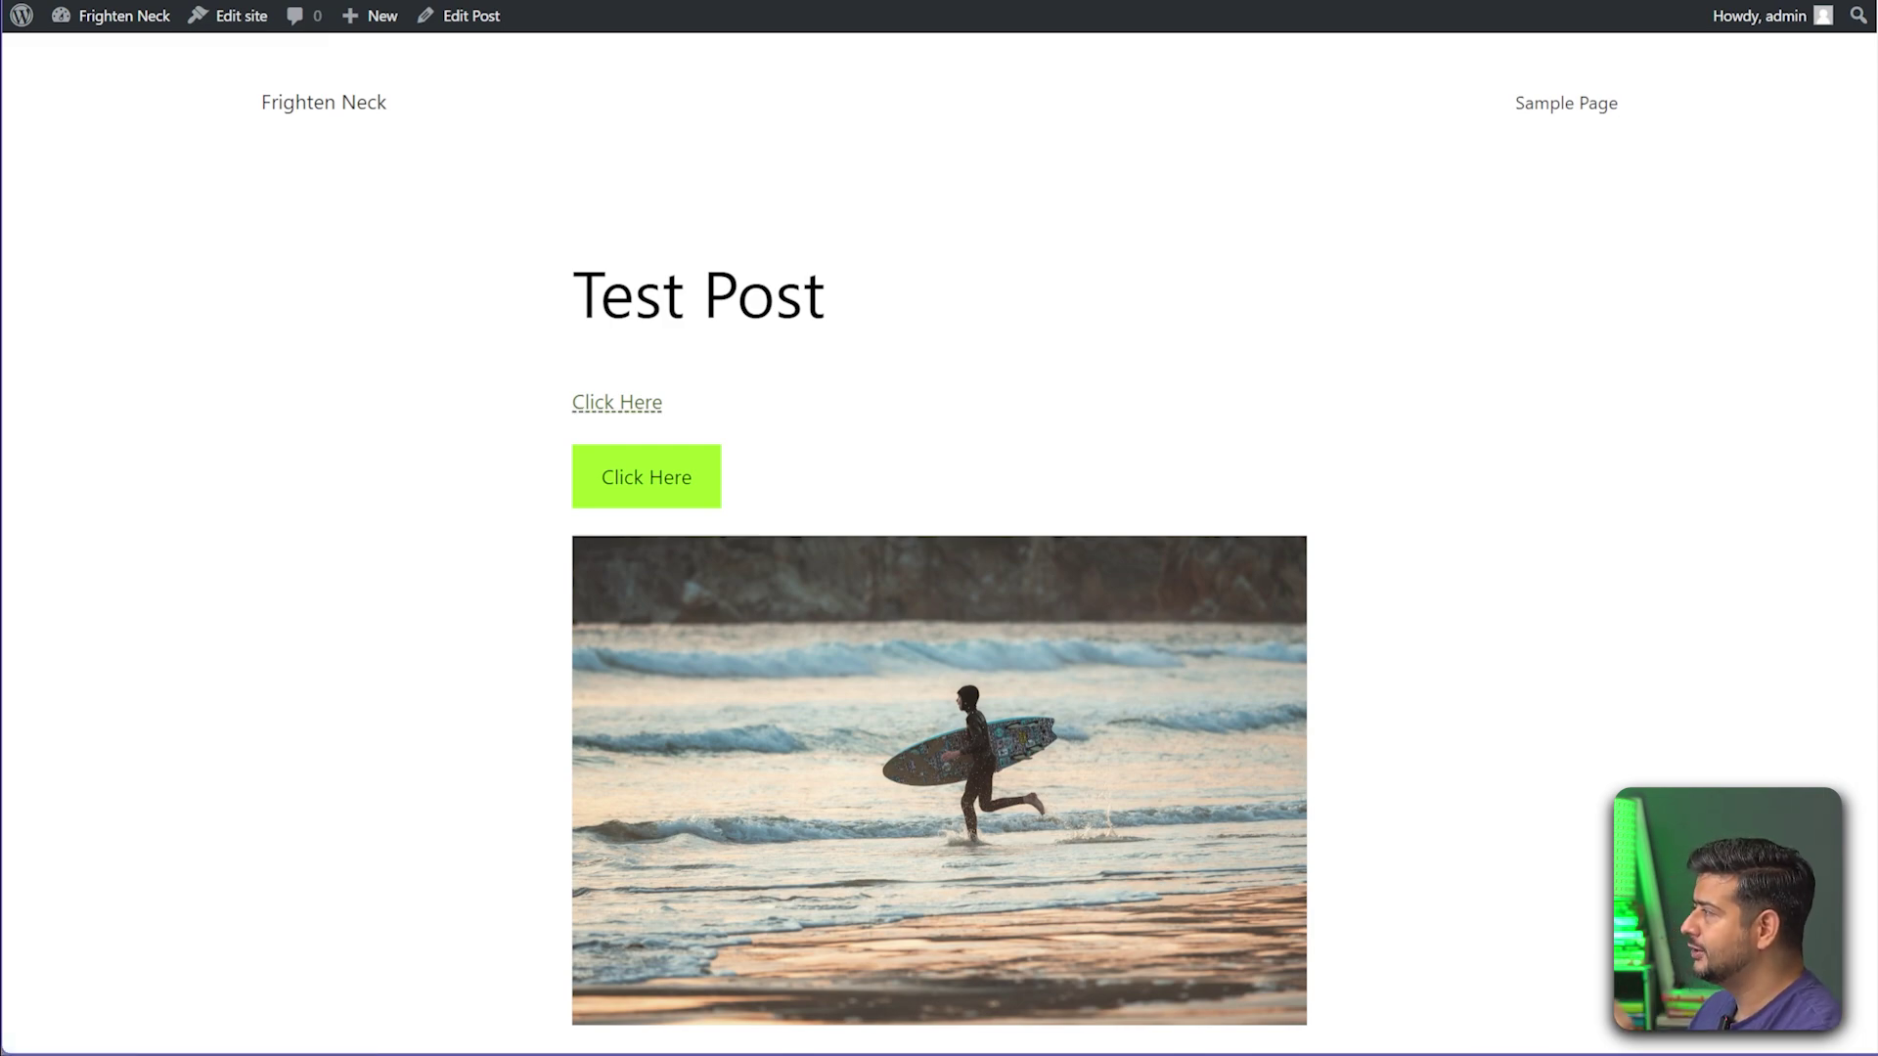
- Test the "Click Here" text link's popup, continue through Reserve Your Seat to the name and email form, and close it
{"action": "left_click", "coordinate": [617, 402]}
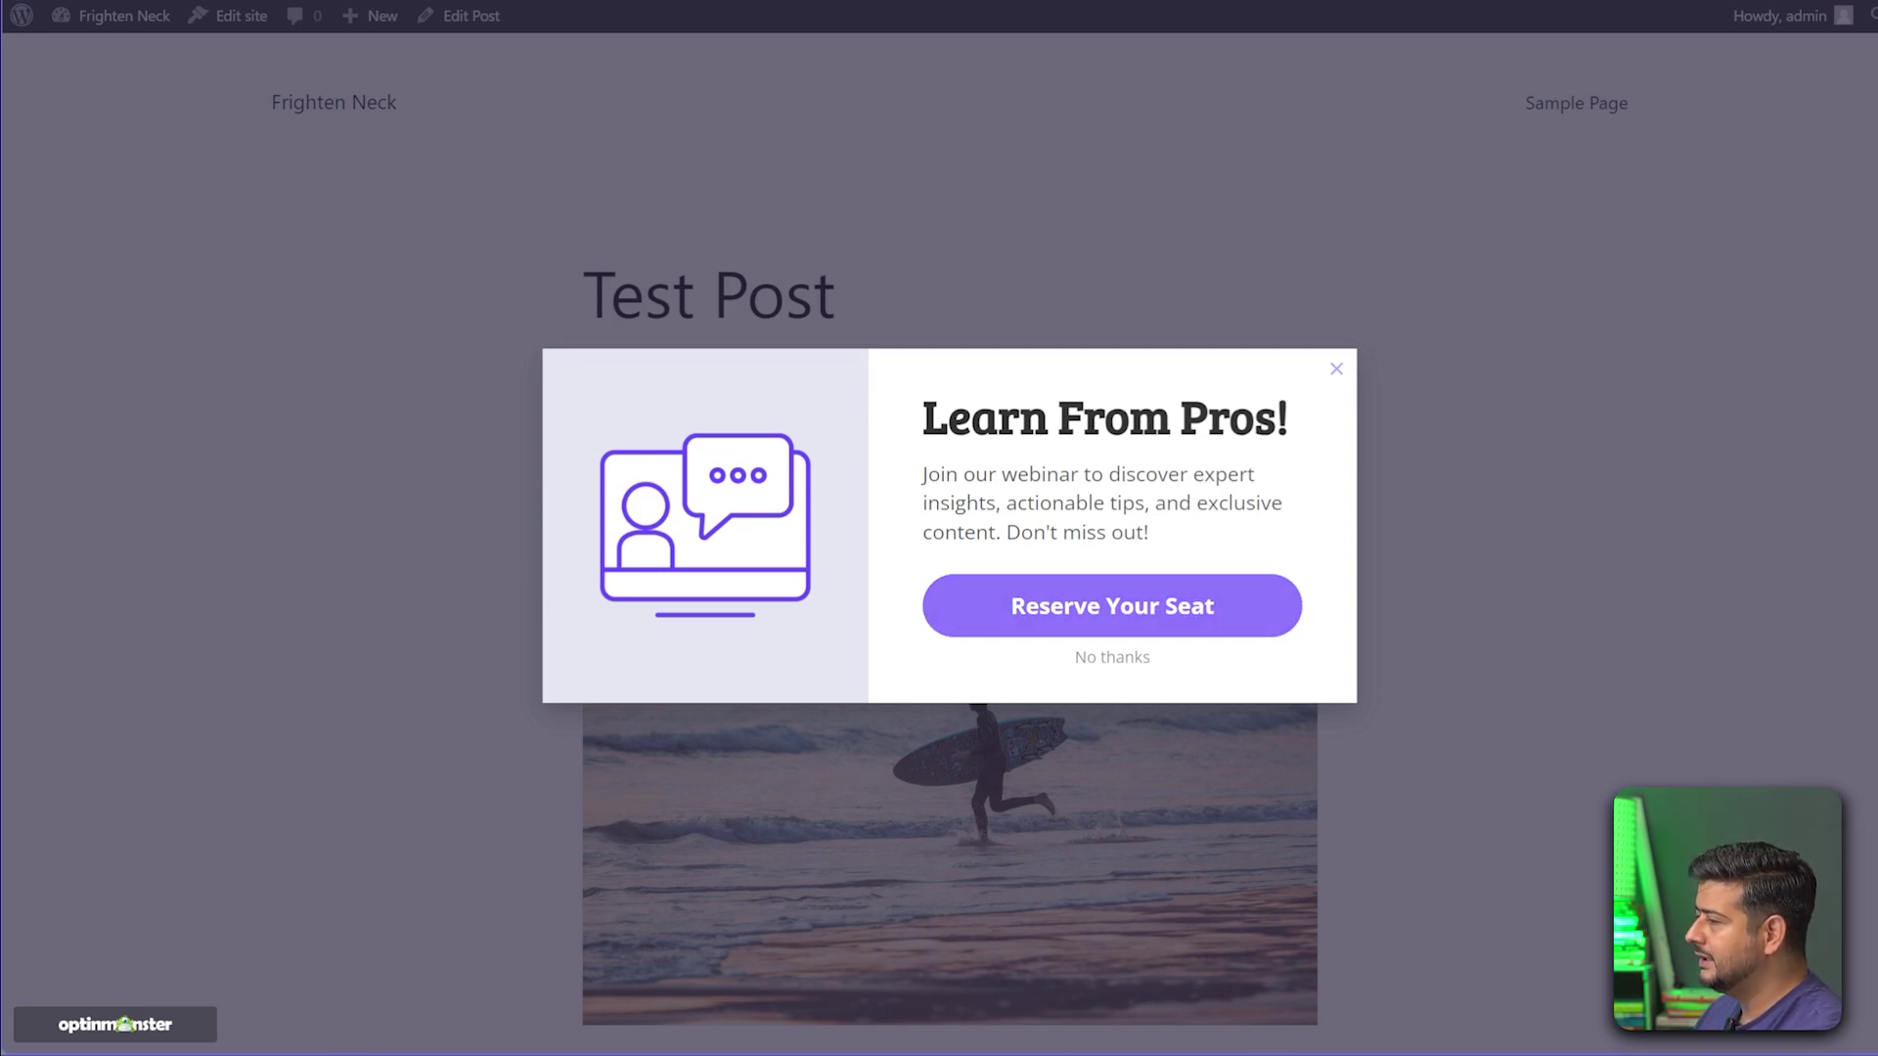
{"action": "left_click", "coordinate": [1112, 605]}
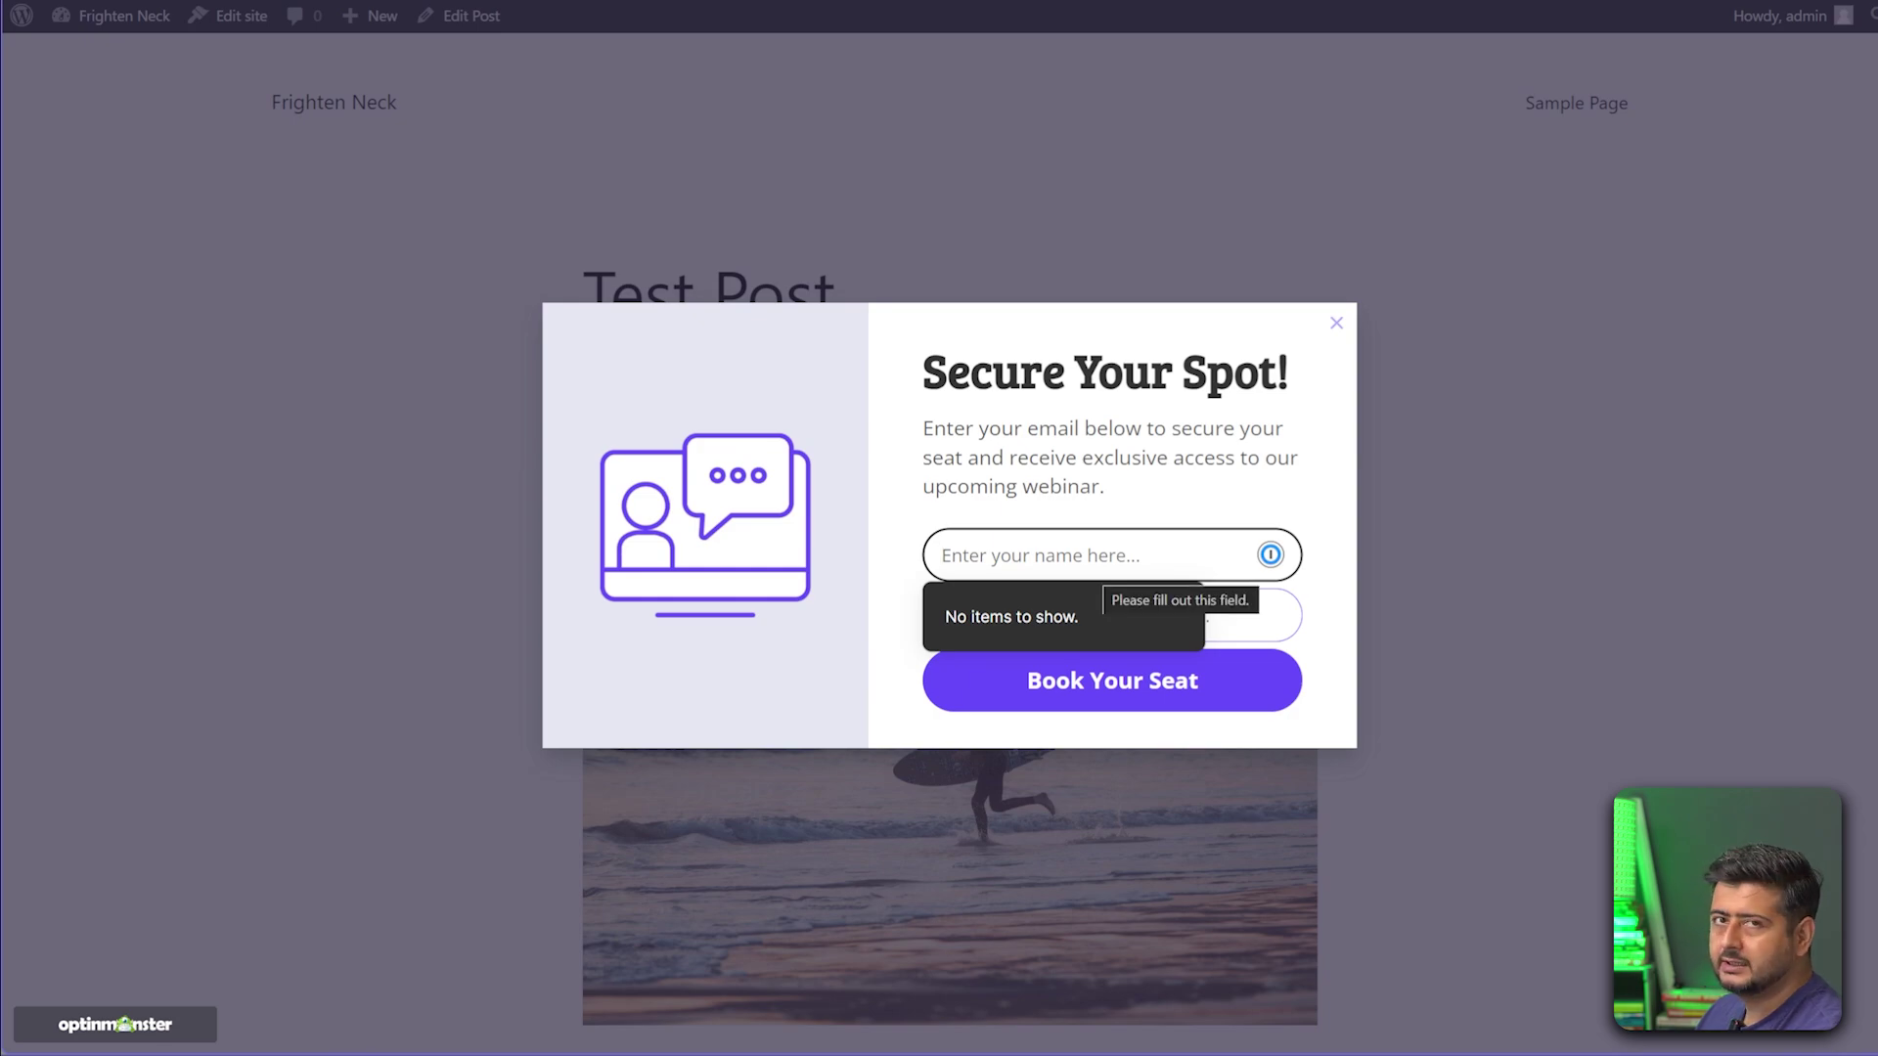
{"action": "left_click", "coordinate": [1113, 611]}
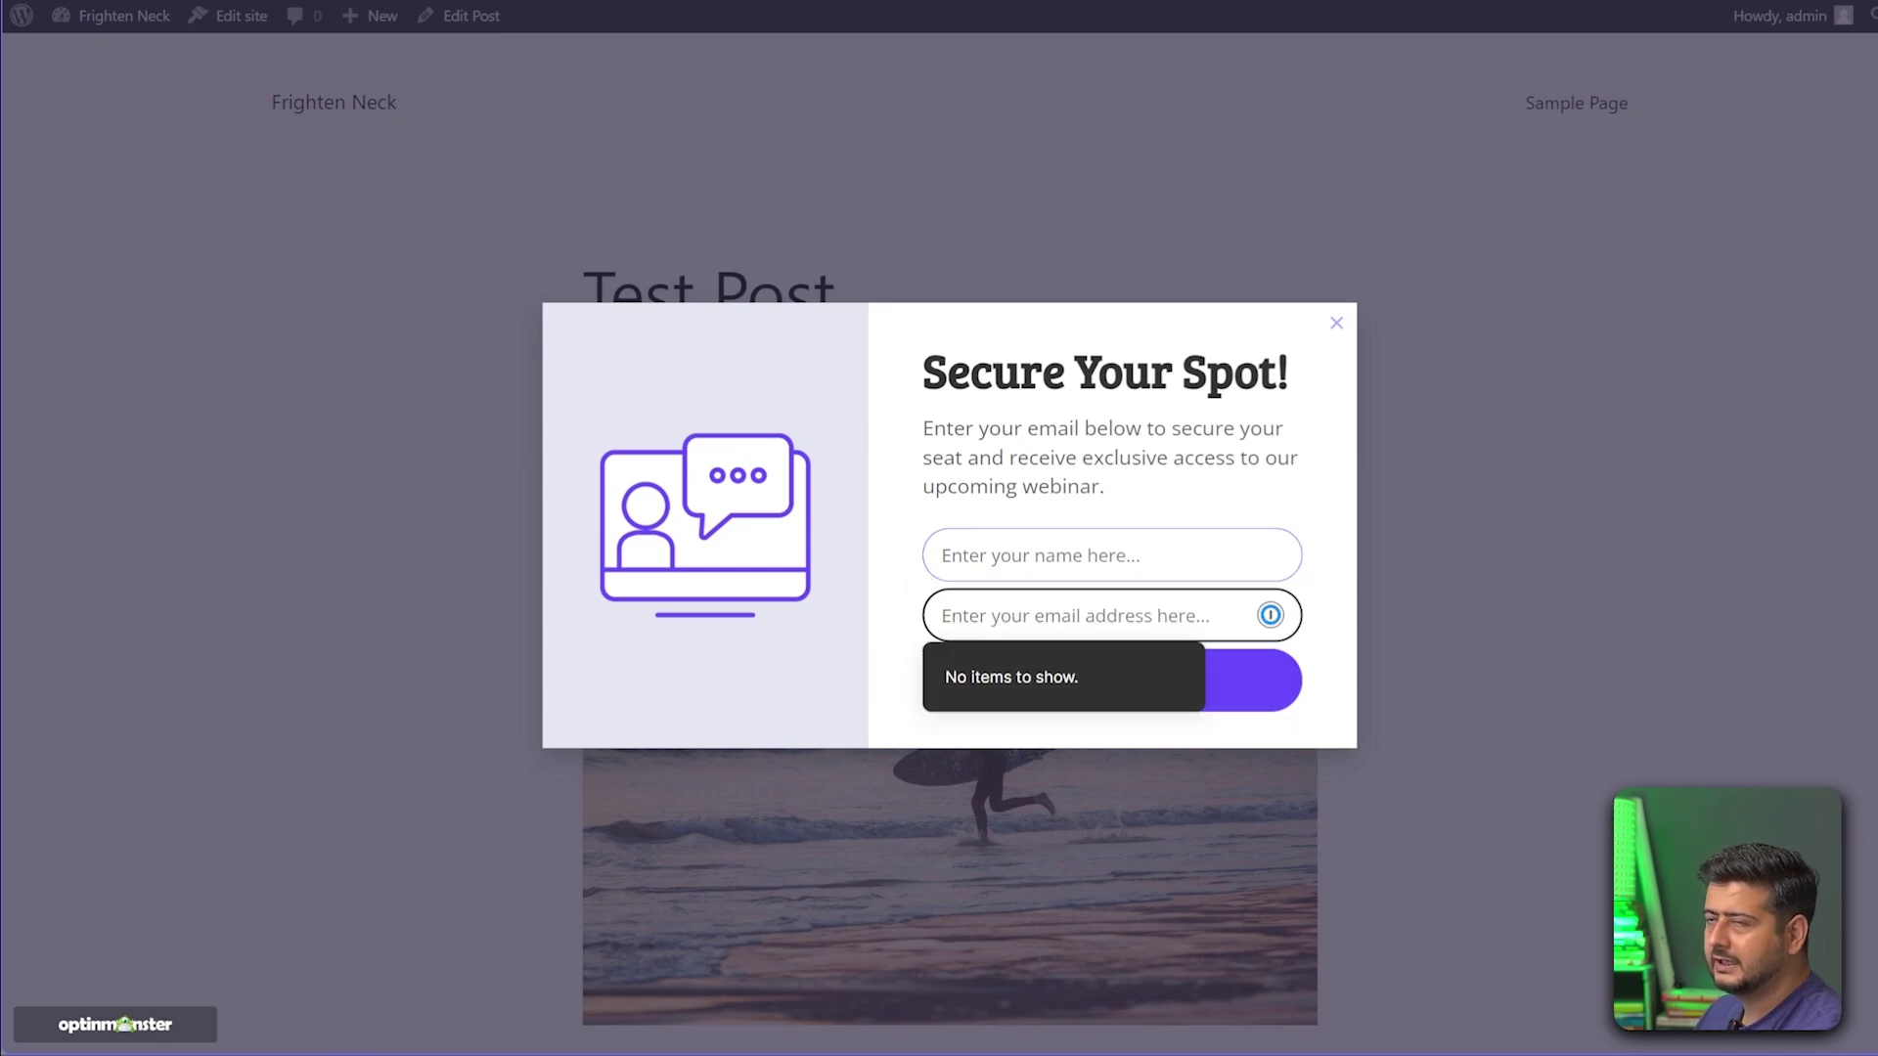
{"action": "left_click", "coordinate": [1337, 323]}
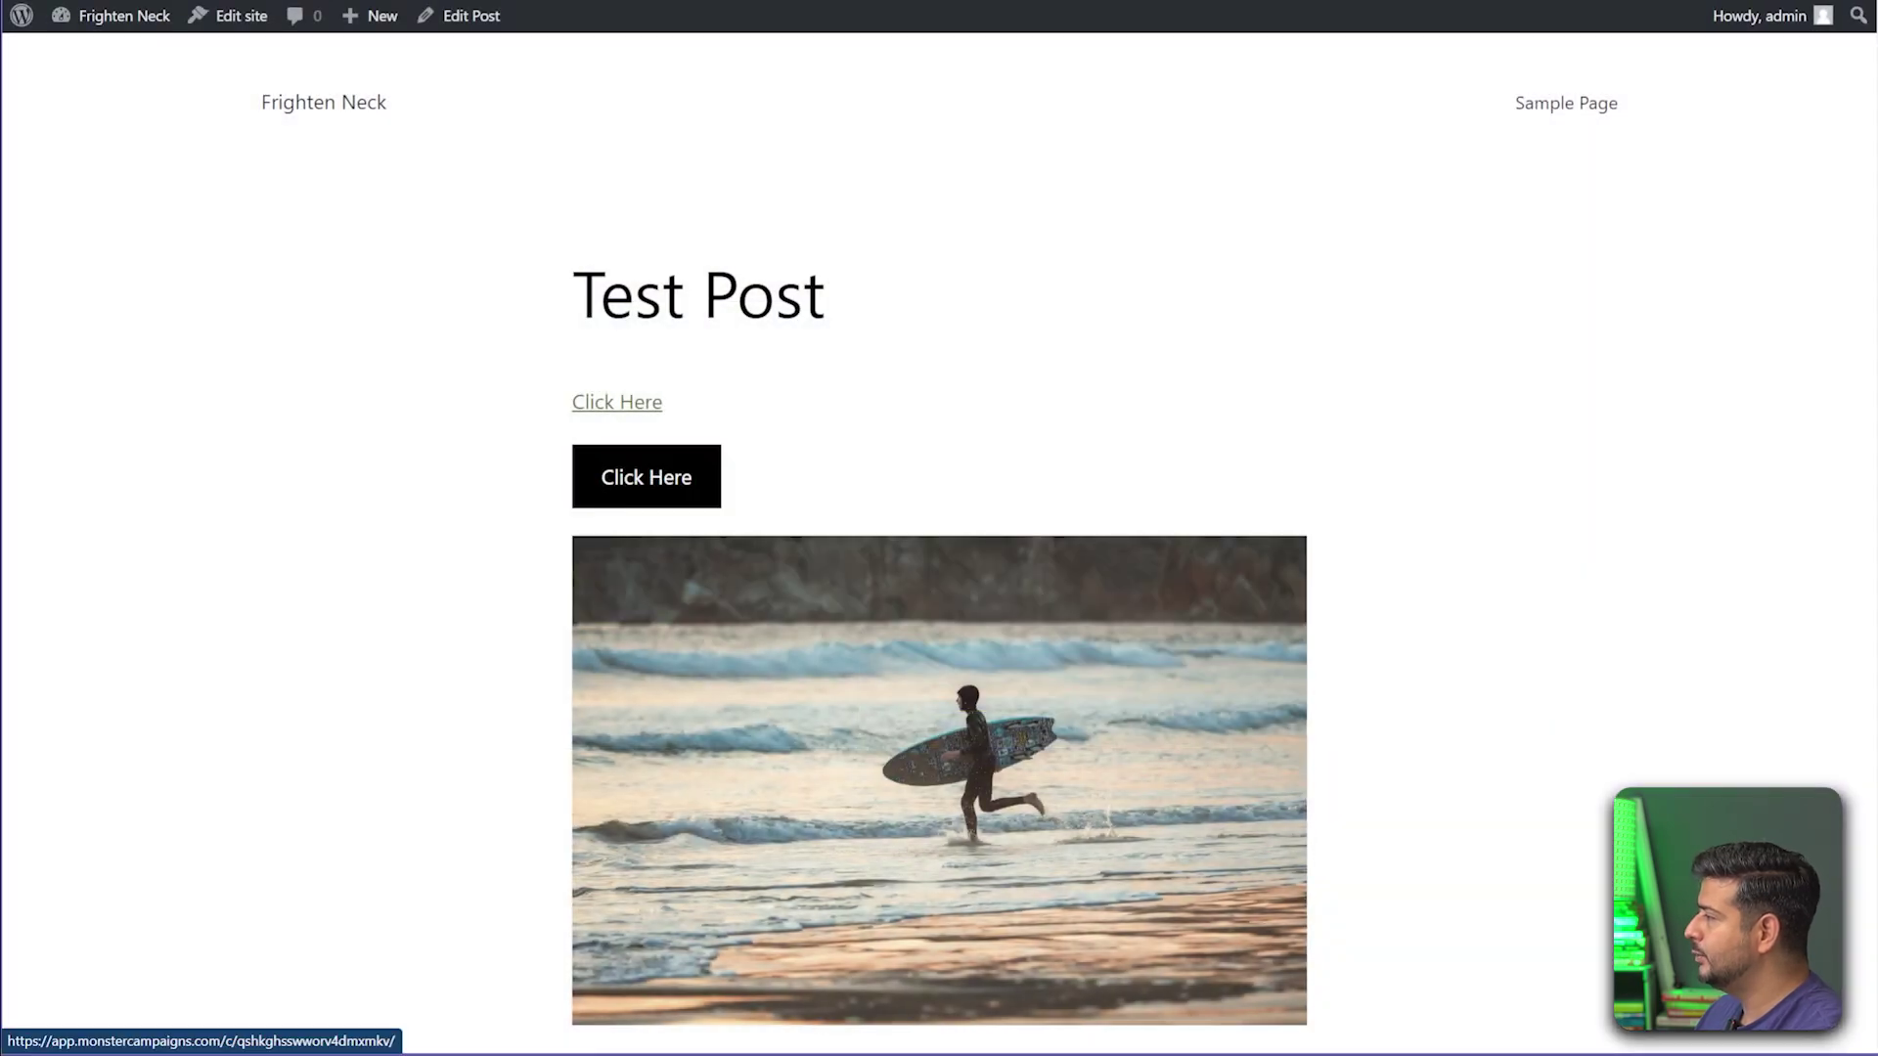
- Test the "Click Here" button's popup by opening it, closing it and opening it again
{"action": "left_click", "coordinate": [647, 477]}
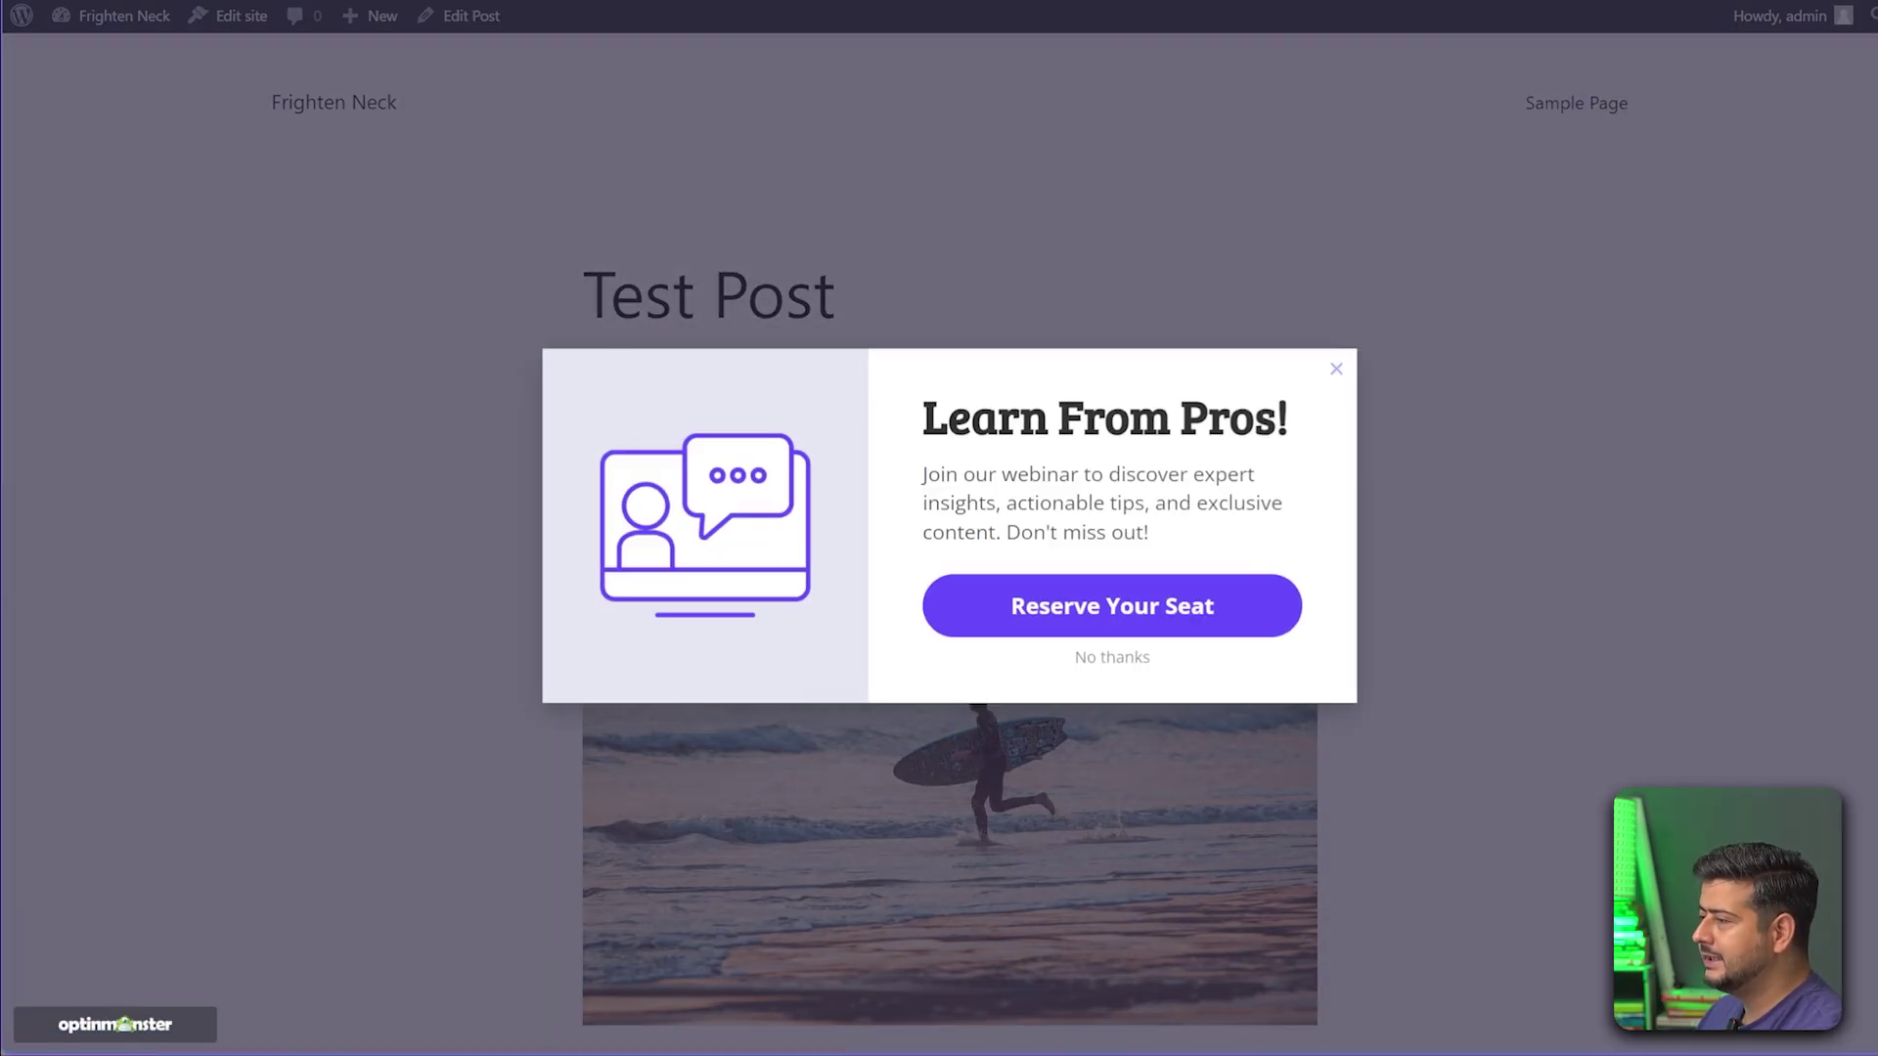
{"action": "left_click", "coordinate": [1336, 369]}
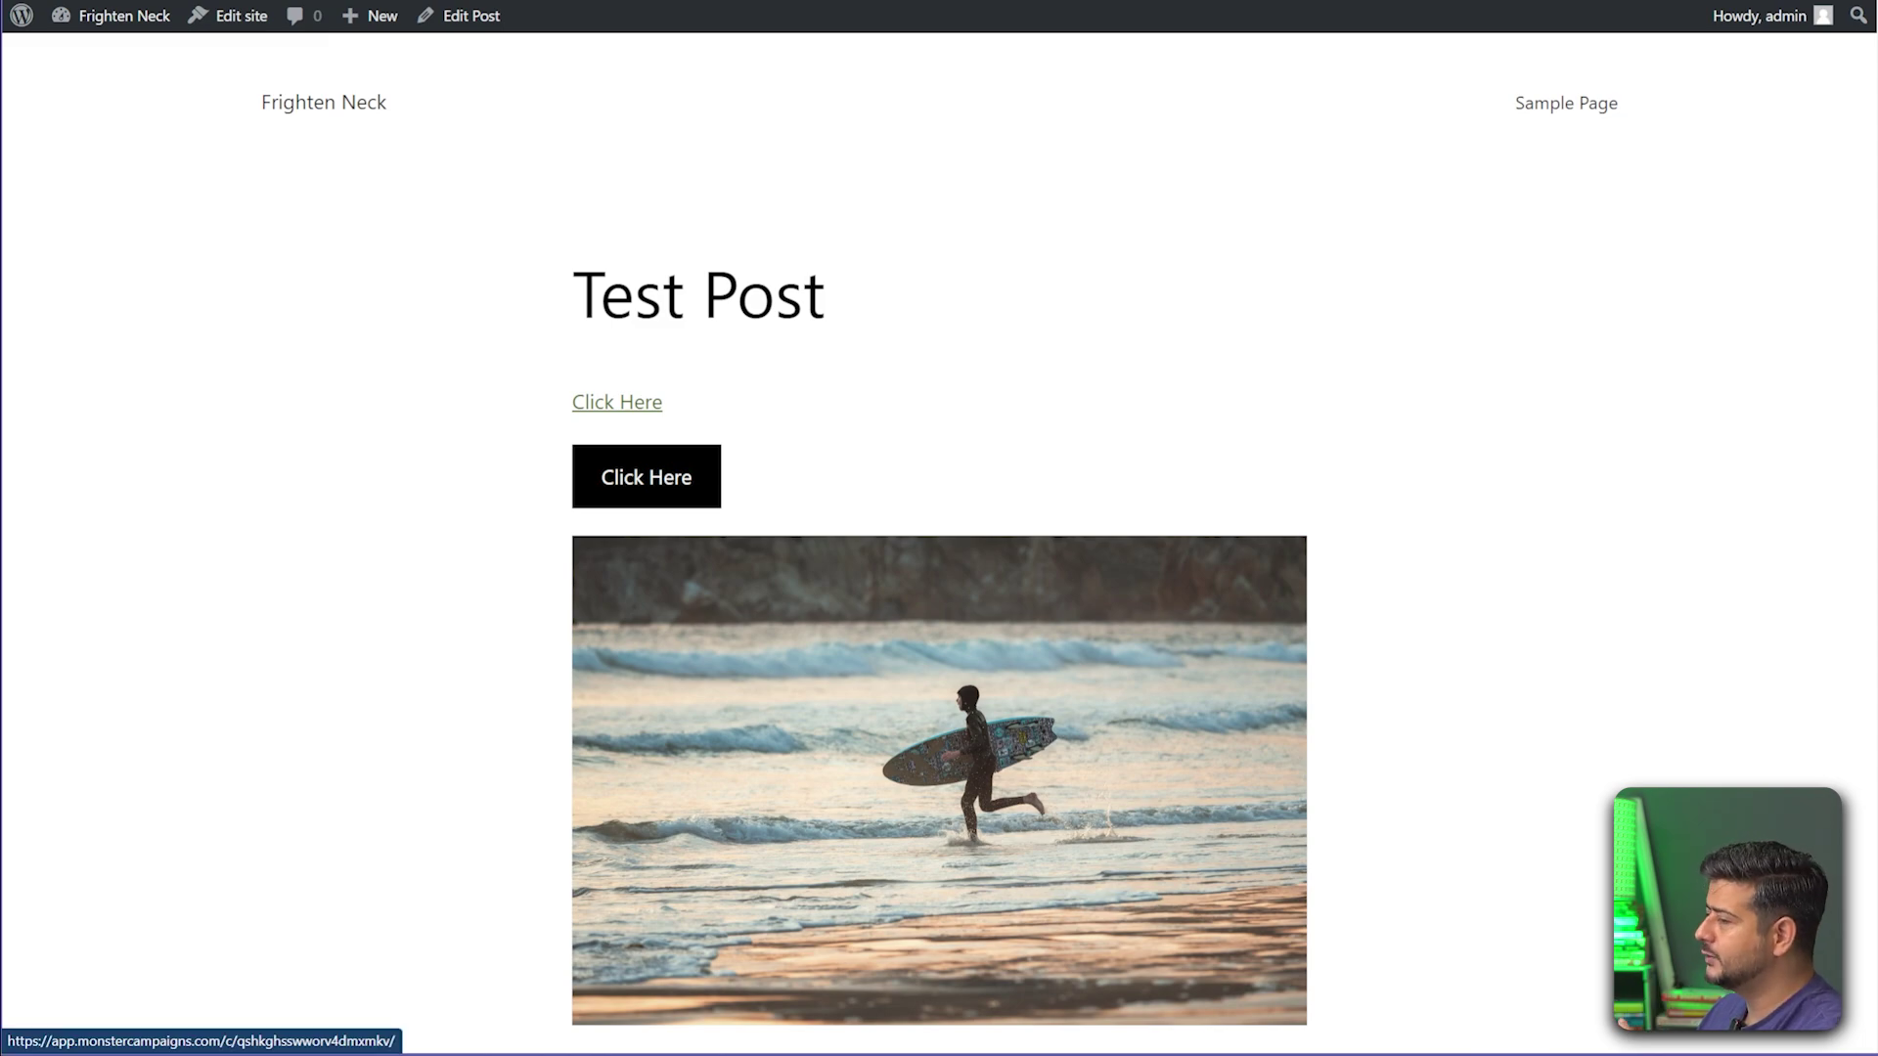
{"action": "left_click", "coordinate": [647, 476]}
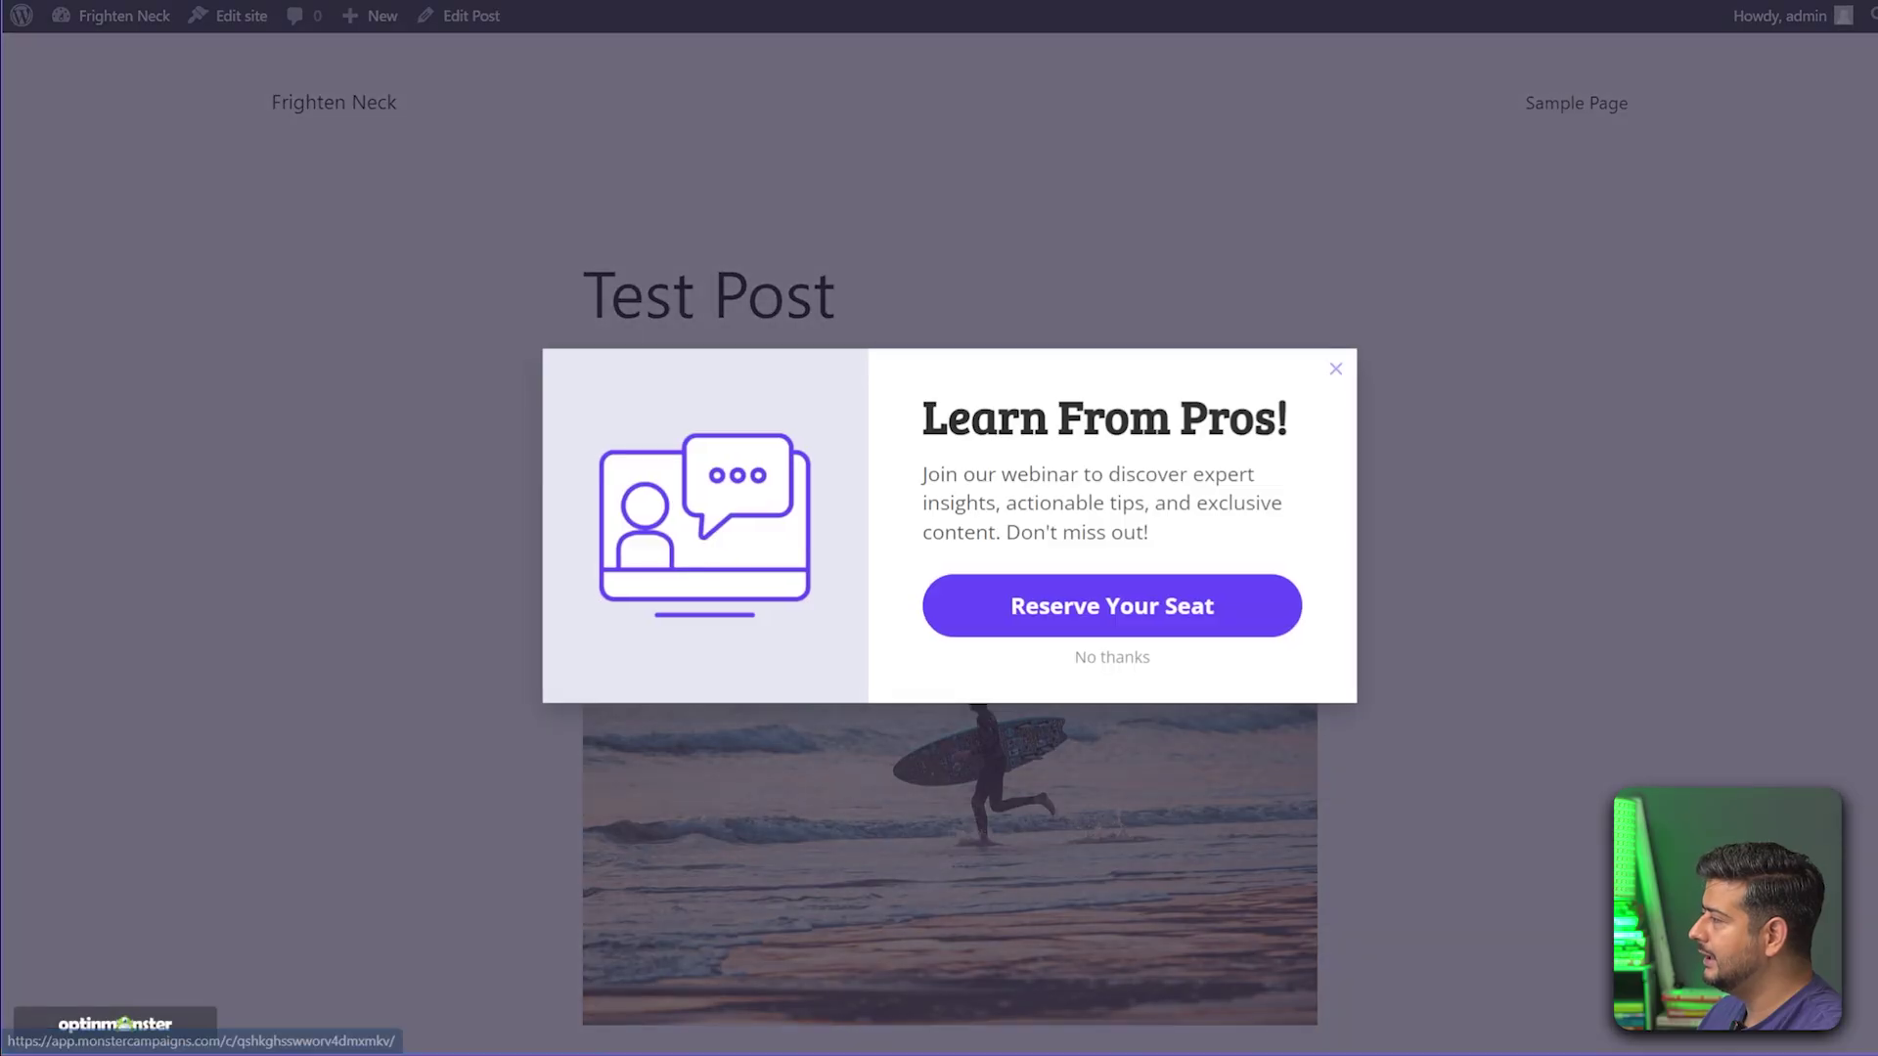